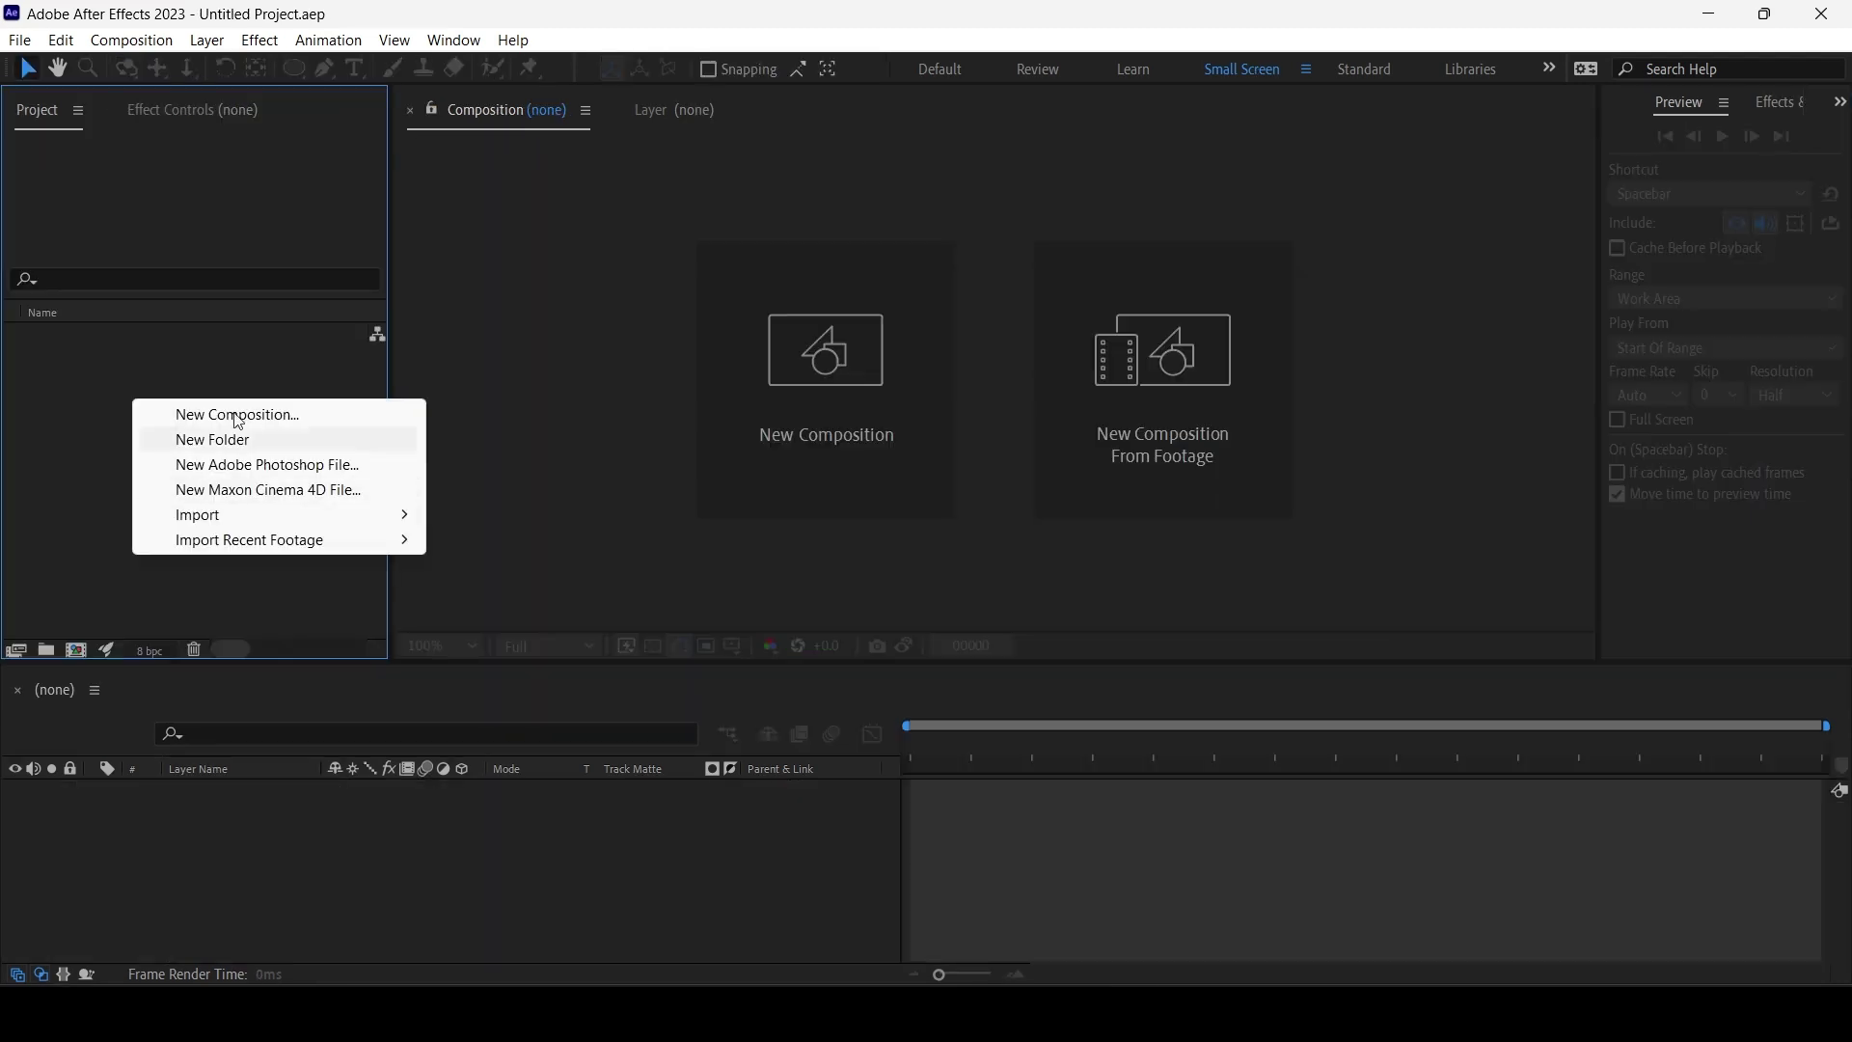
Create a new 1280x720 composition lasting 90 frames.
left_click(239, 417)
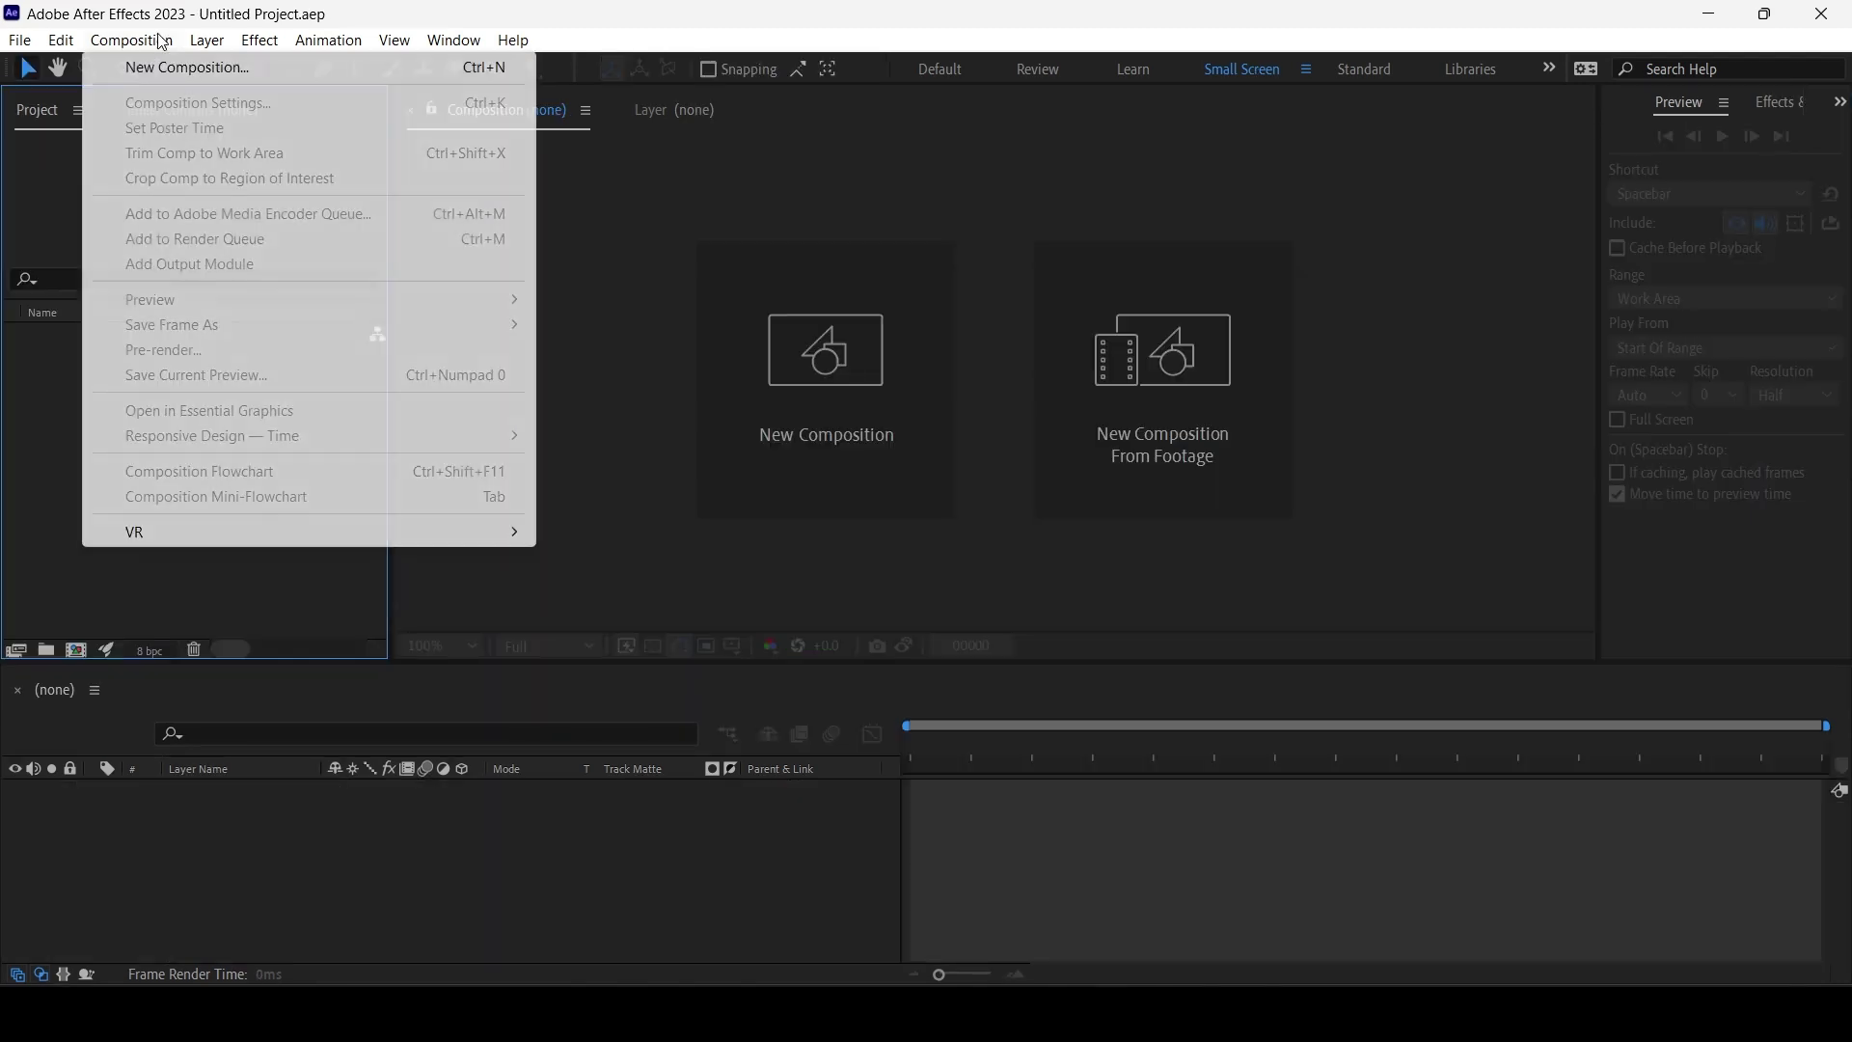
left_click(730, 350)
type("1280")
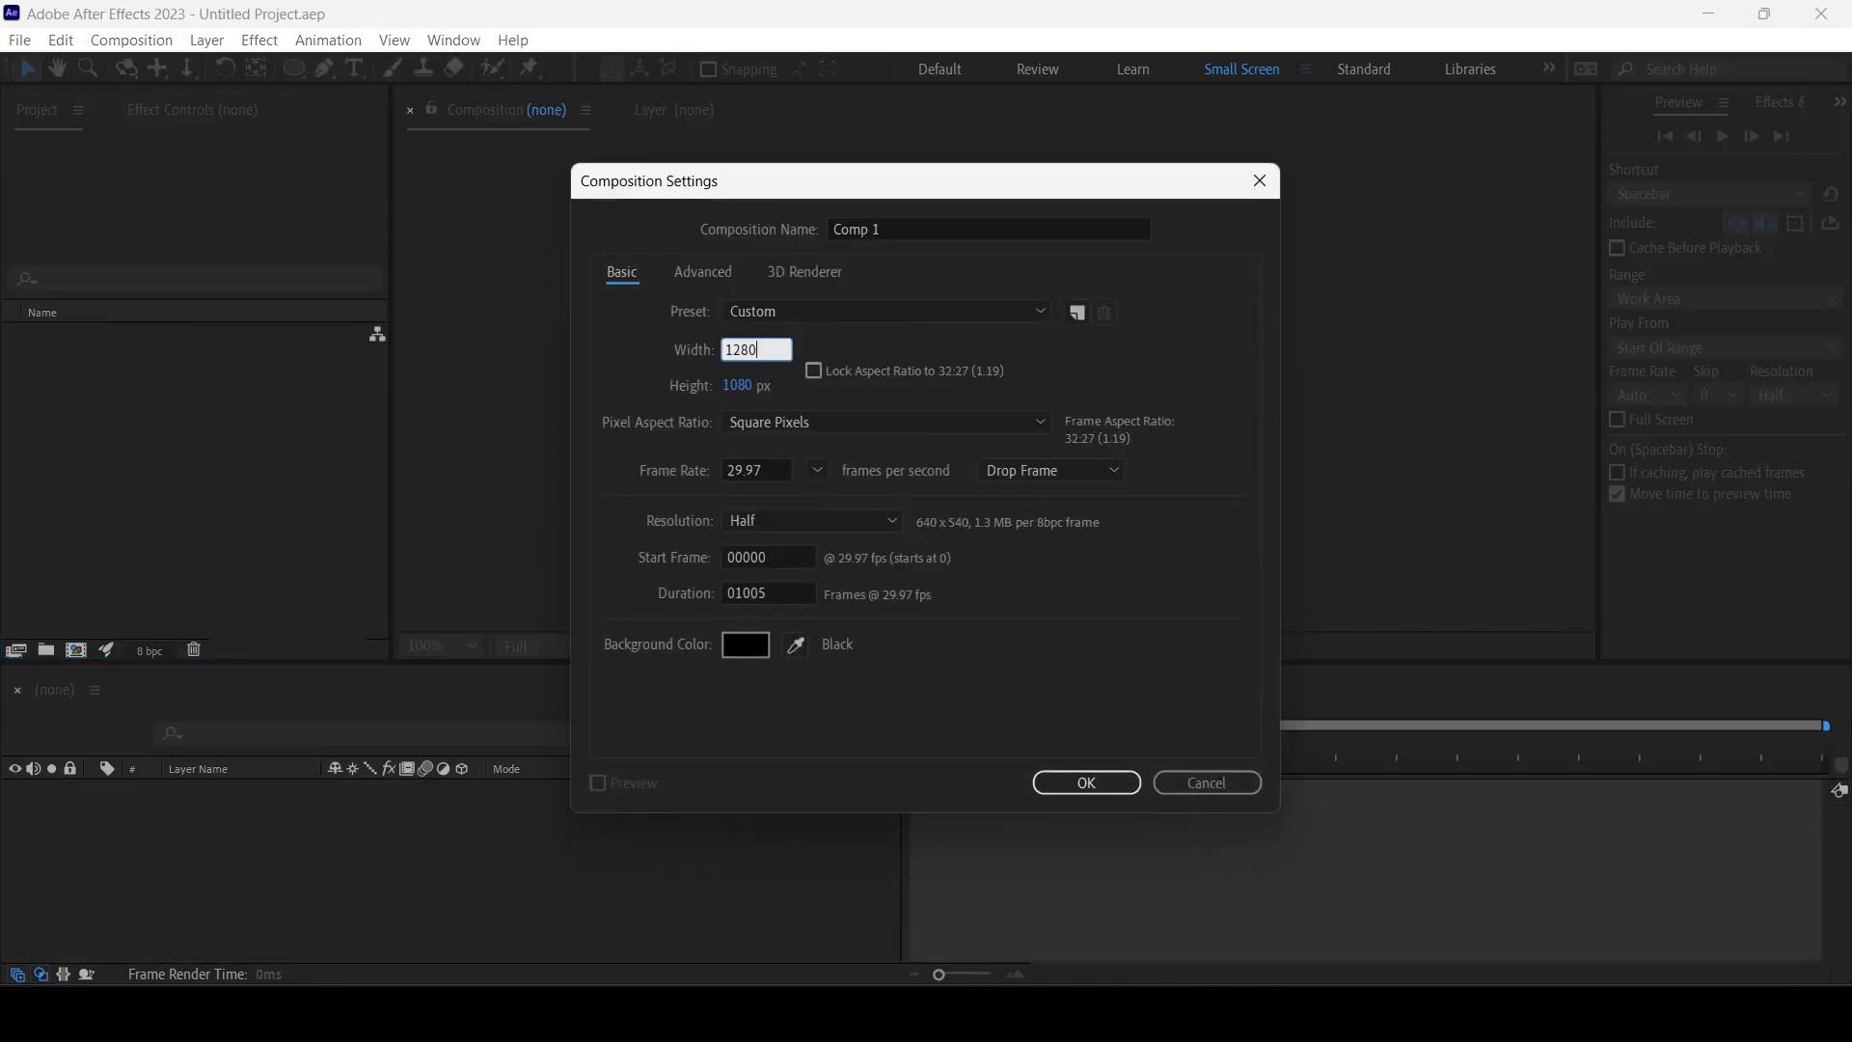
key("Tab")
type("720")
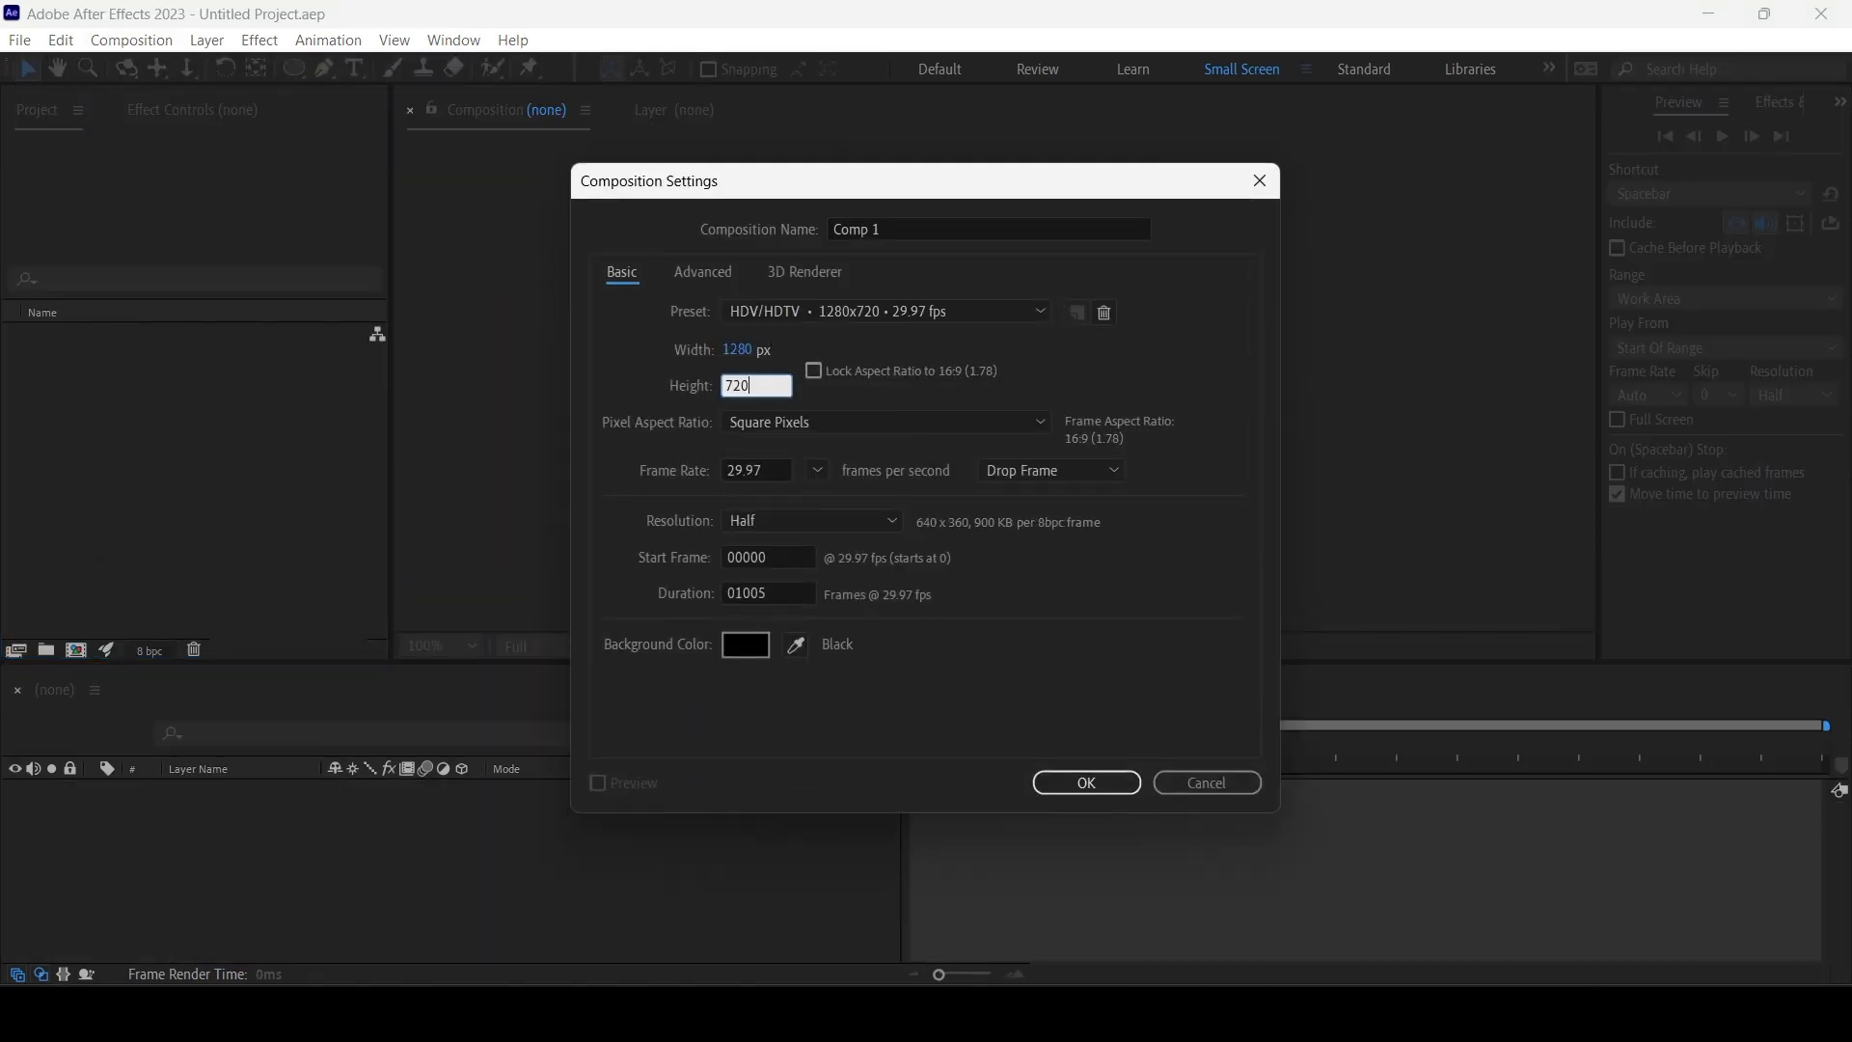
left_click(786, 591)
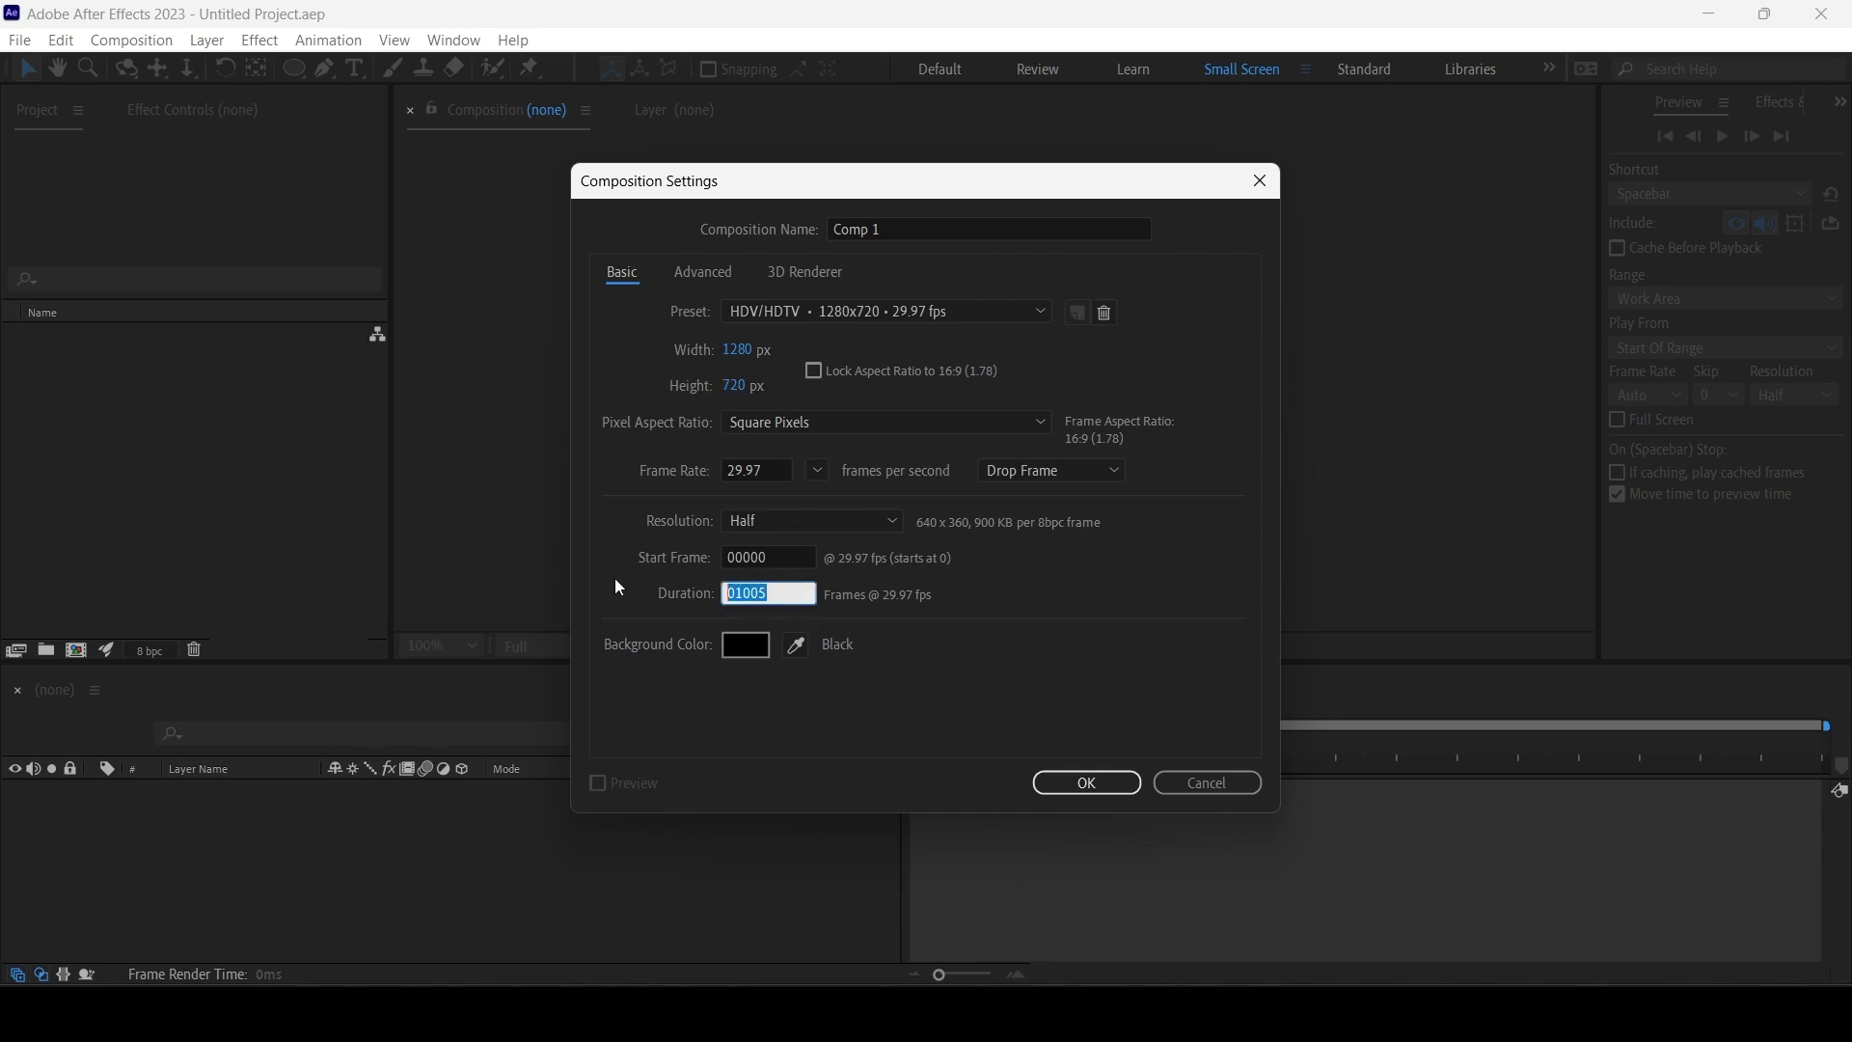
type("90")
left_click(1109, 783)
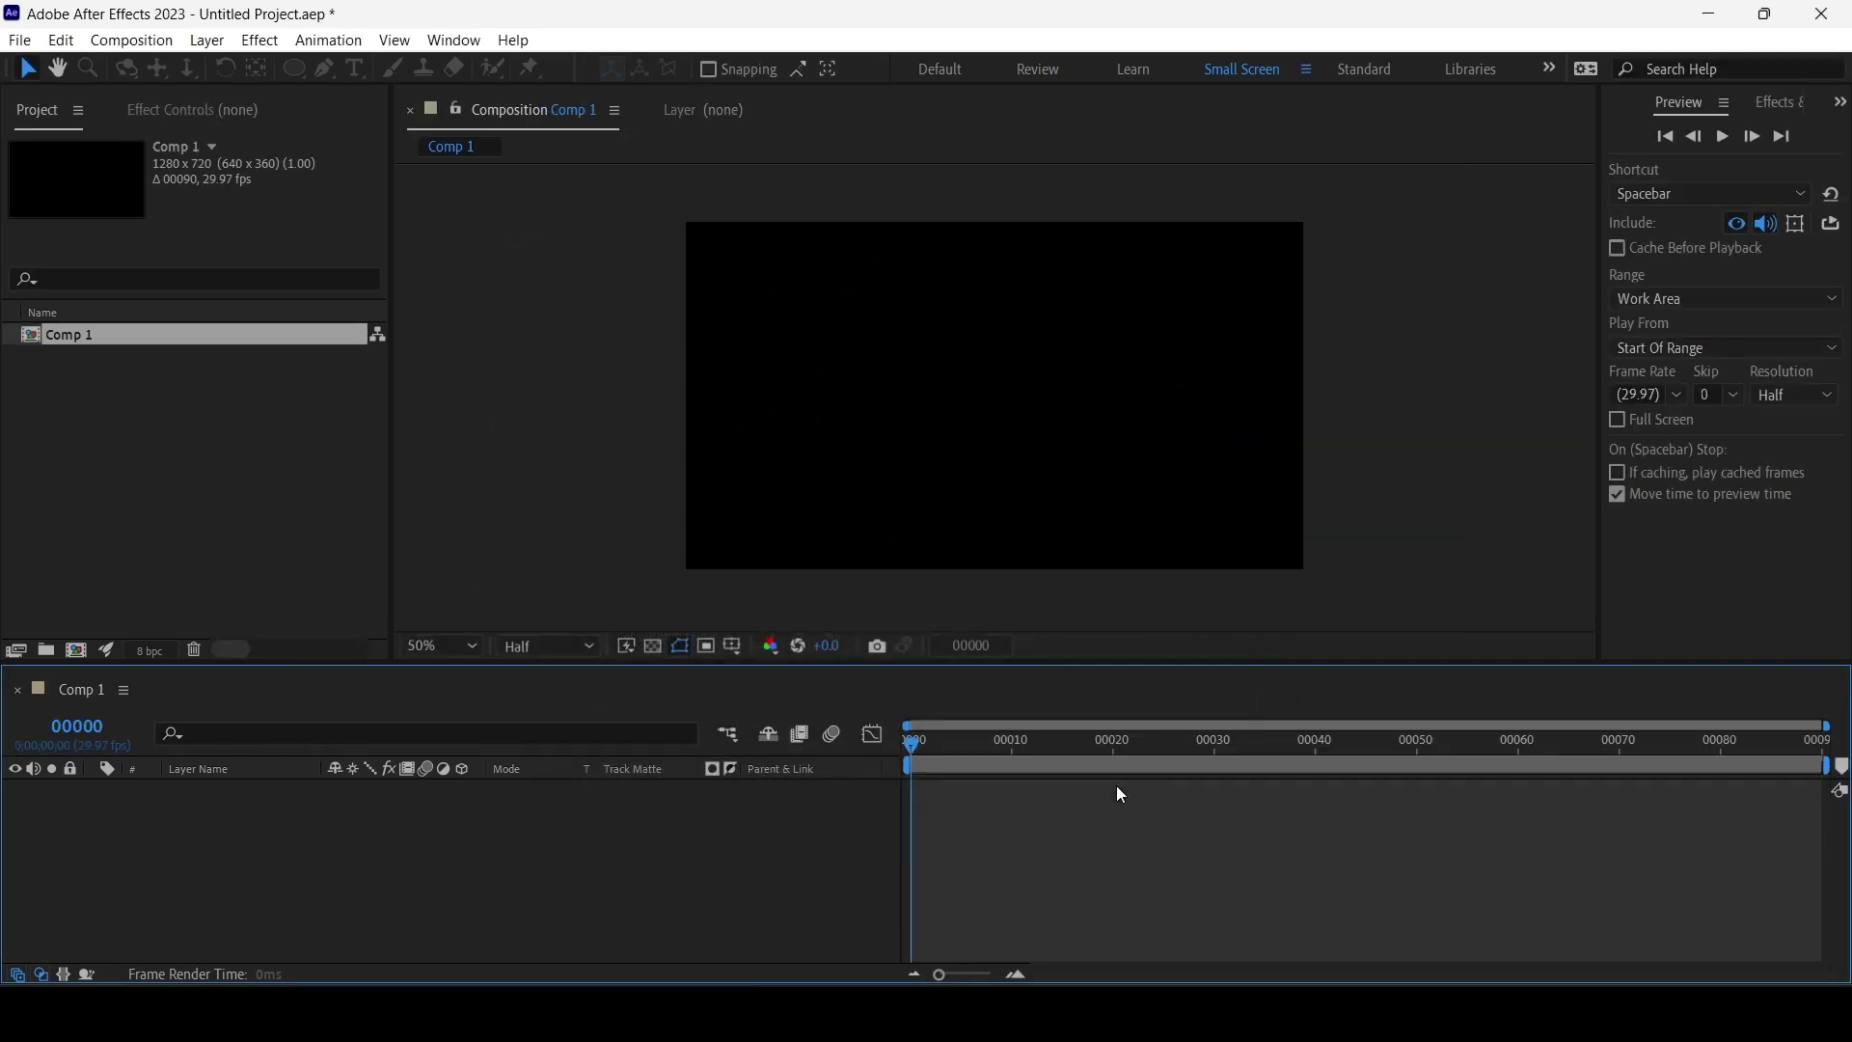
Import jammy.psd into the project as a composition.
right_click(136, 402)
mouse_move(299, 521)
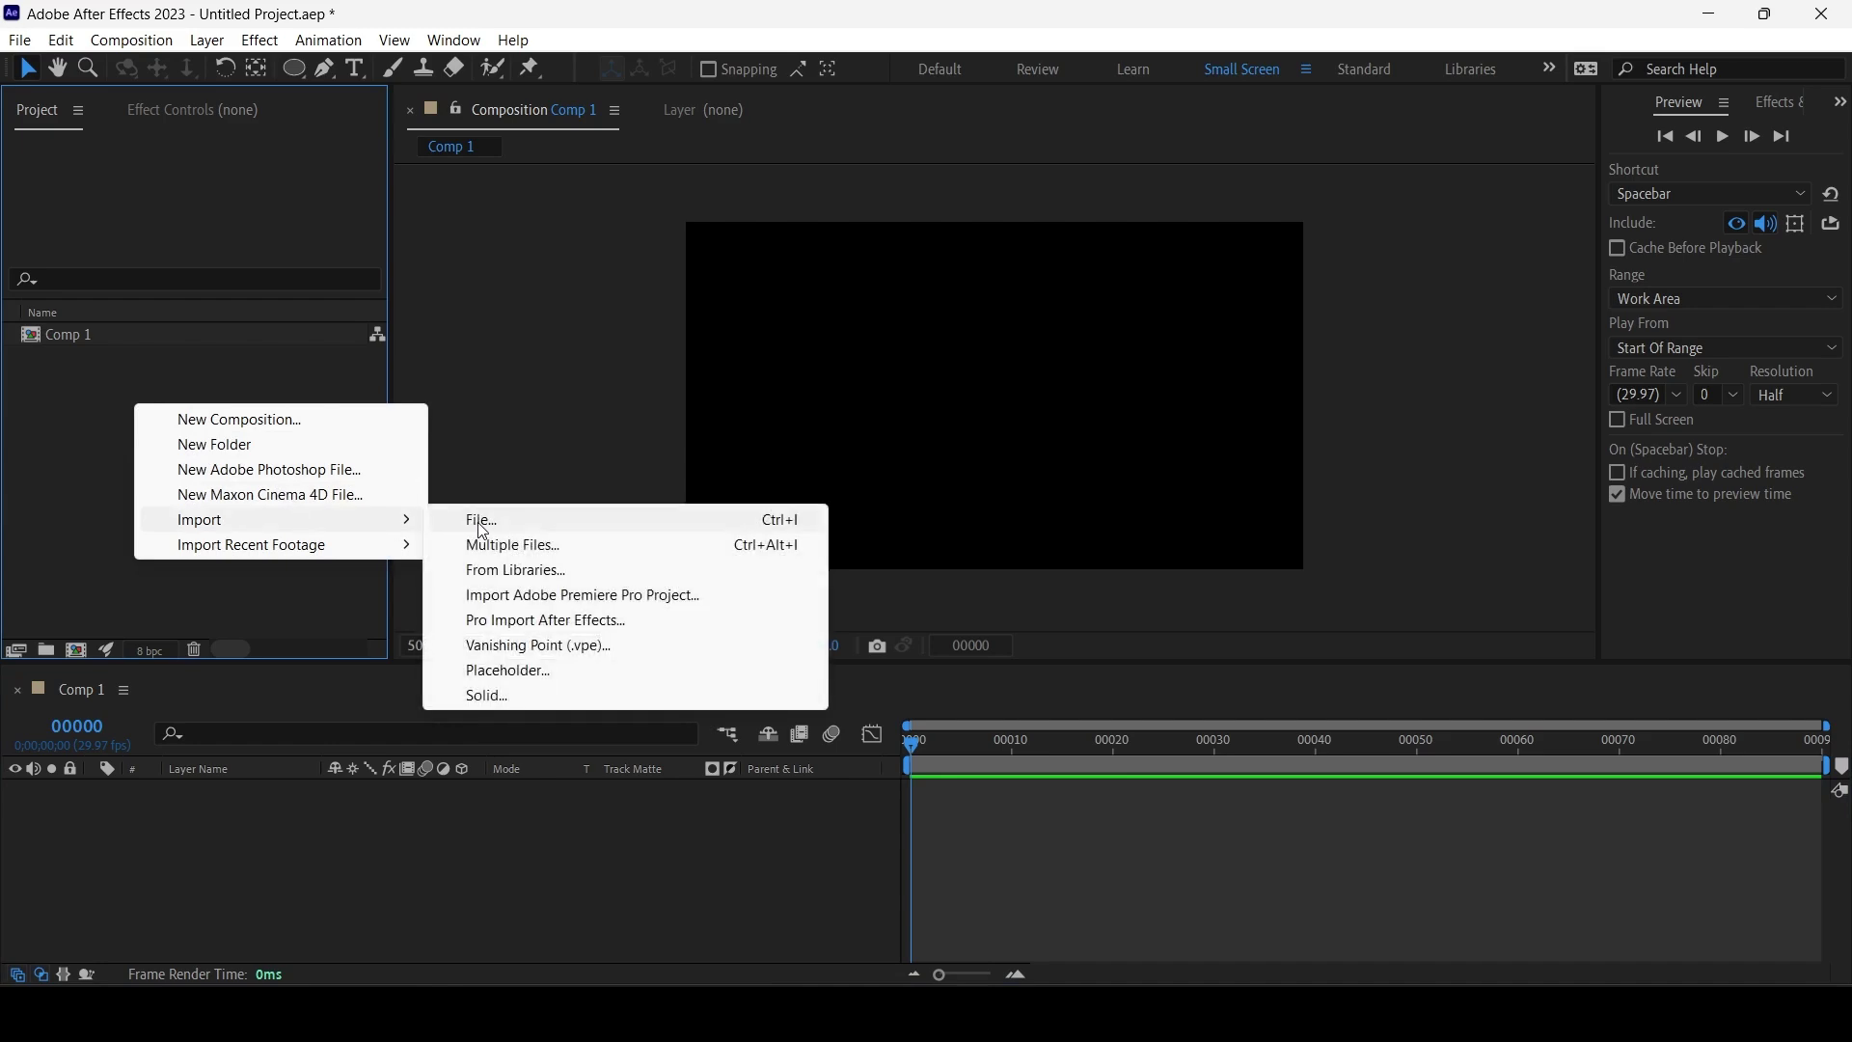
left_click(473, 521)
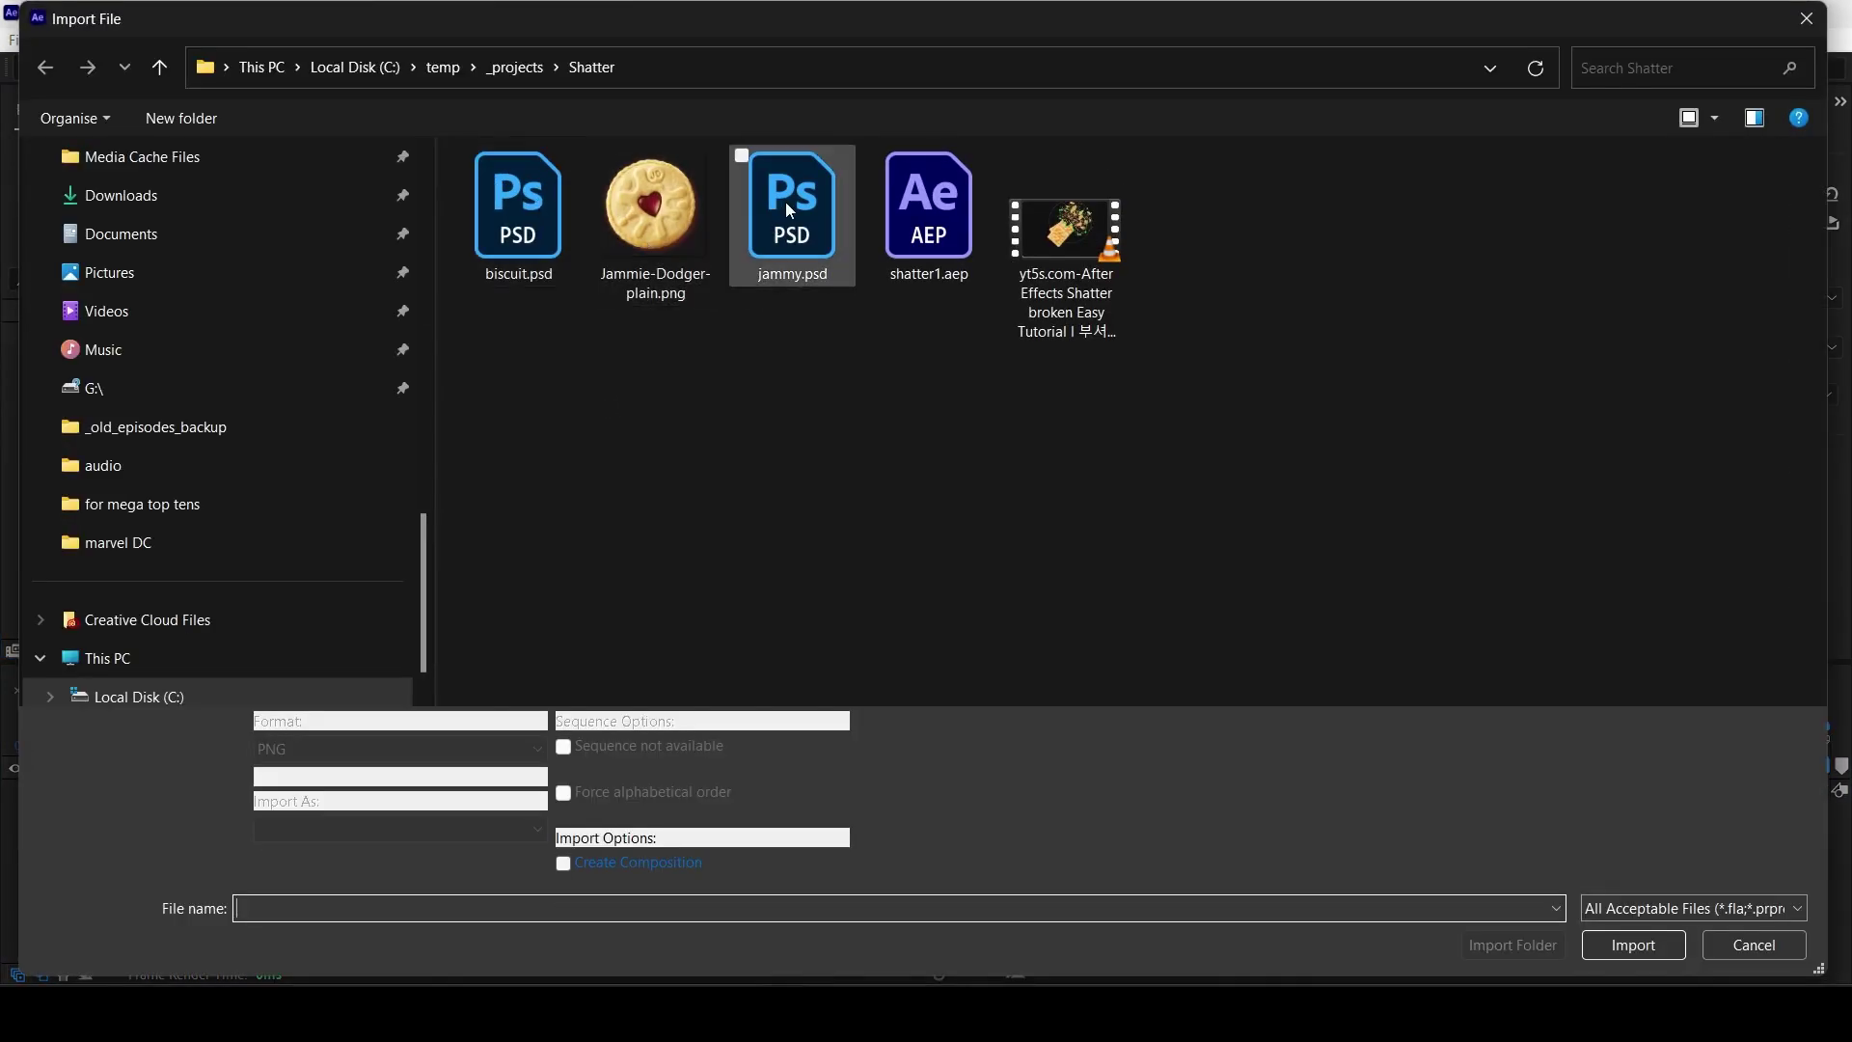
double_click(785, 202)
left_click(956, 643)
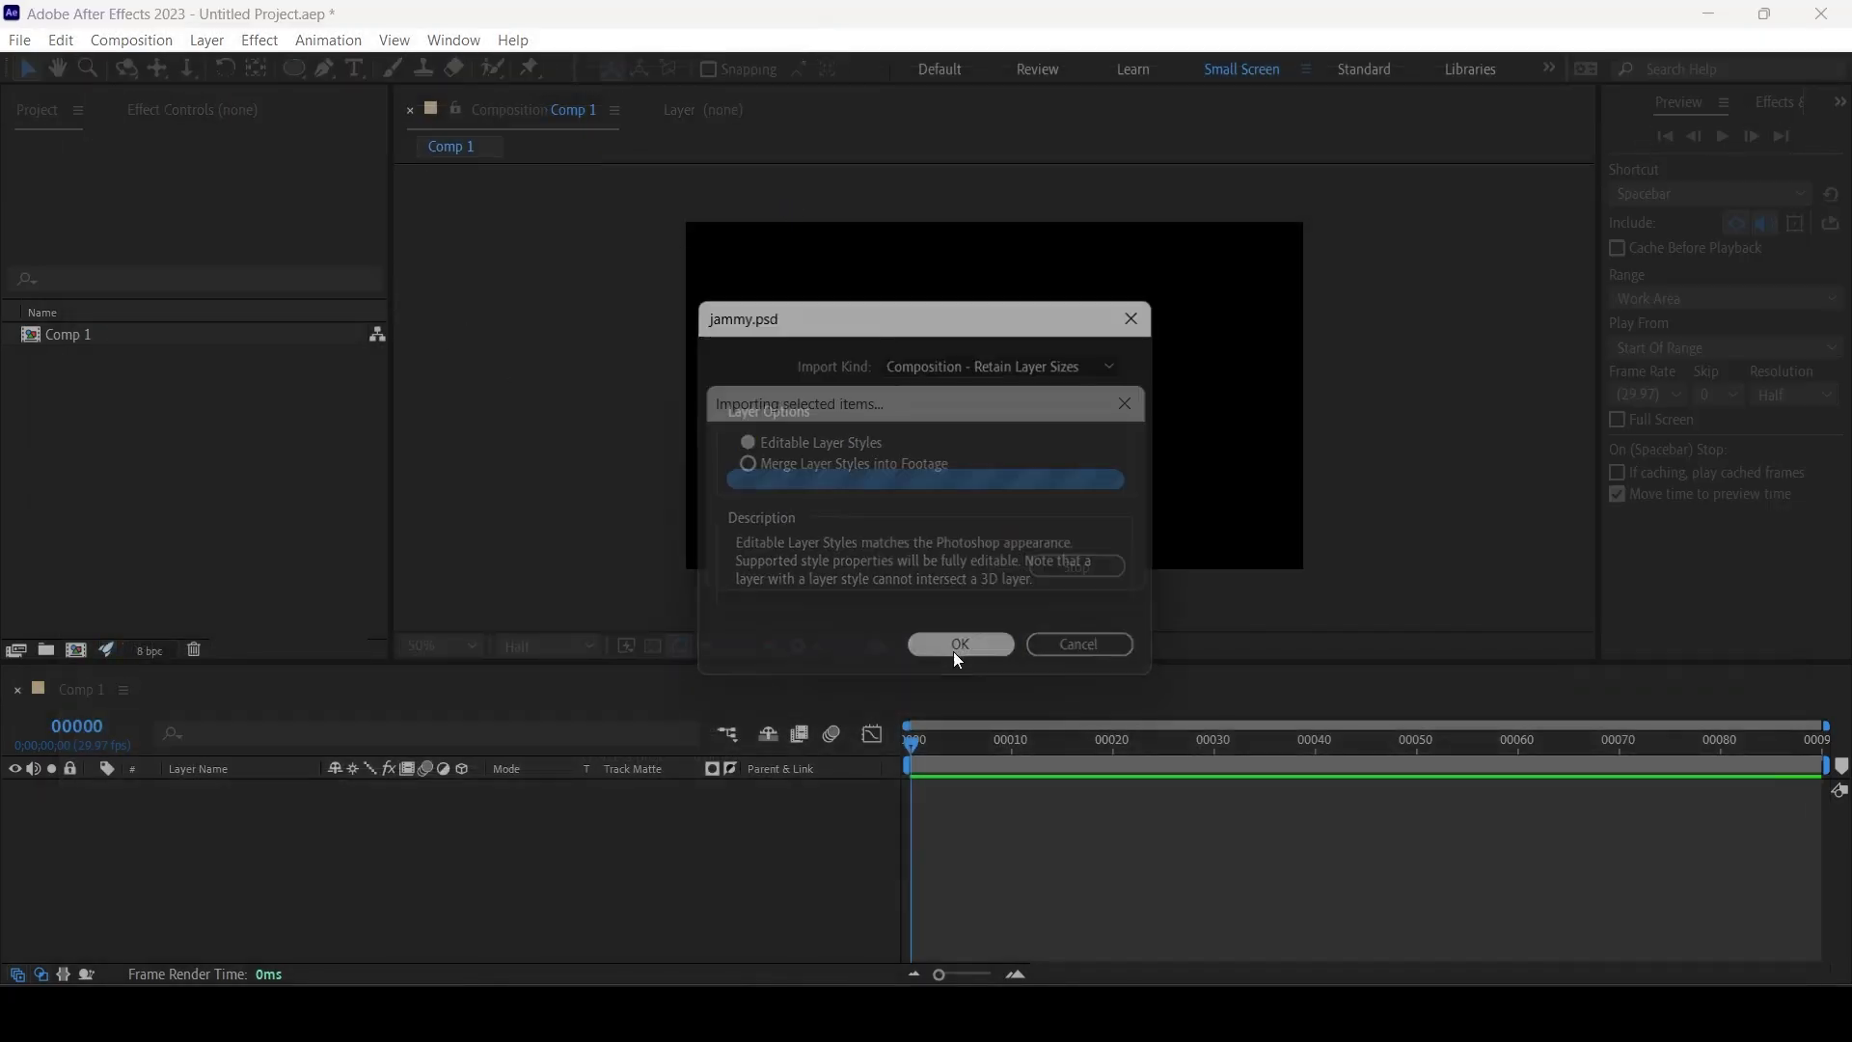
Place the jammy biscuit in Comp 1 and scale it to 217%.
left_click_drag(189, 356, 848, 874)
key("s")
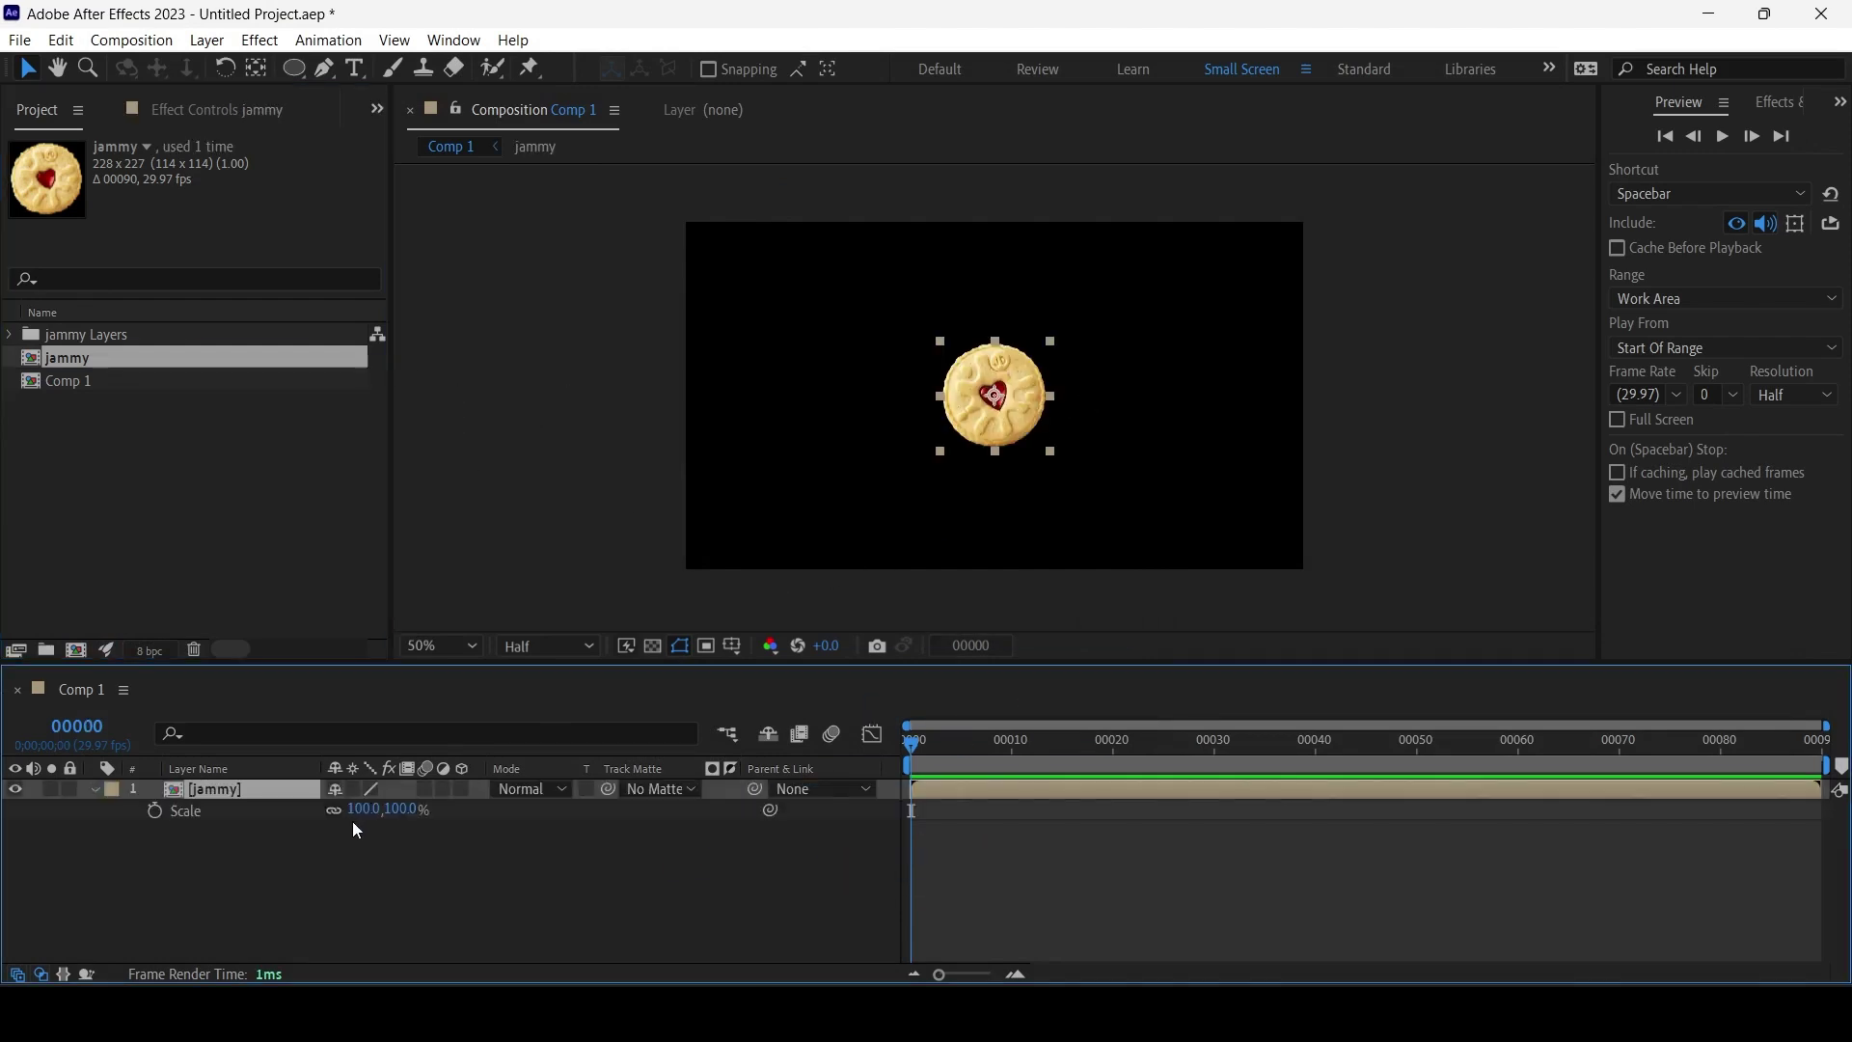
left_click_drag(400, 820, 546, 816)
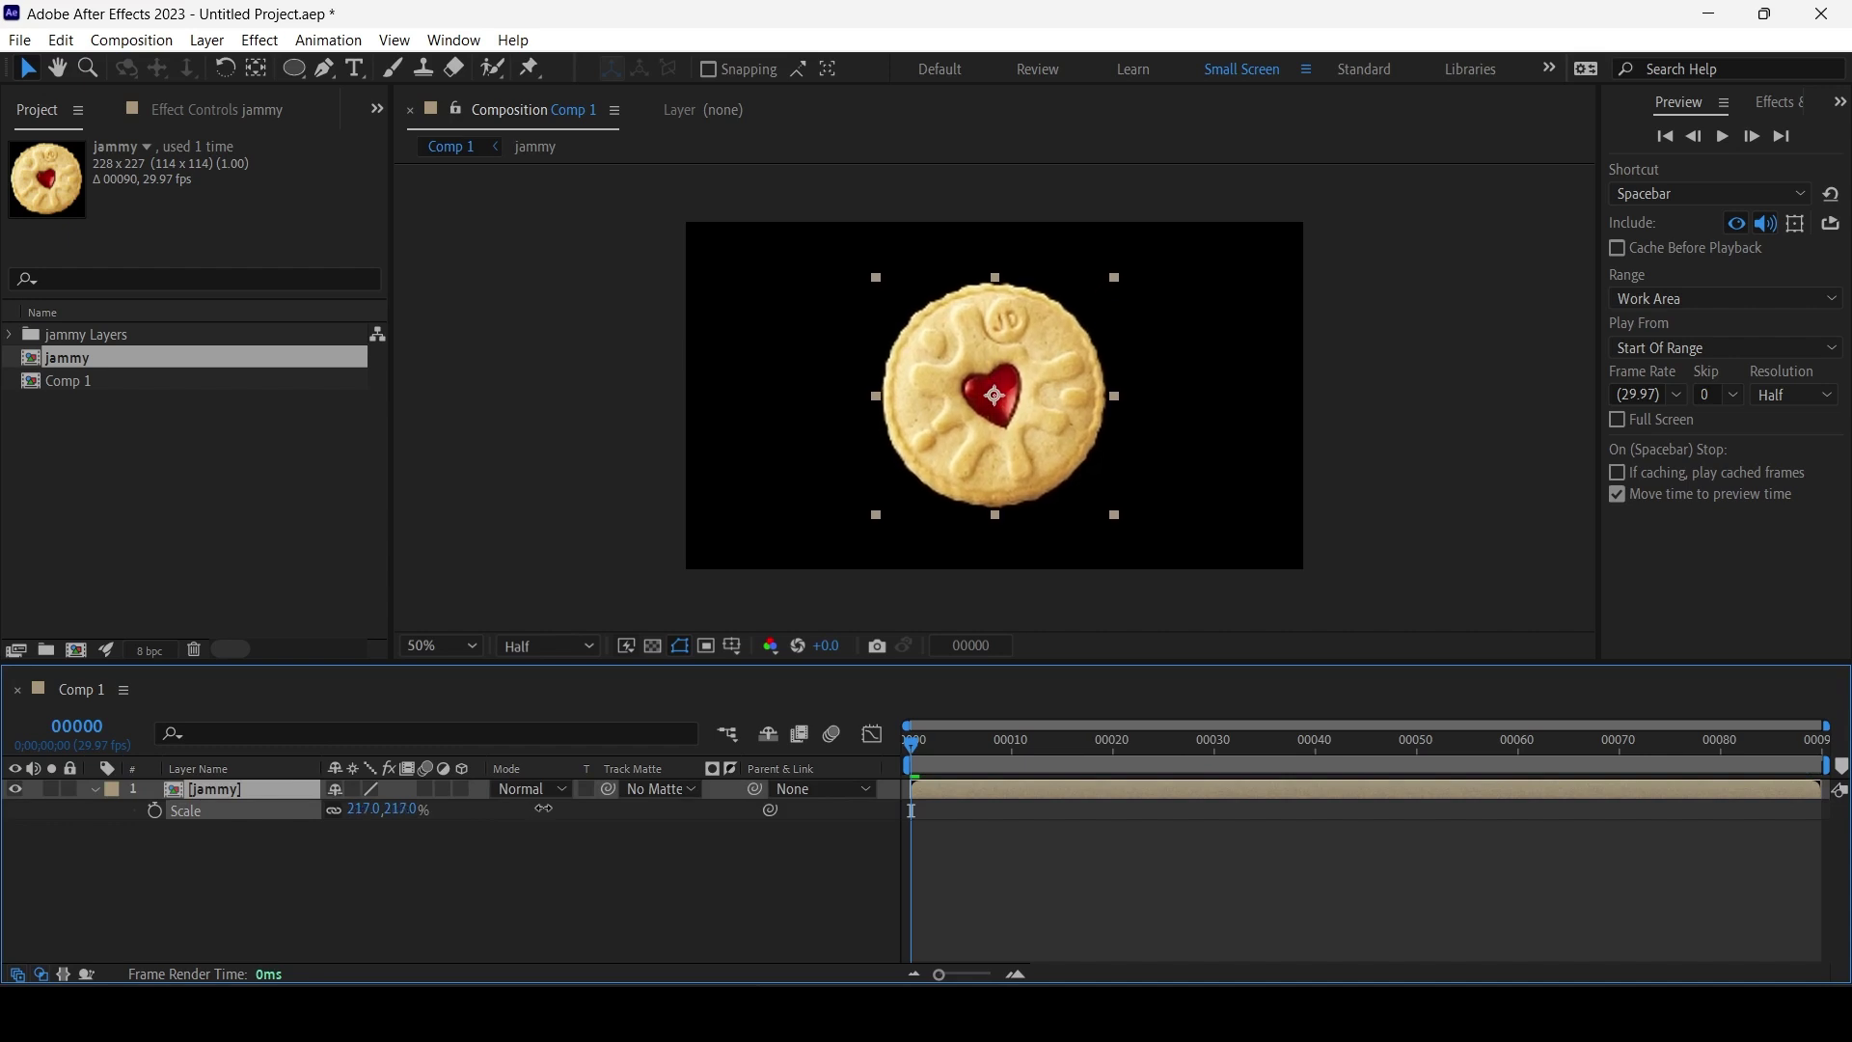
Nest Comp 1 inside a new composition, Comp 2, and select its layer.
left_click(71, 380)
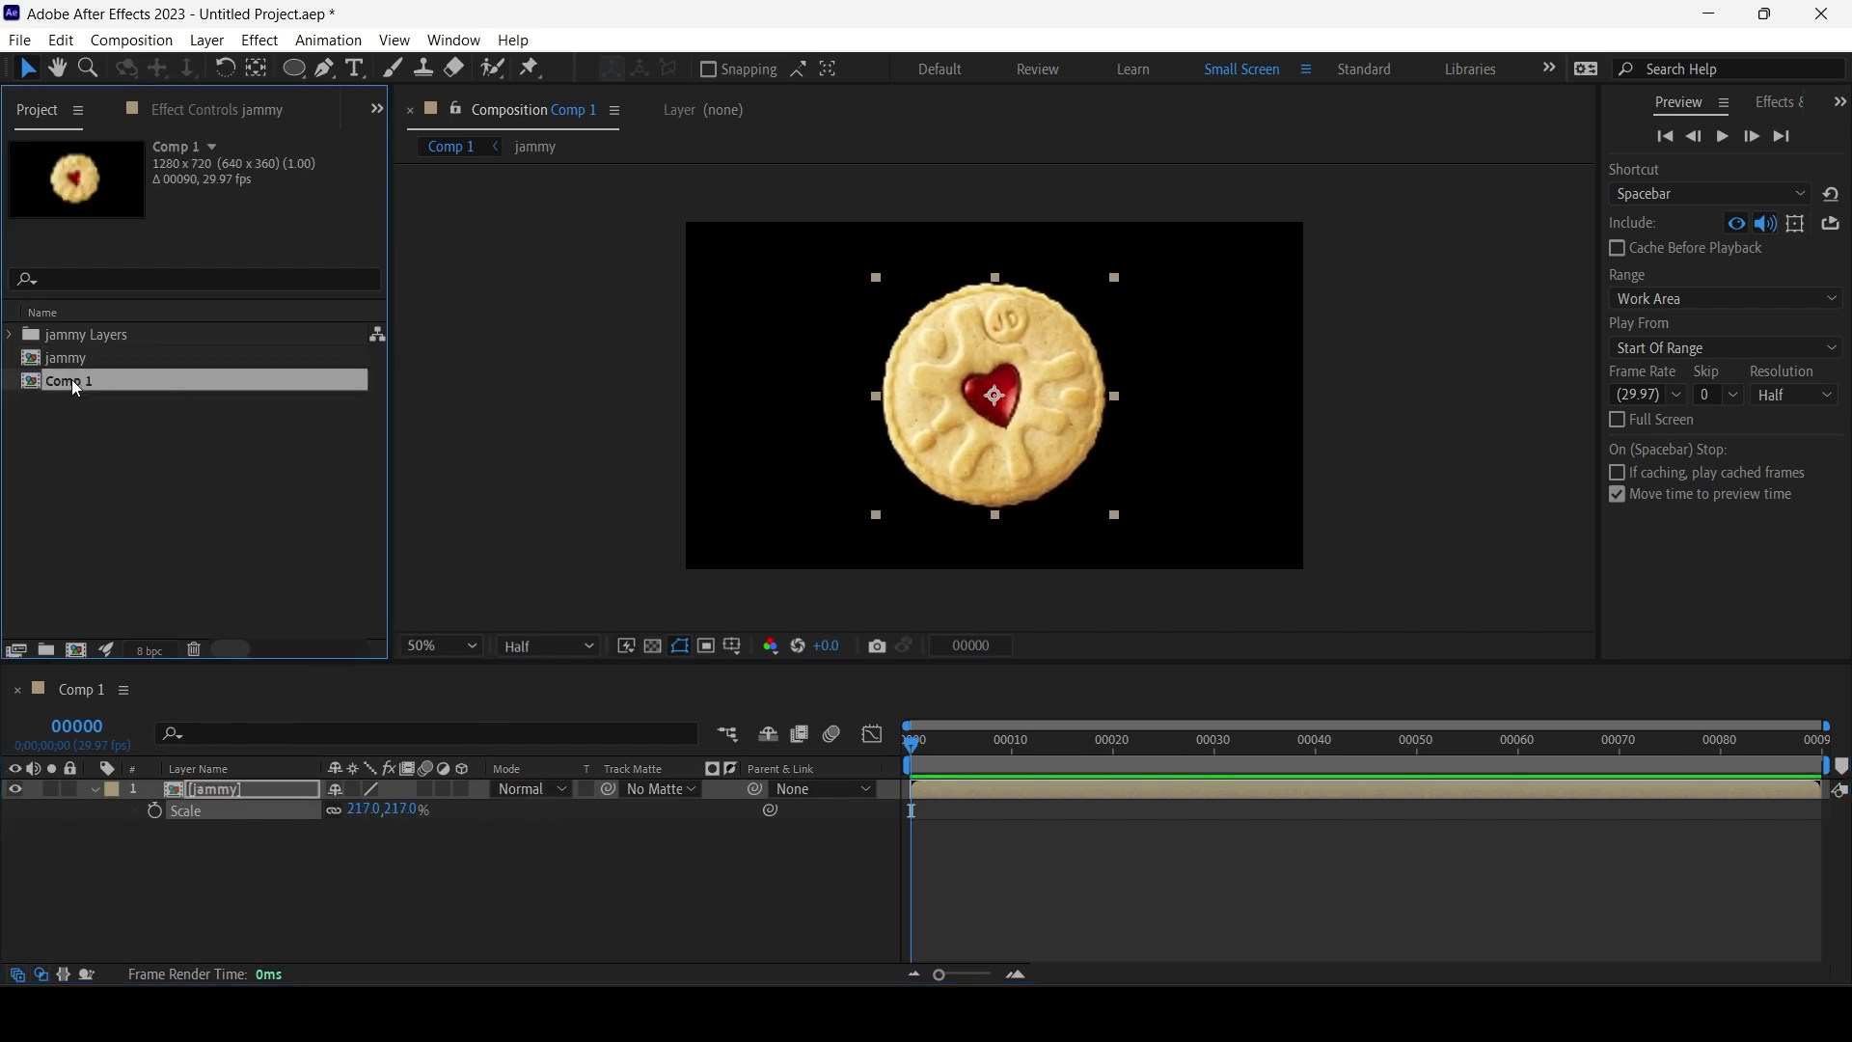
left_click_drag(71, 379, 76, 649)
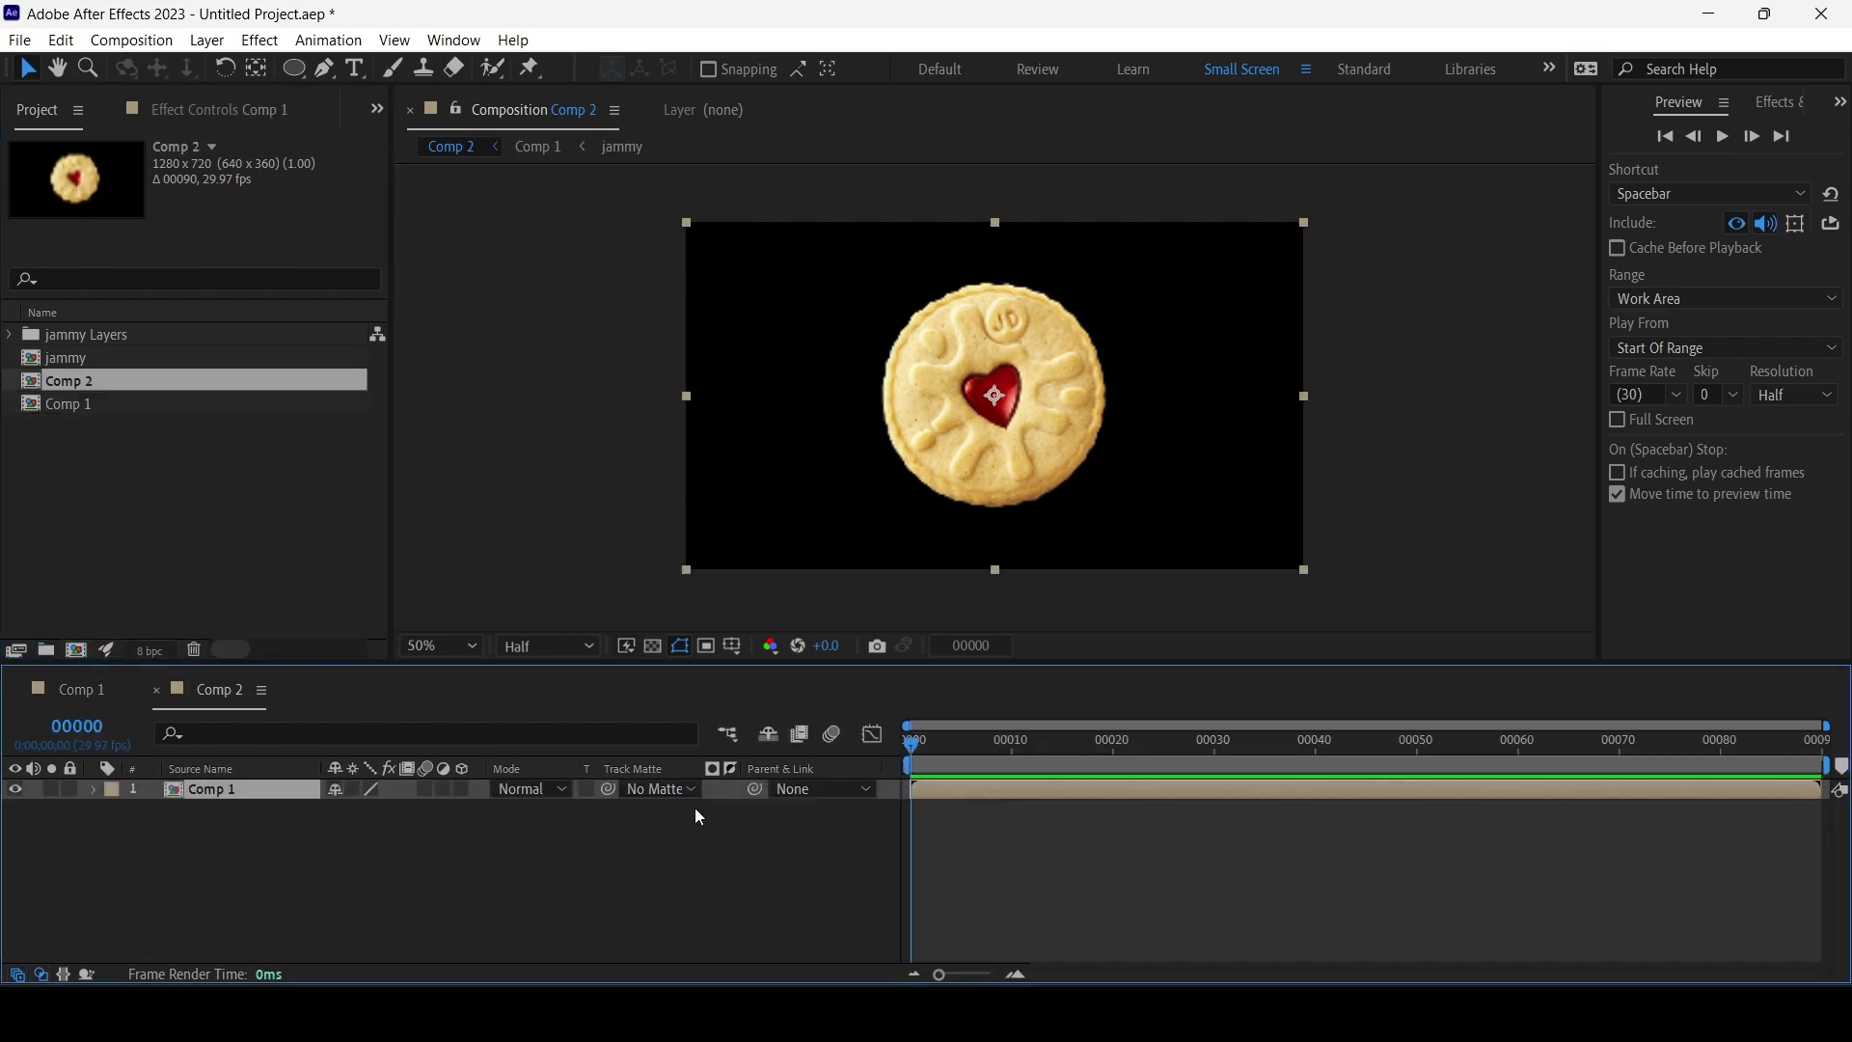
left_click(251, 819)
left_click(249, 789)
Apply the Shatter effect to the Comp 1 layer and scrub to check it.
left_click(1789, 108)
left_click(1837, 137)
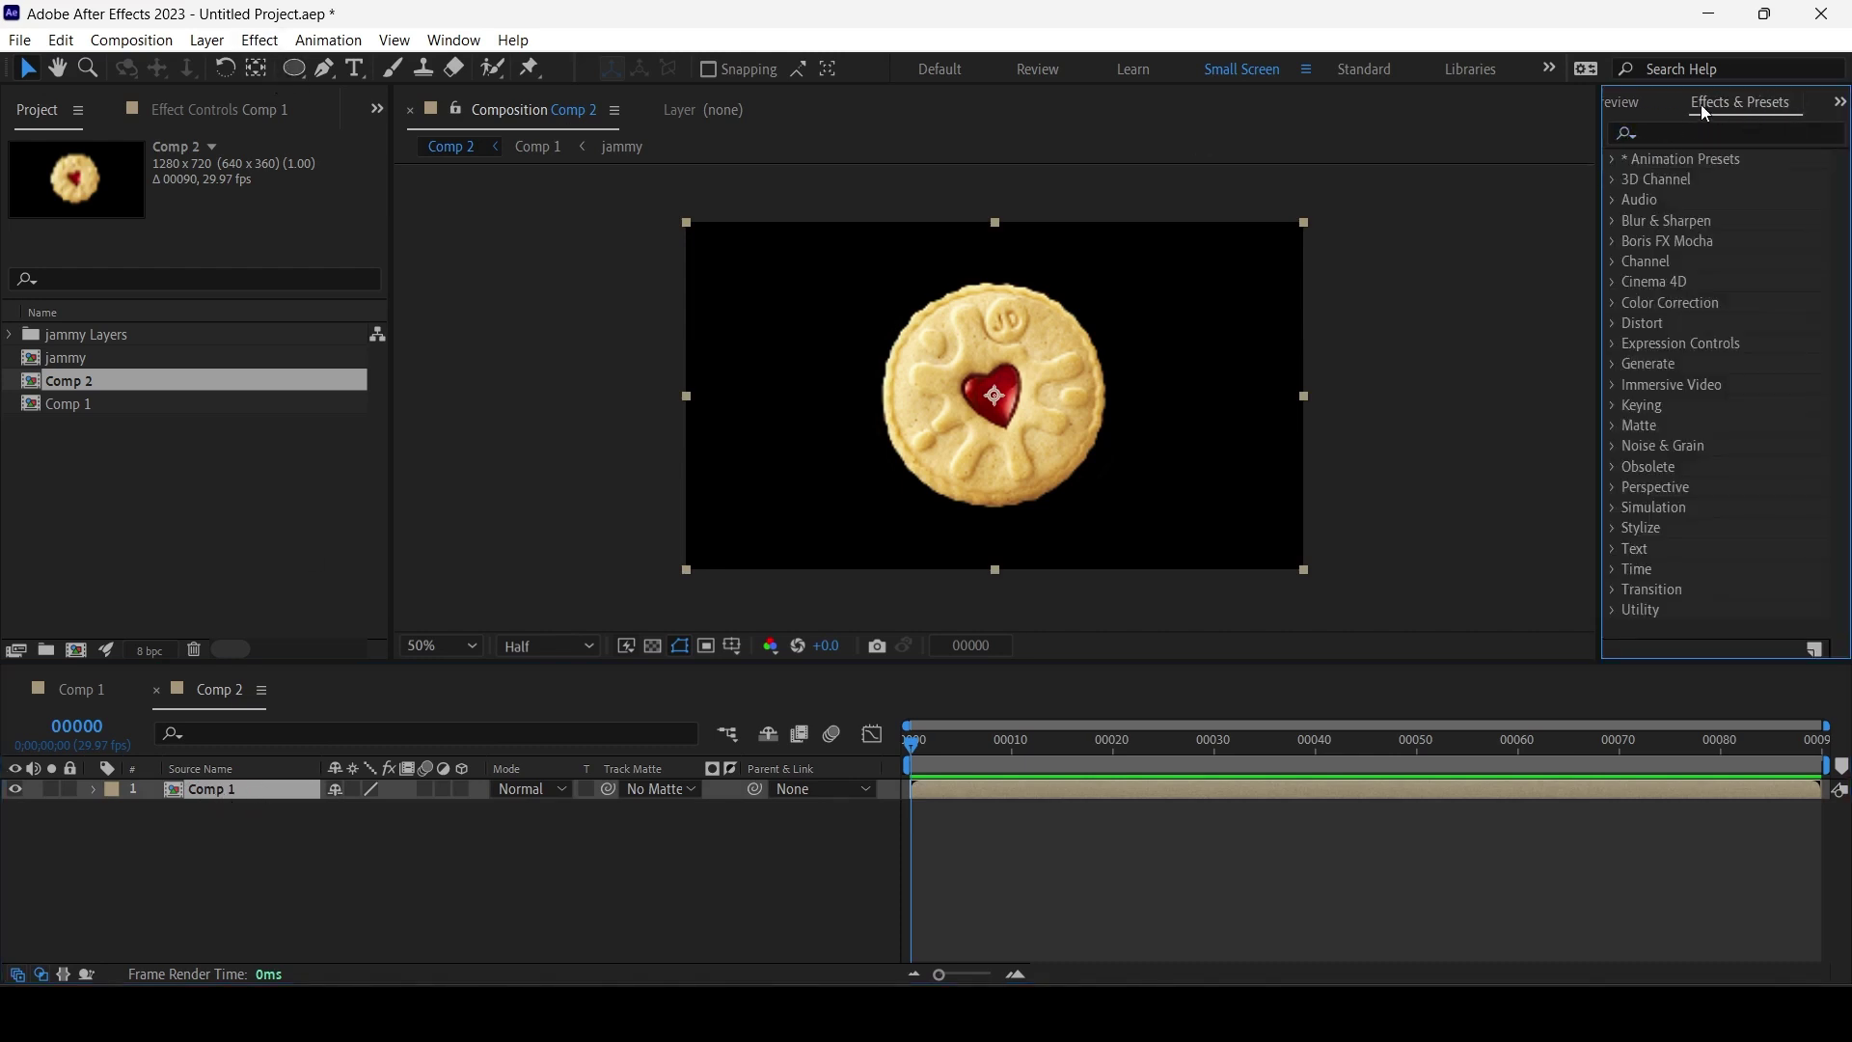
left_click(1738, 134)
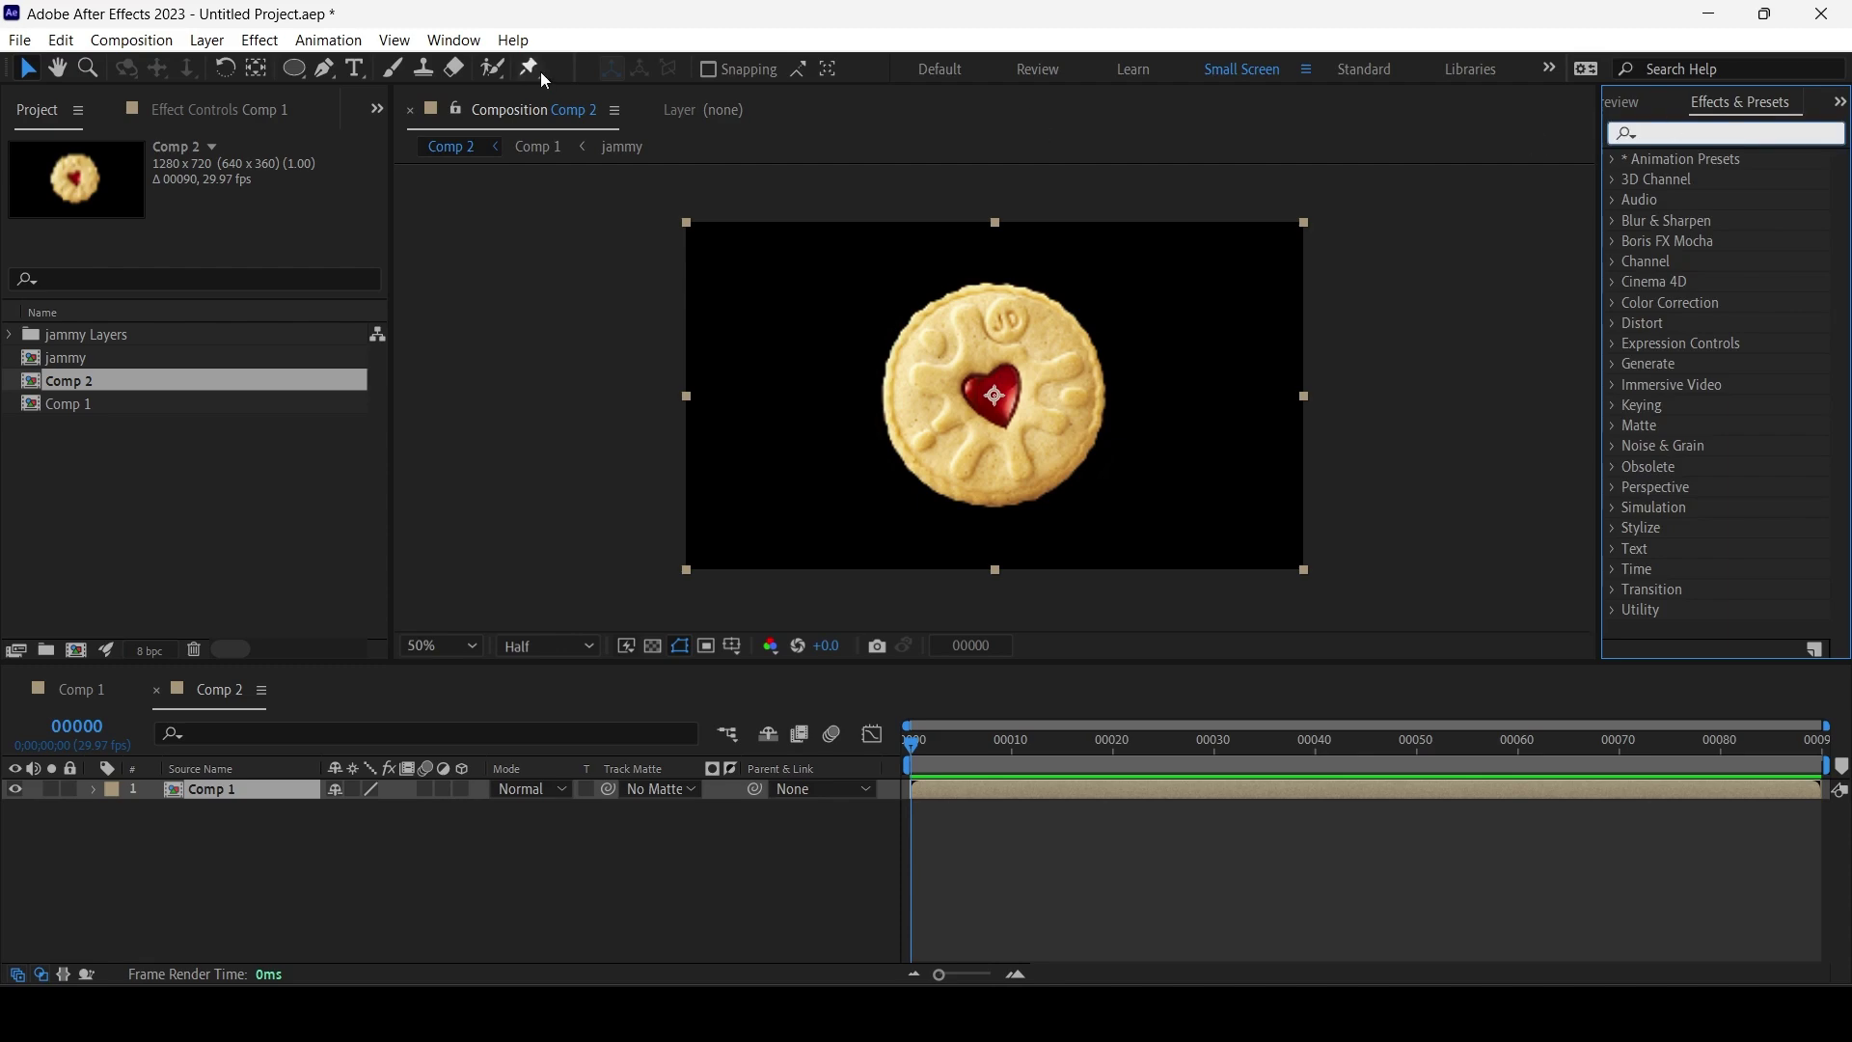
left_click(476, 43)
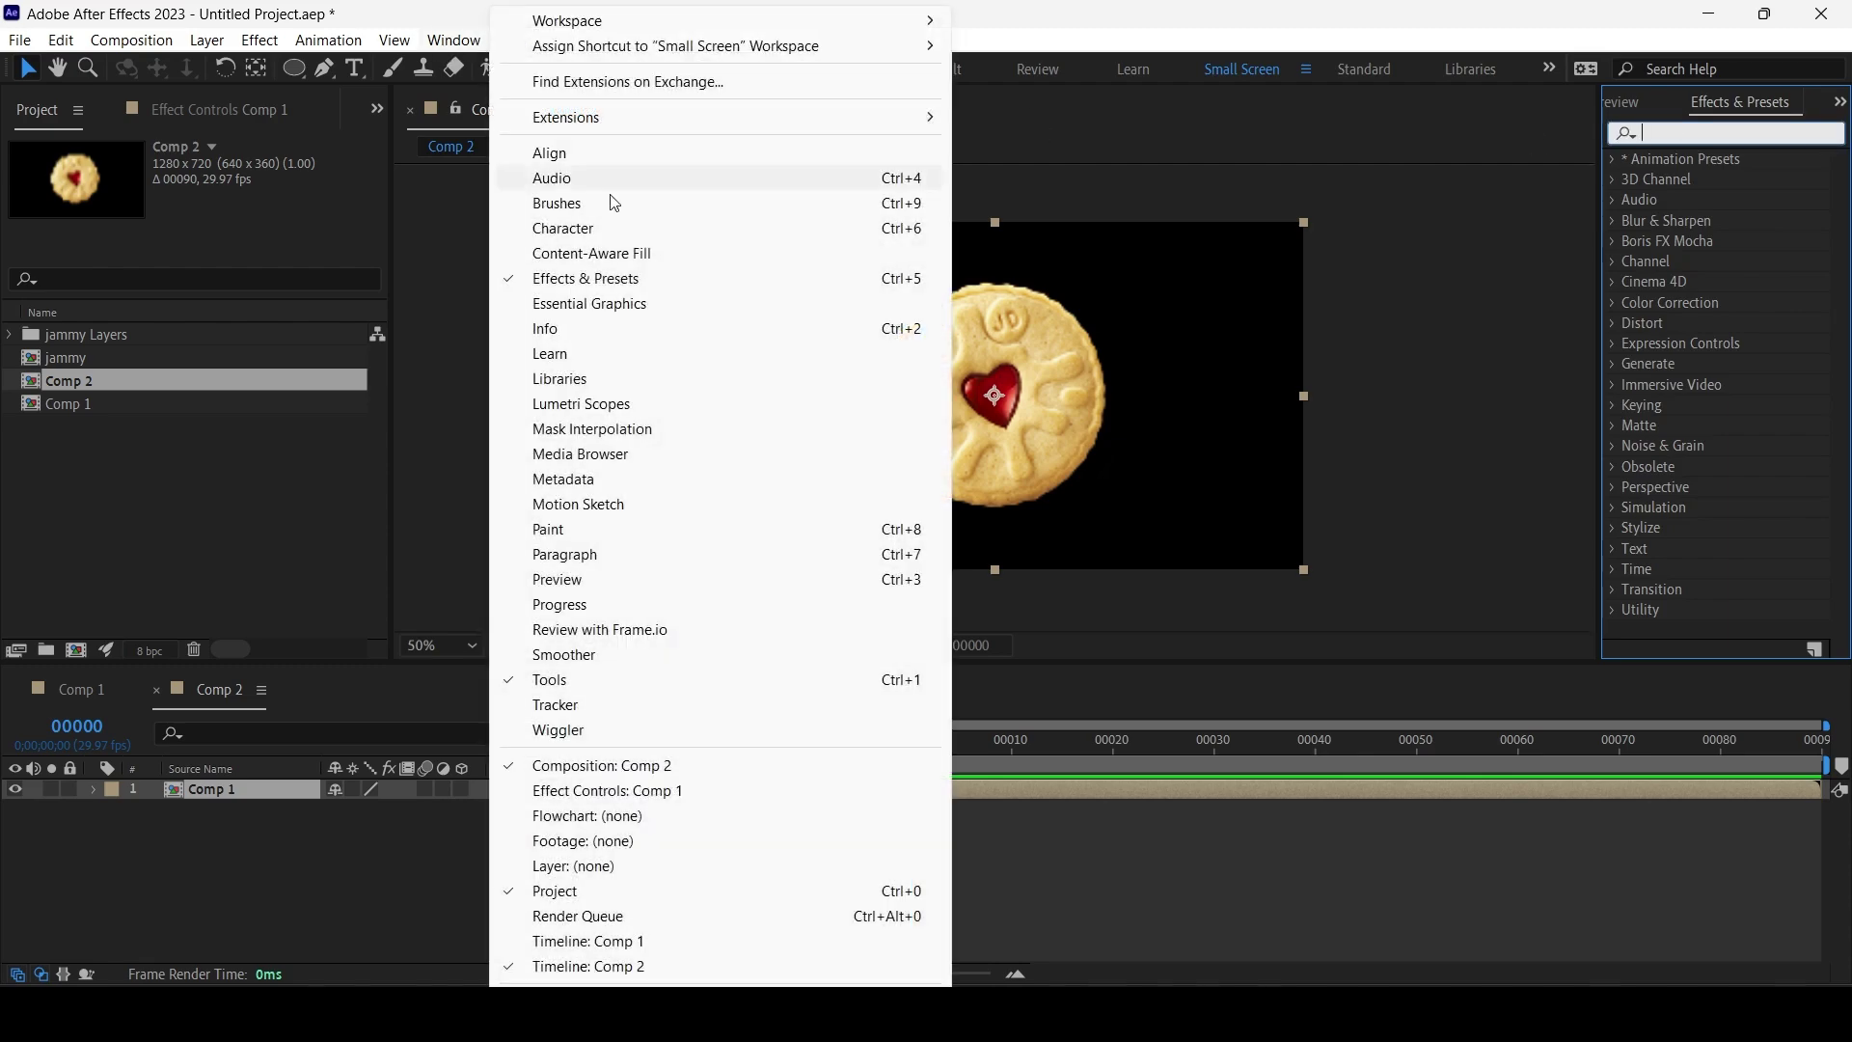
left_click(1780, 131)
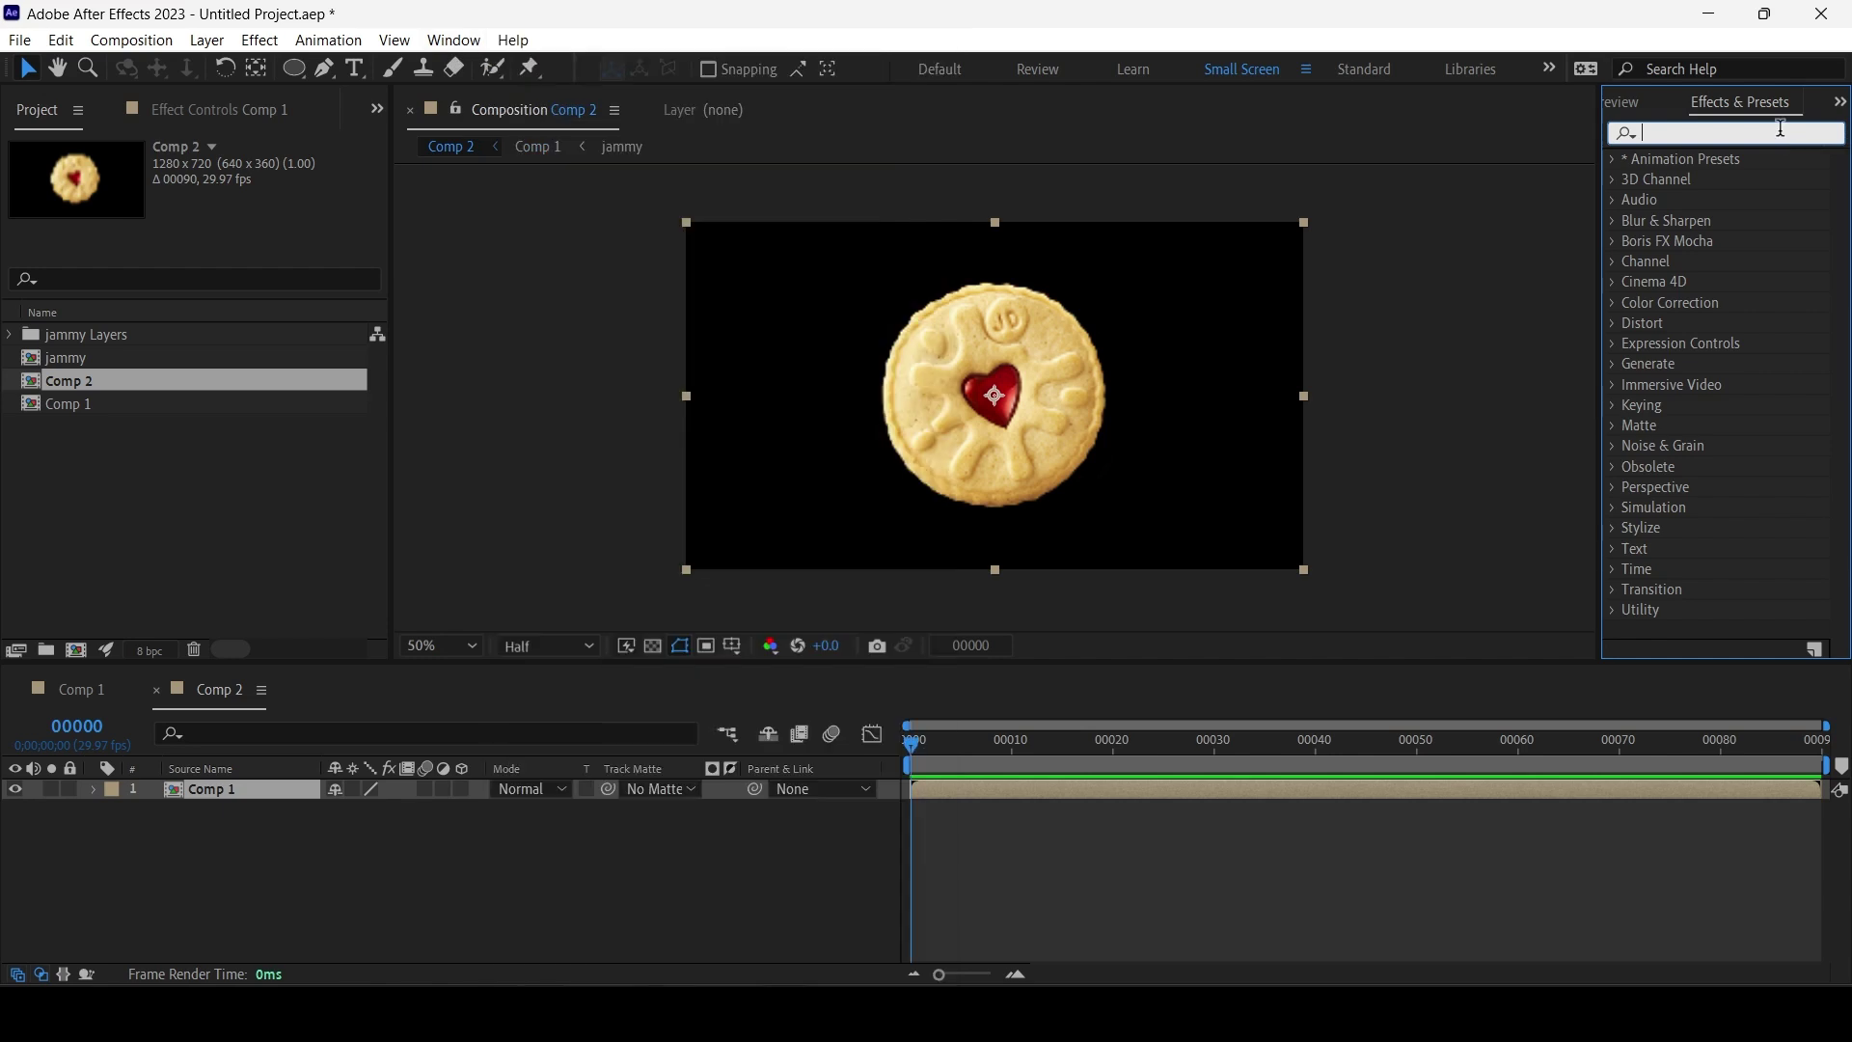
type("shatter")
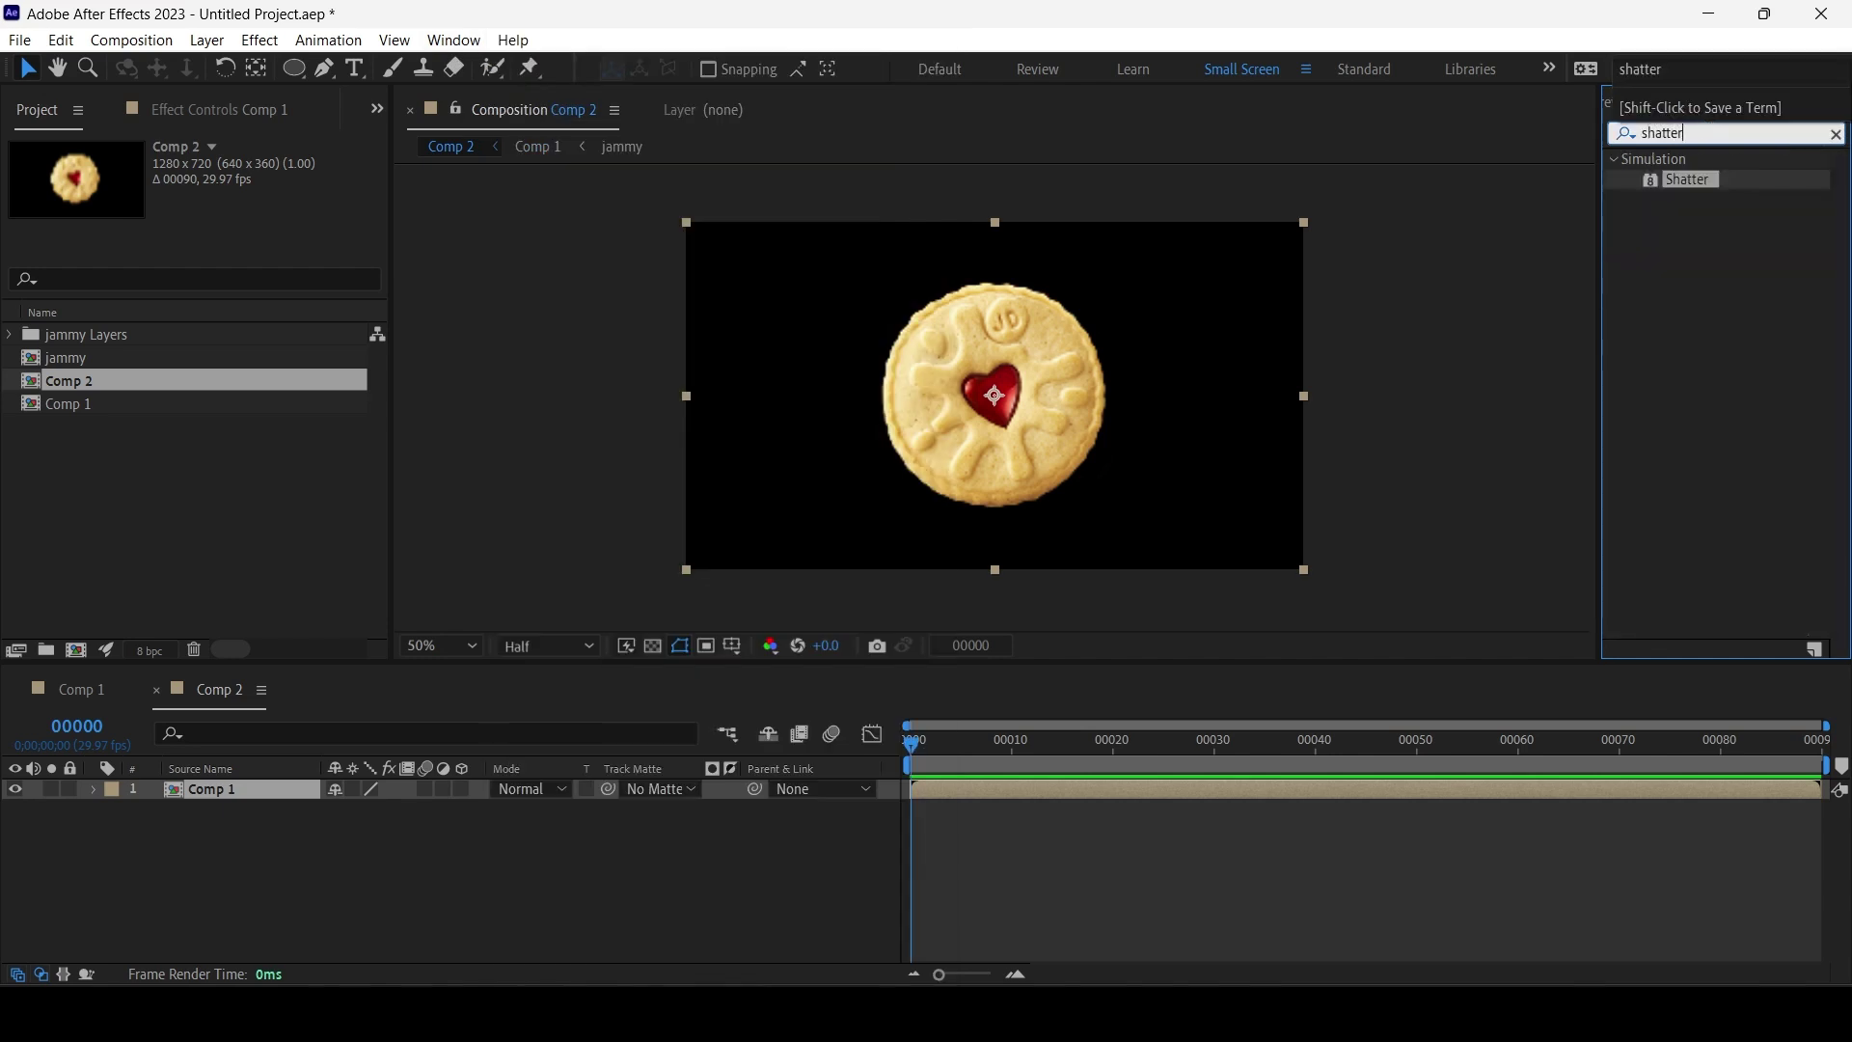
left_click_drag(1686, 190, 243, 789)
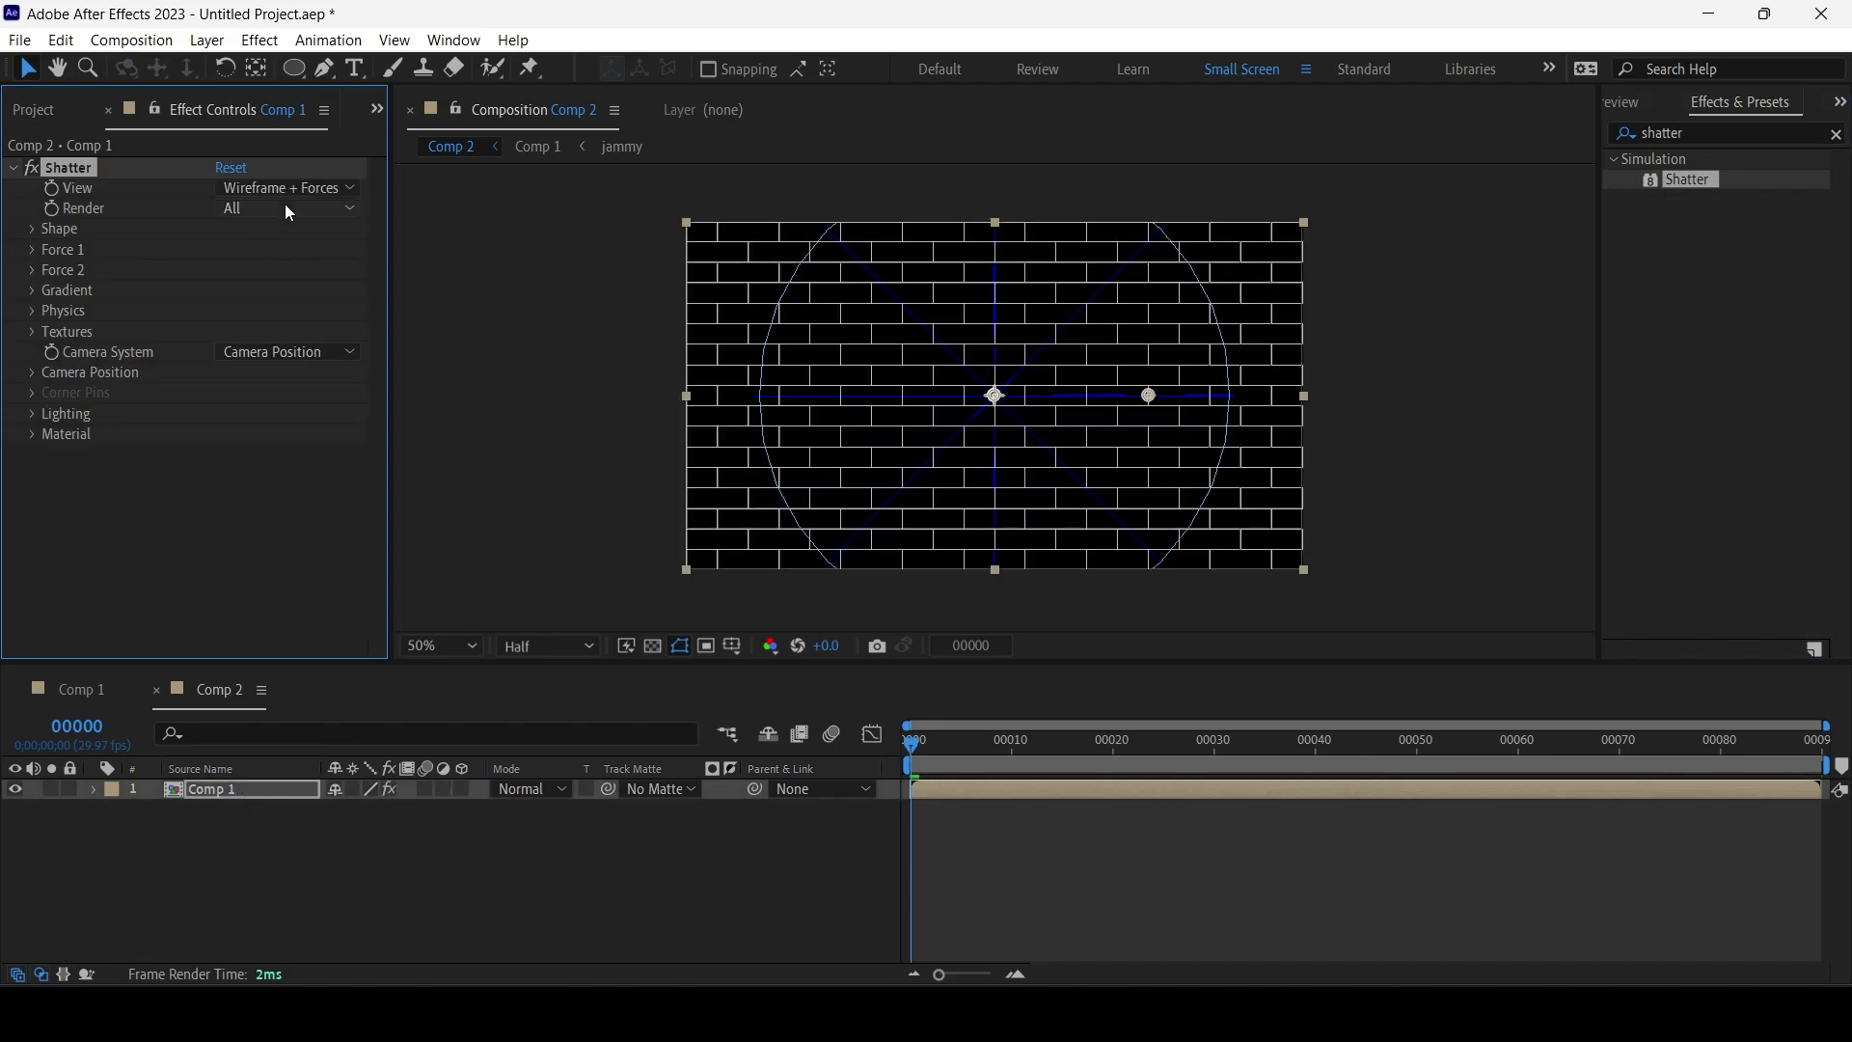
left_click_drag(926, 750, 1046, 715)
key("Home")
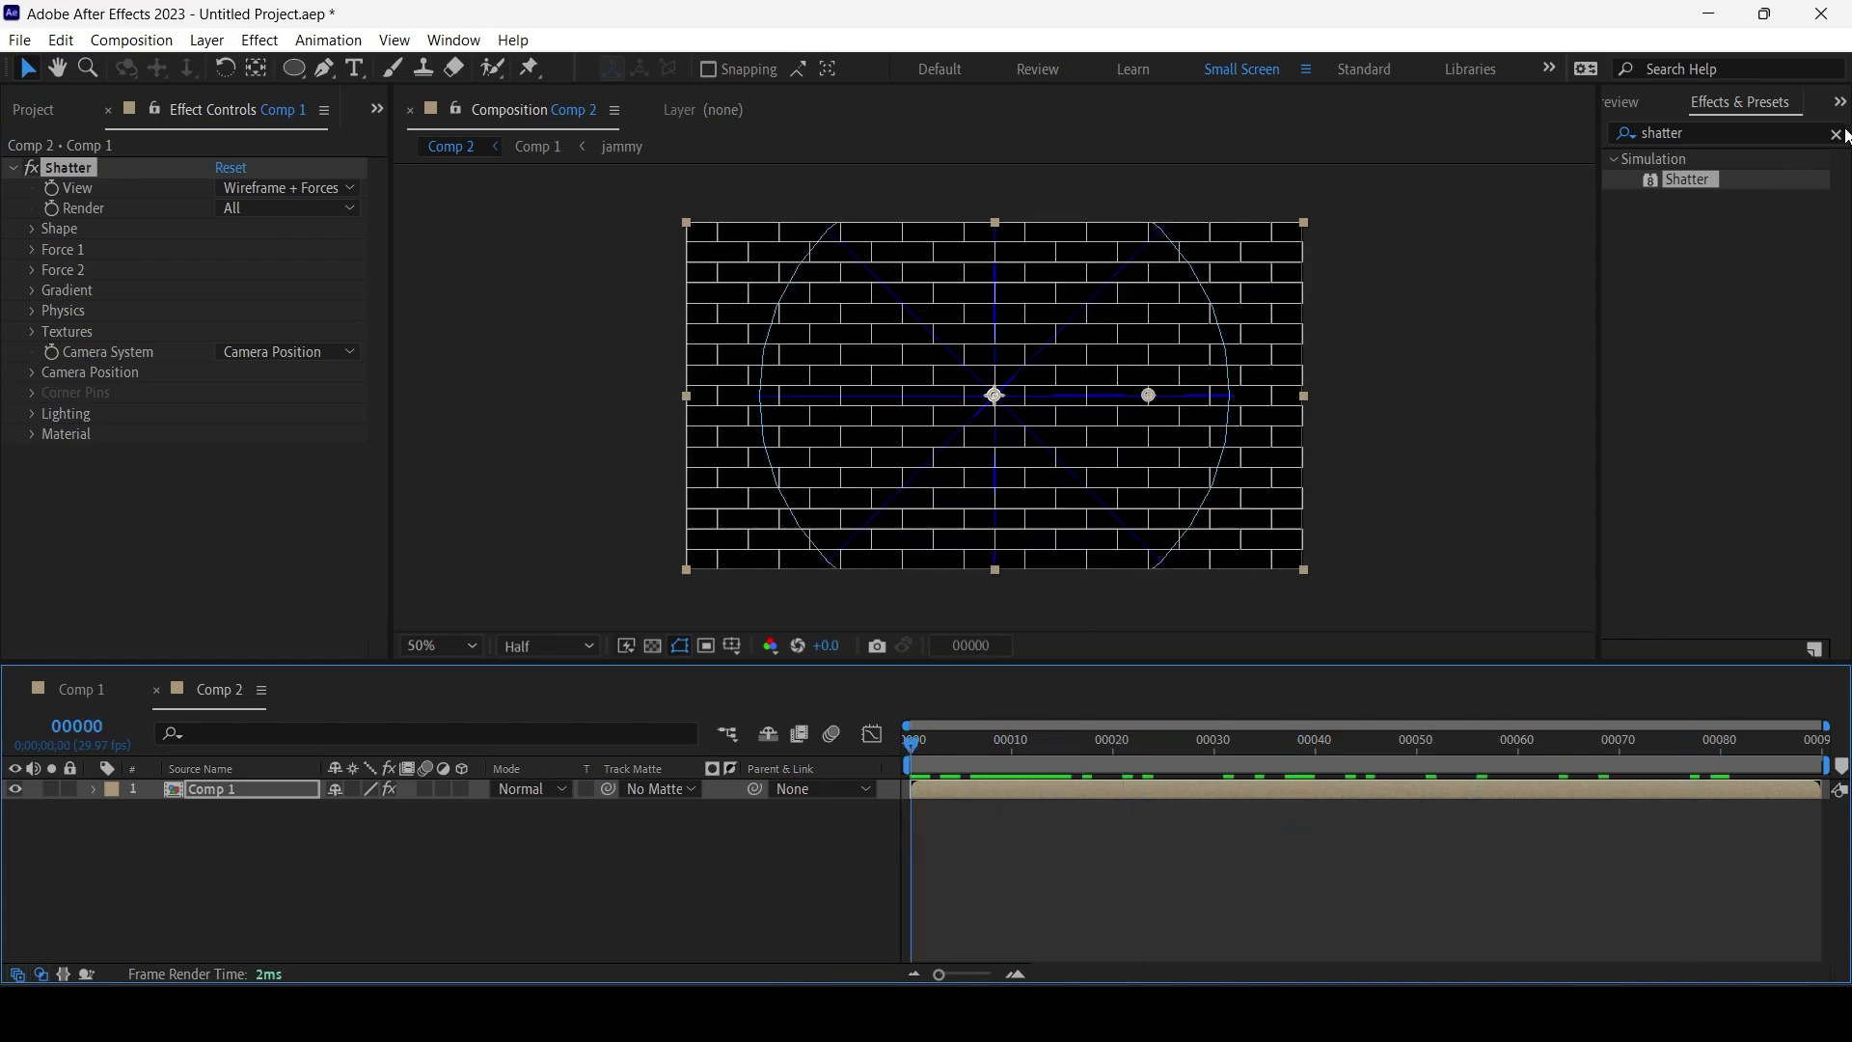
left_click(1838, 135)
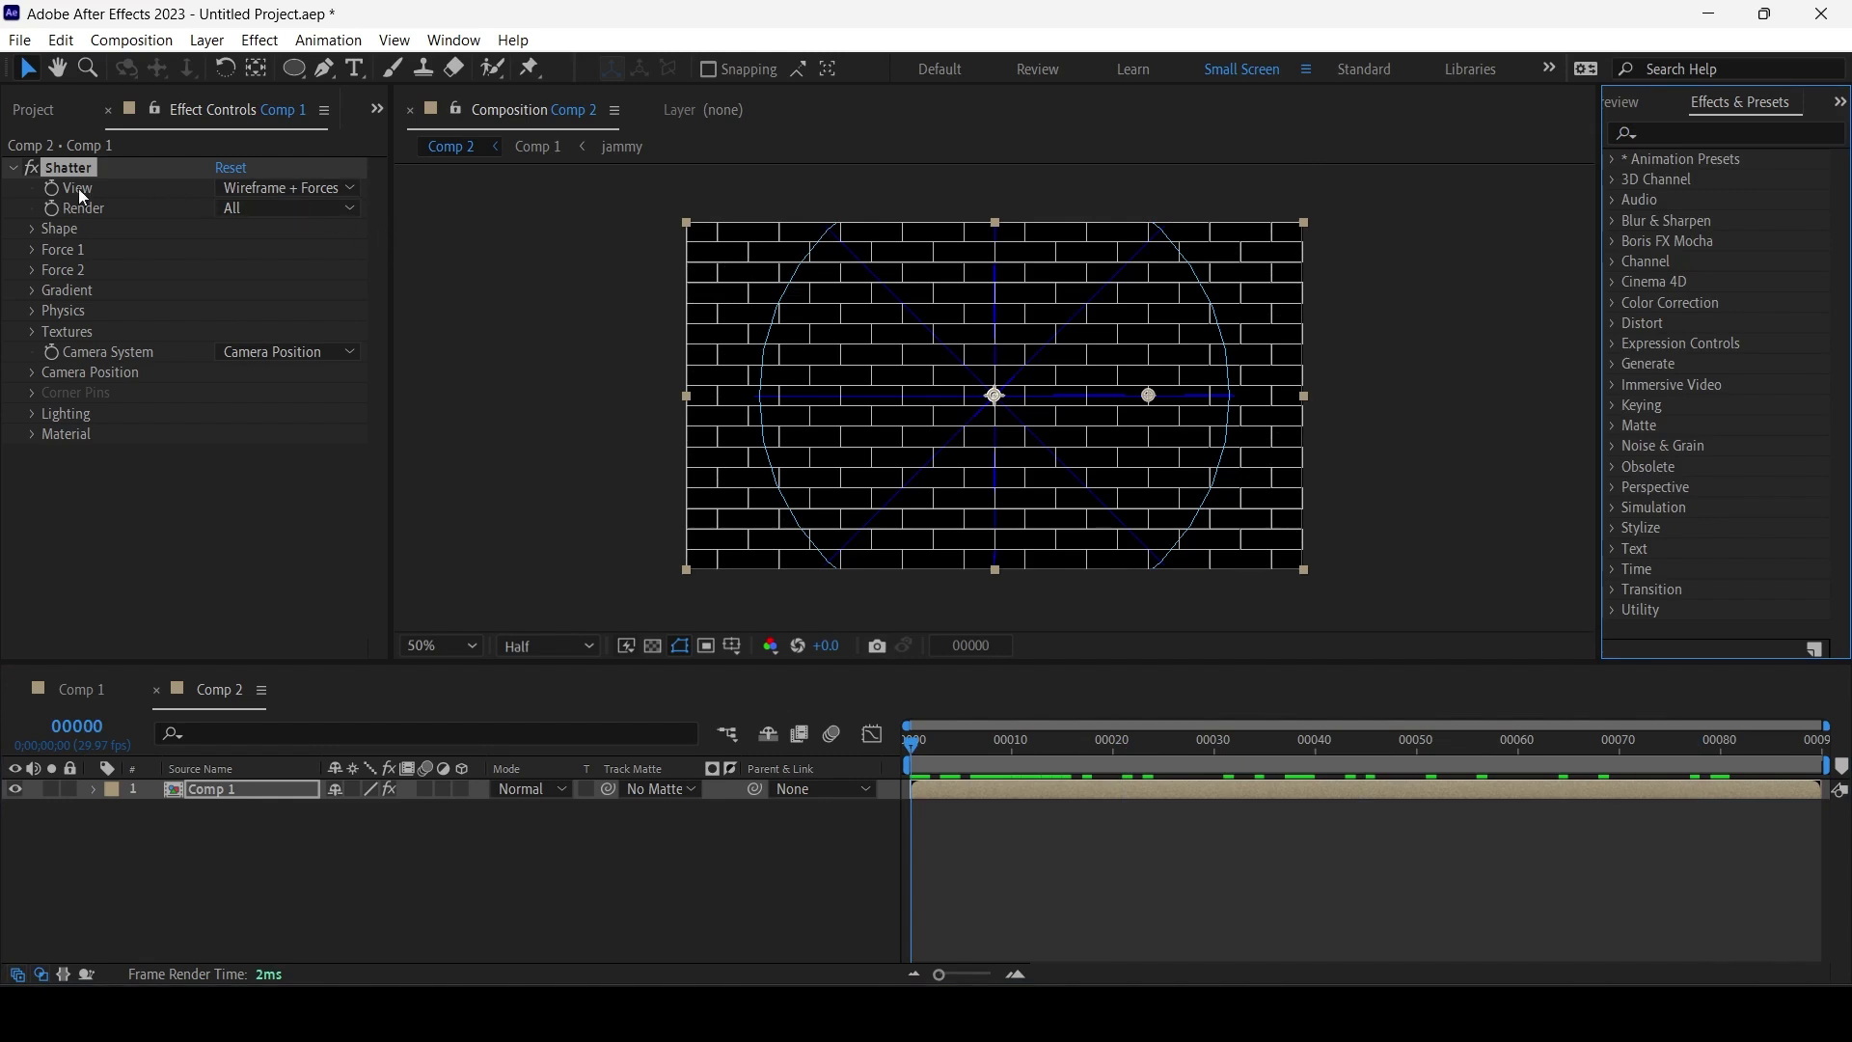
Set the Shatter View to Rendered and check the flying pieces at frame 9.
left_click(257, 191)
left_click(305, 212)
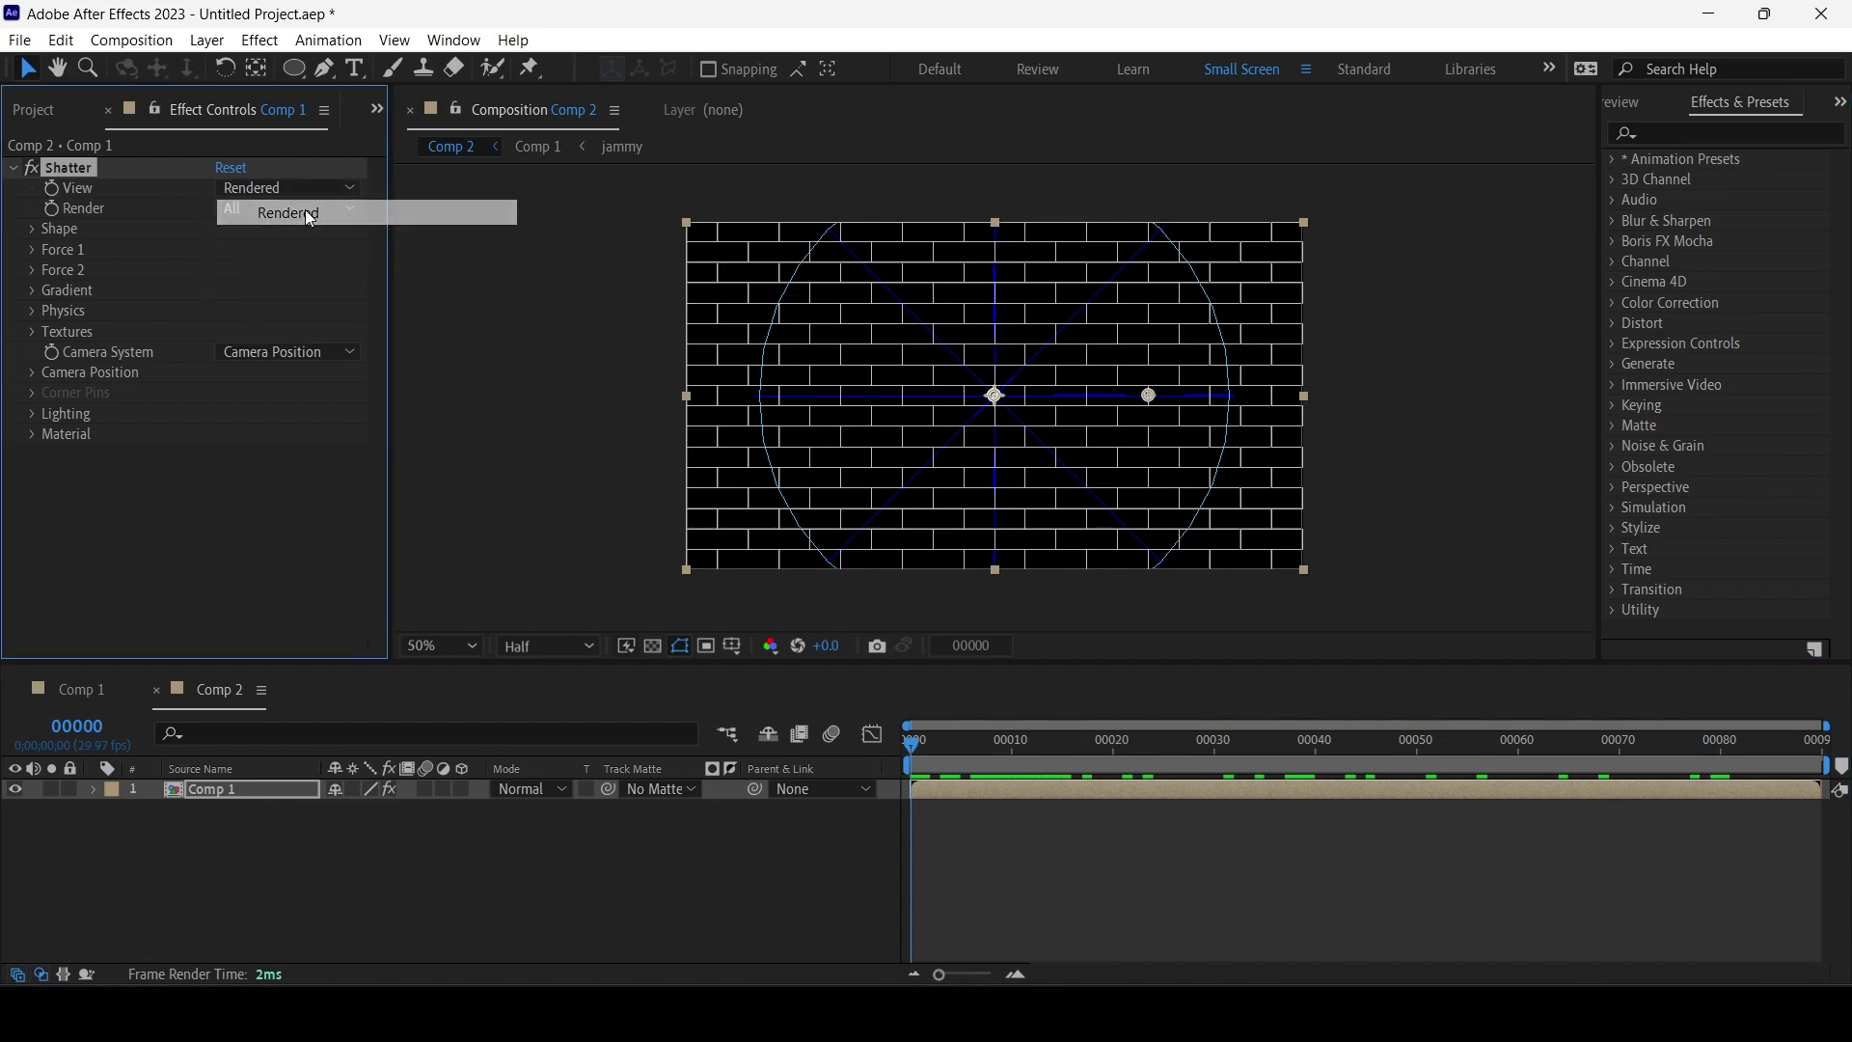
left_click_drag(912, 741, 1012, 749)
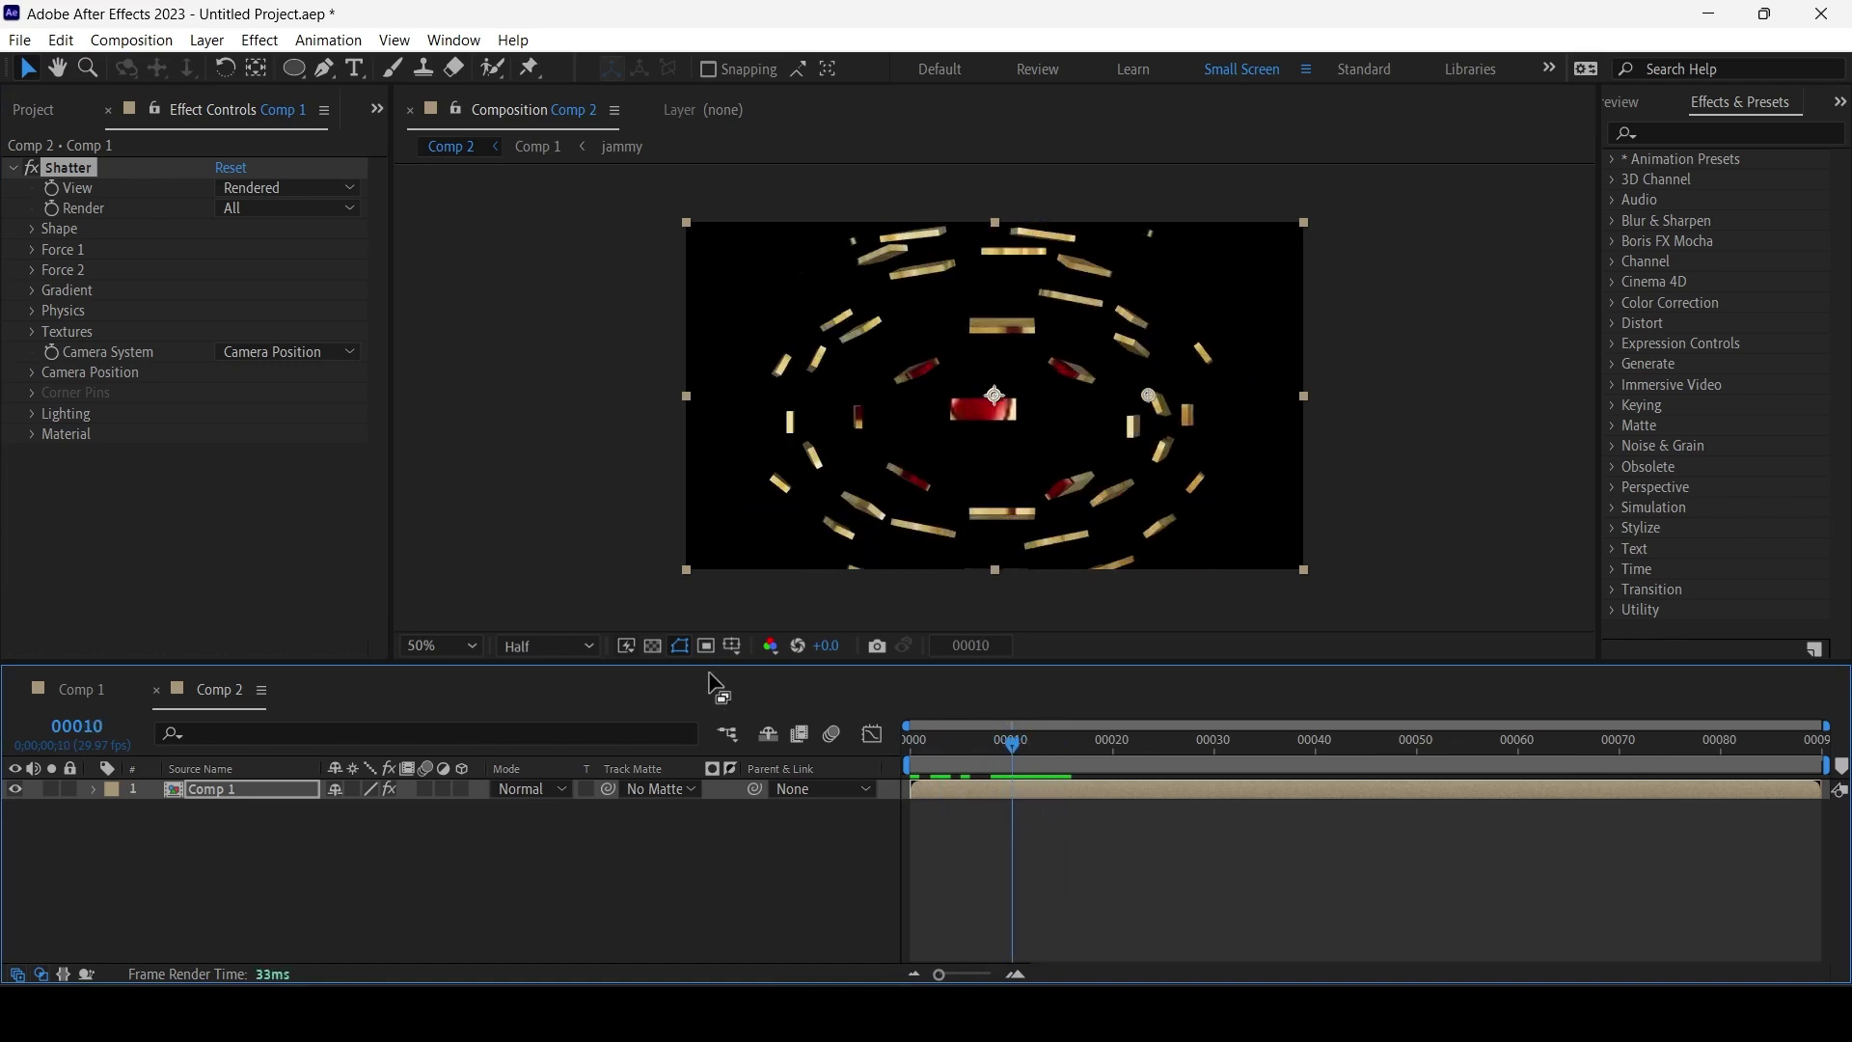
Show the viewer at 100%, enlarge it, and play a preview of the shatter.
left_click(452, 646)
left_click(496, 478)
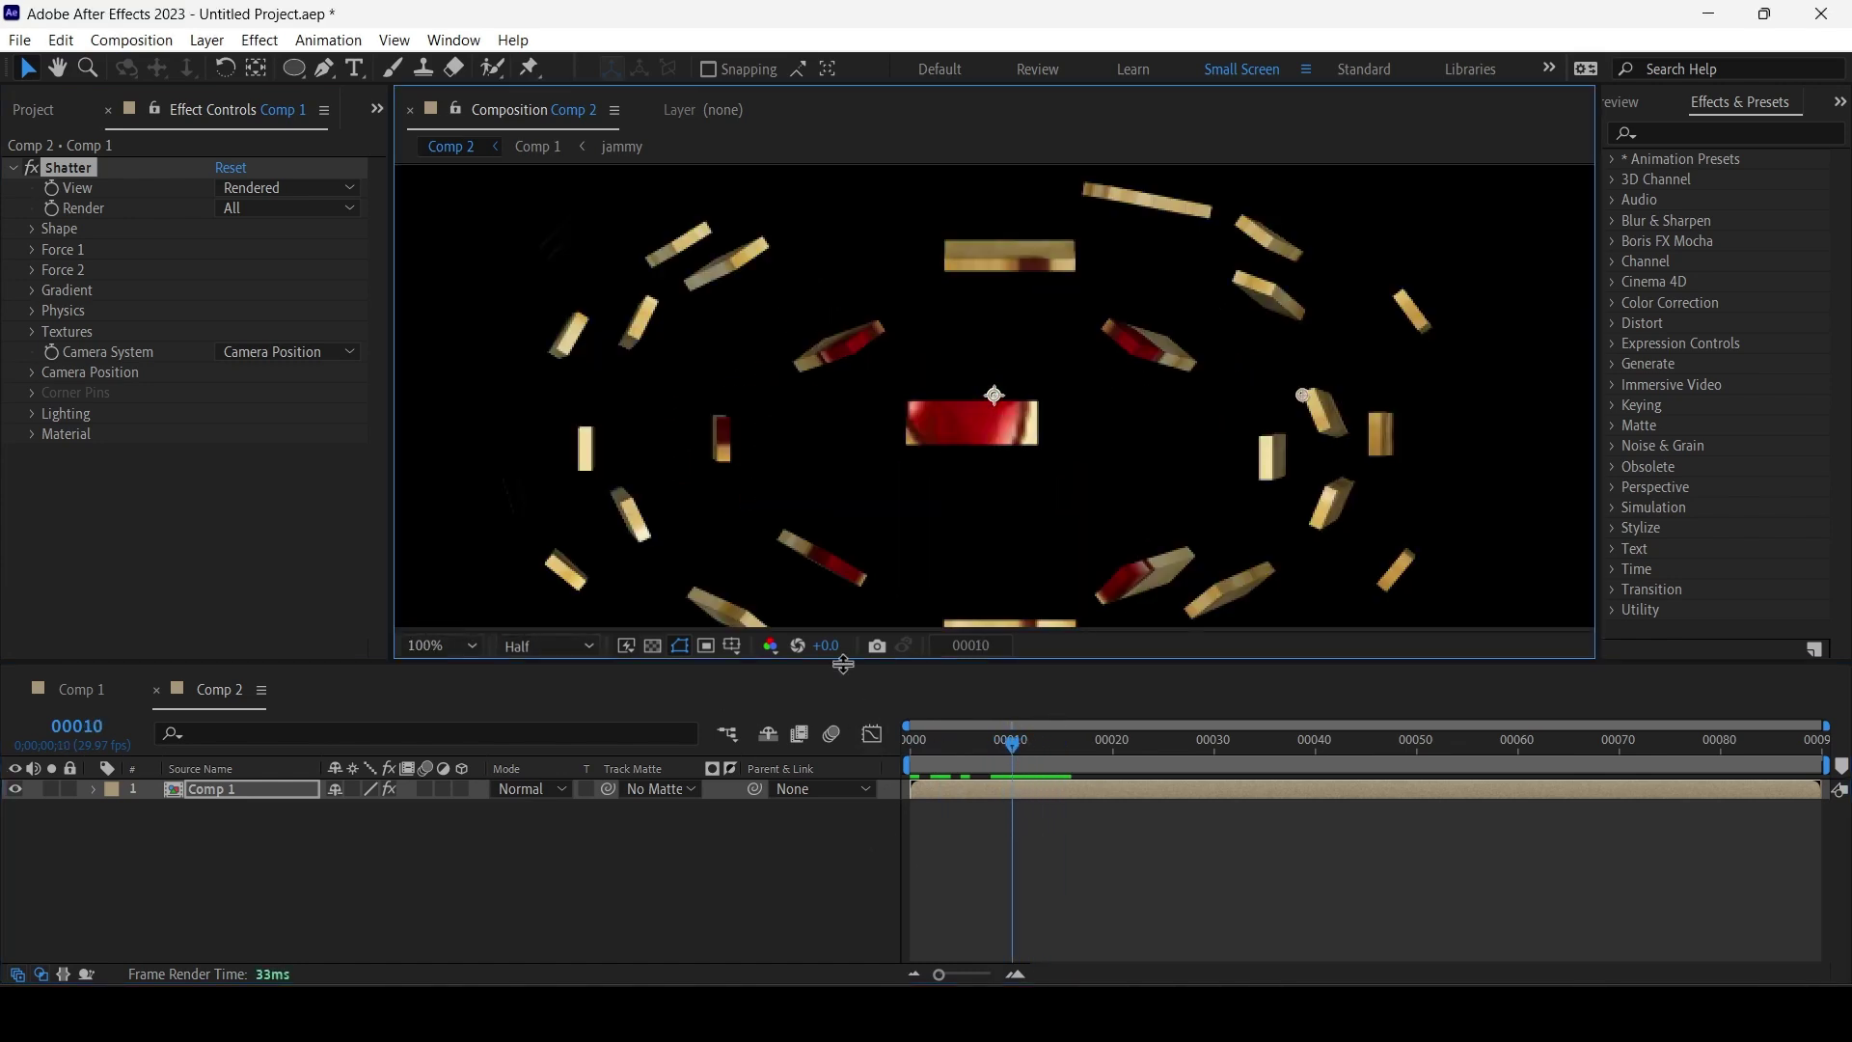
left_click_drag(849, 663, 849, 746)
left_click(1839, 102)
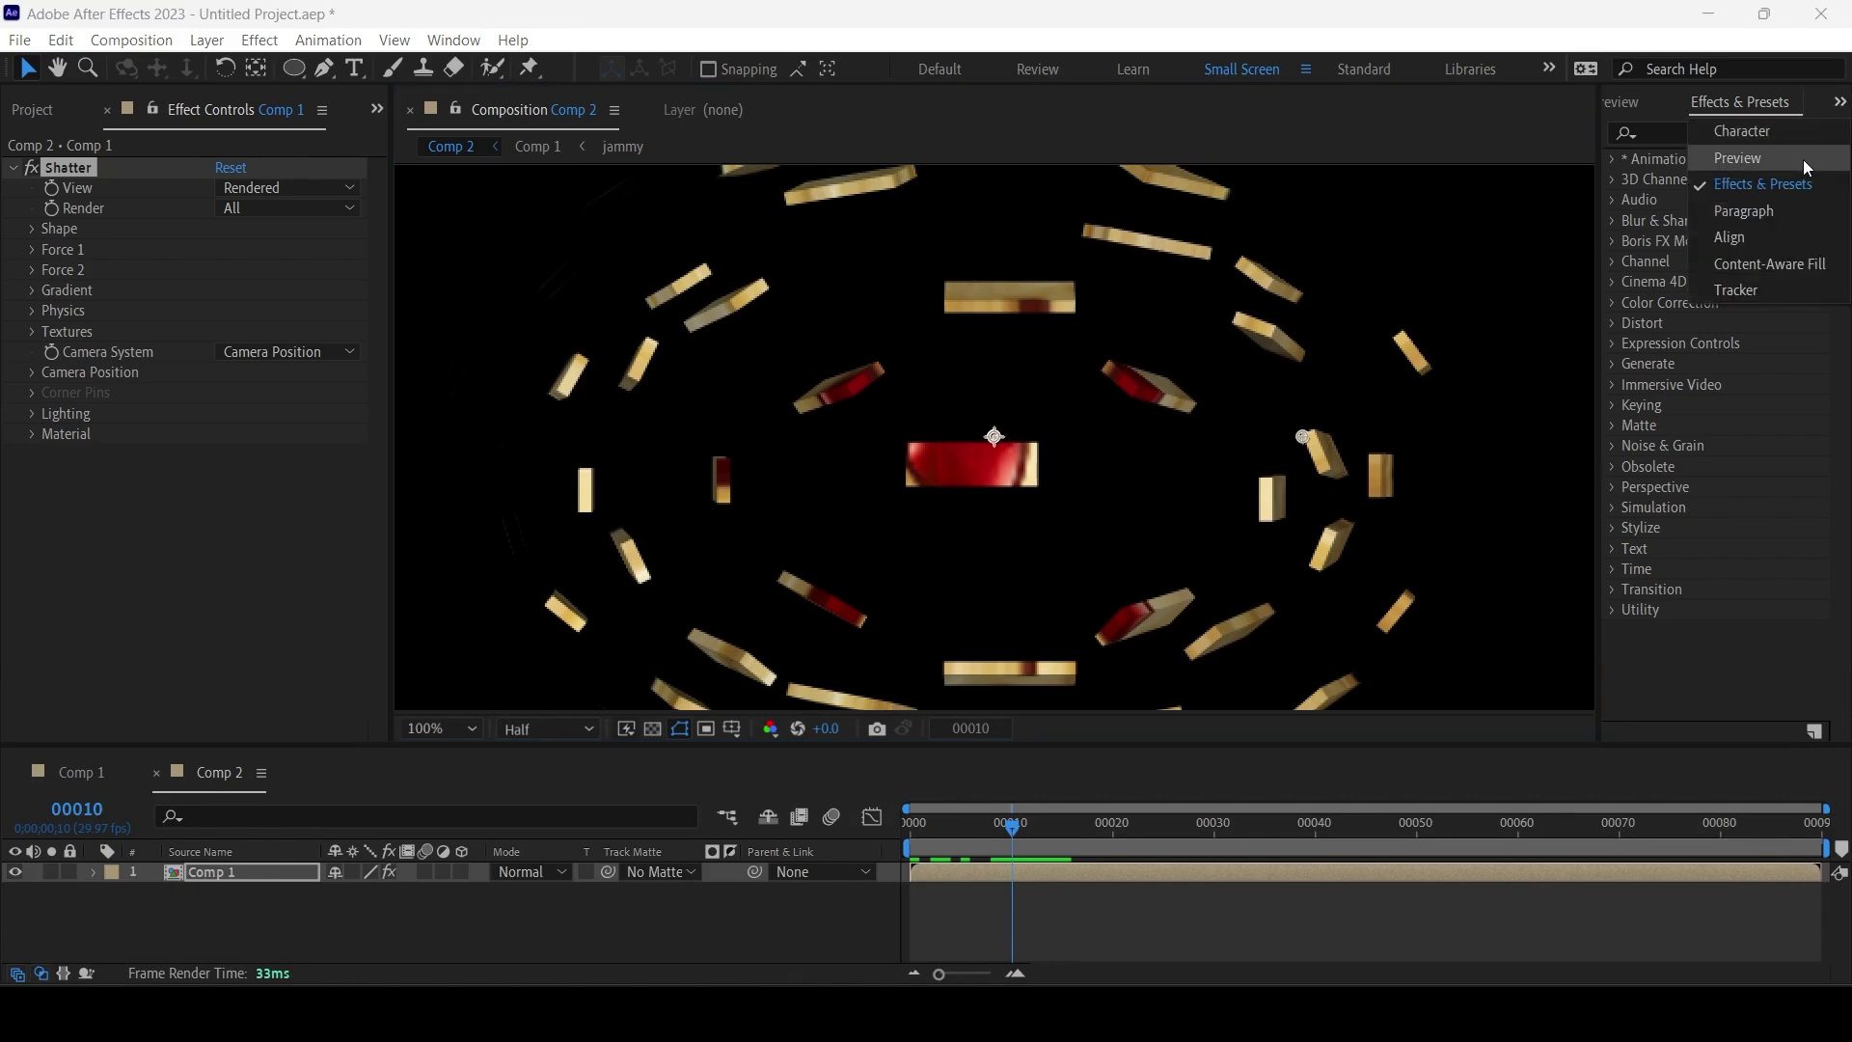
left_click(1737, 158)
left_click(1720, 138)
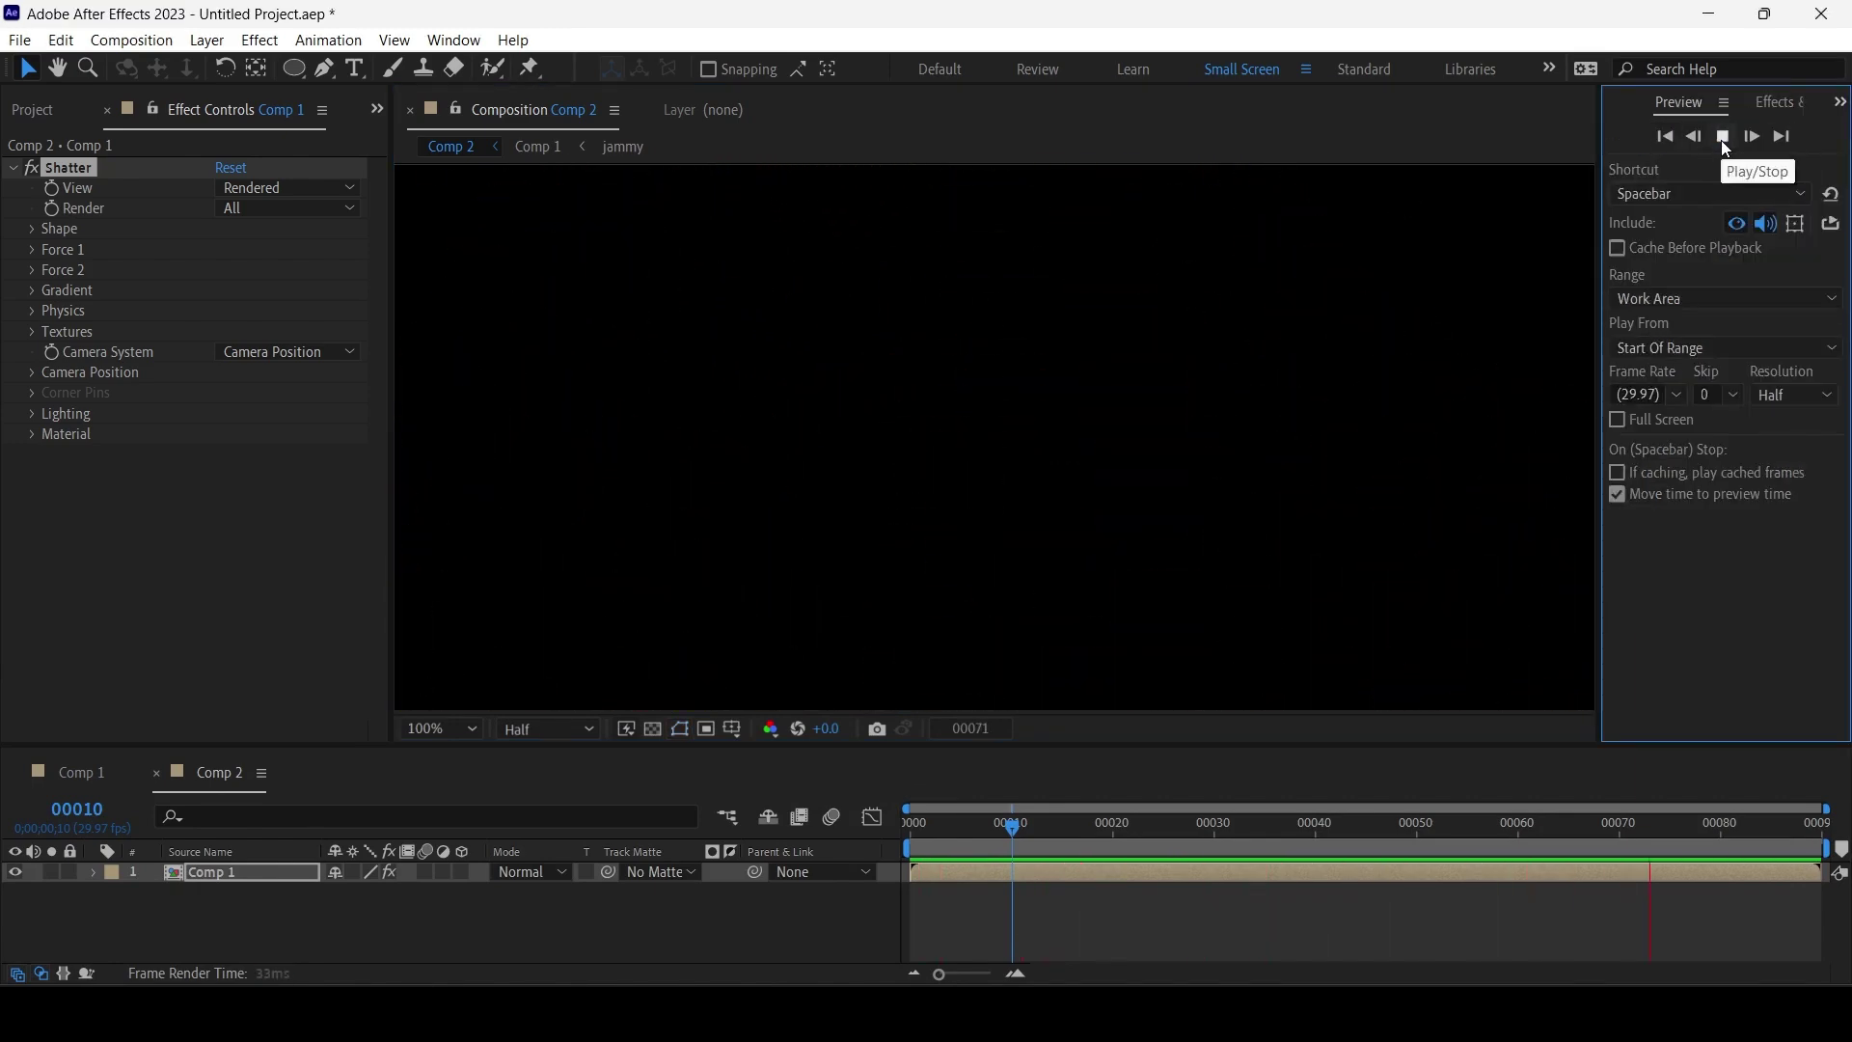
left_click(1721, 138)
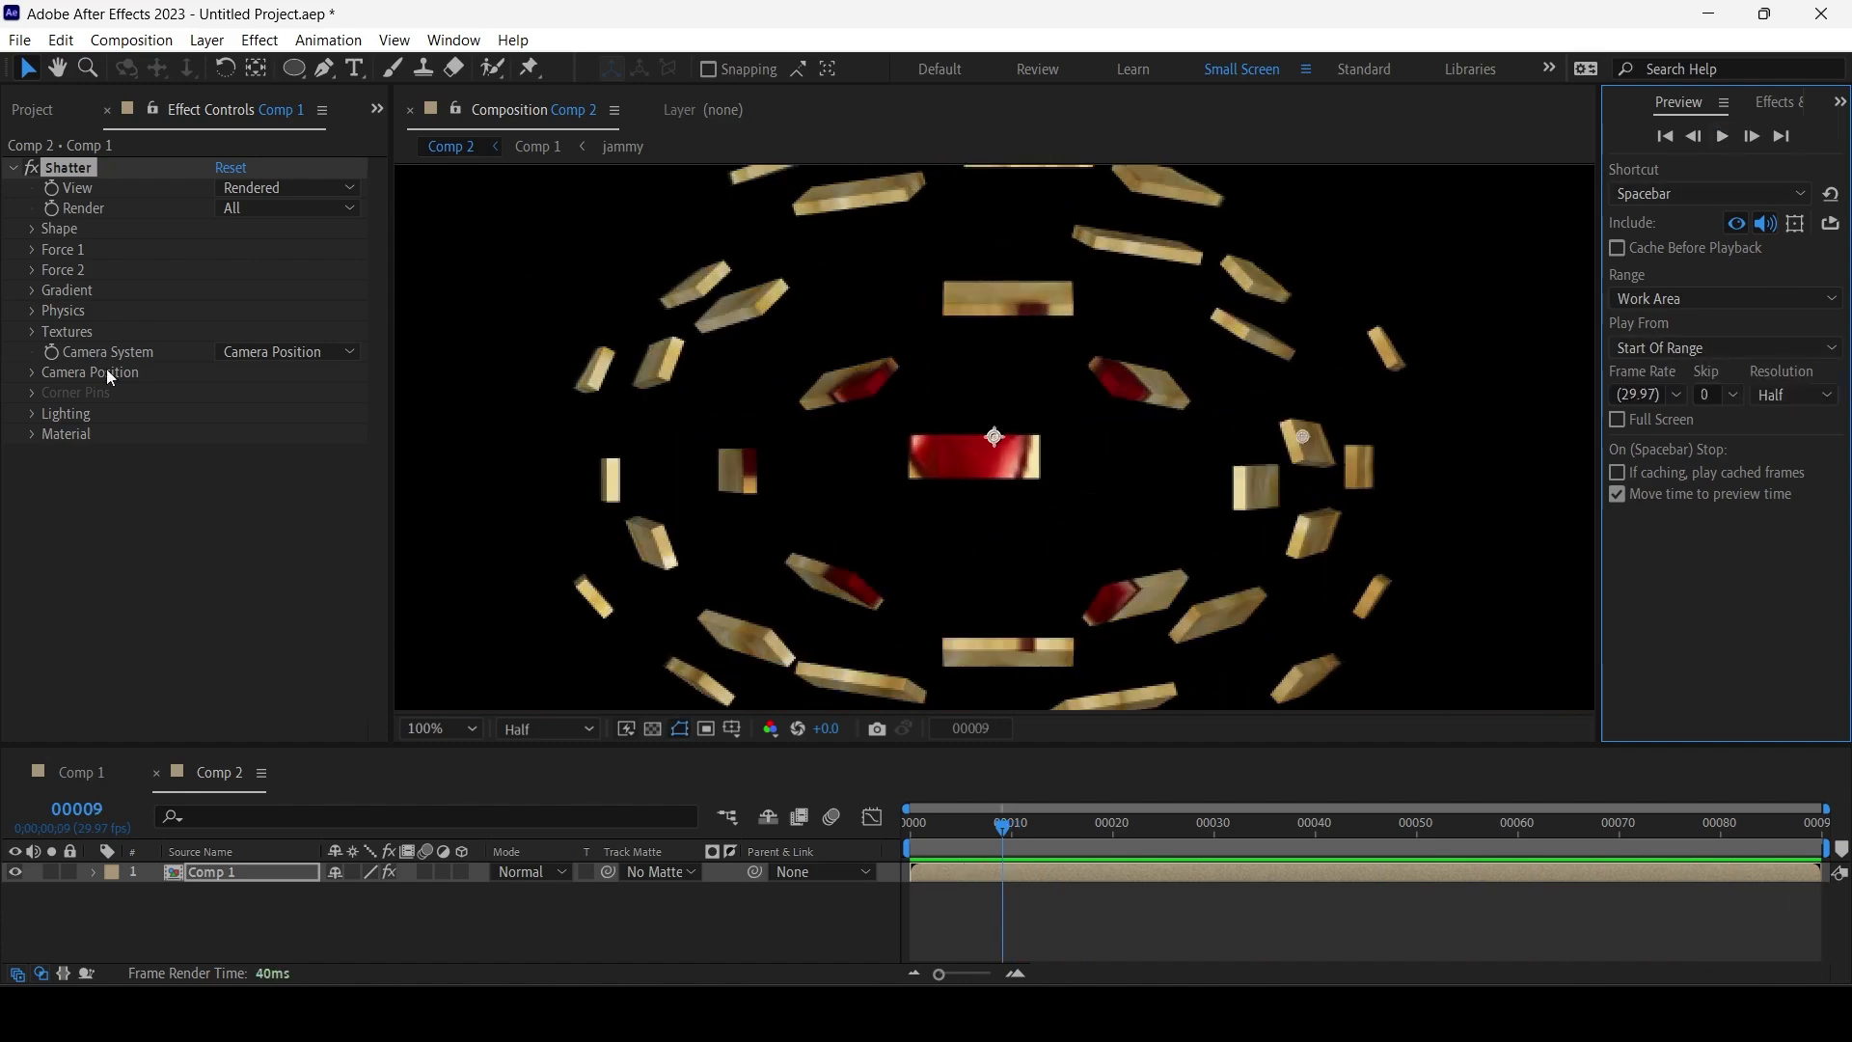
Set the Shatter Shape pattern to Glass and preview it.
left_click(33, 229)
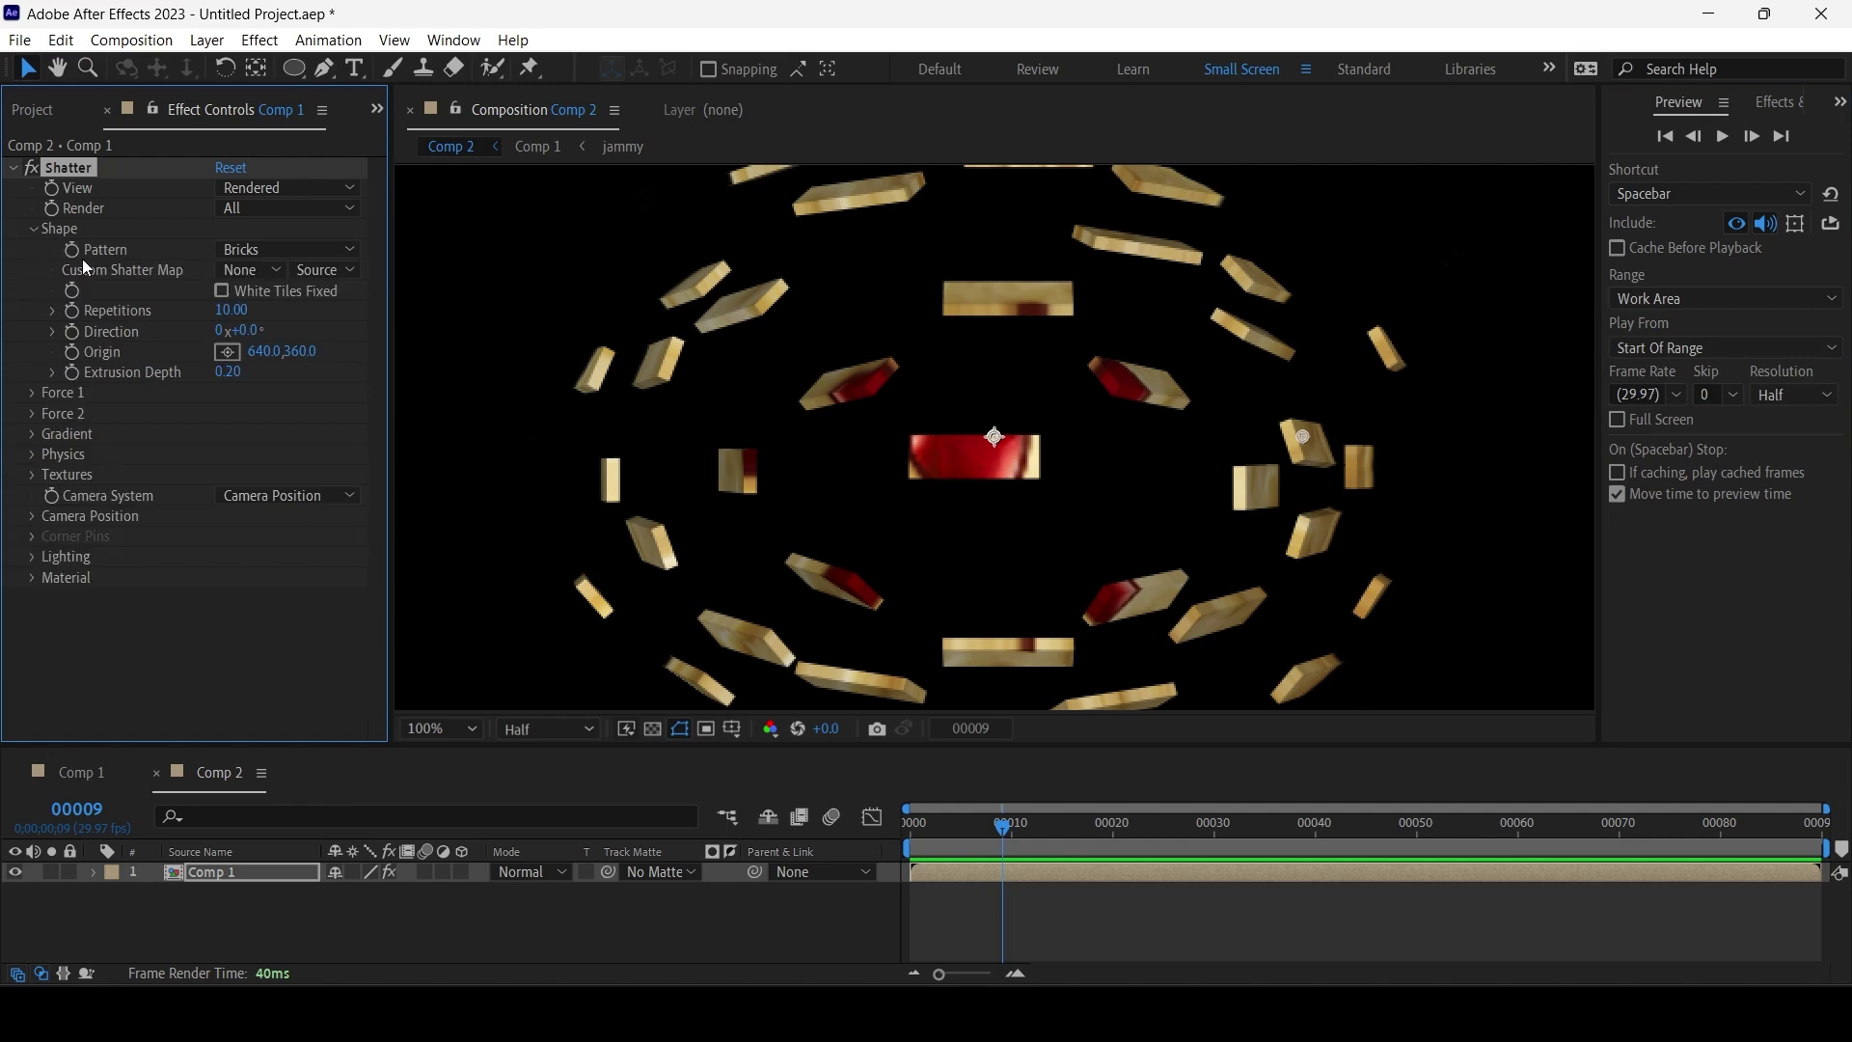
left_click(261, 253)
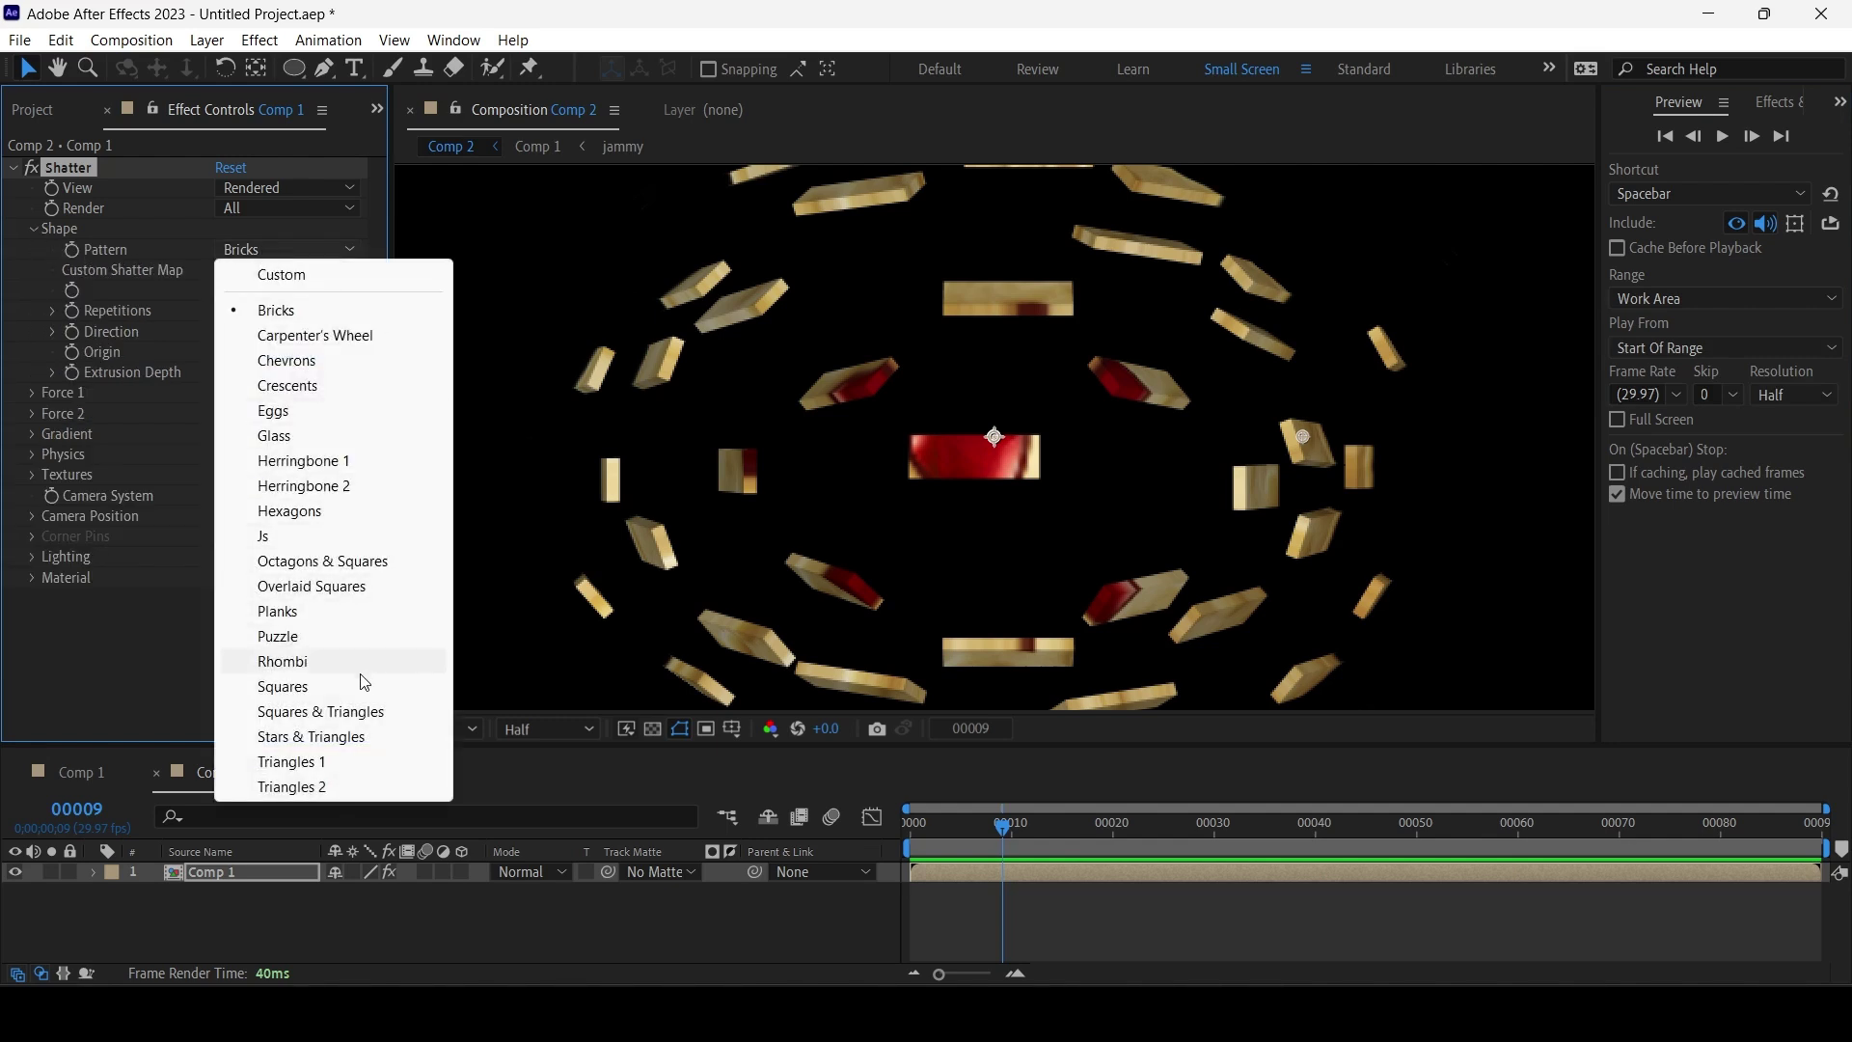
left_click(354, 443)
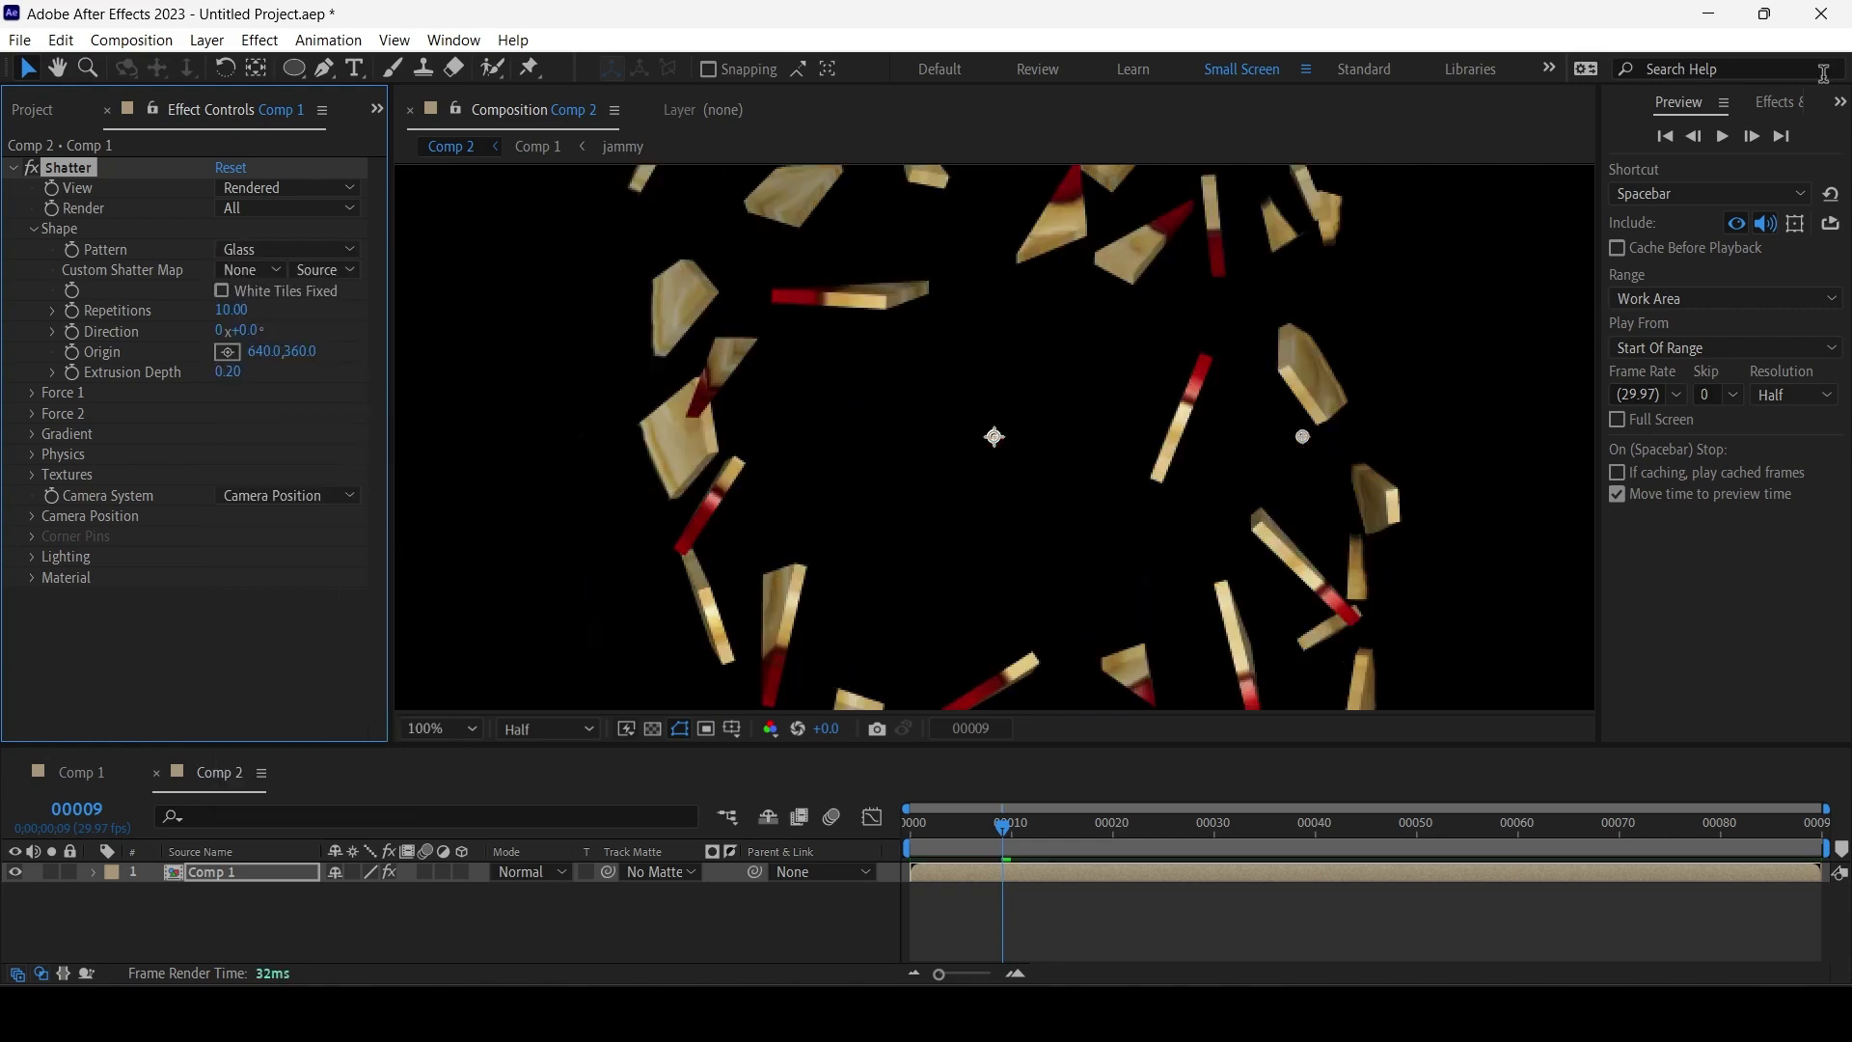
left_click(1721, 136)
key("space")
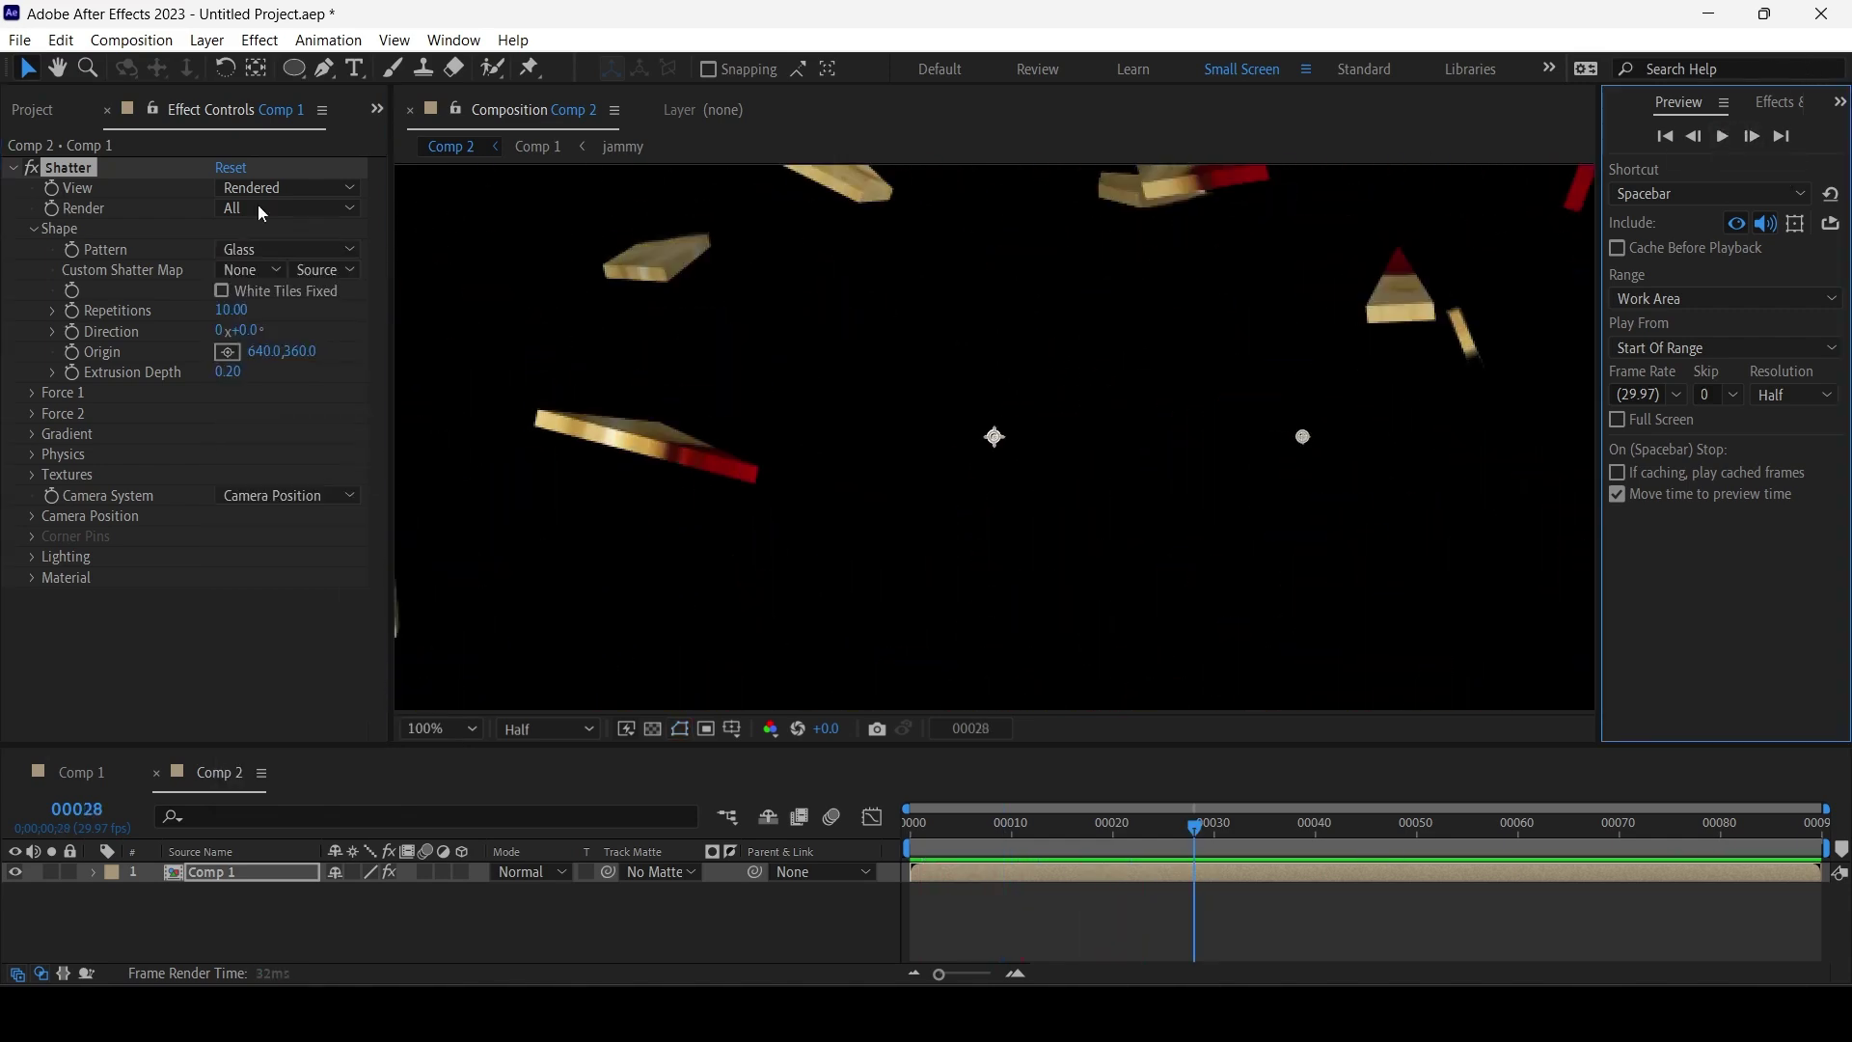
Try the Eggs pattern, previewing it with the viewer at 50%.
left_click(263, 251)
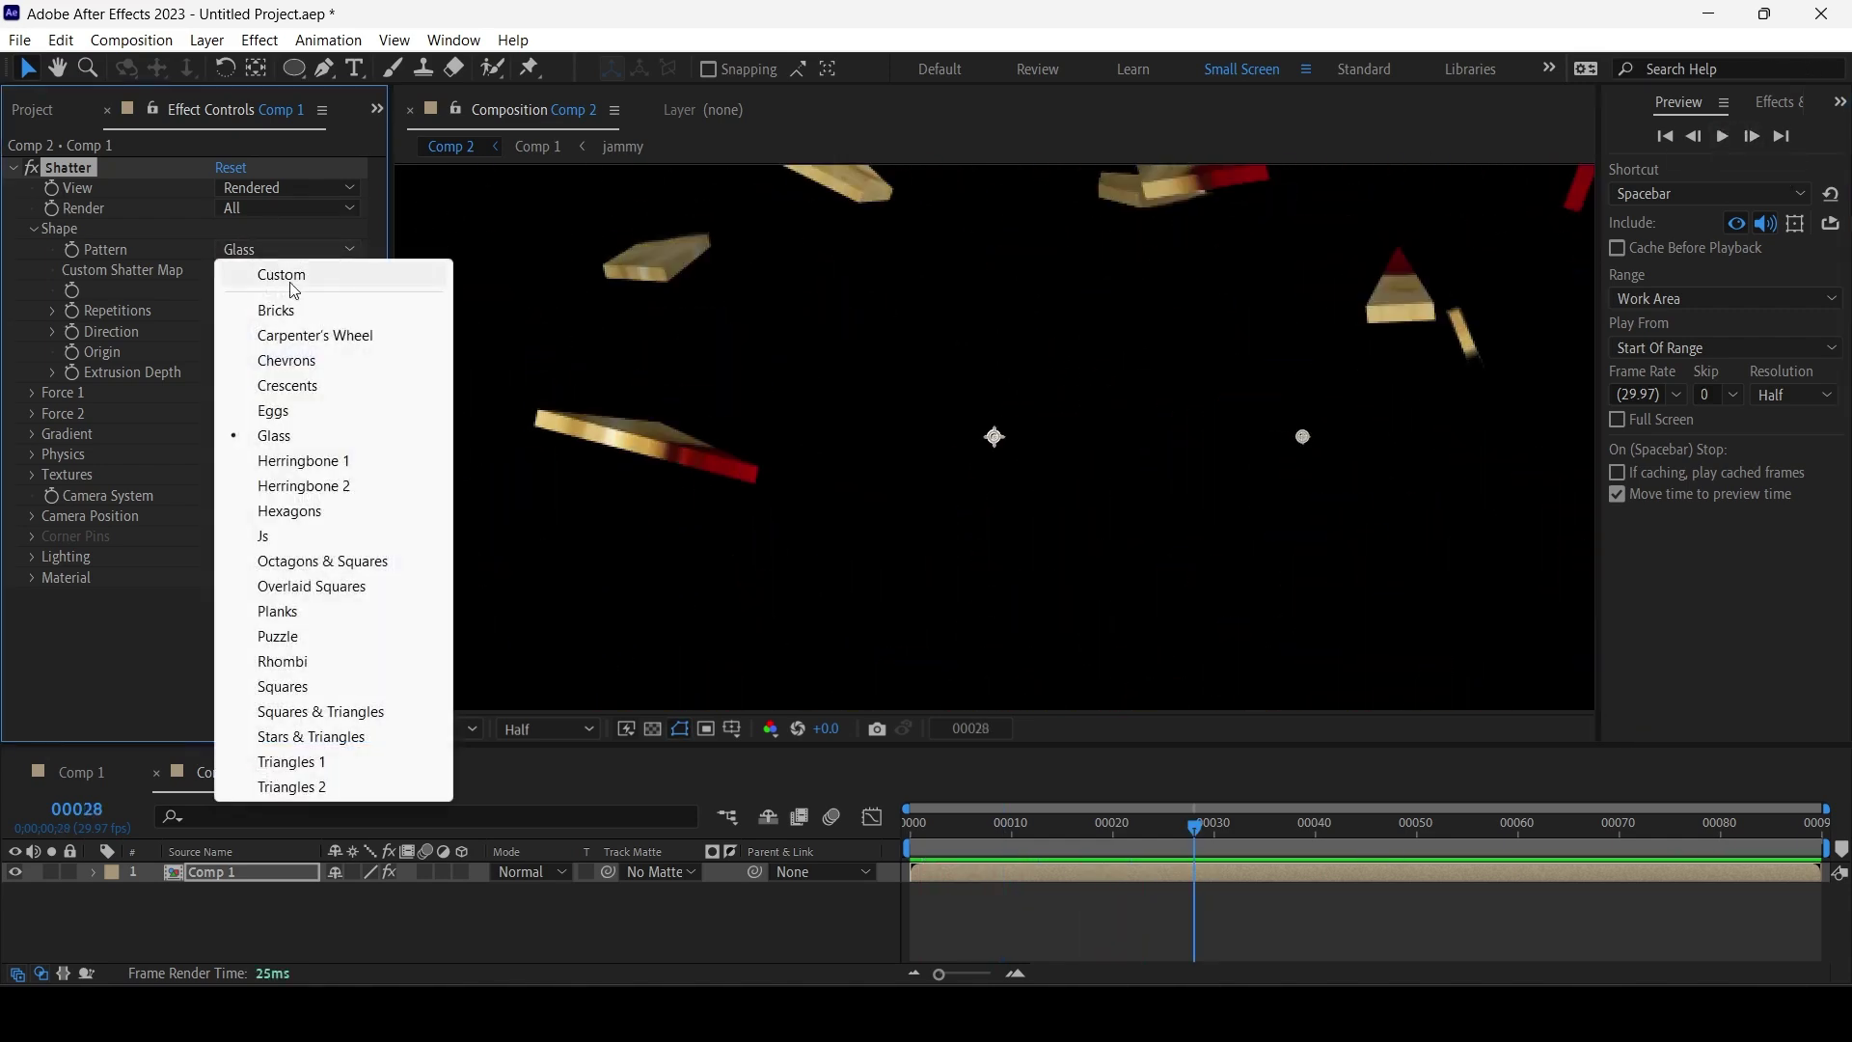
left_click(304, 410)
left_click(473, 725)
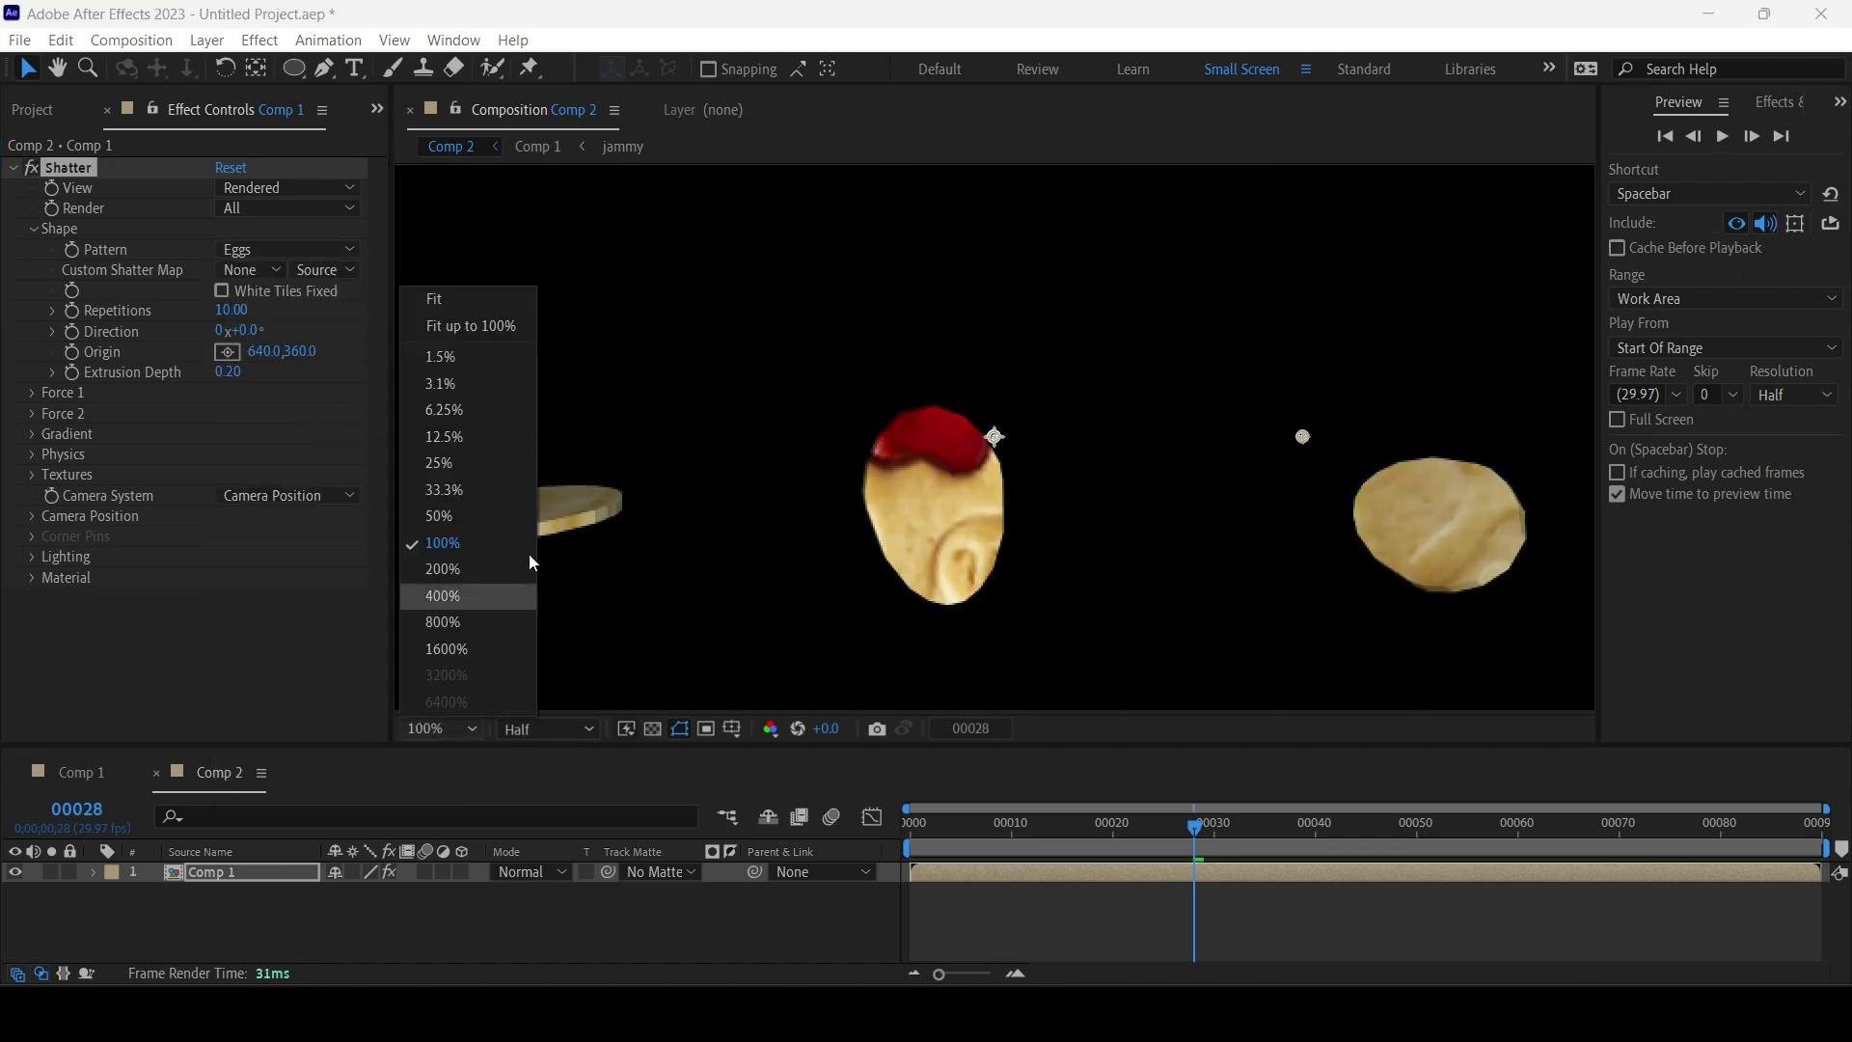
left_click(529, 554)
left_click(1723, 137)
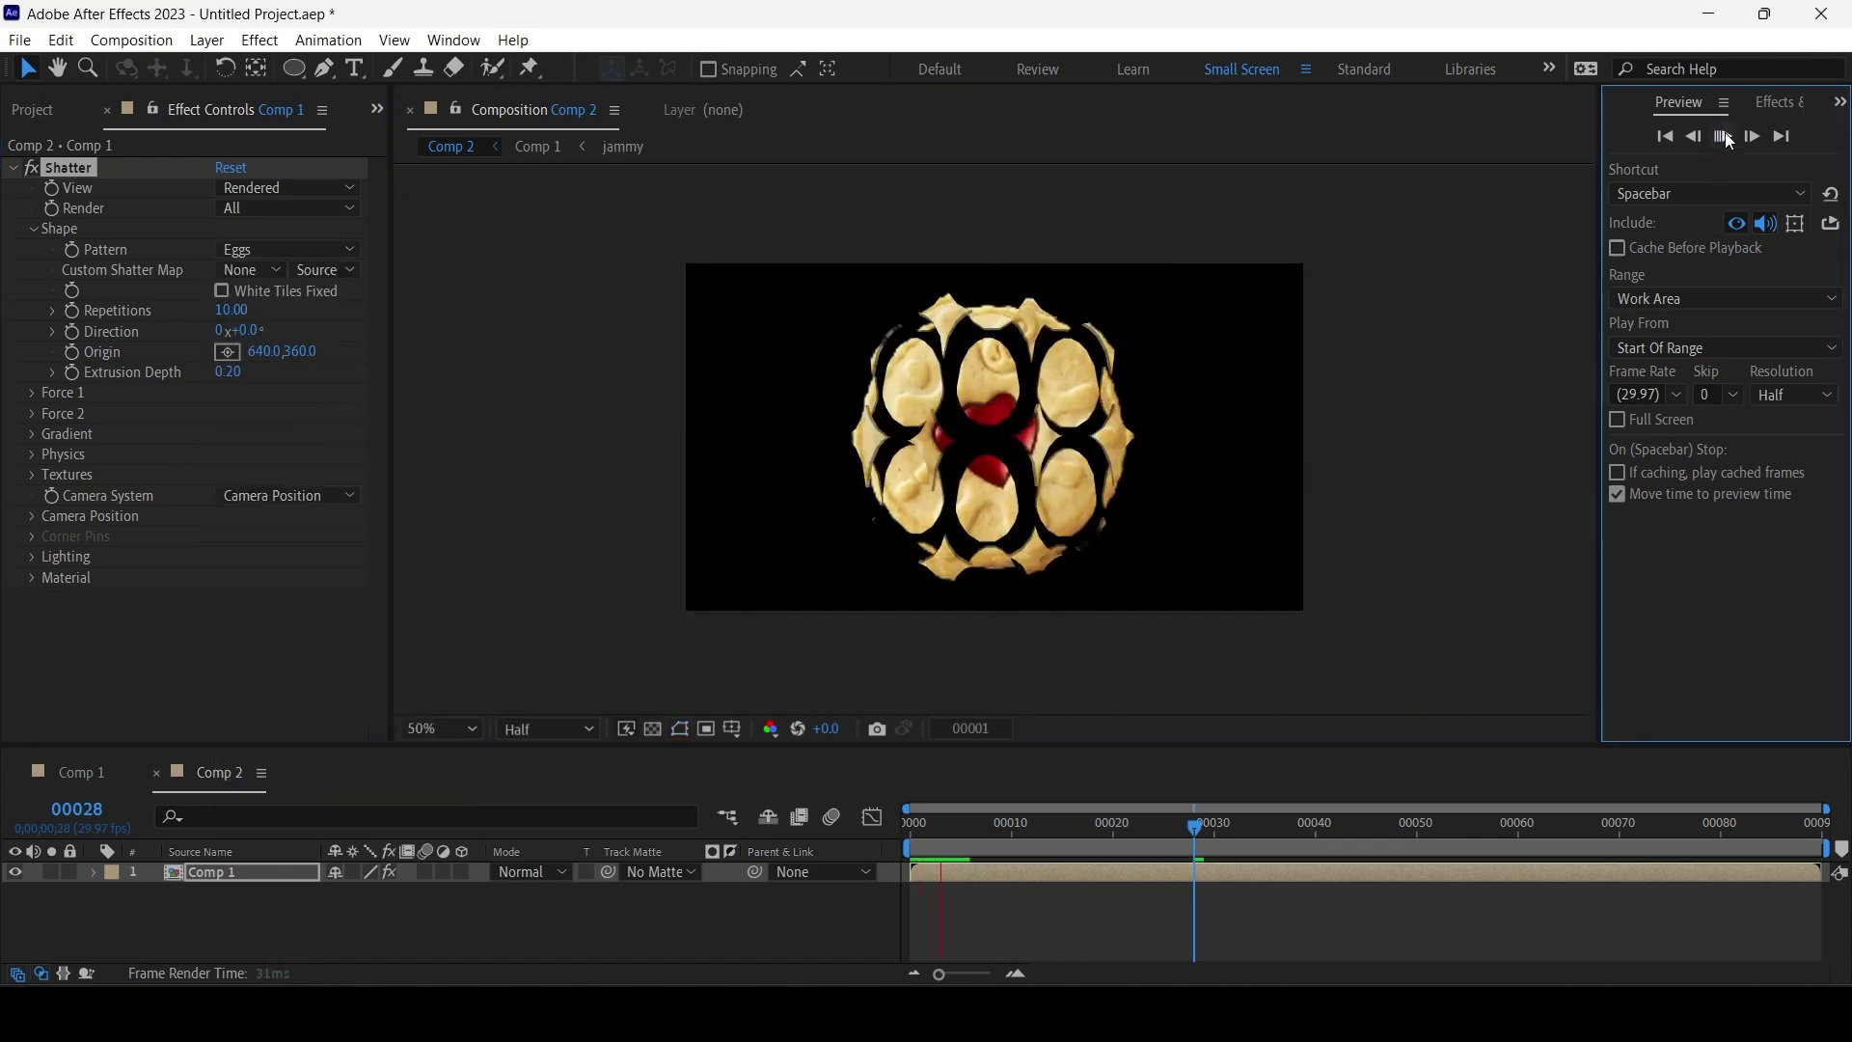
left_click(1724, 137)
Try the Rhombi pattern, then switch the pattern back to Glass.
left_click(319, 250)
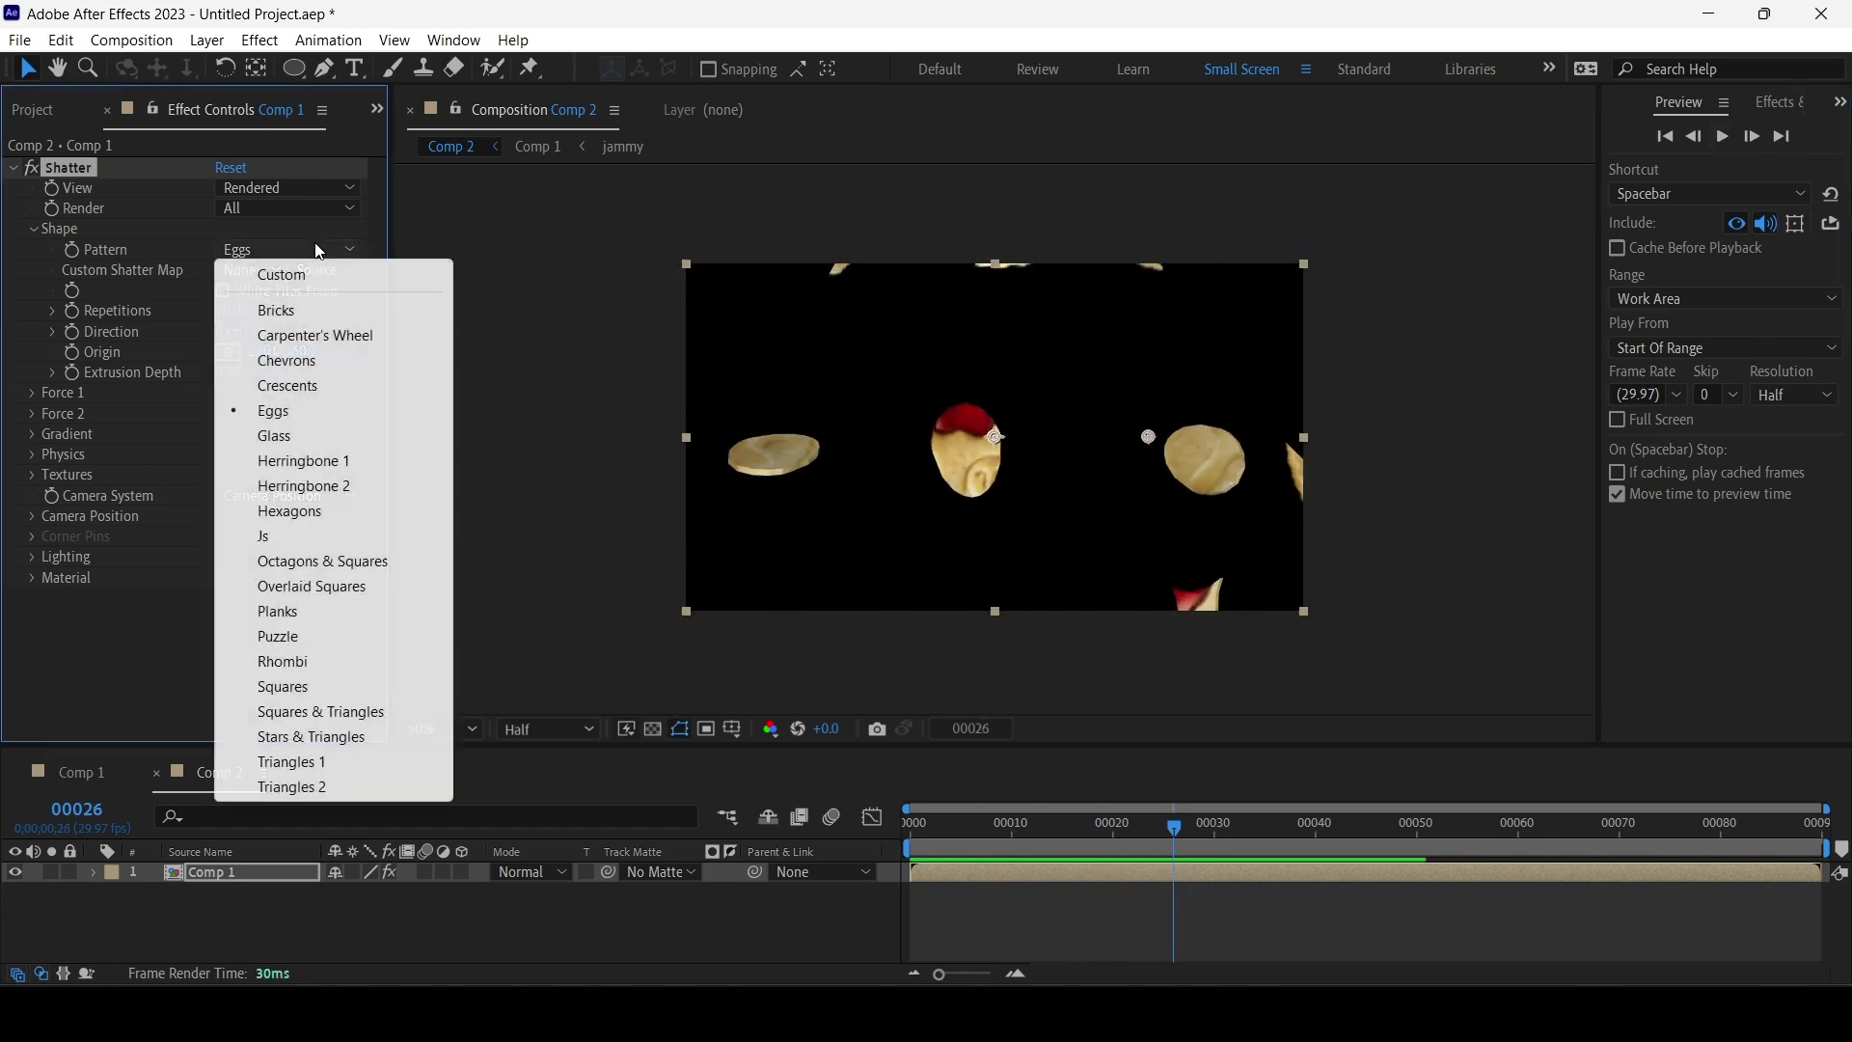
left_click(427, 662)
left_click(1692, 136)
left_click(1717, 136)
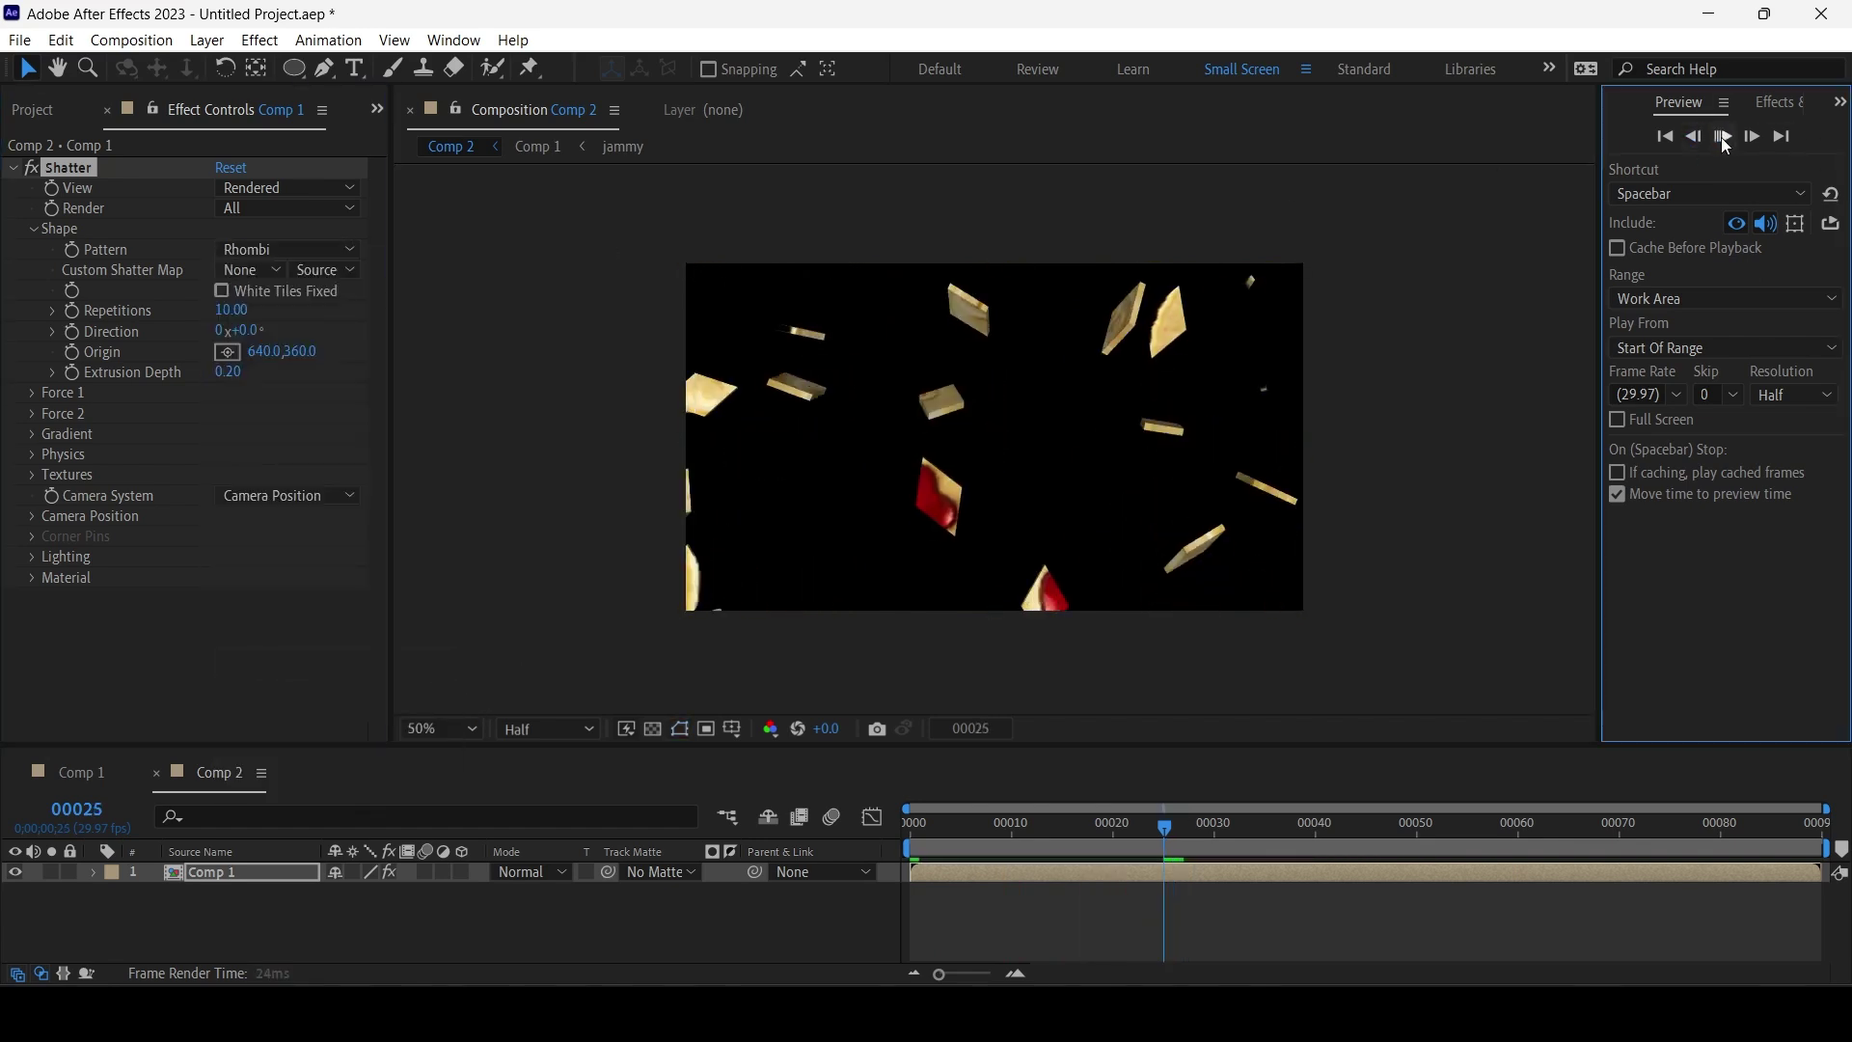
left_click(322, 299)
left_click(318, 250)
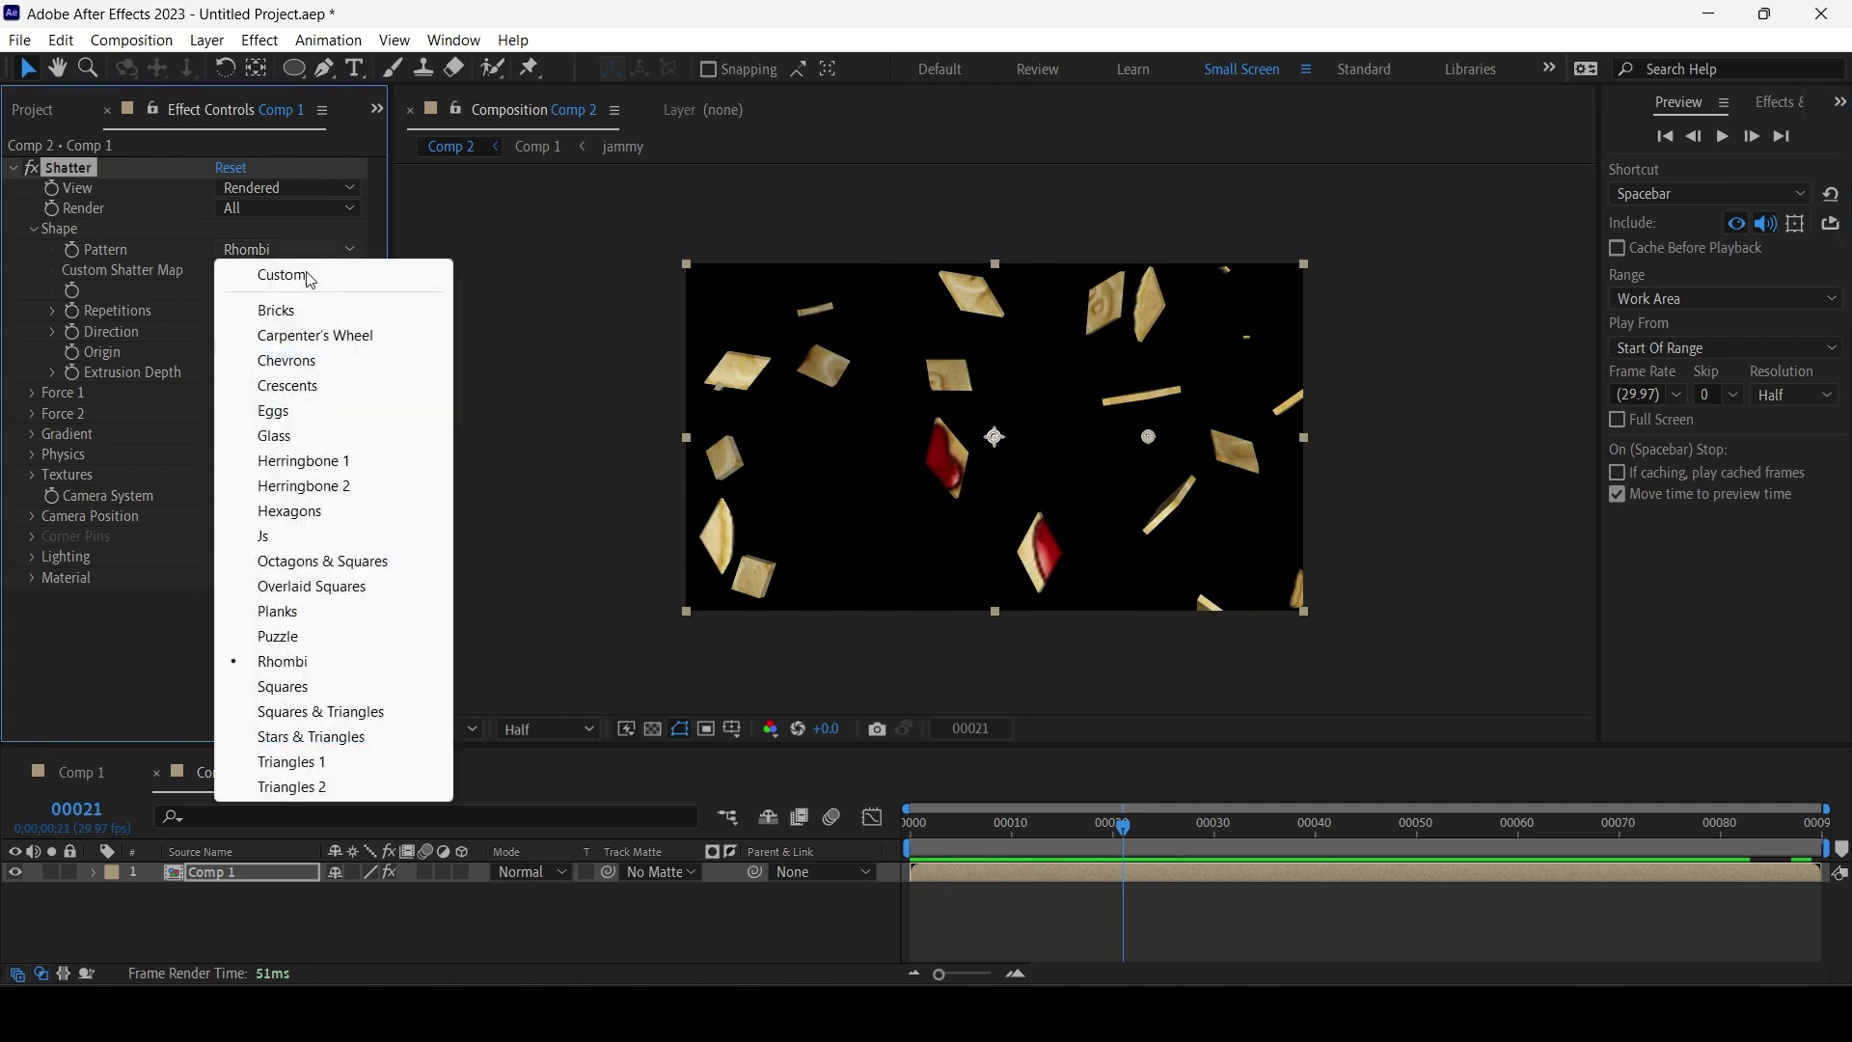
left_click(326, 433)
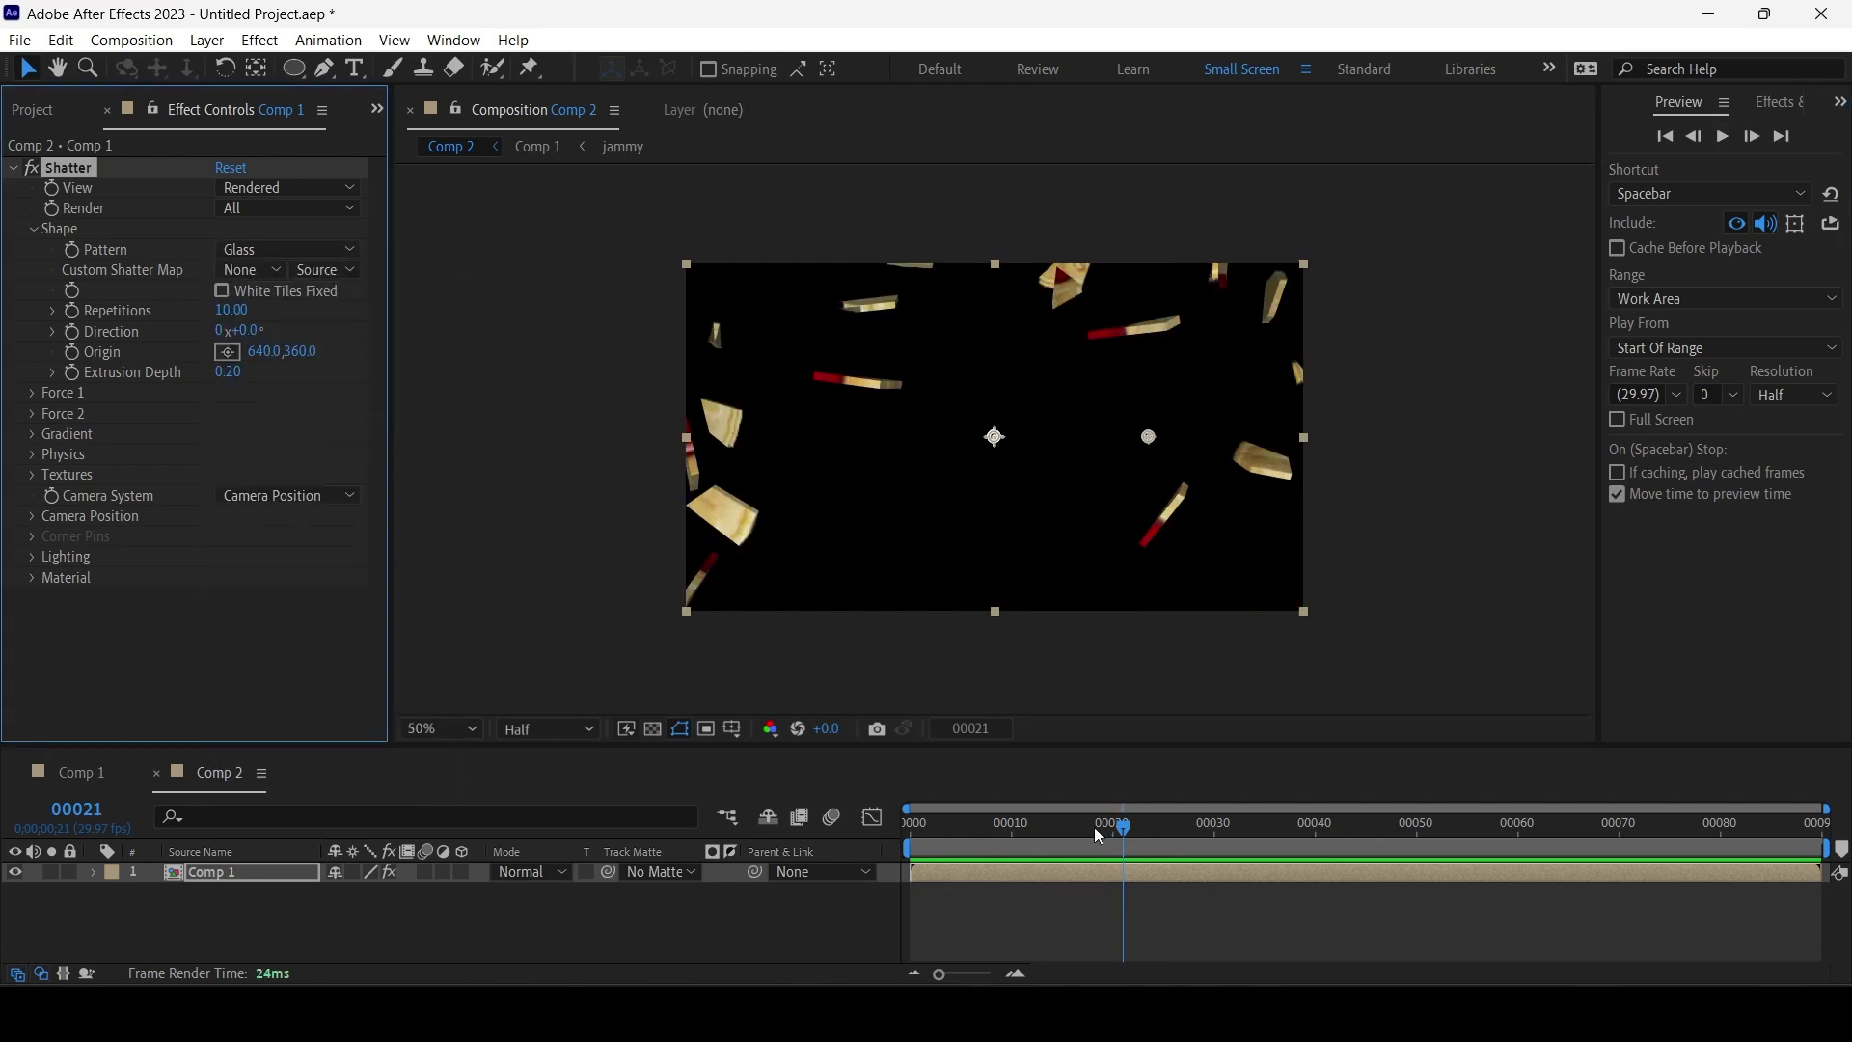
Raise Shatter Repetitions to 52 and preview the denser shatter.
left_click_drag(1098, 836, 971, 837)
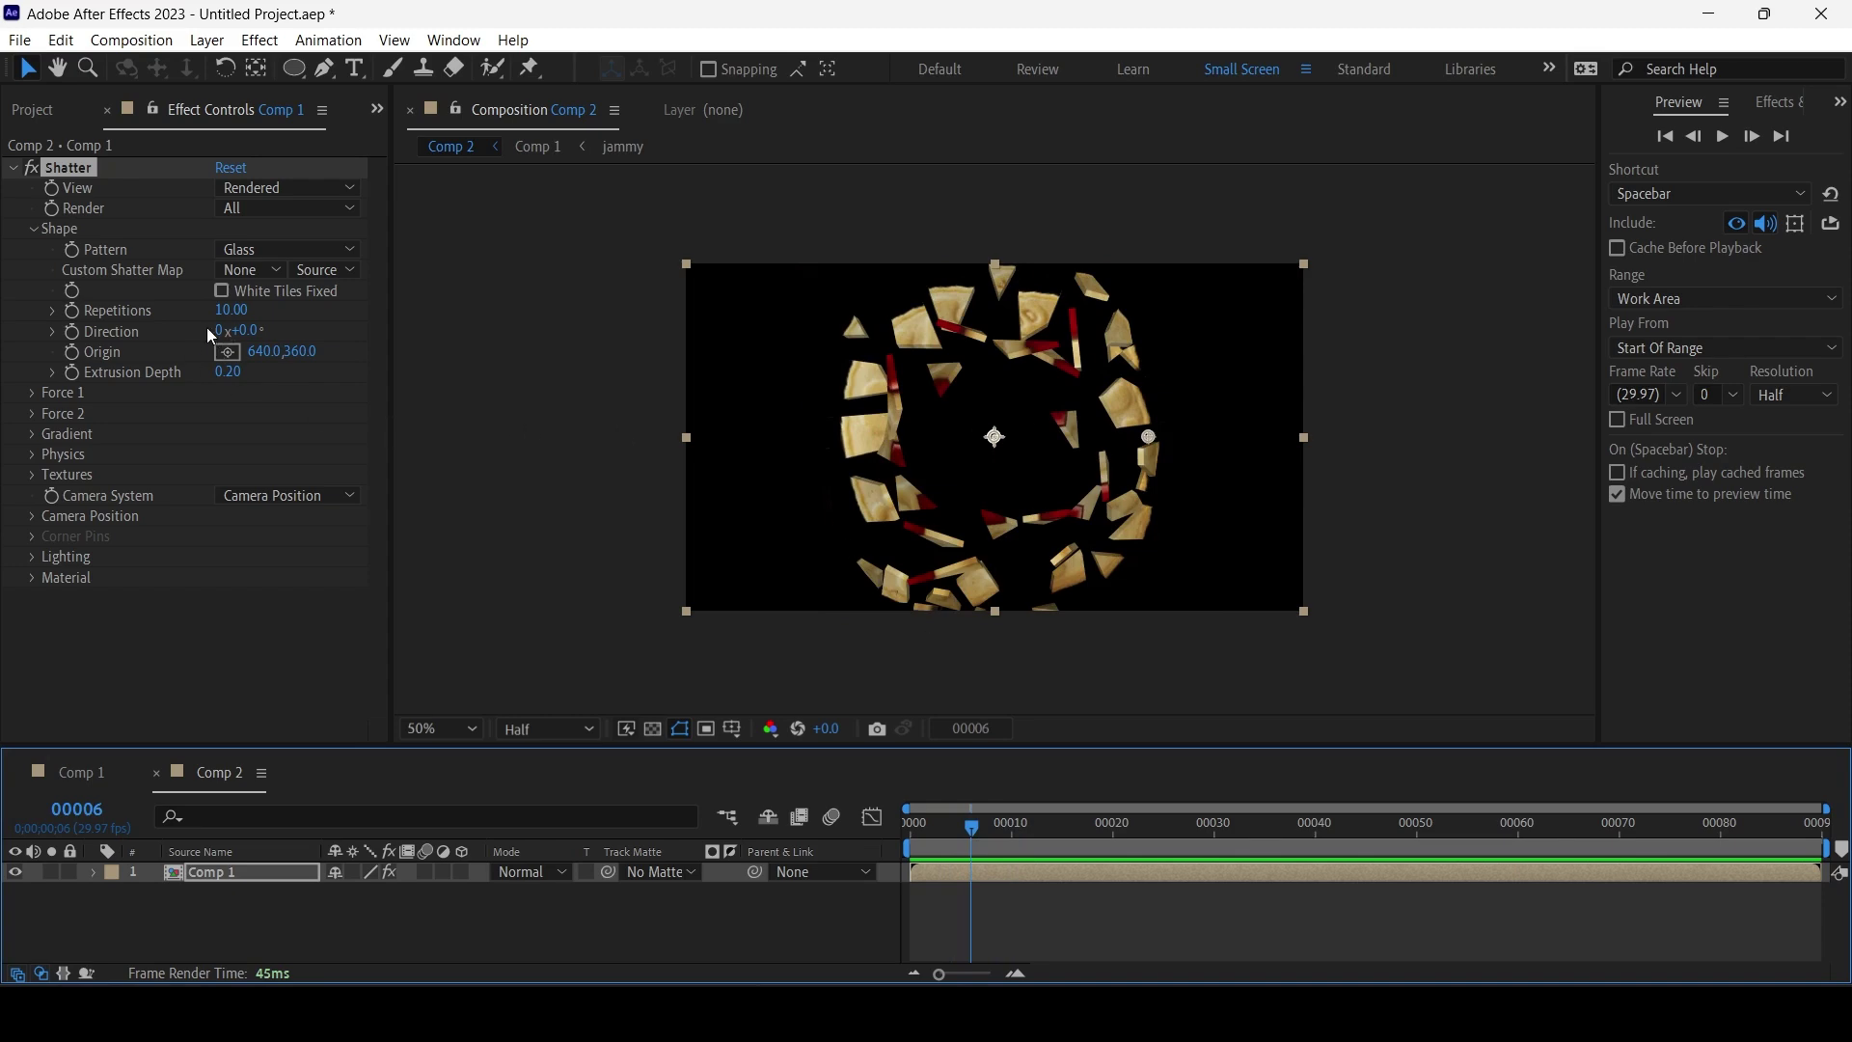
left_click_drag(231, 309, 722, 289)
left_click(1725, 137)
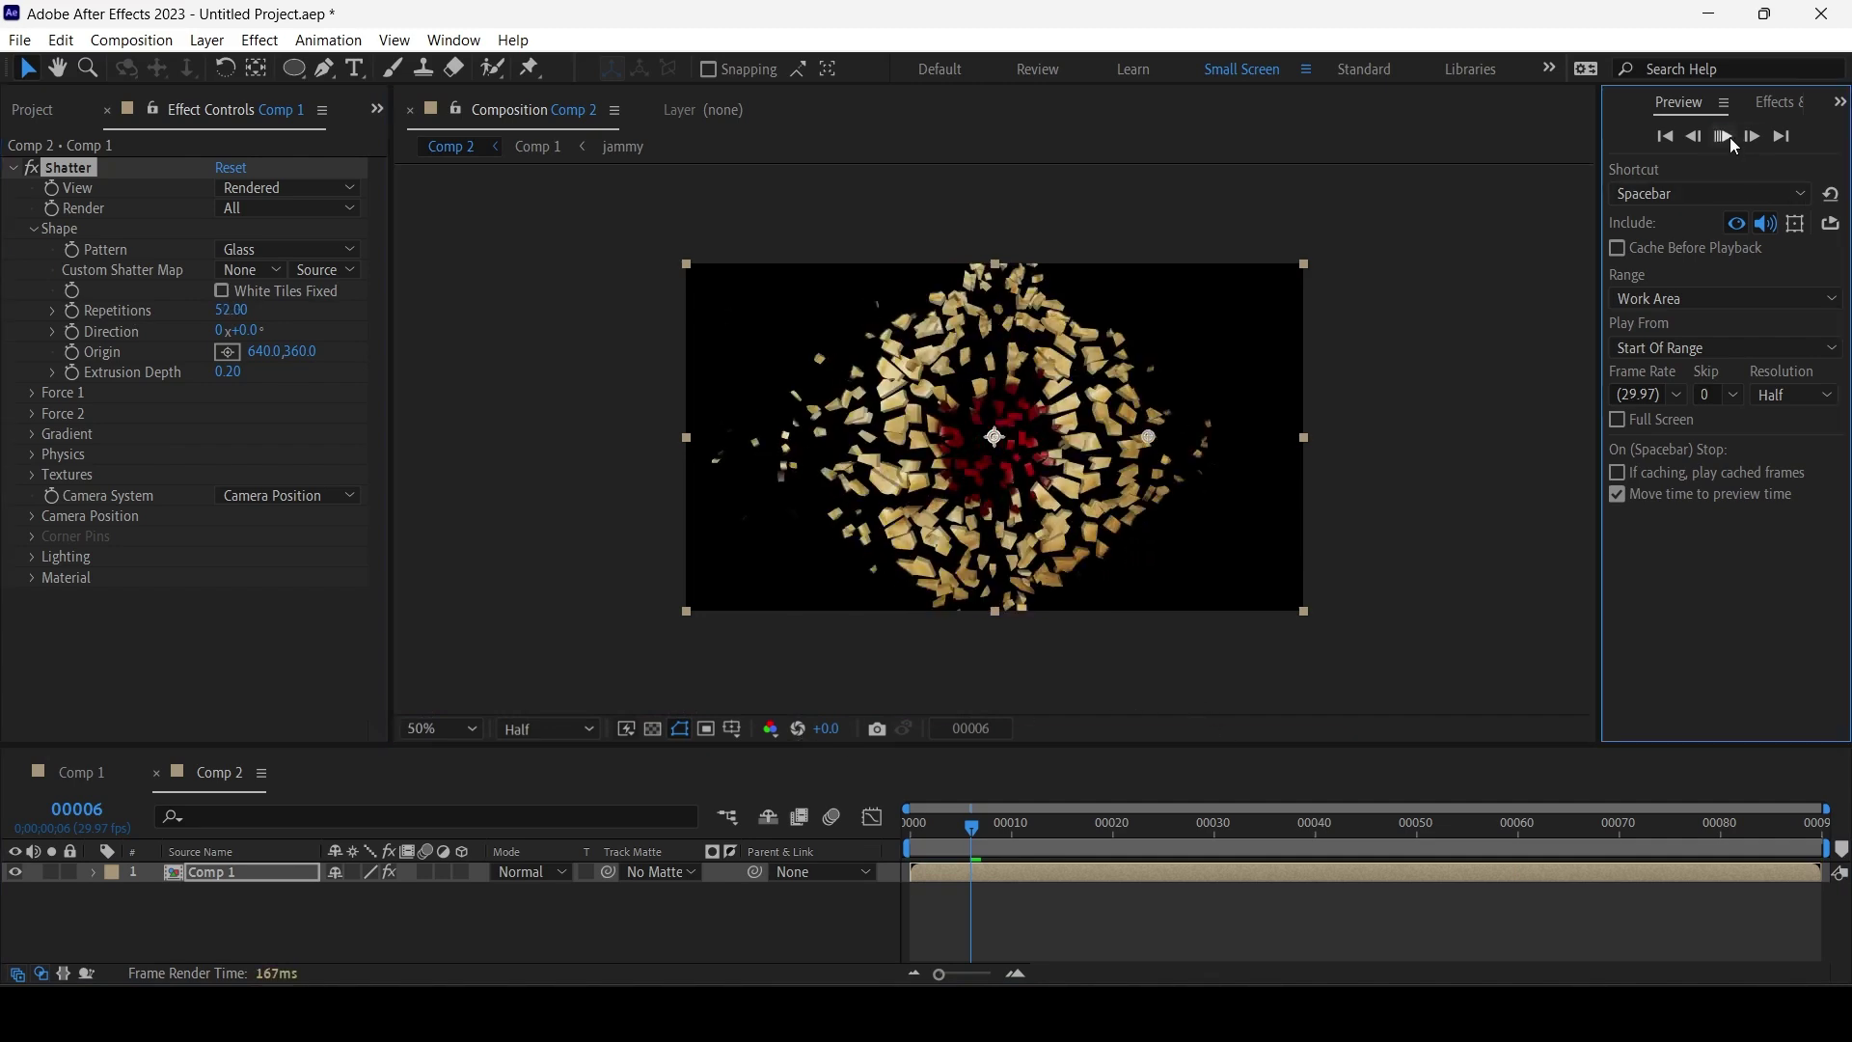
left_click(473, 680)
View at 100%, replay, return to the first frame, and enlarge the viewer.
left_click(454, 723)
left_click(454, 542)
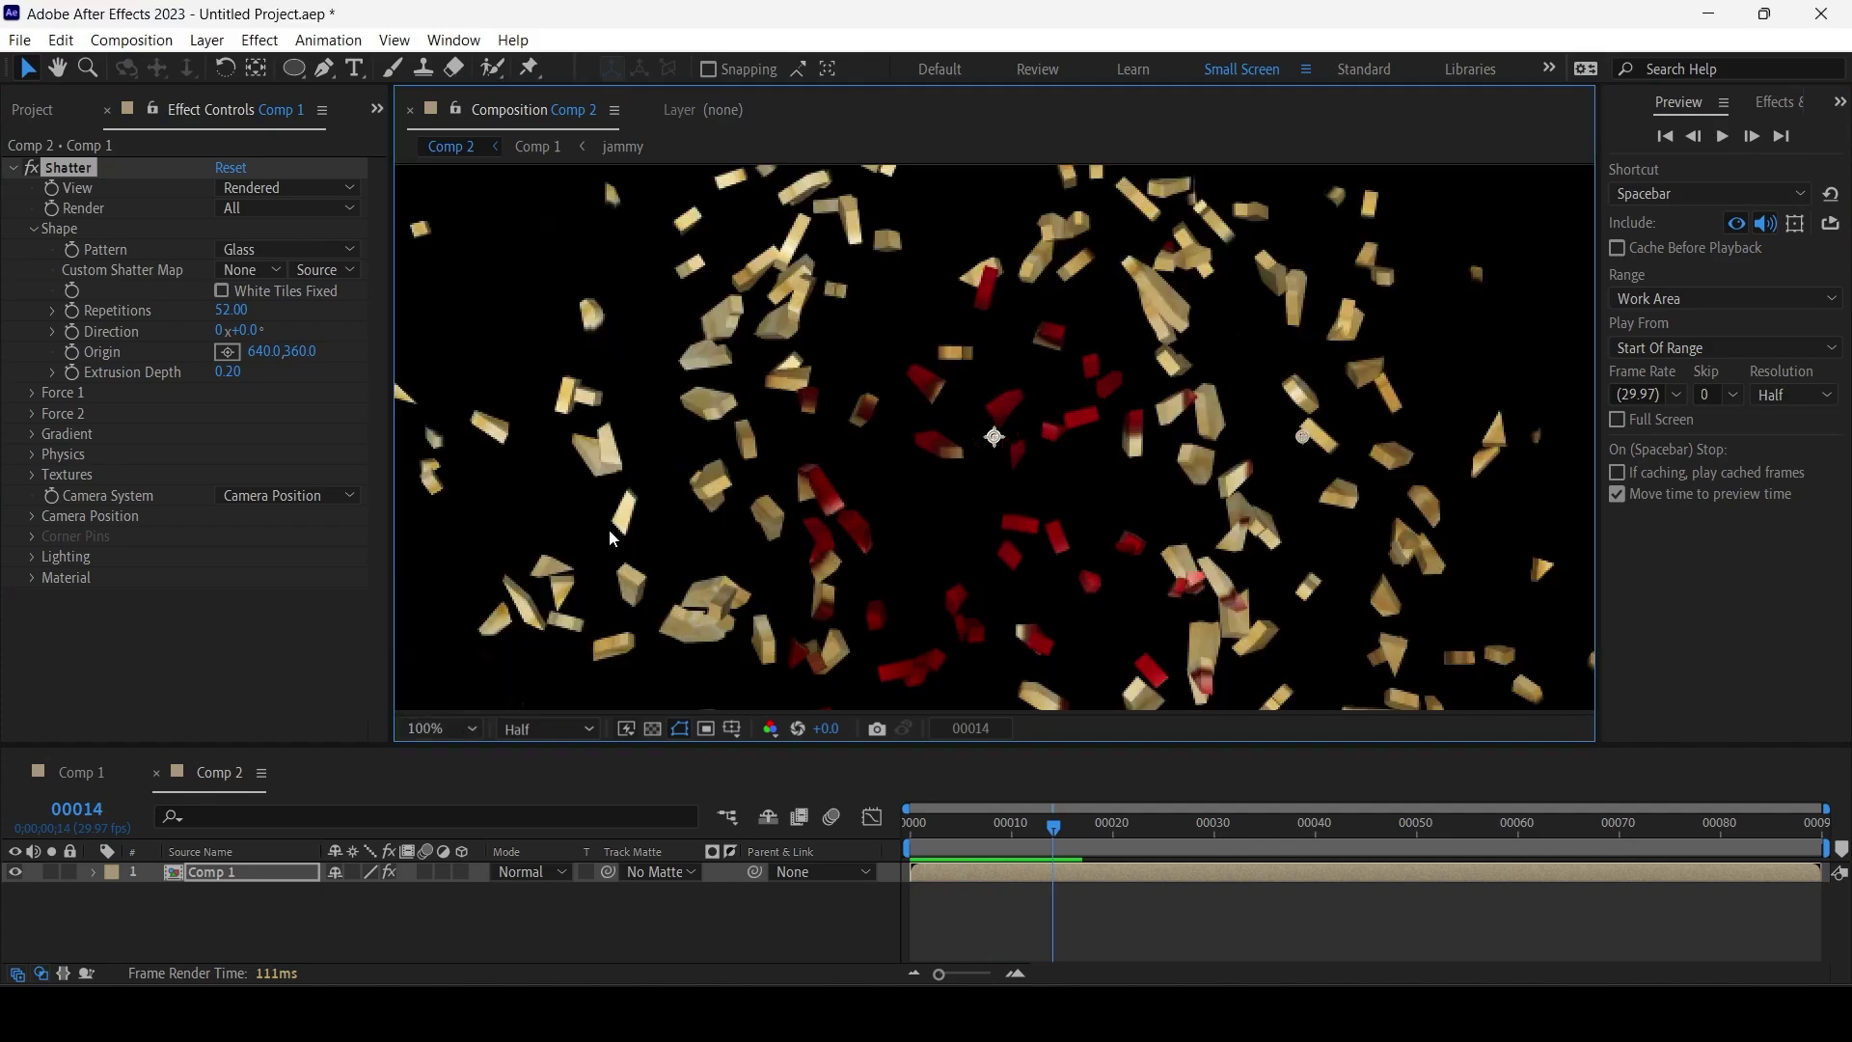
left_click(1723, 137)
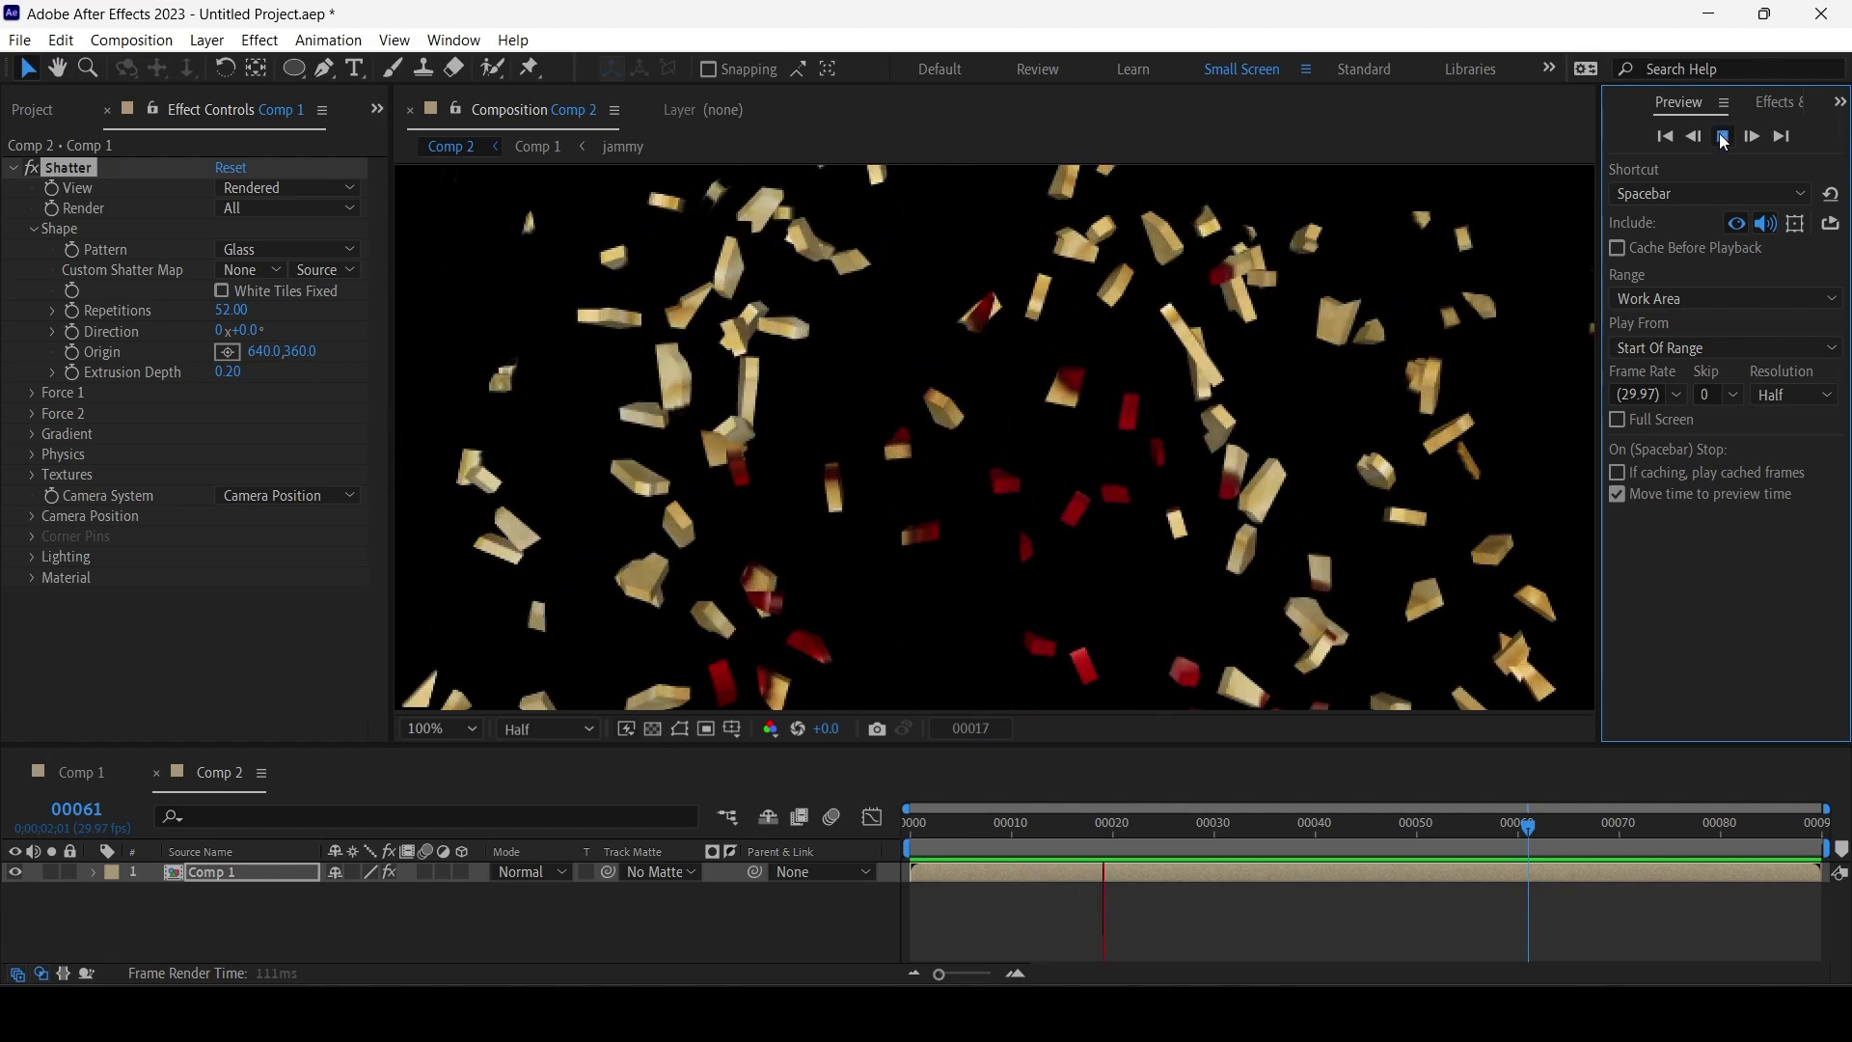
left_click(1724, 140)
left_click(846, 841)
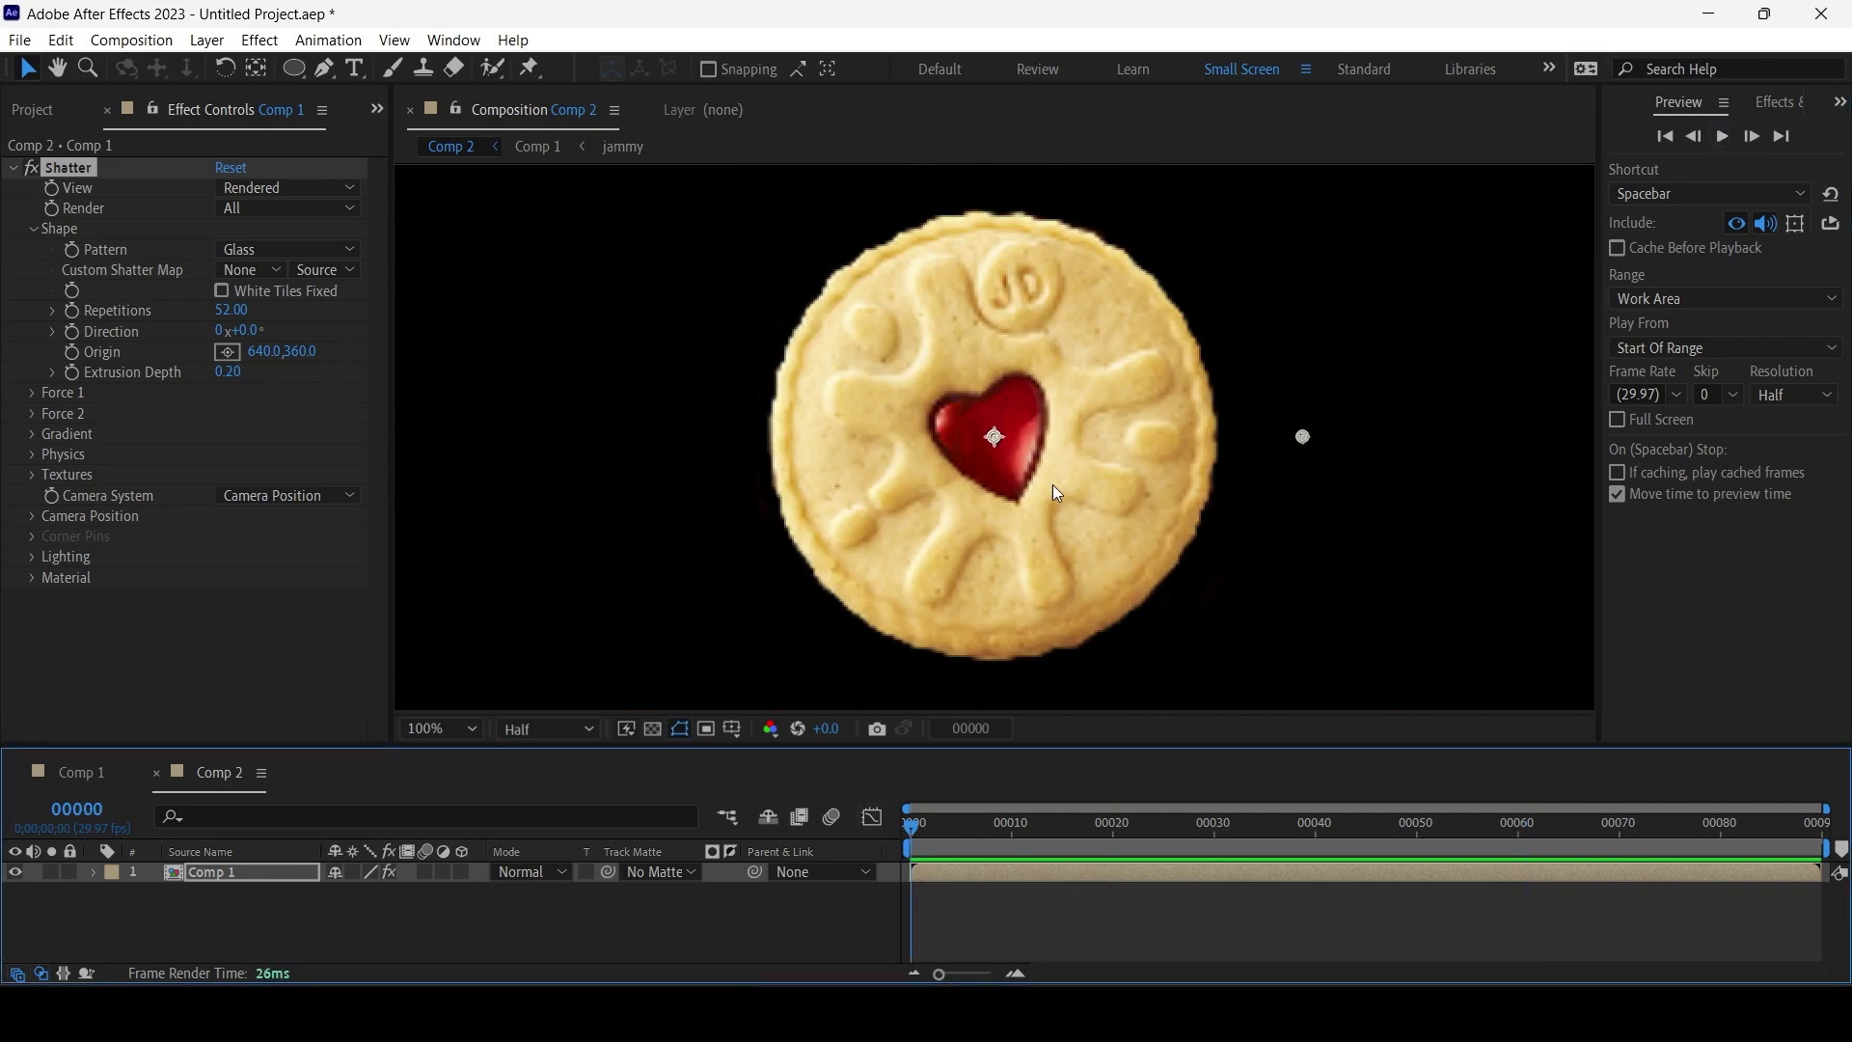
left_click_drag(1056, 492, 827, 536)
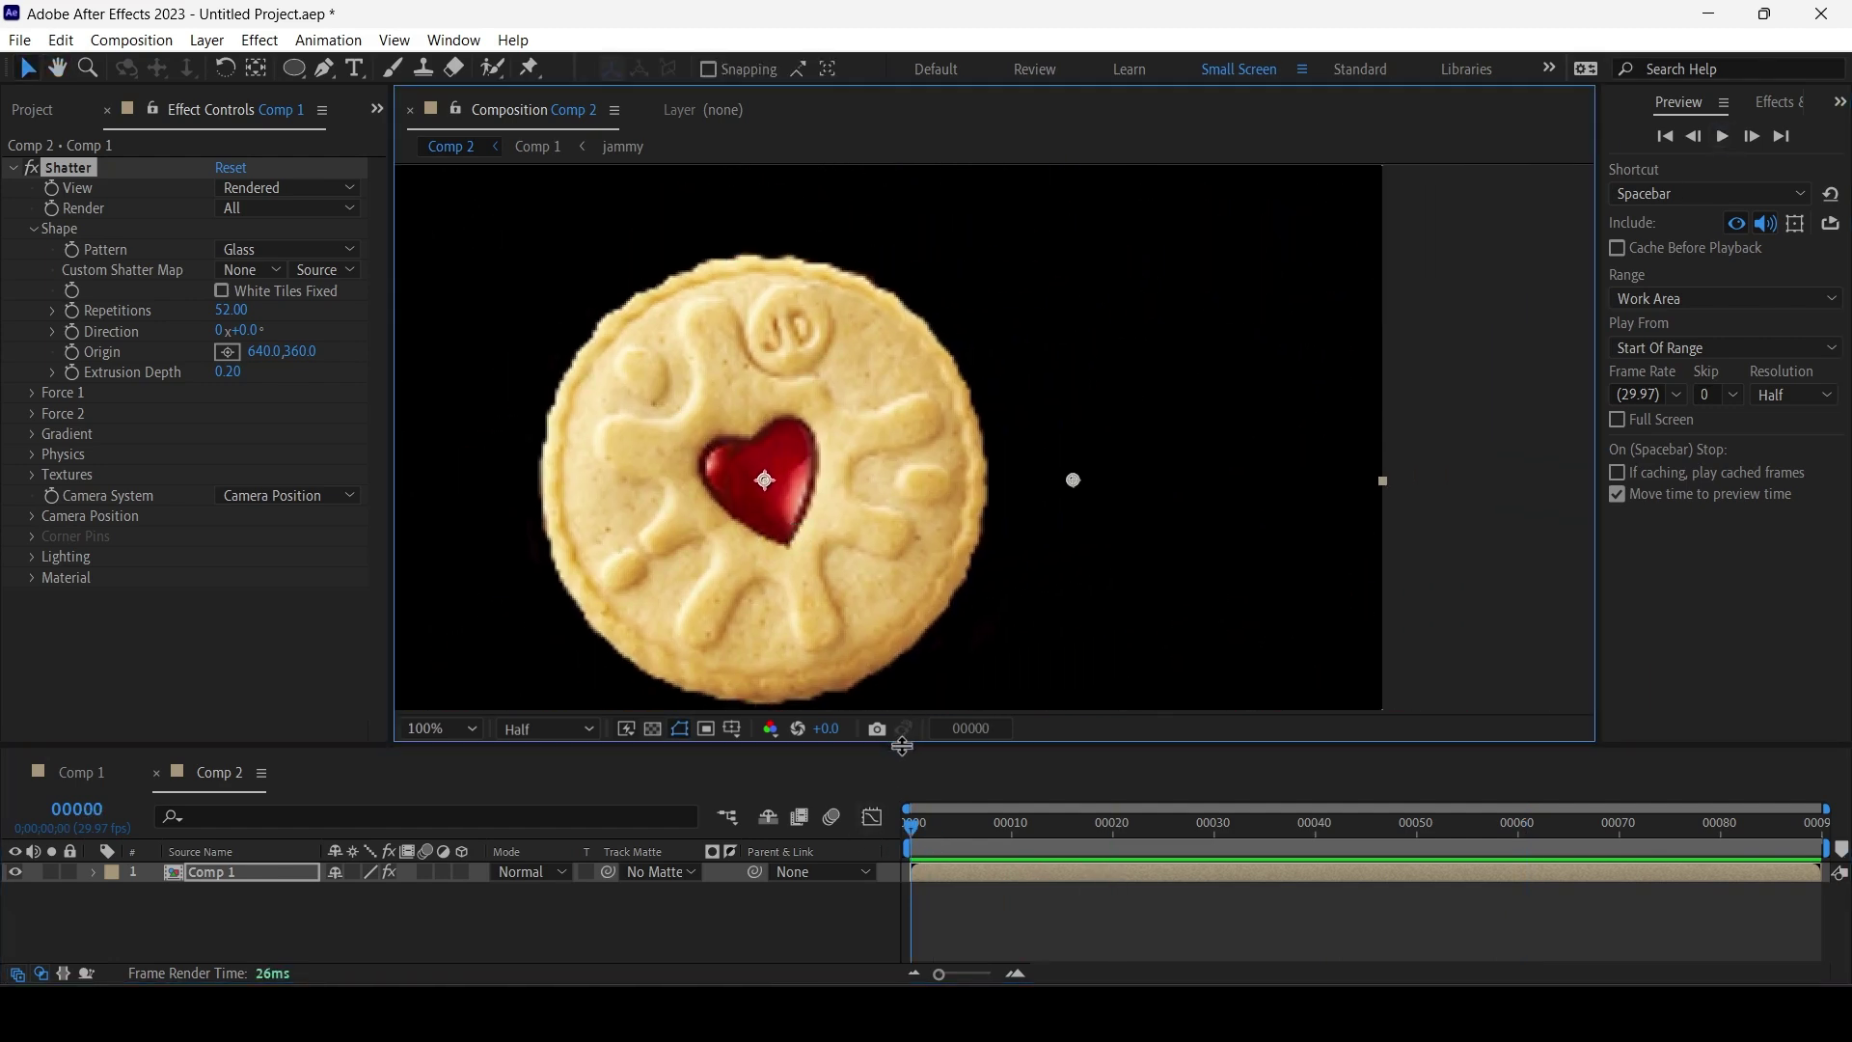
left_click_drag(902, 745, 904, 776)
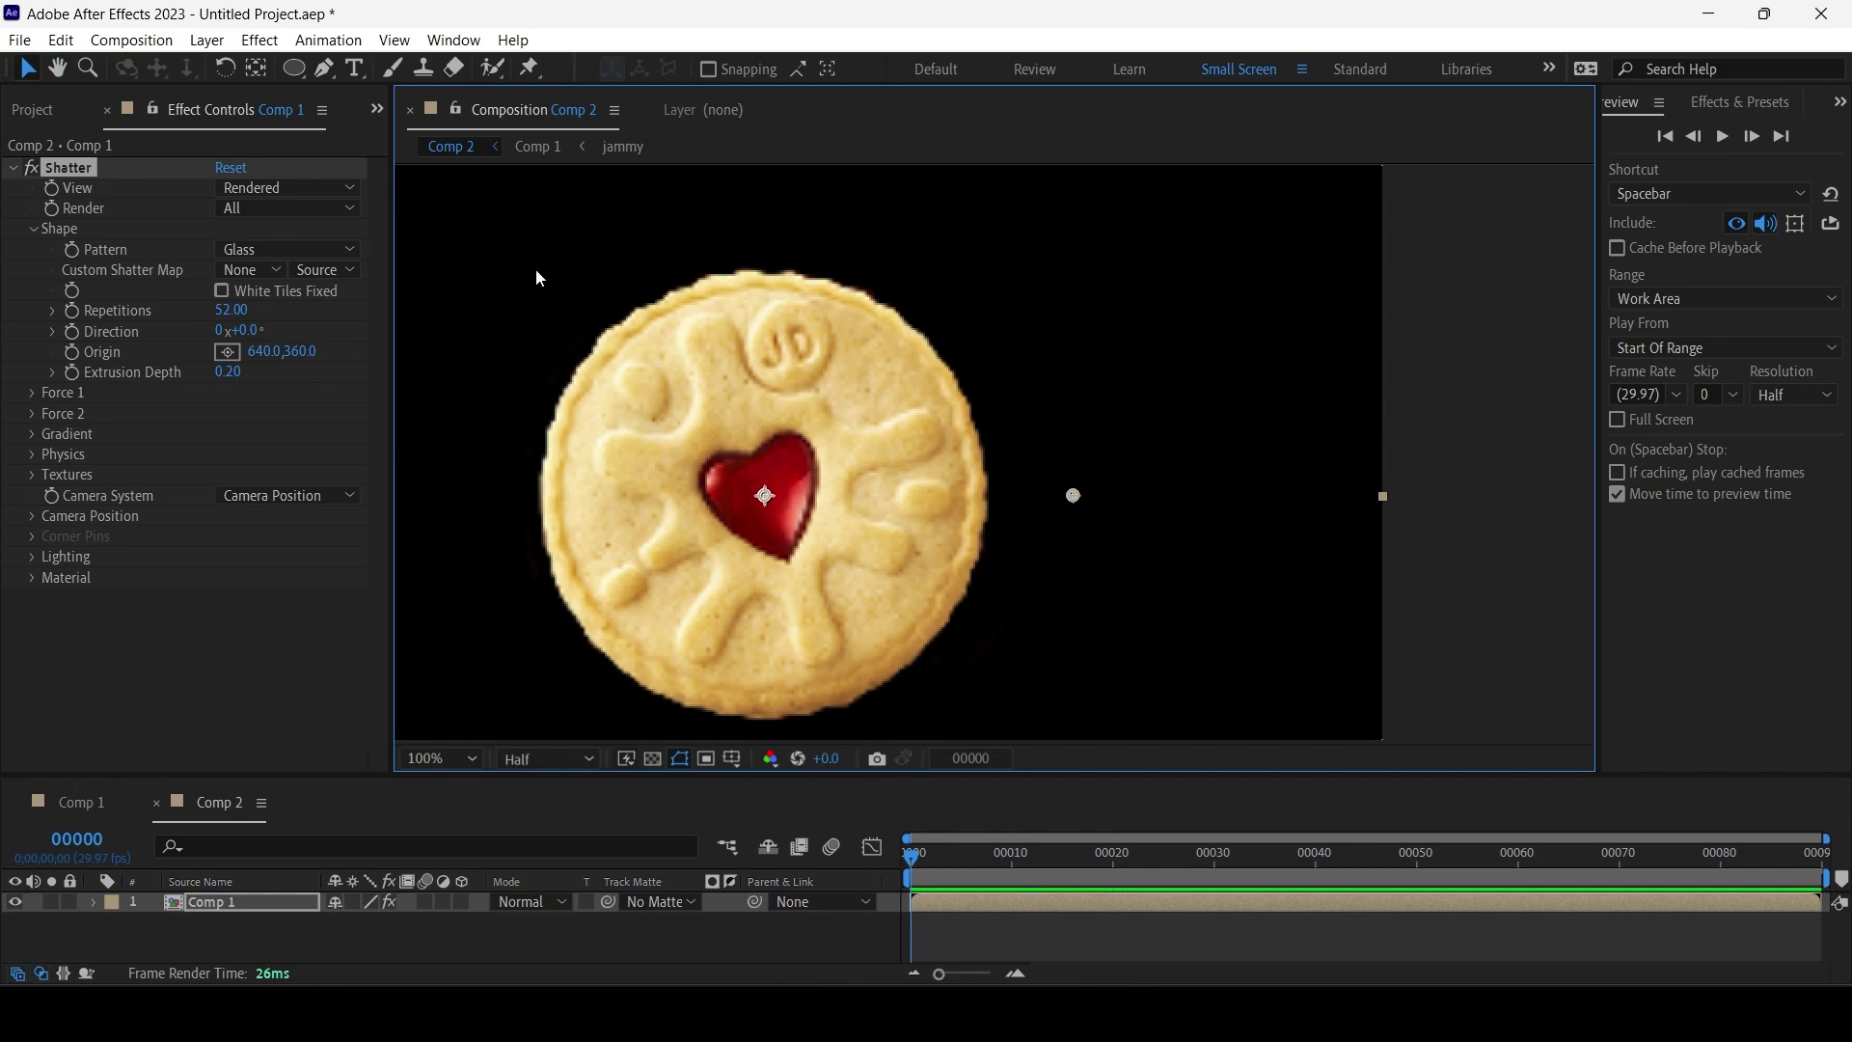
left_click(208, 40)
Add a new 1280x720 white solid layer, White Solid 1.
mouse_move(235, 62)
left_click(626, 92)
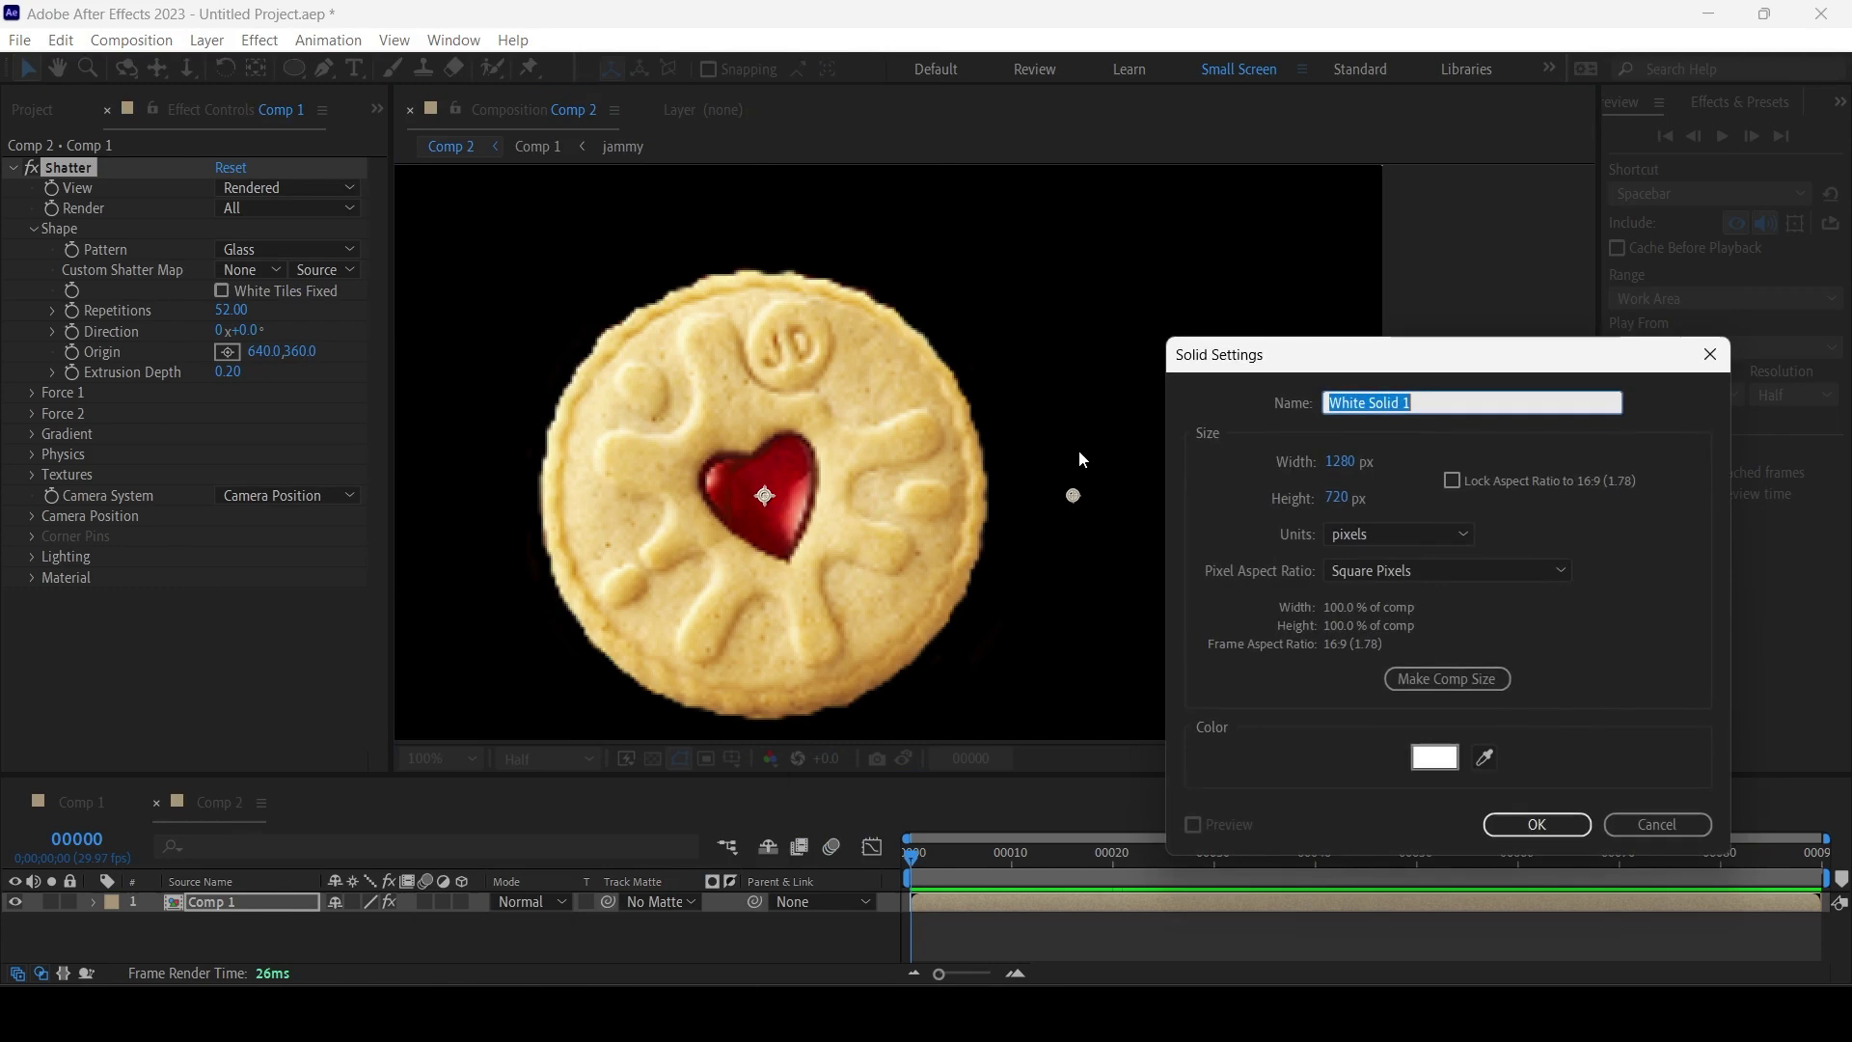
left_click(1536, 824)
Mask the white solid into a circle positioned over the biscuit's top edge.
left_click(294, 68)
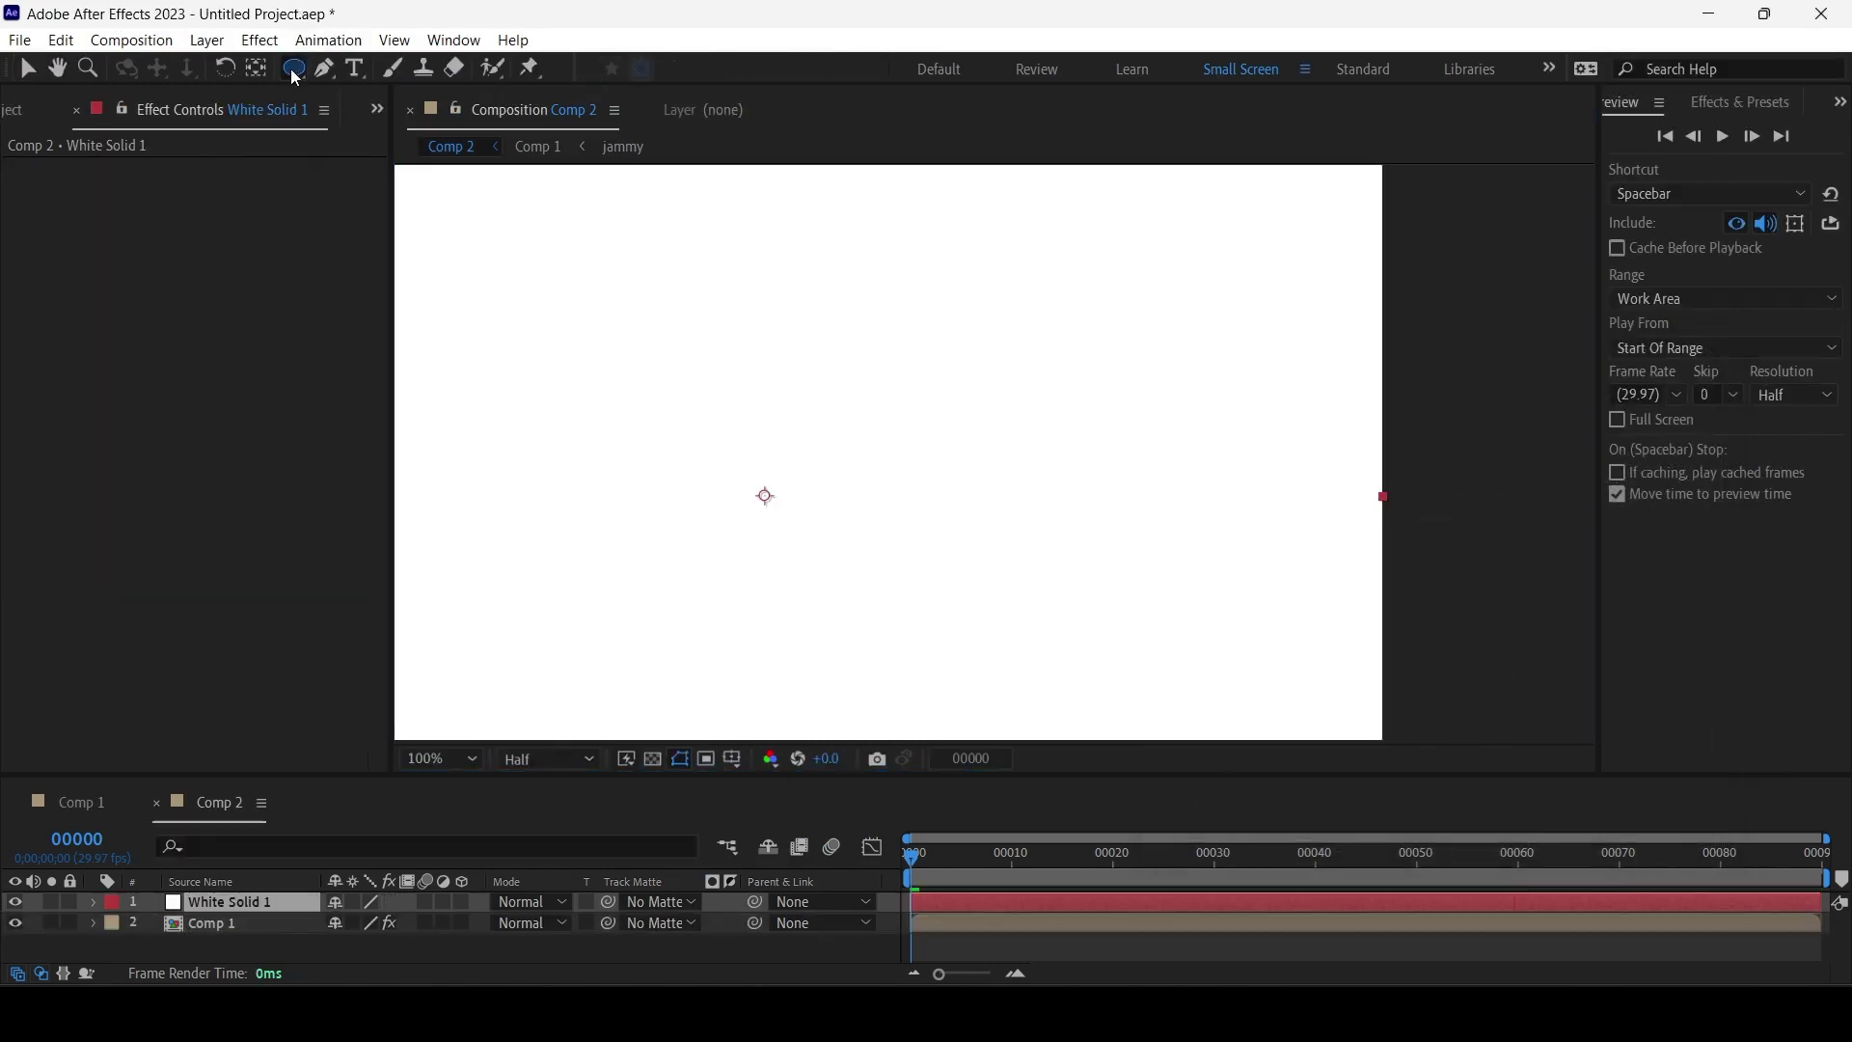
left_click_drag(720, 277, 1076, 509)
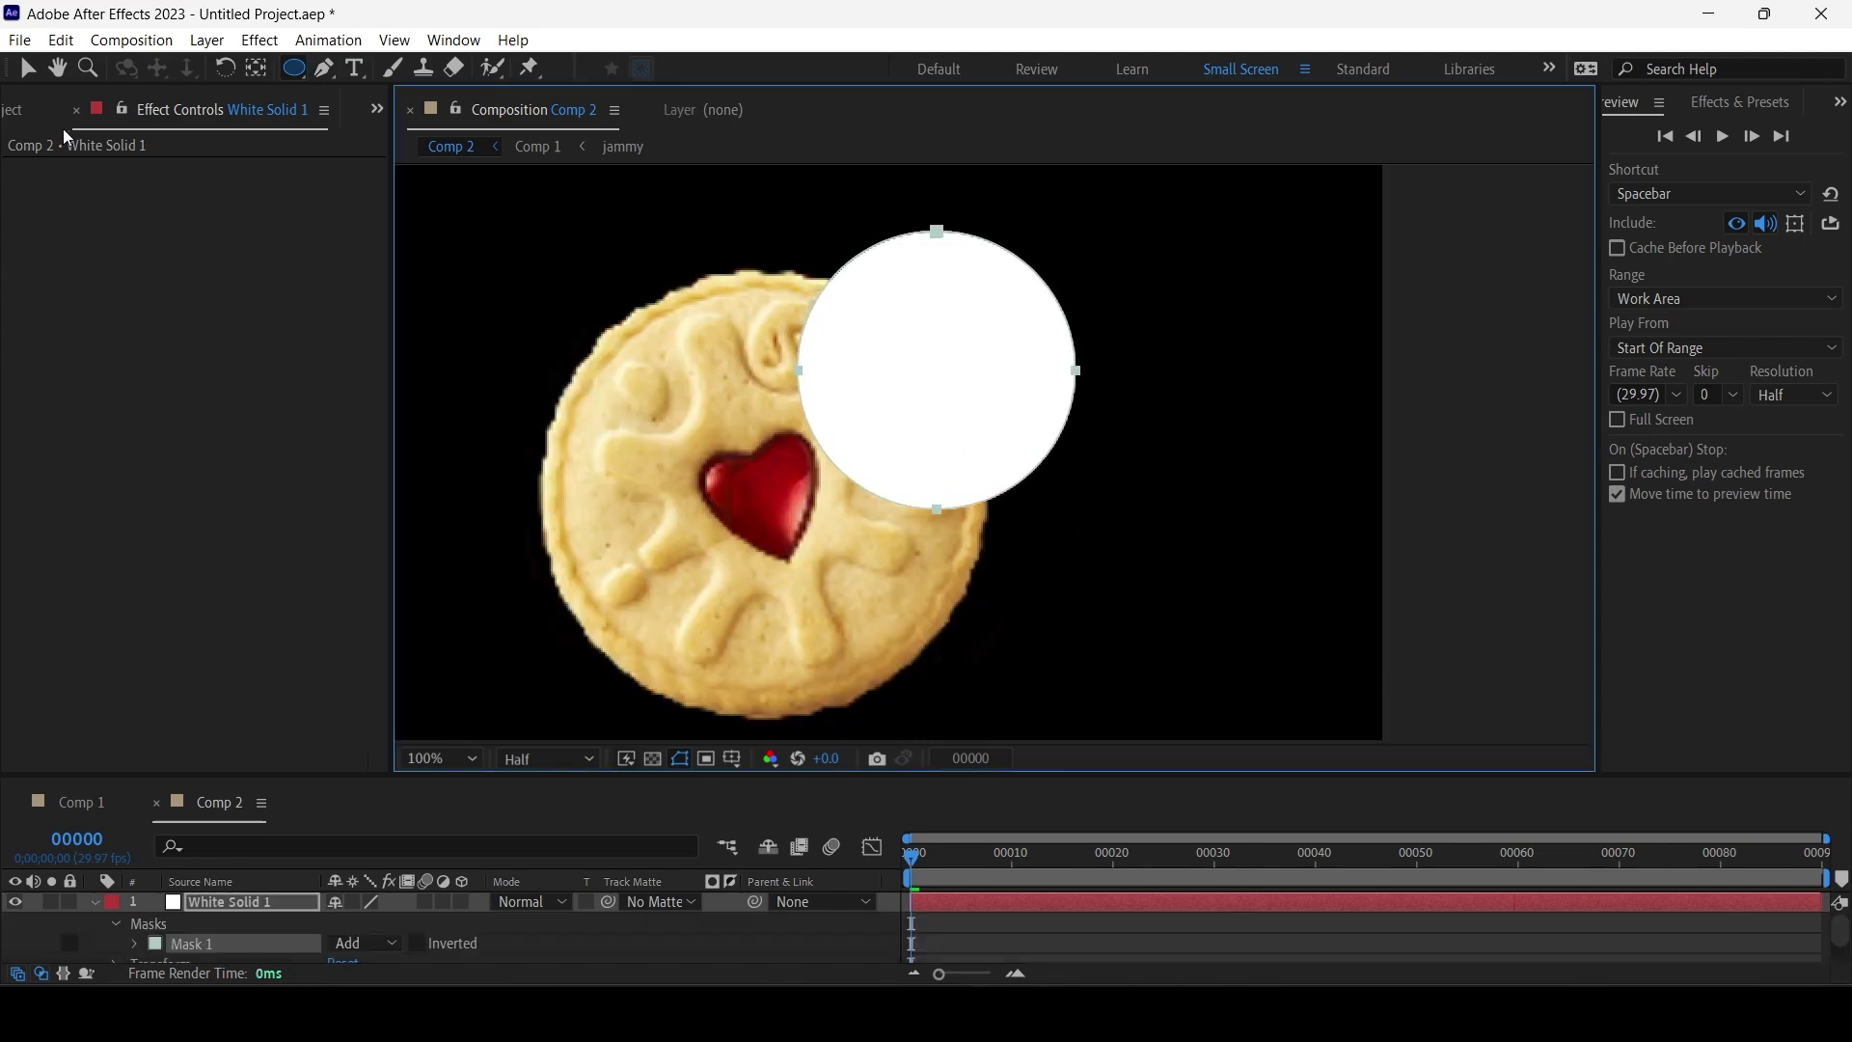
left_click(28, 67)
left_click_drag(1076, 374, 1043, 251)
left_click_drag(562, 803, 309, 940)
Rename the biscuit layer biscuitcomp and set White Solid 1 as its Shatter gradient layer.
left_click(239, 946)
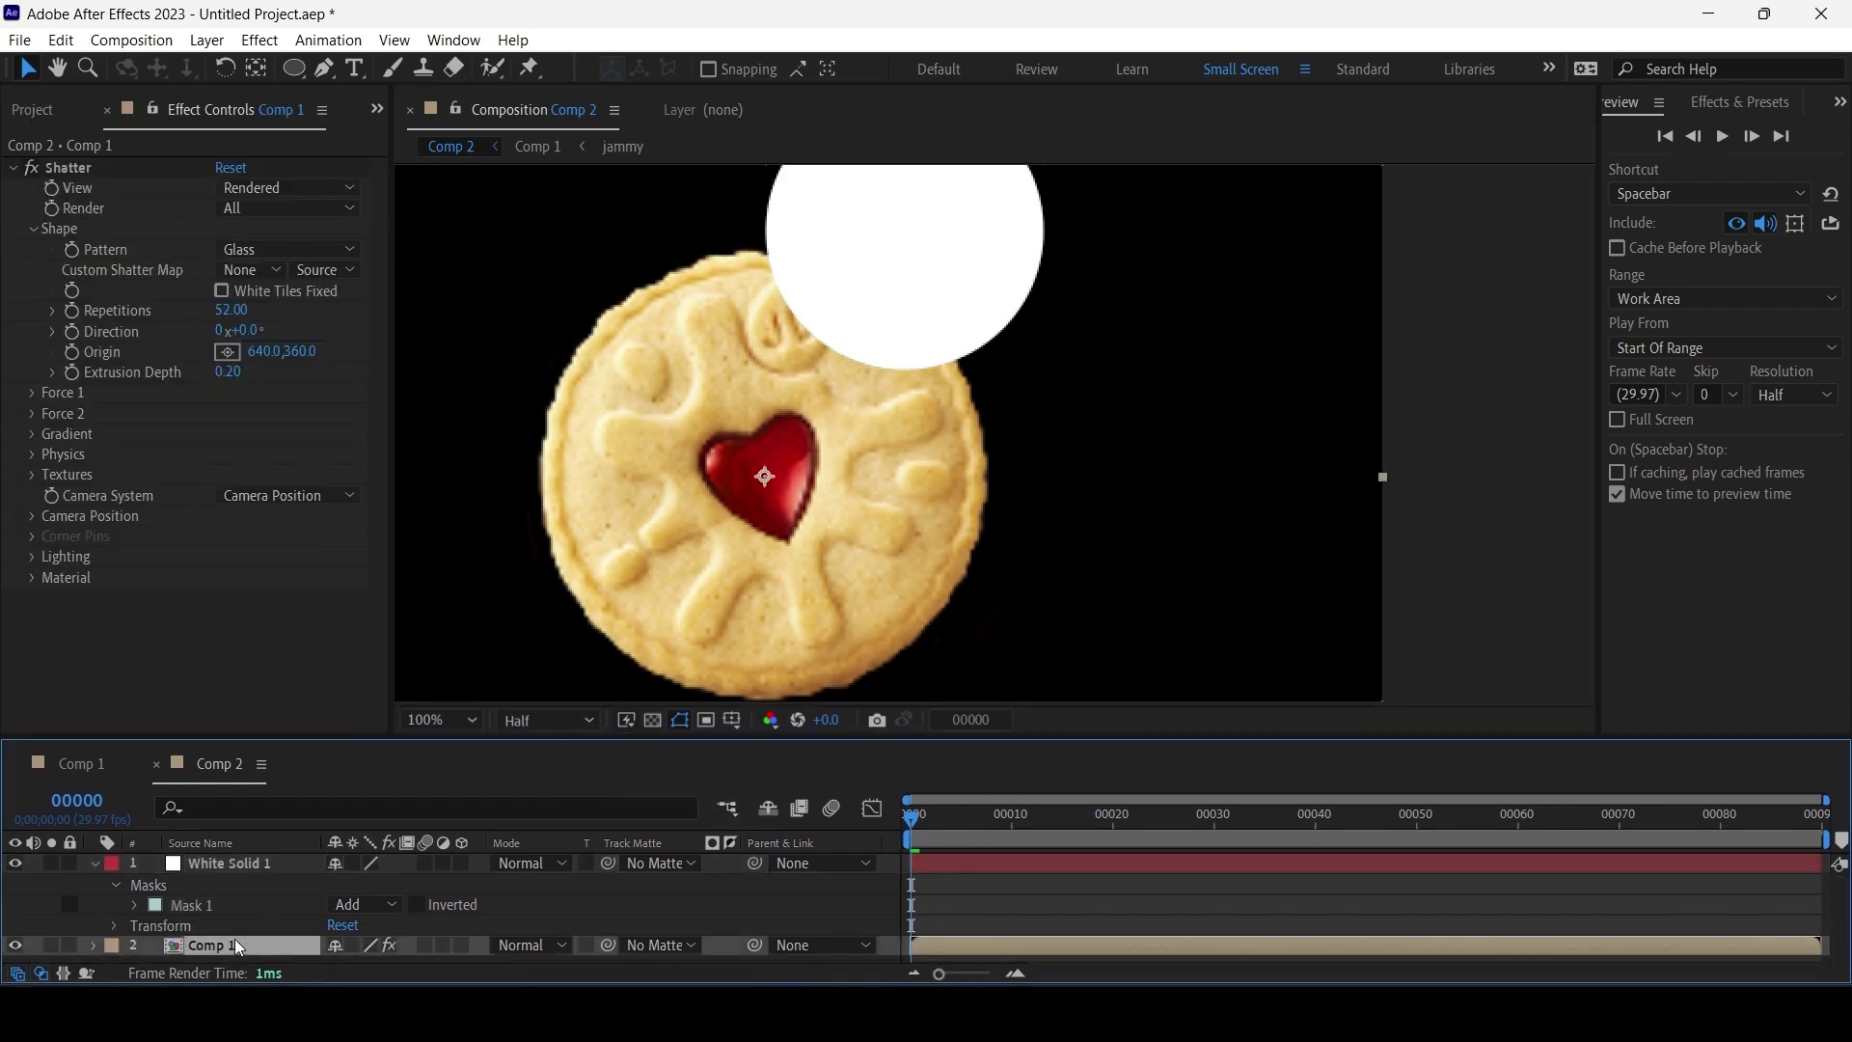
key("Return")
type("bi")
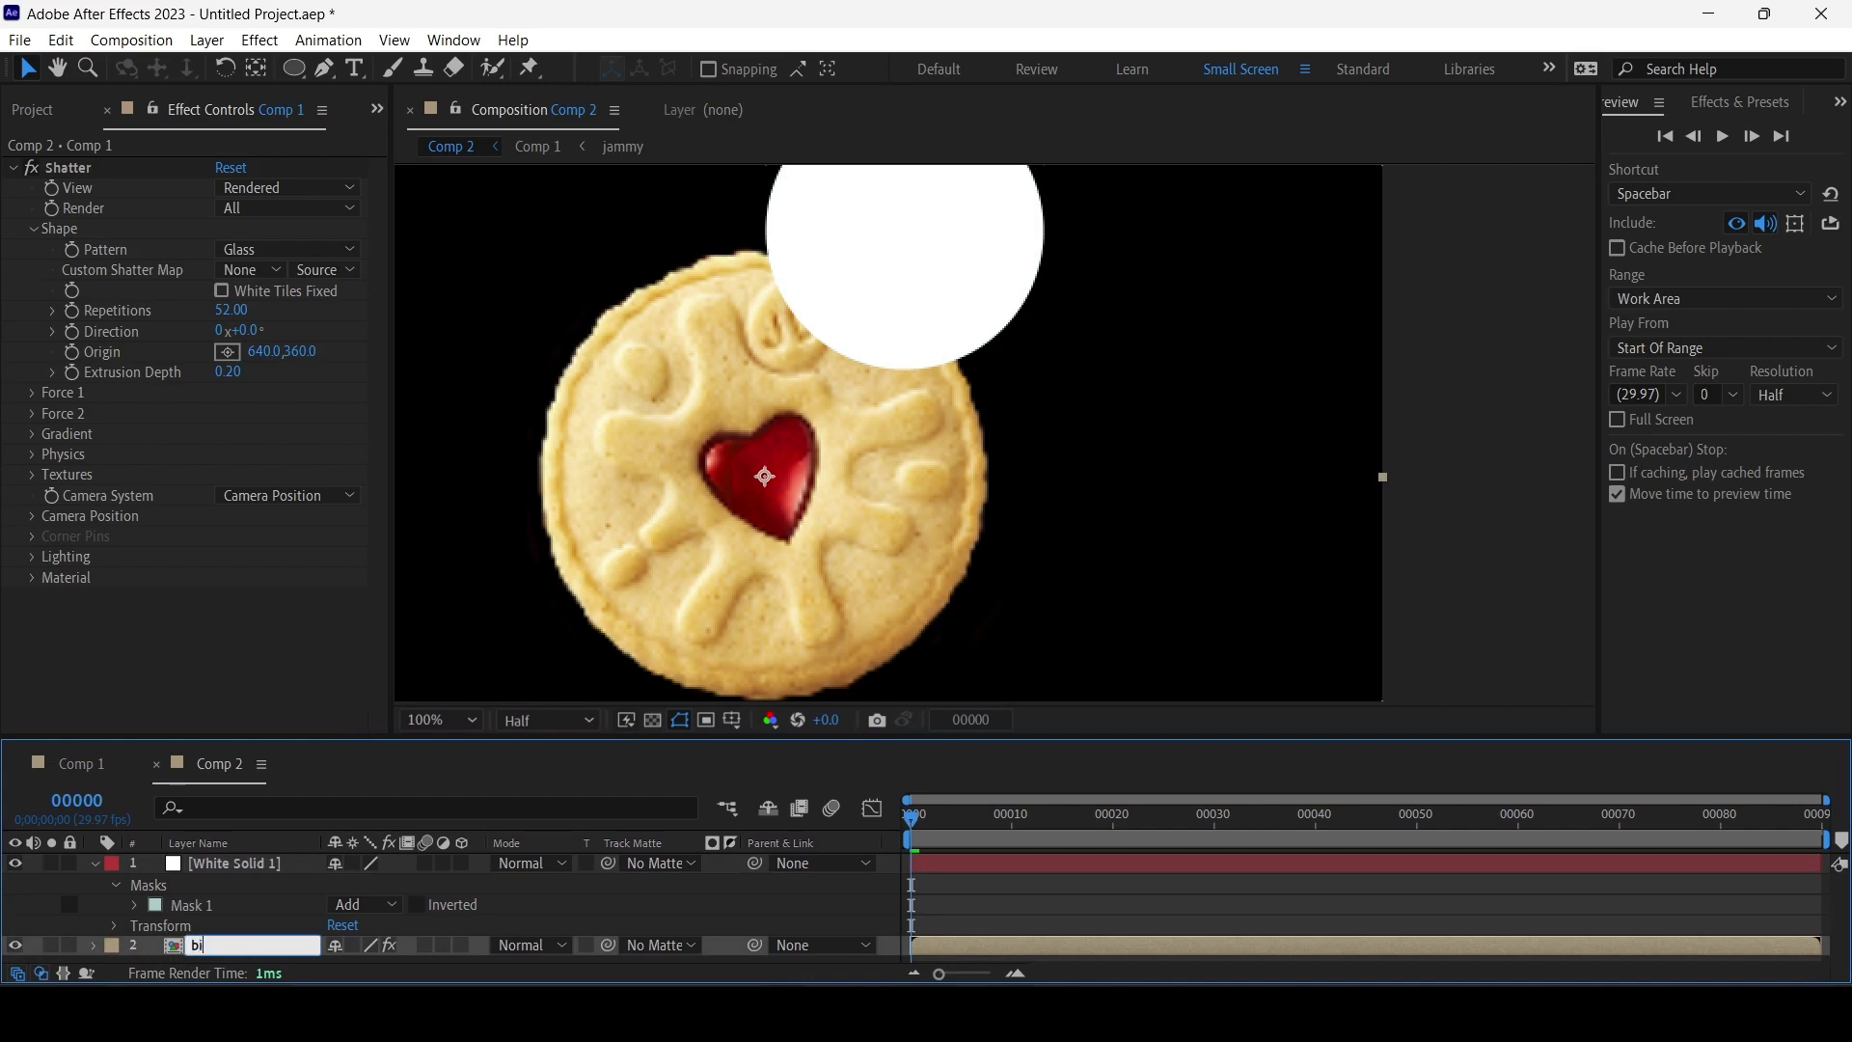
type("scuitcomp")
key("Return")
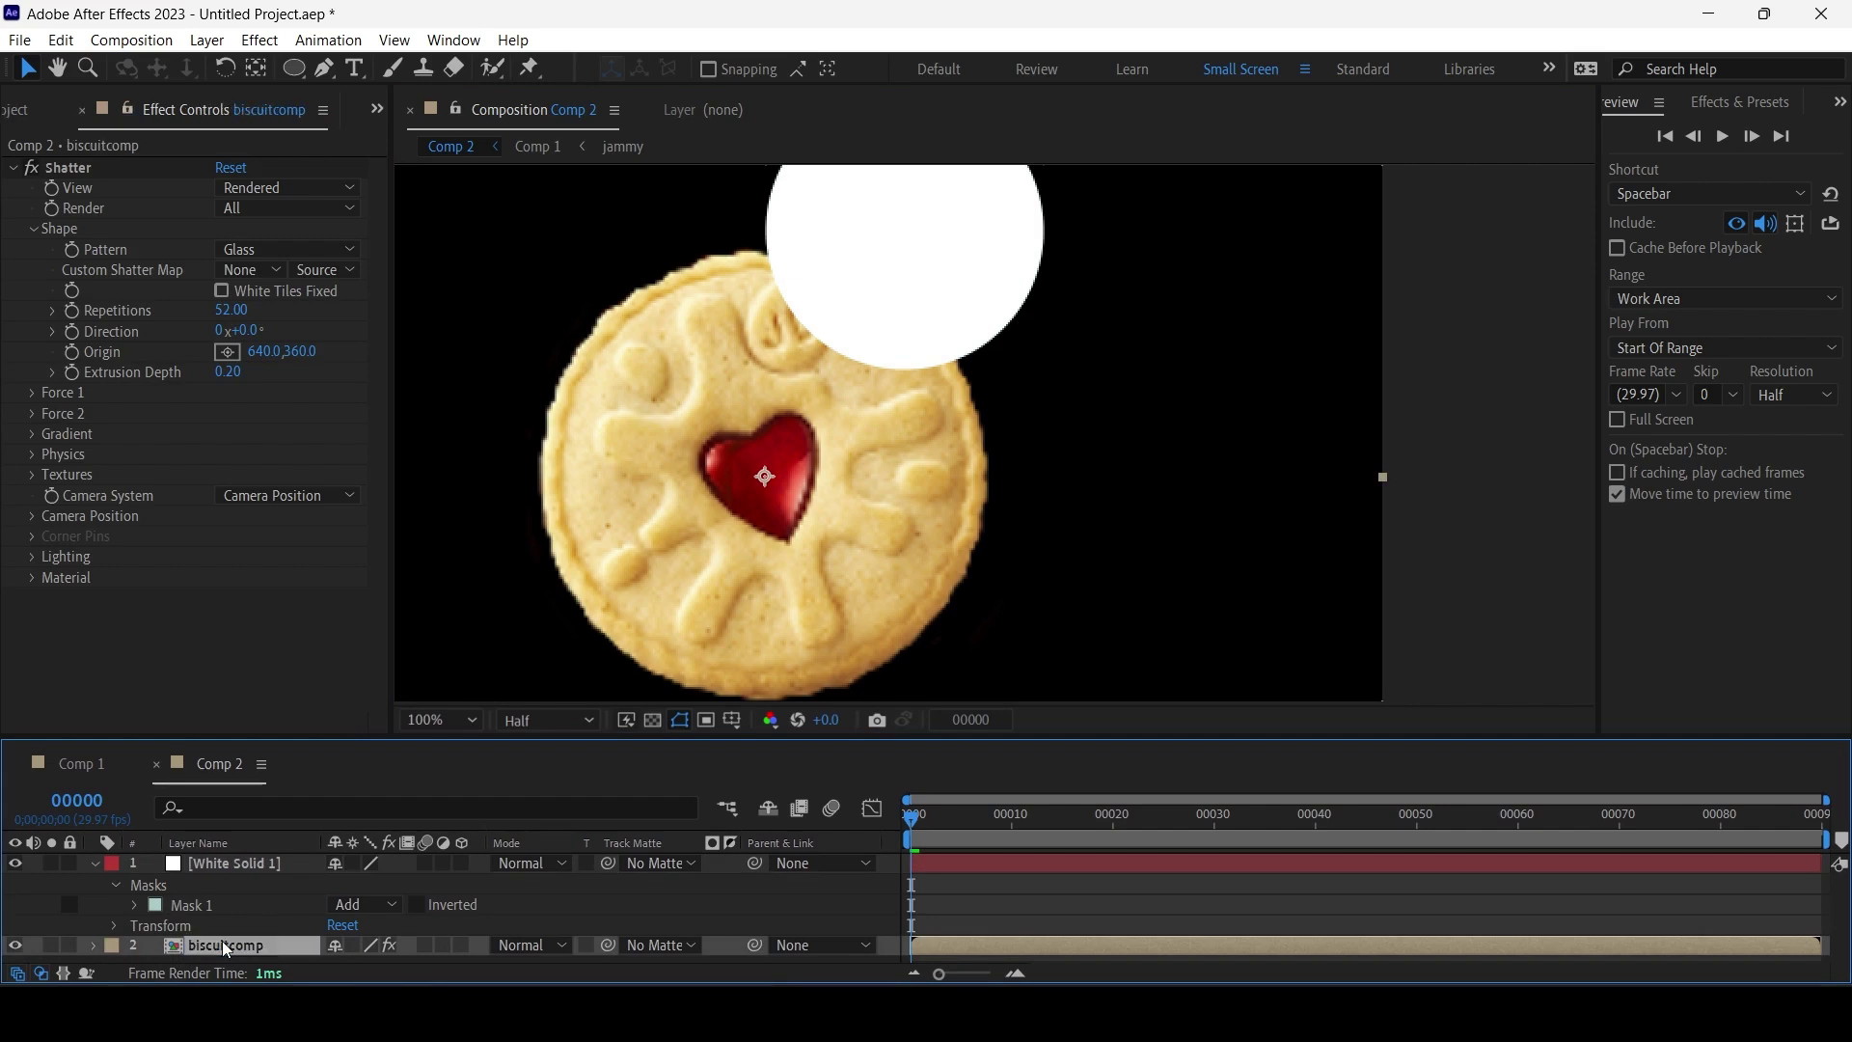
left_click(34, 435)
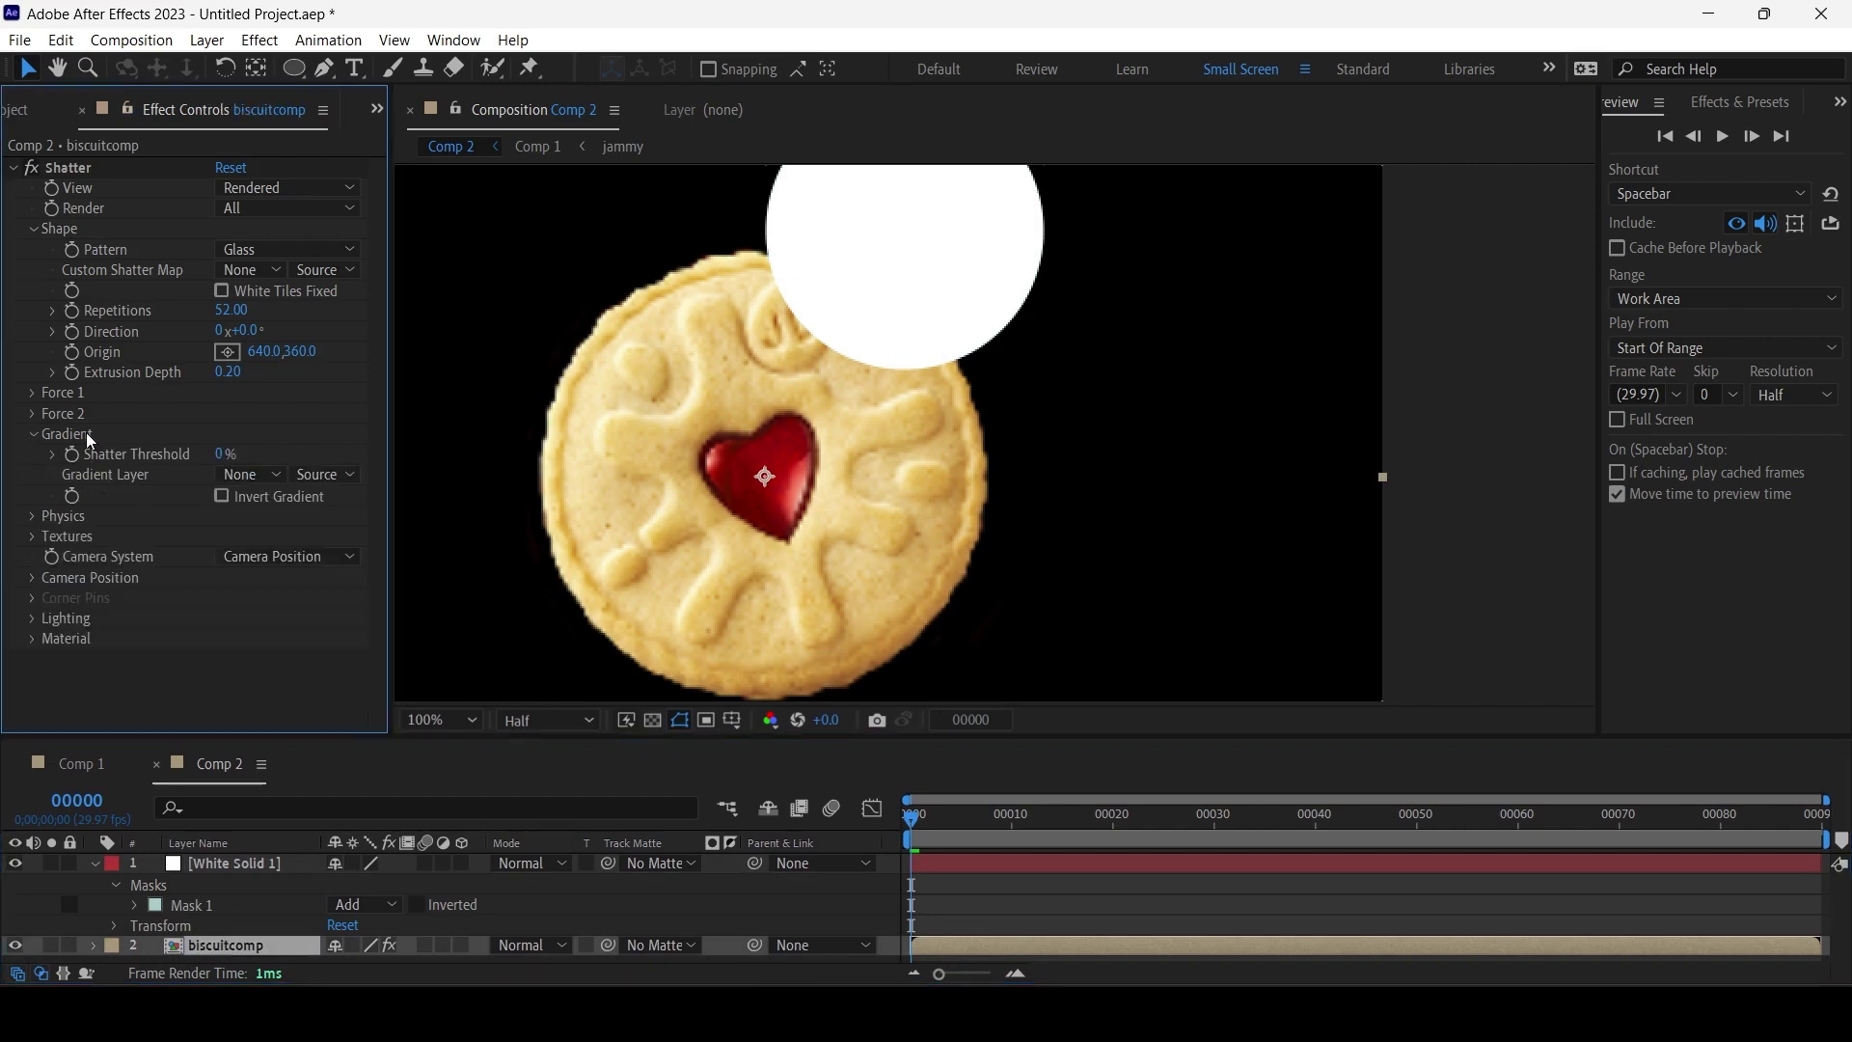
left_click(251, 475)
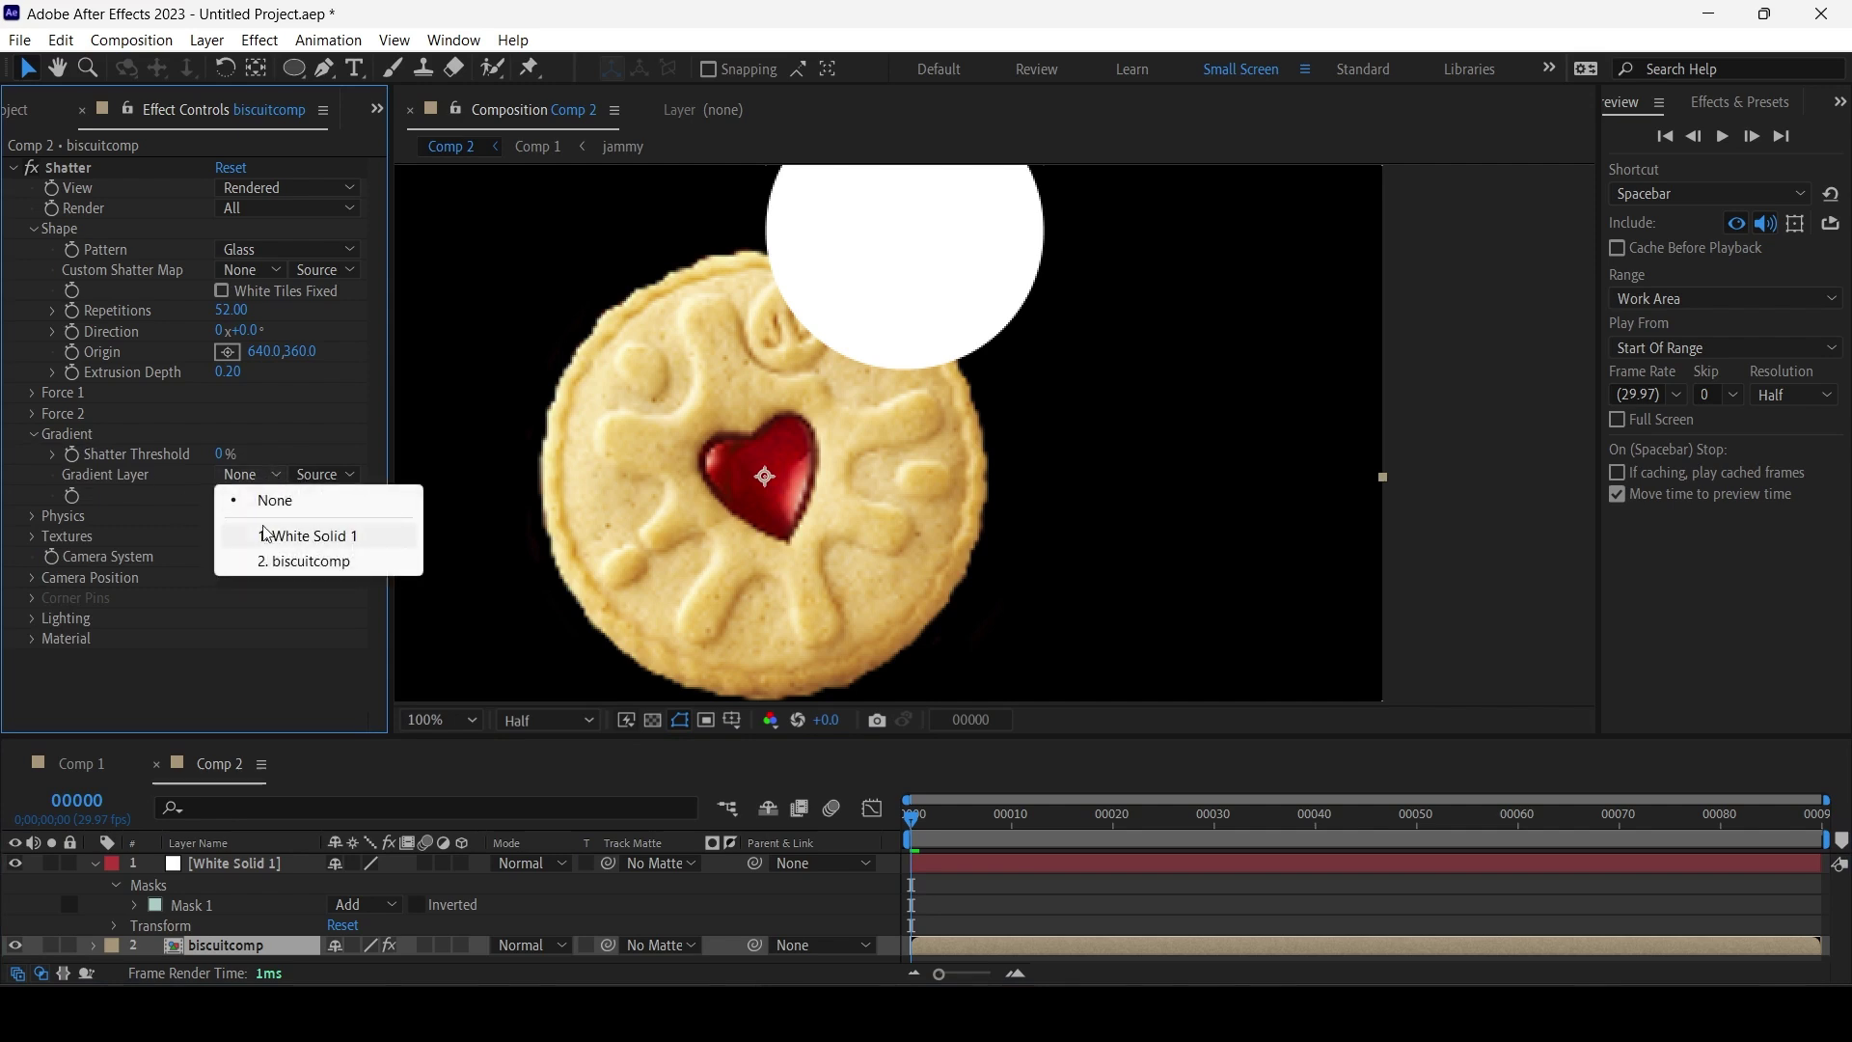
left_click(277, 536)
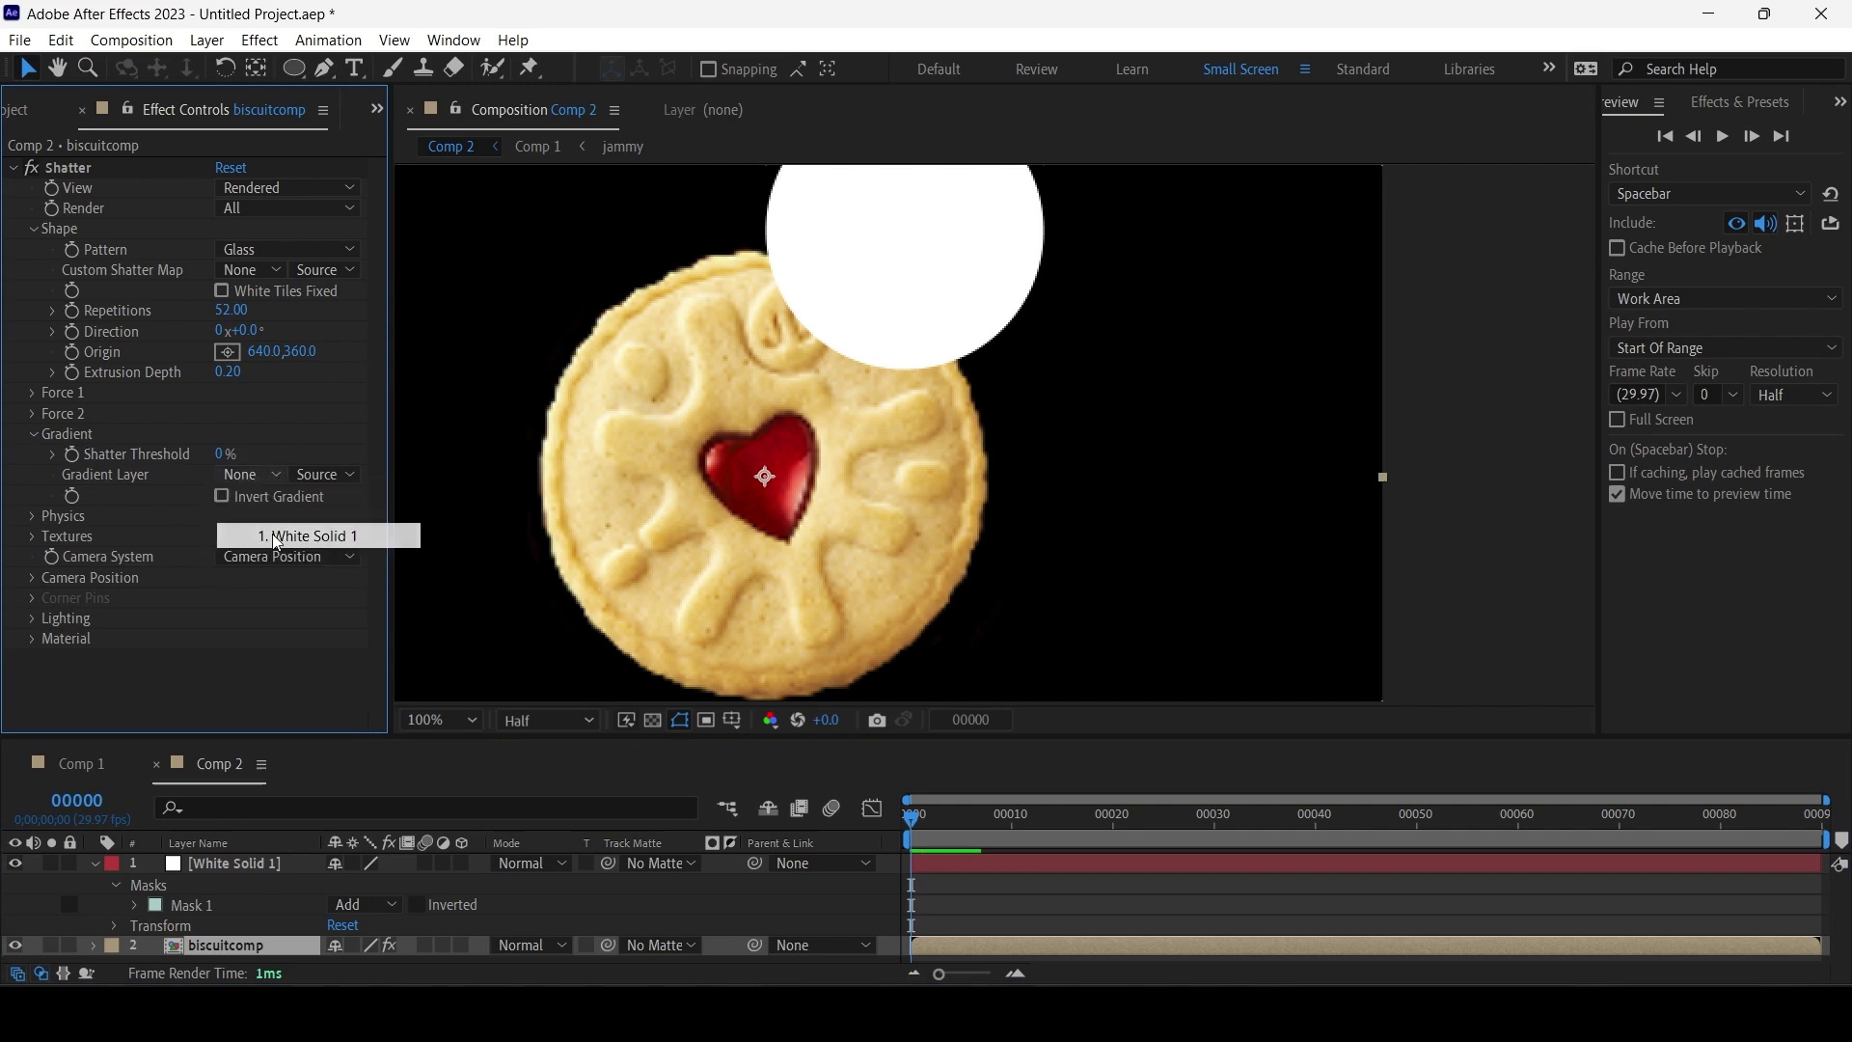
Rename the white solid layer to biscmask.
left_click(236, 864)
key("Return")
type("bic")
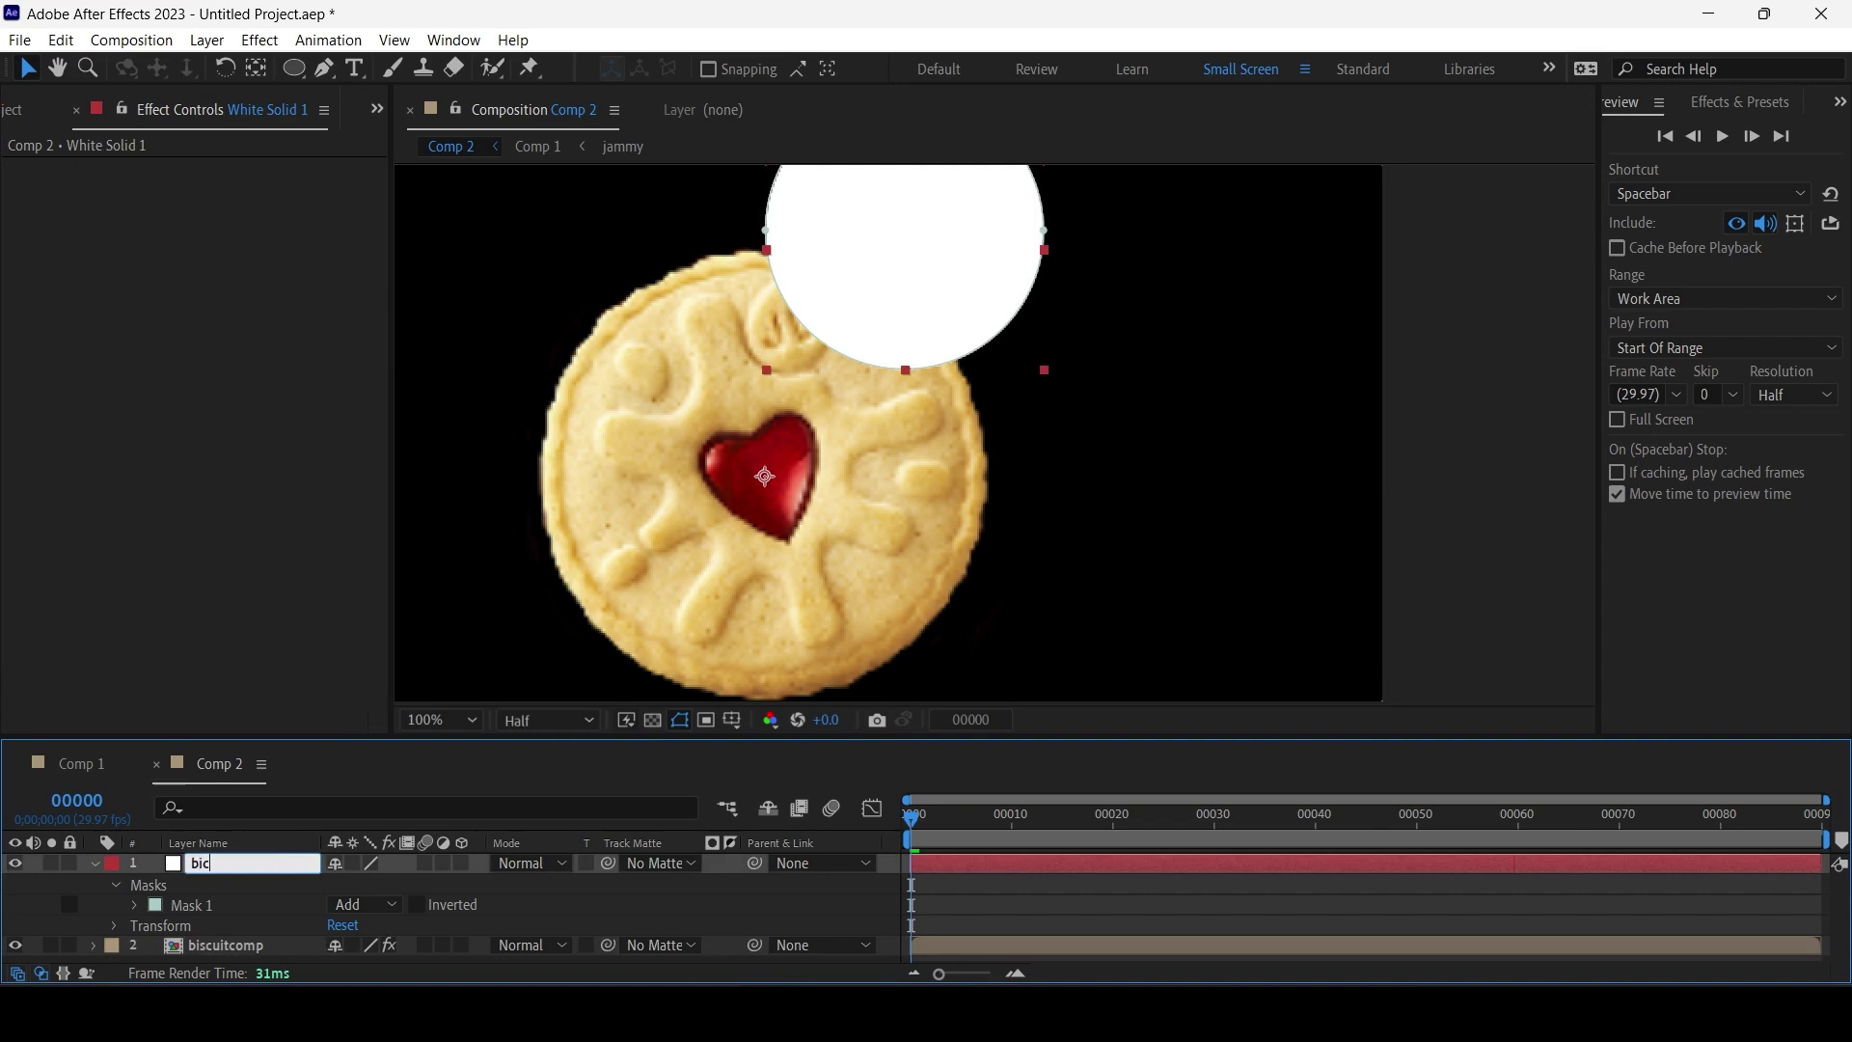
type("smask")
key("Return")
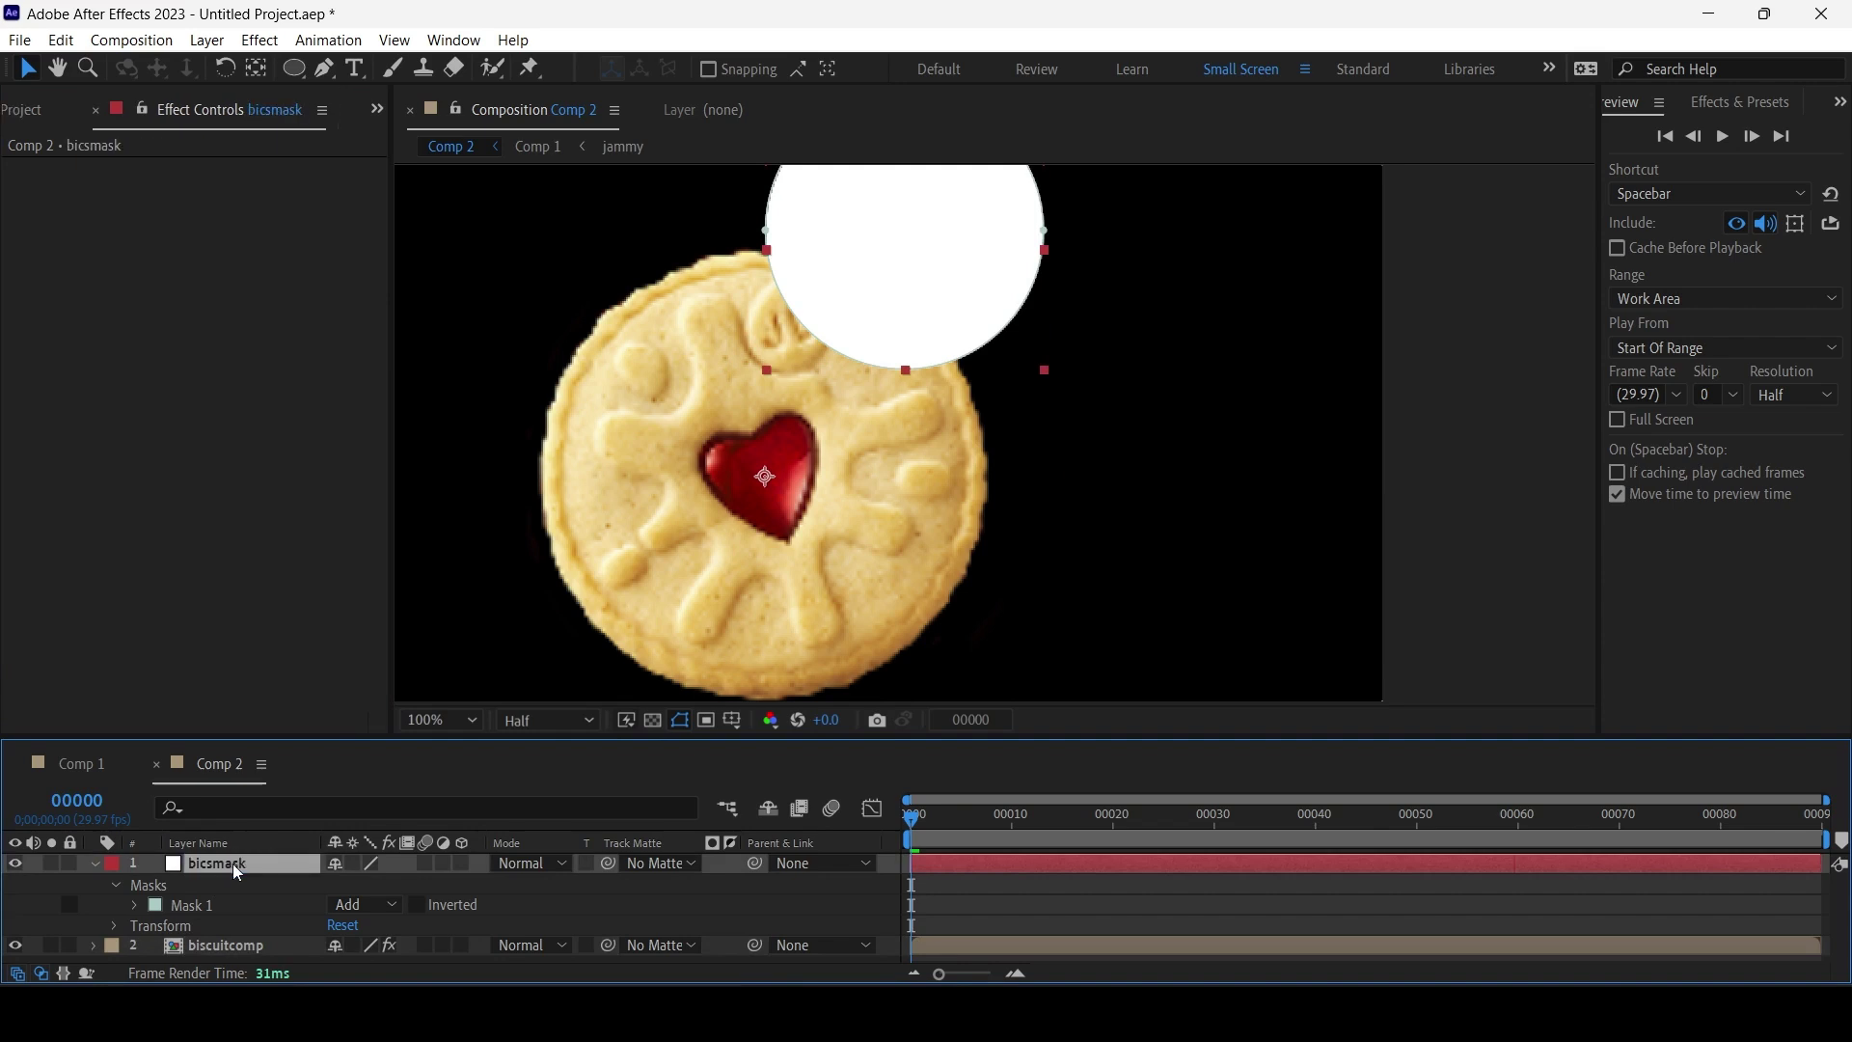
key("Return")
type("b")
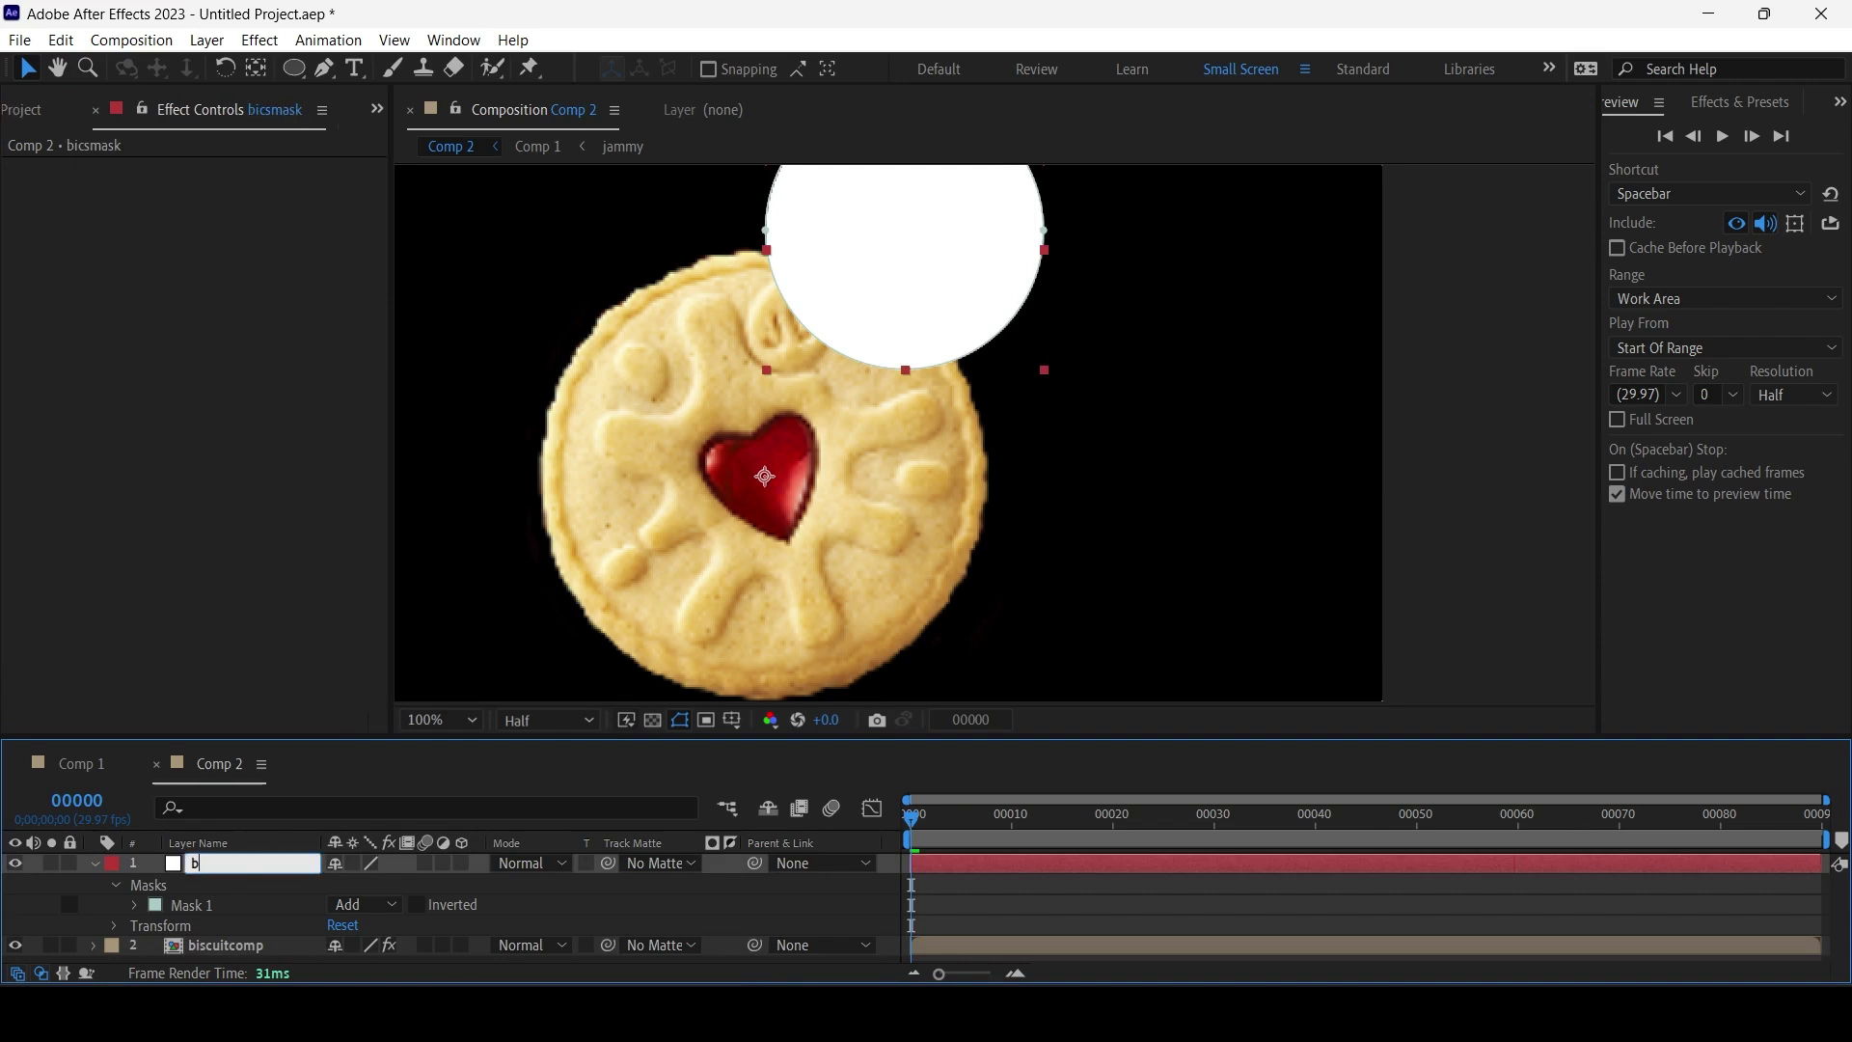
key("Return")
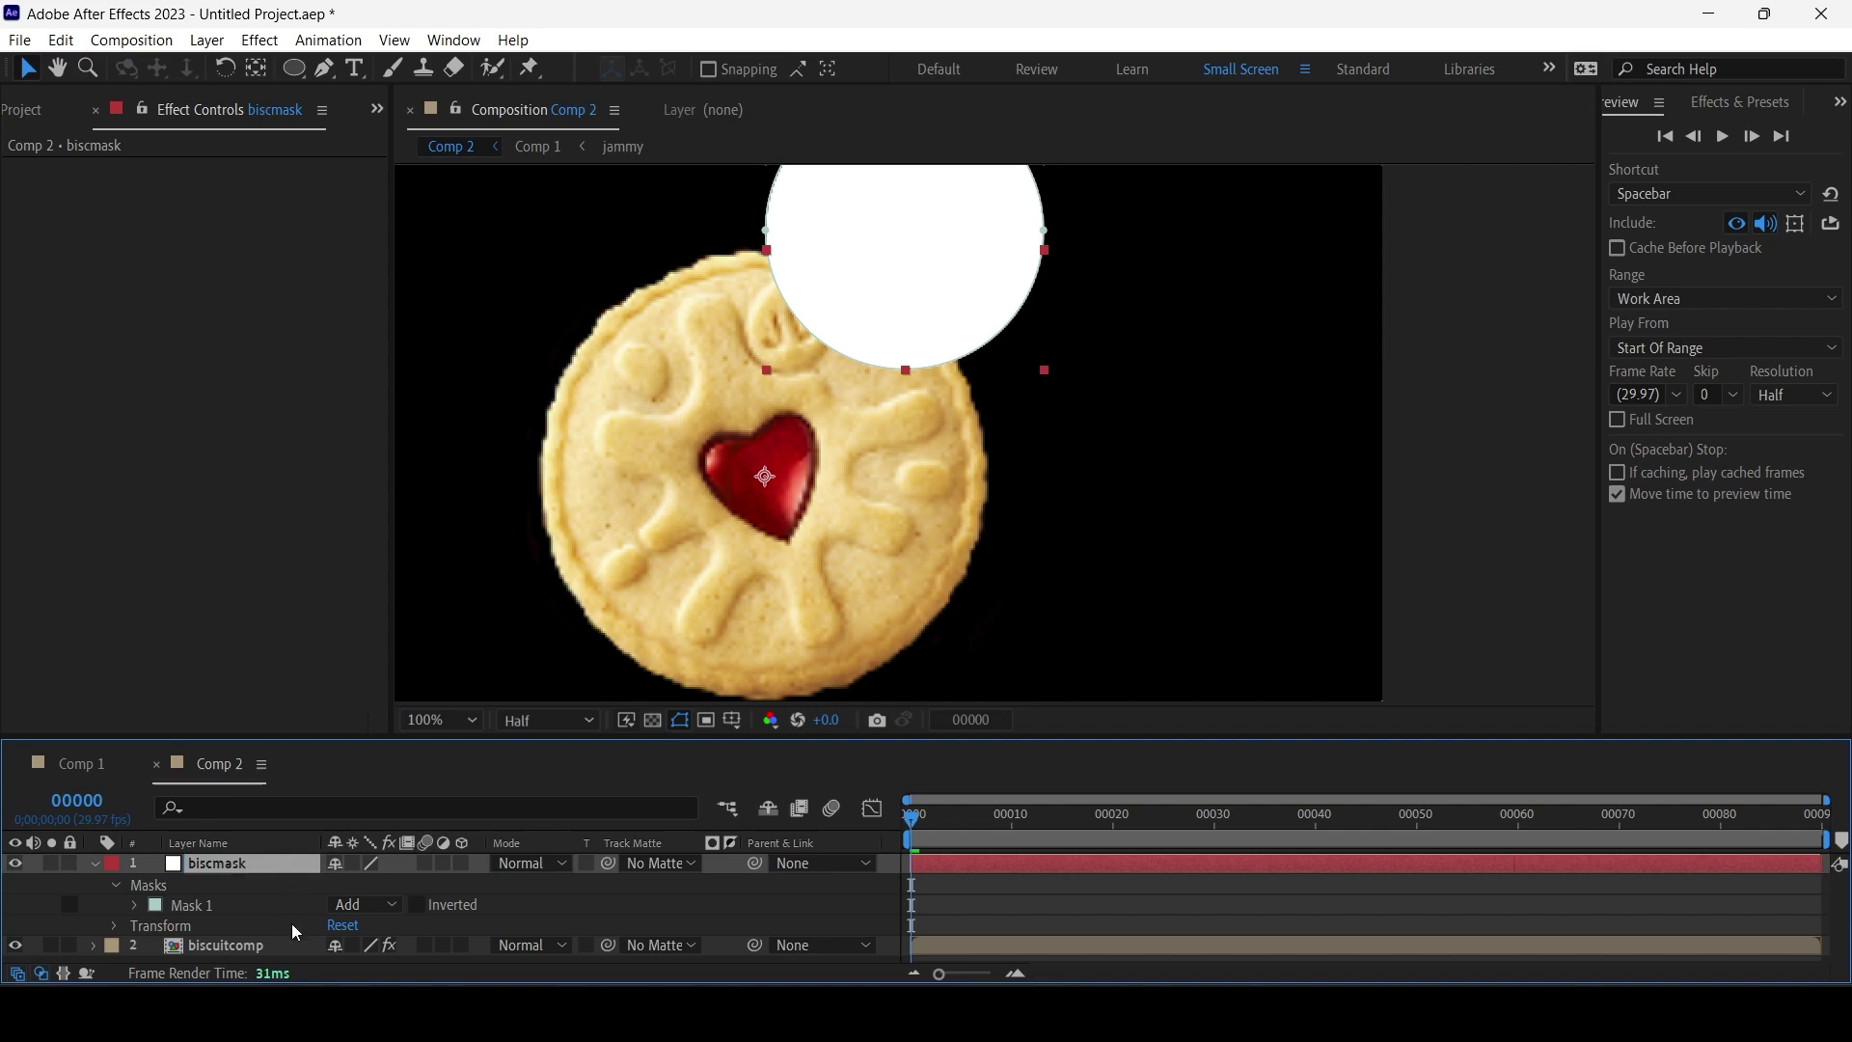
Make biscuitcomp's Shatter gradient use the layer's Effects & Masks.
left_click(224, 946)
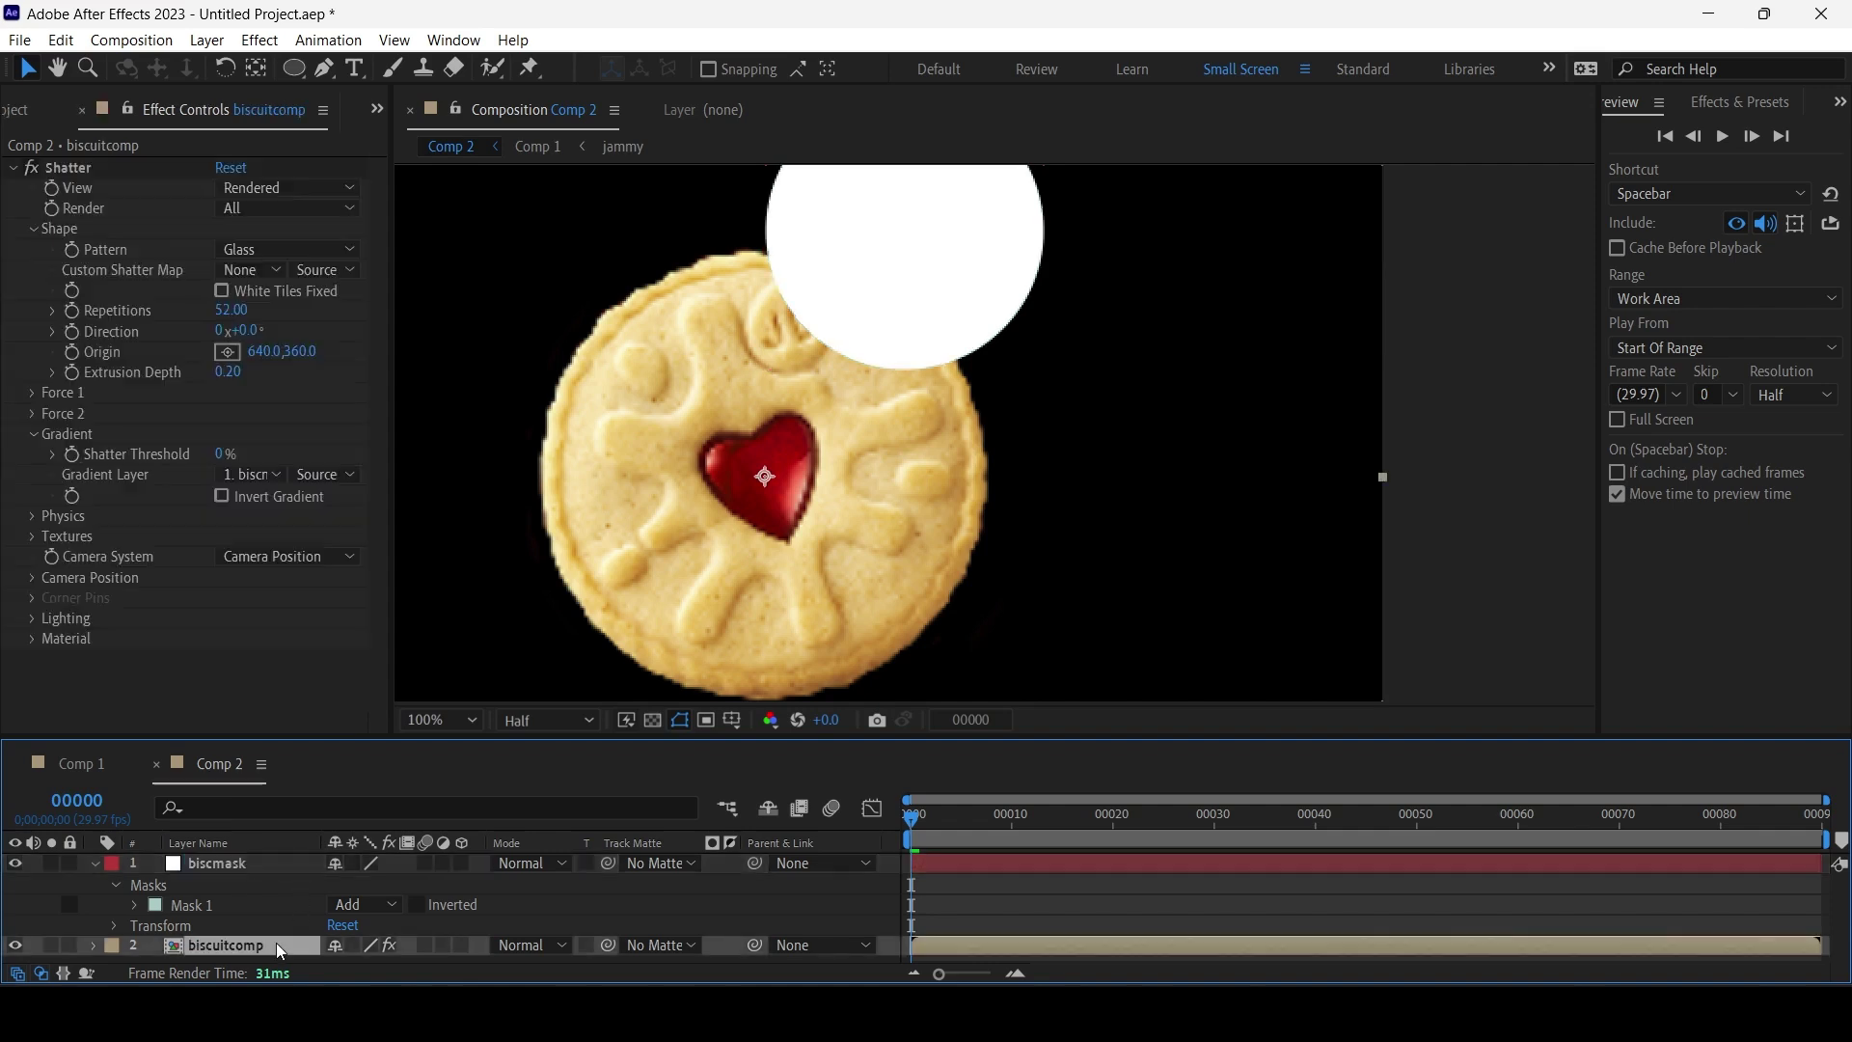
left_click(324, 473)
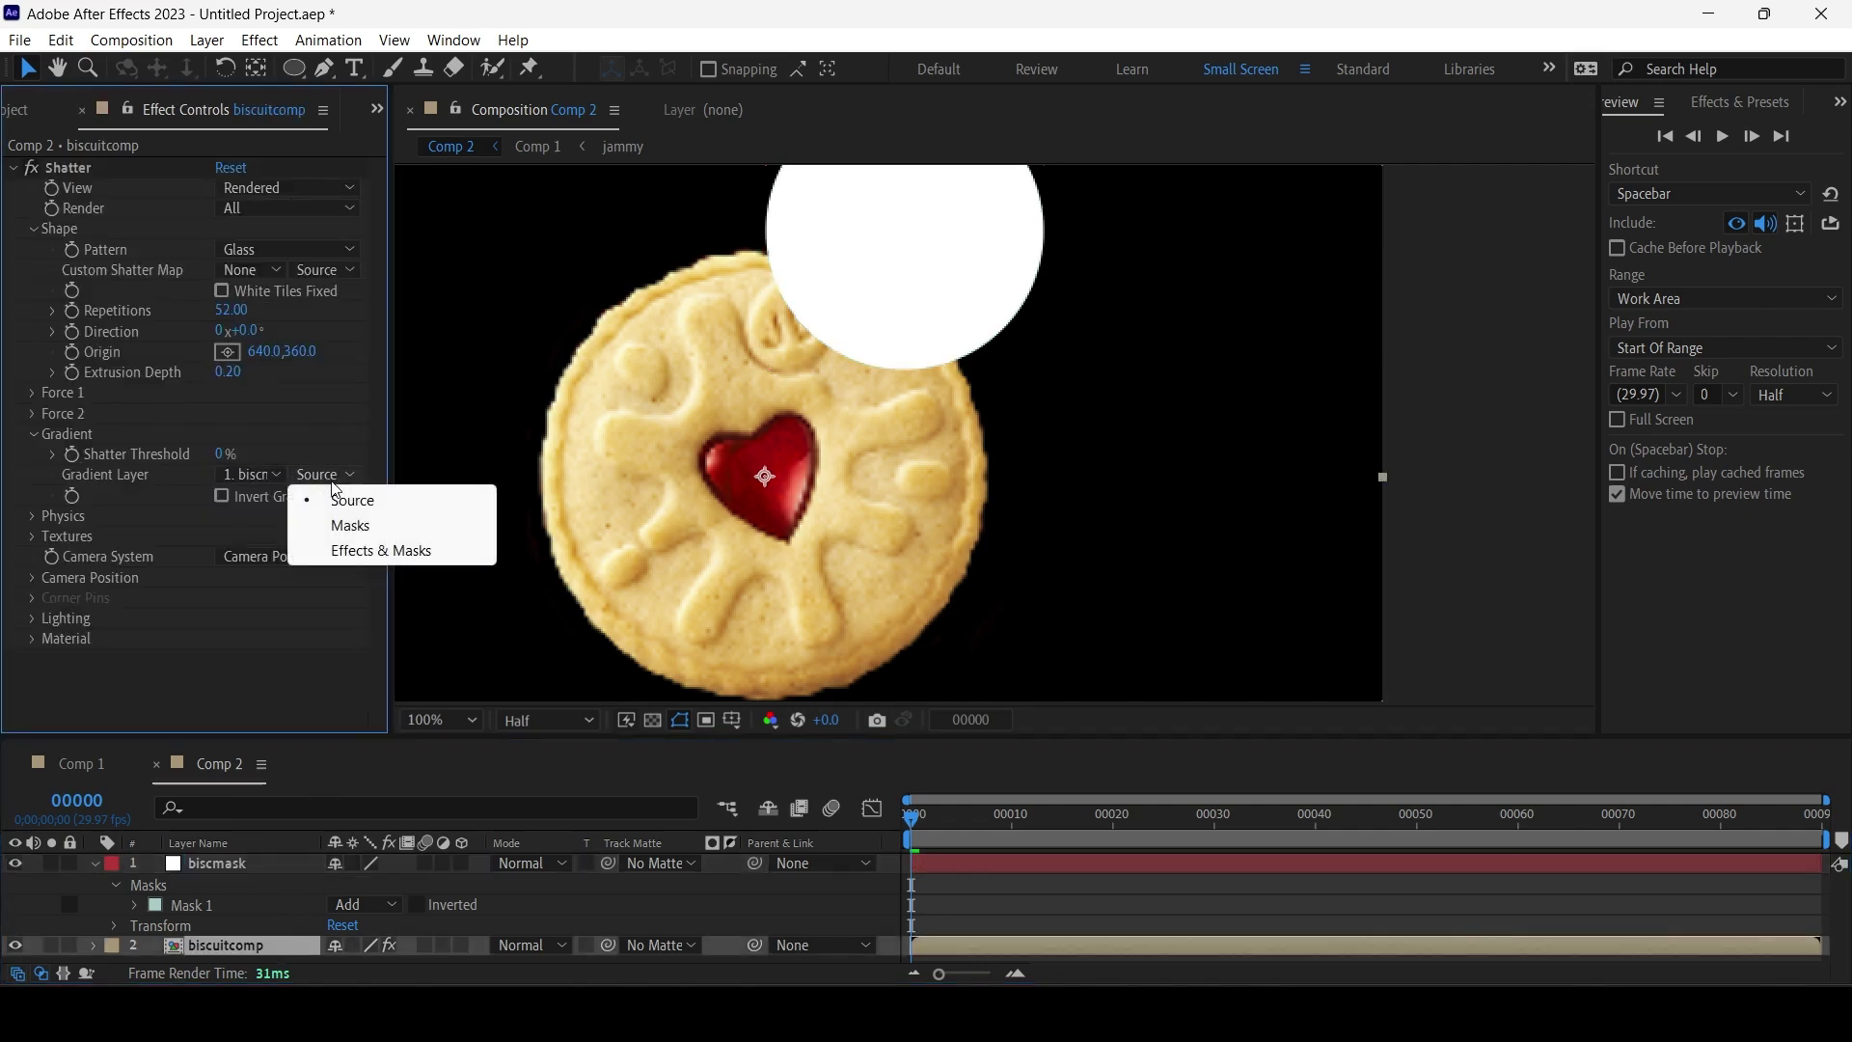
left_click(425, 557)
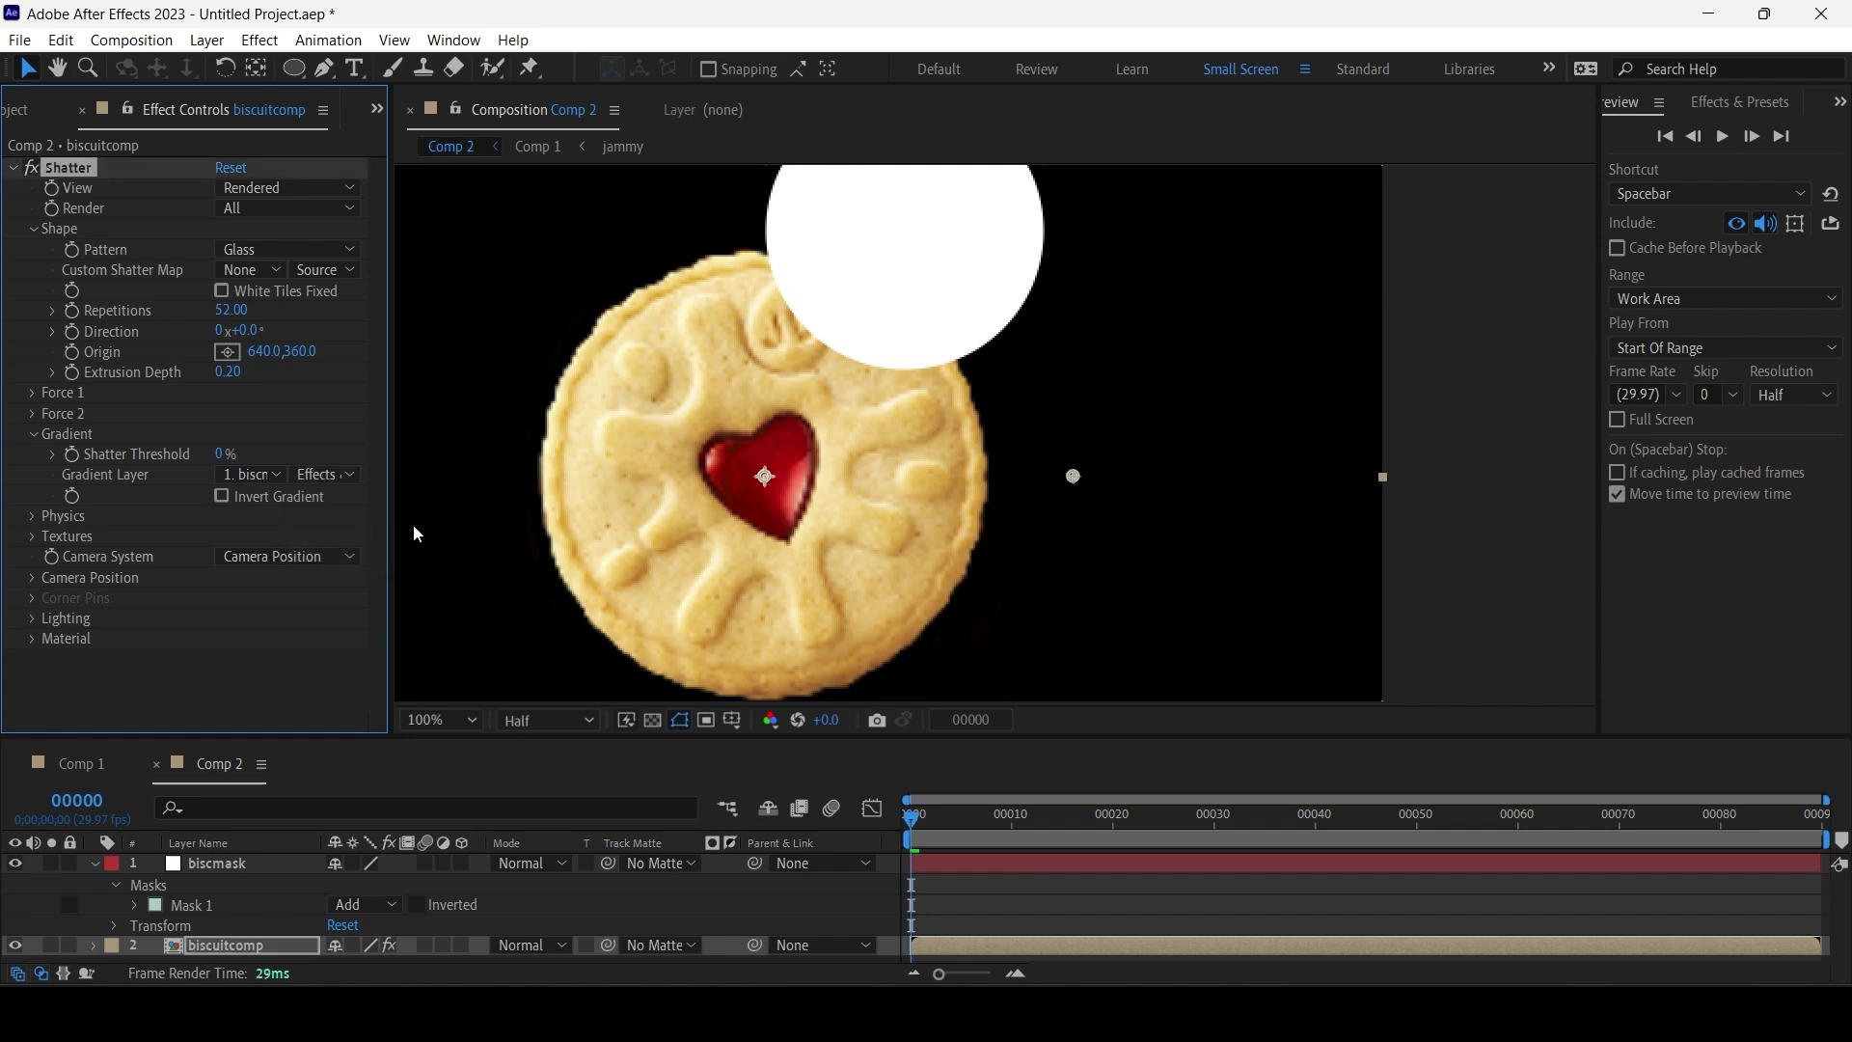
Hide the biscmask layer, set Shatter Threshold to 1%, and scrub to check the shards.
left_click(16, 865)
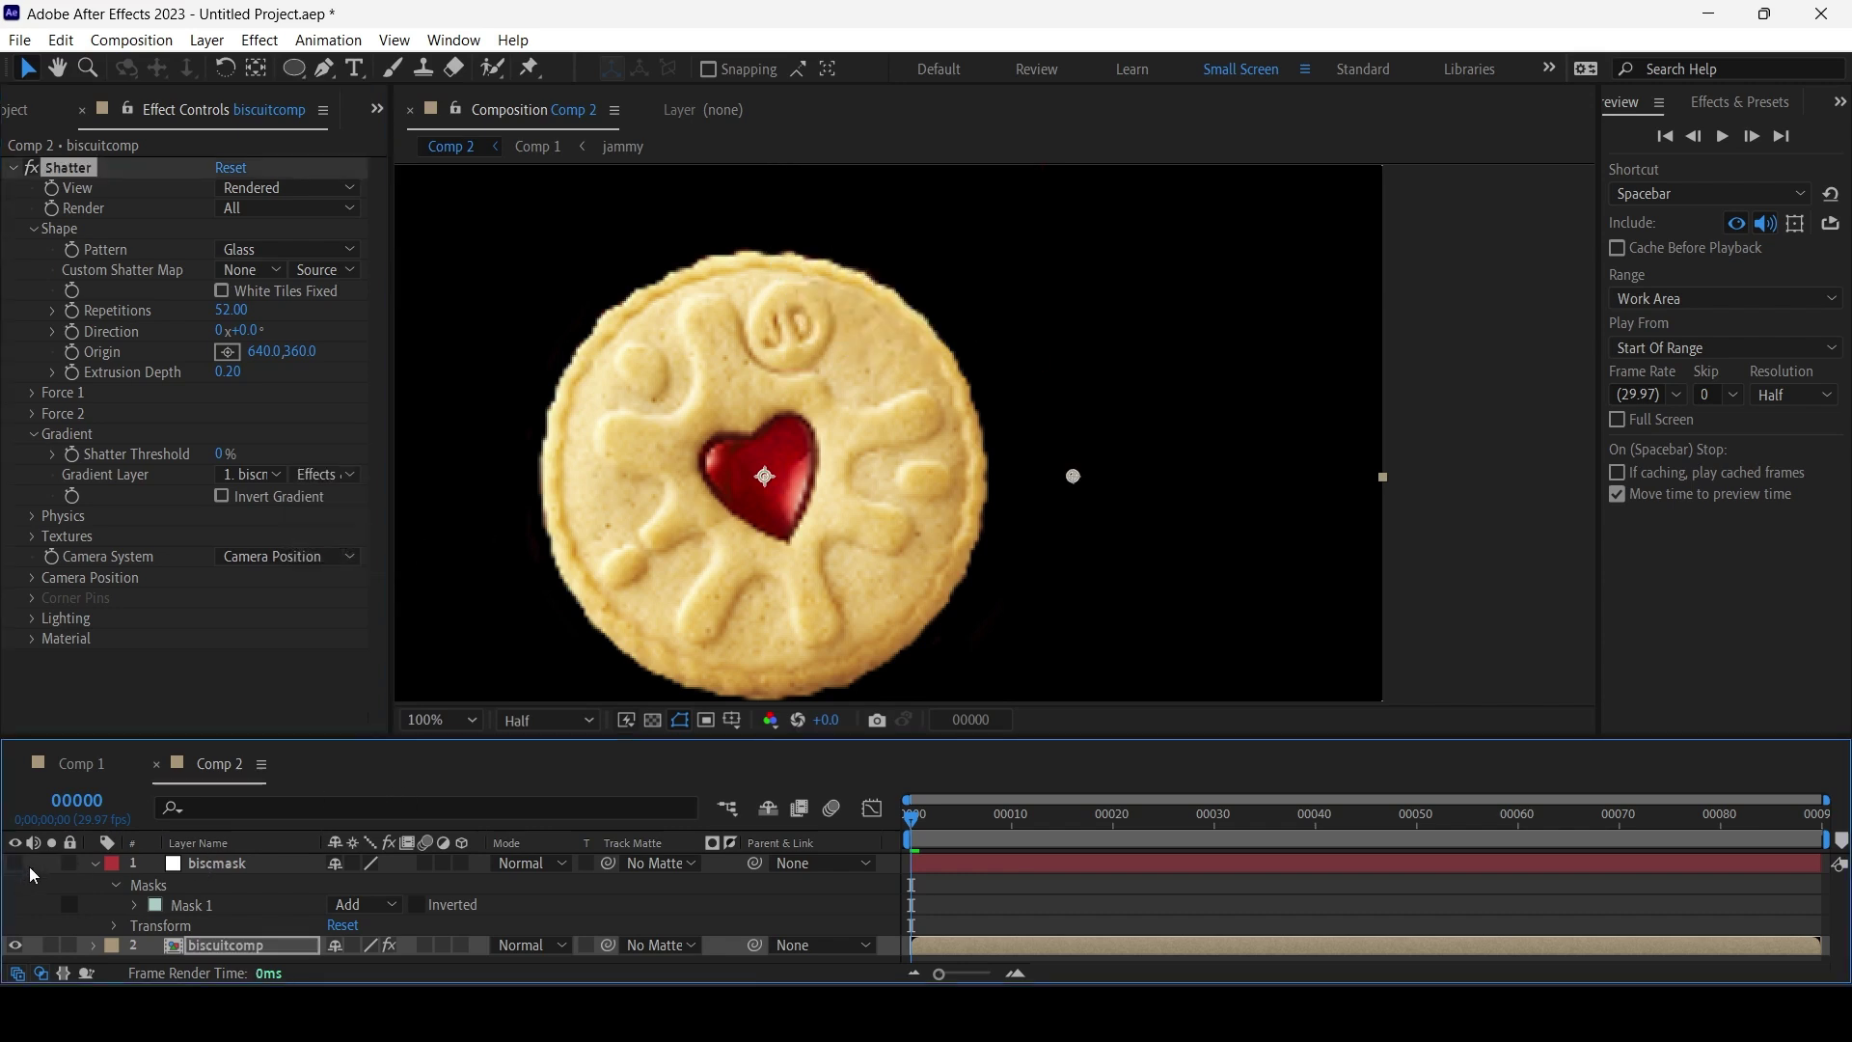
key("space")
left_click(223, 458)
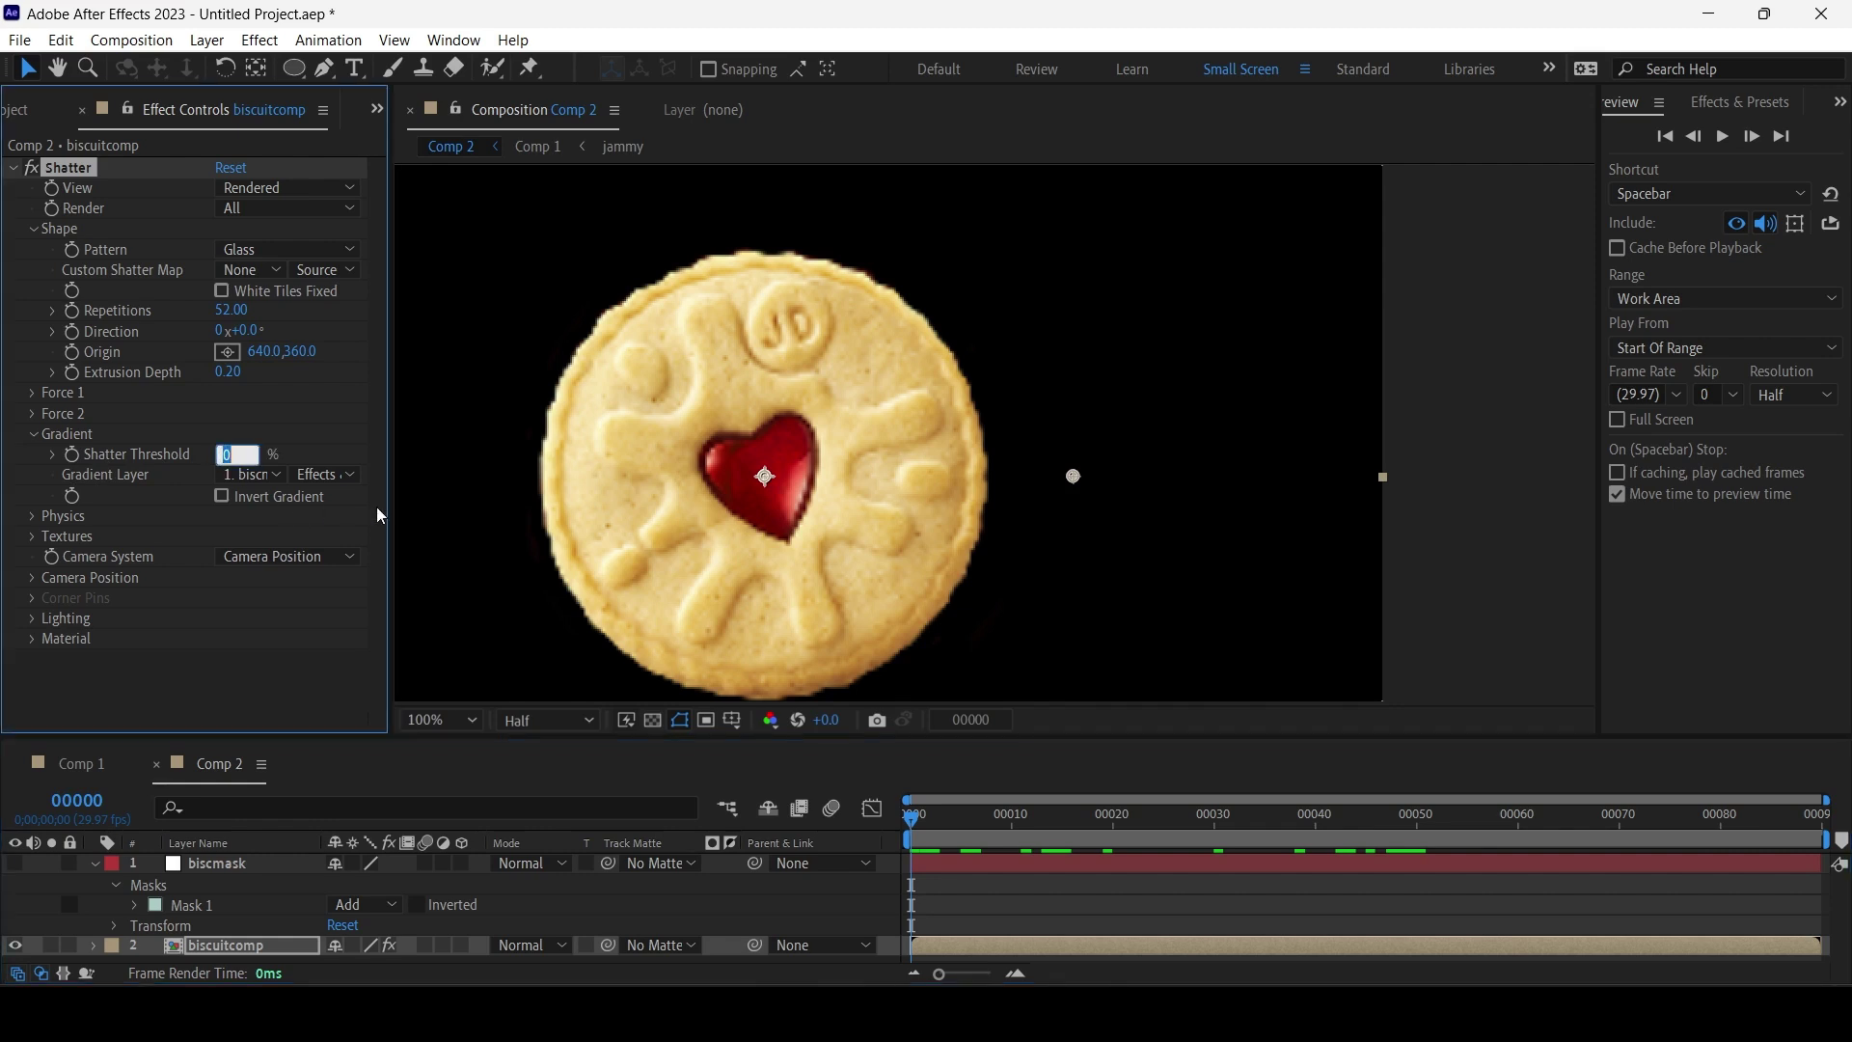
type("1")
key("Return")
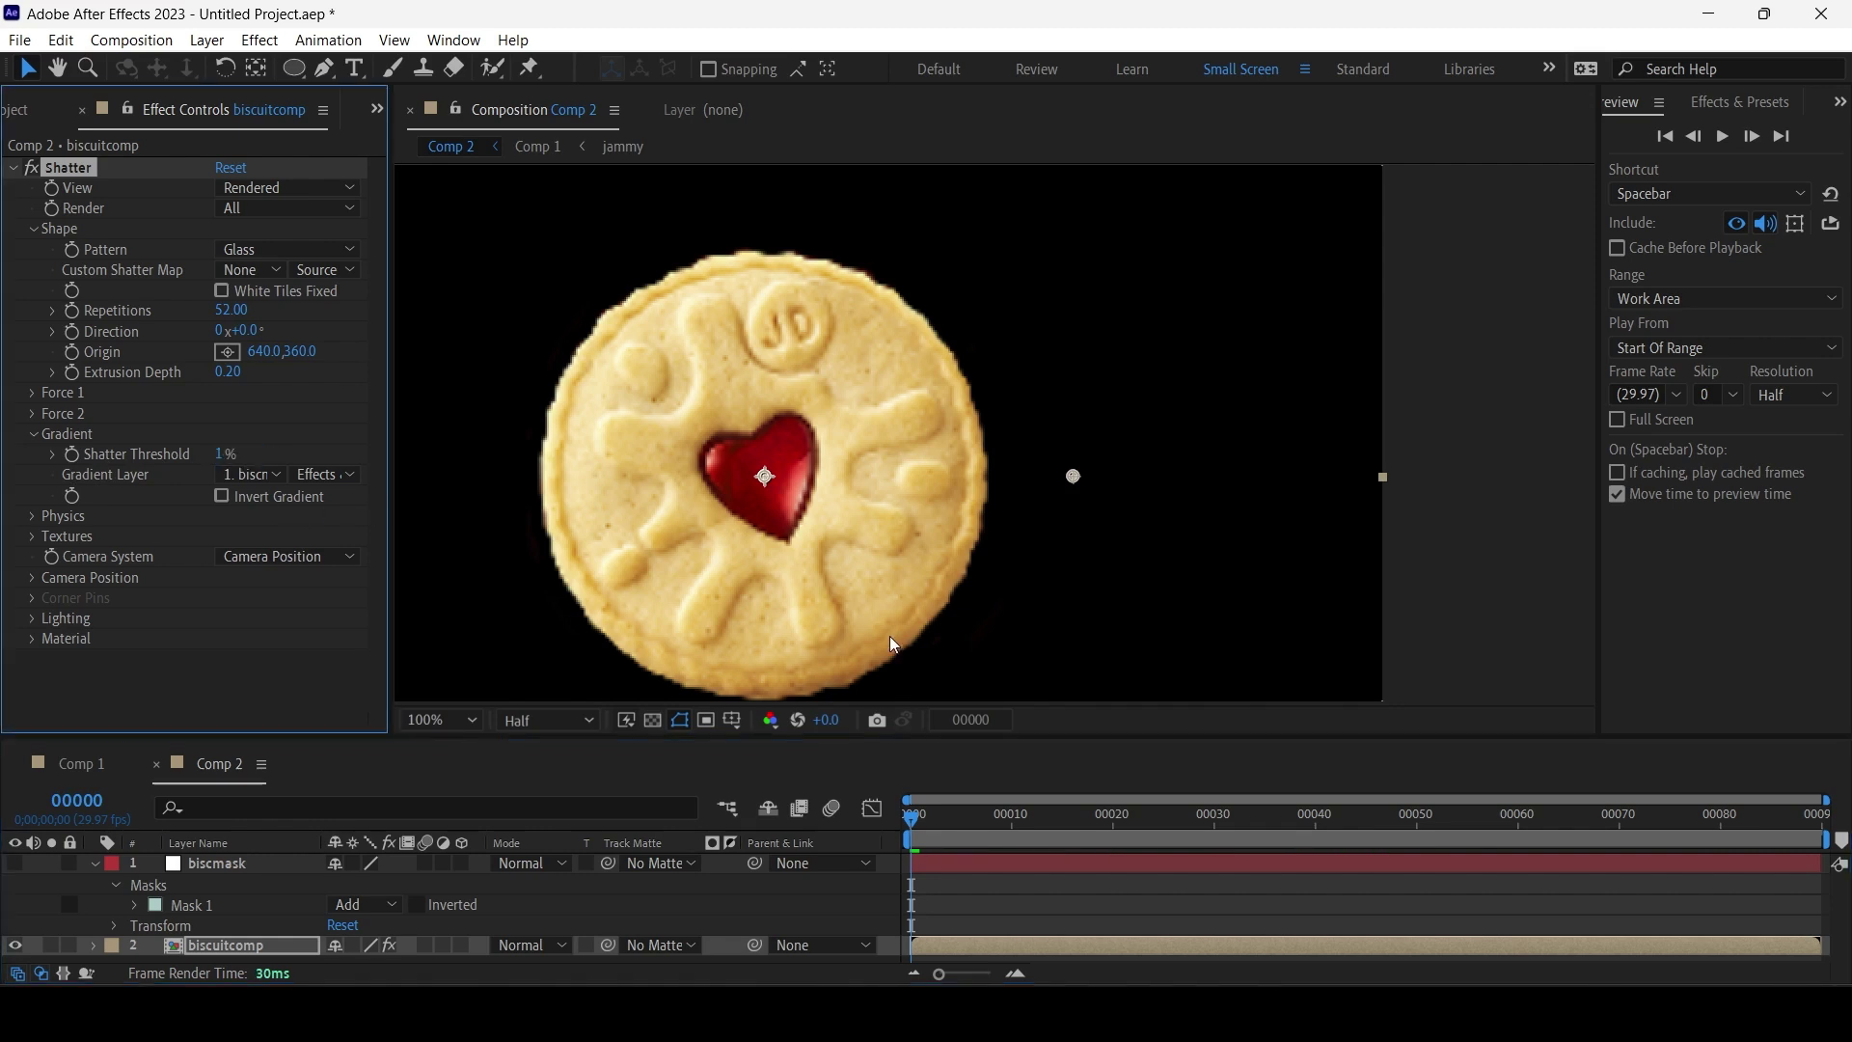
mouse_move(953, 815)
left_mouse_down()
mouse_move(1095, 815)
mouse_move(912, 815)
mouse_move(961, 815)
left_mouse_up()
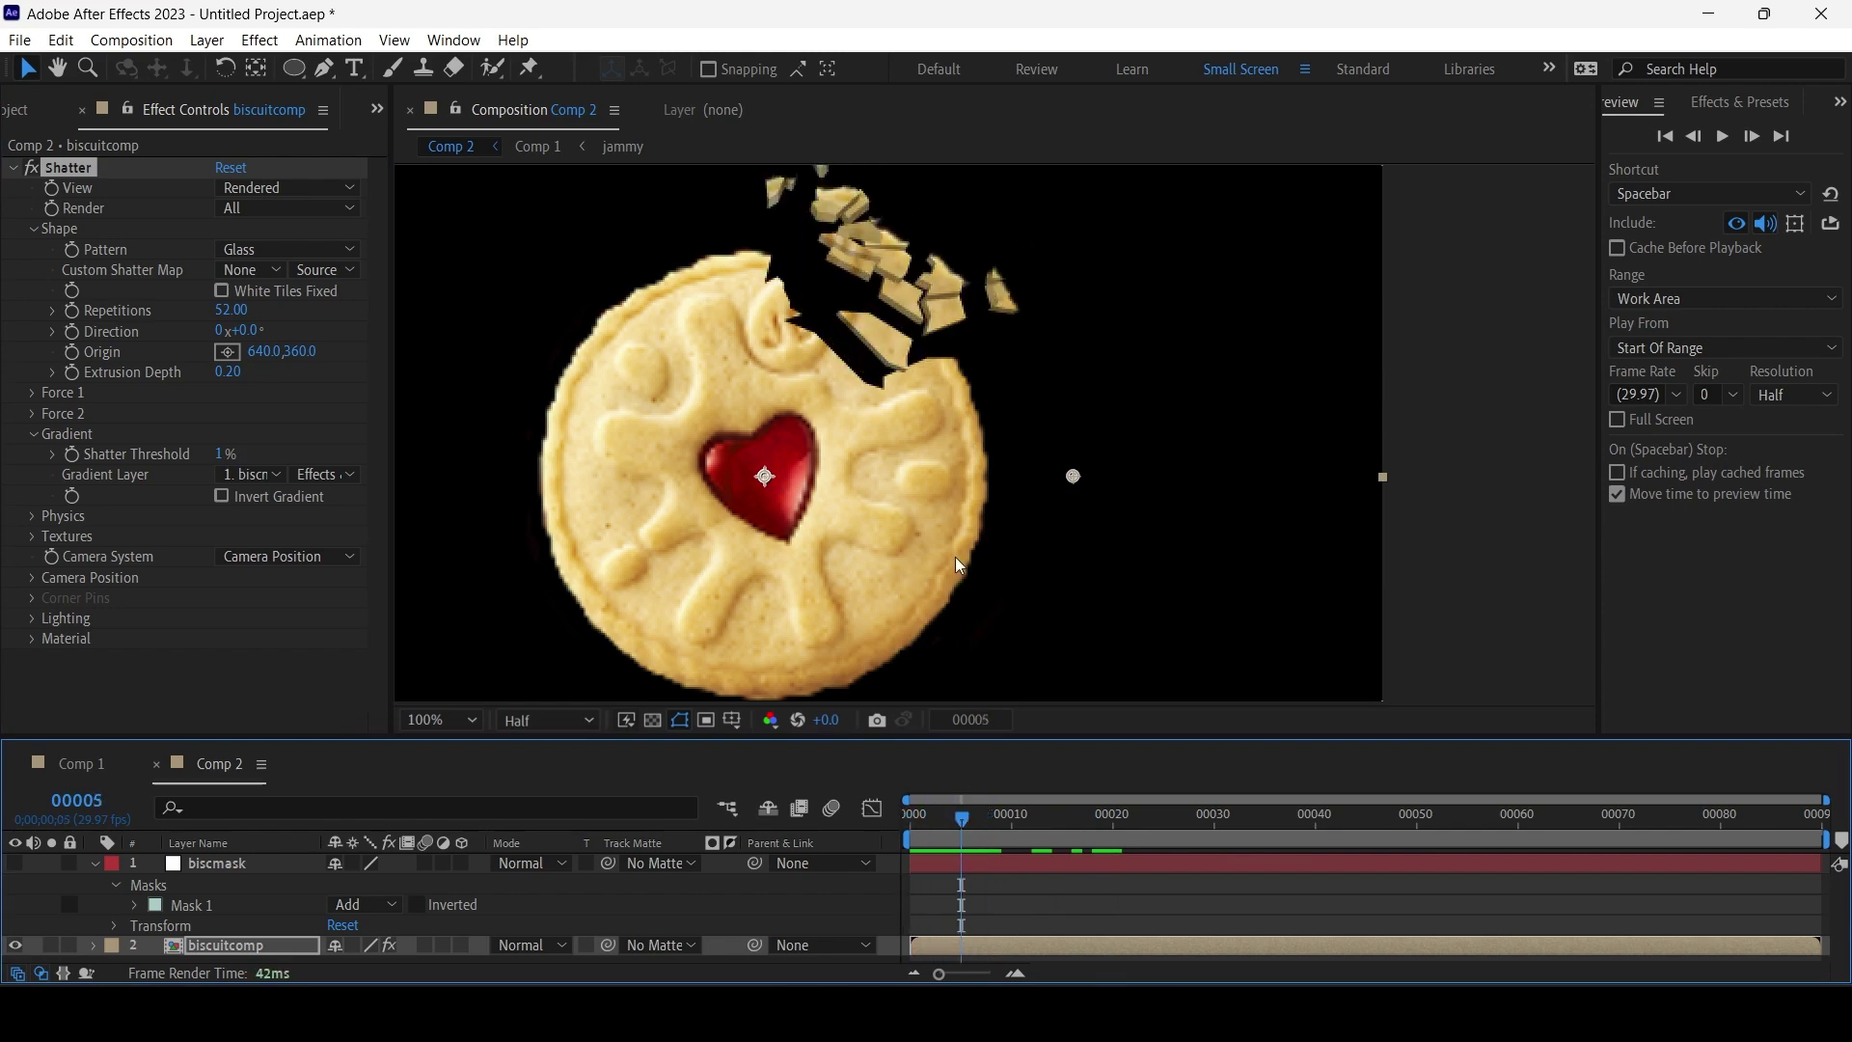
left_click_drag(964, 580, 869, 636)
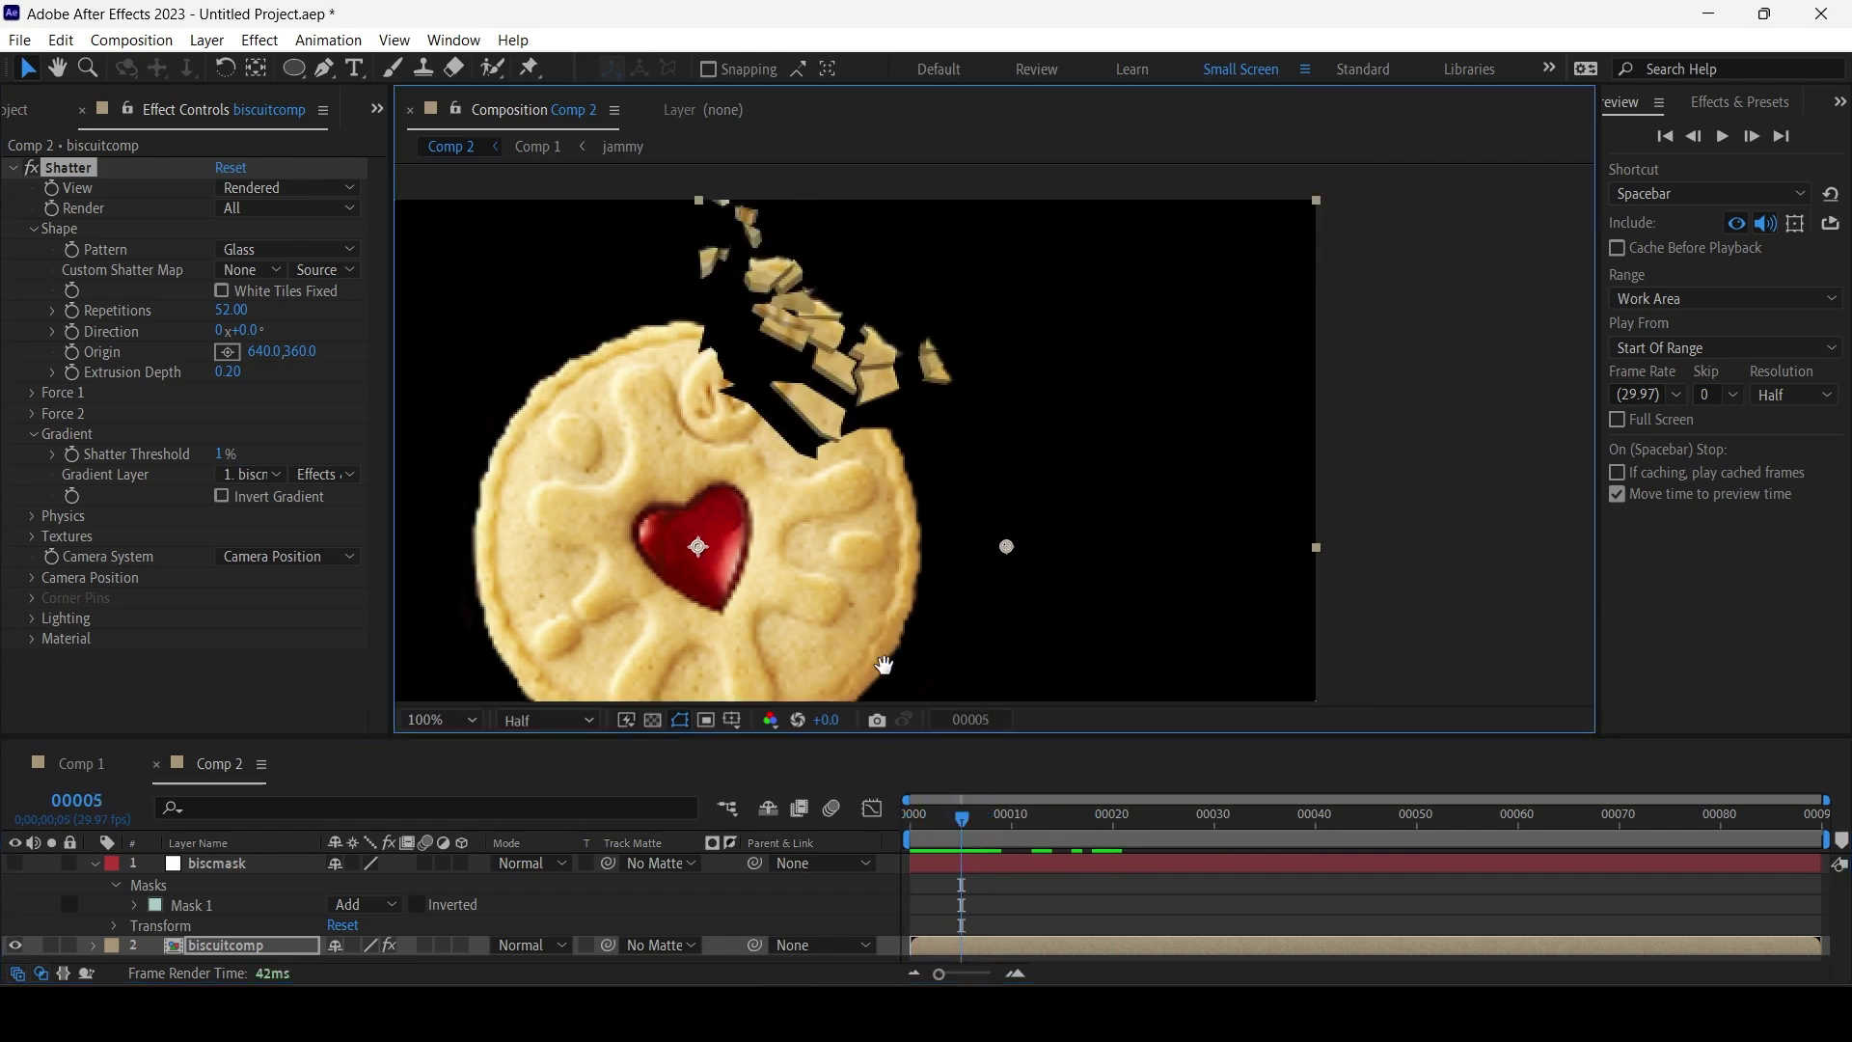
Set Shatter Repetitions to 99 and preview the result.
left_click(1722, 137)
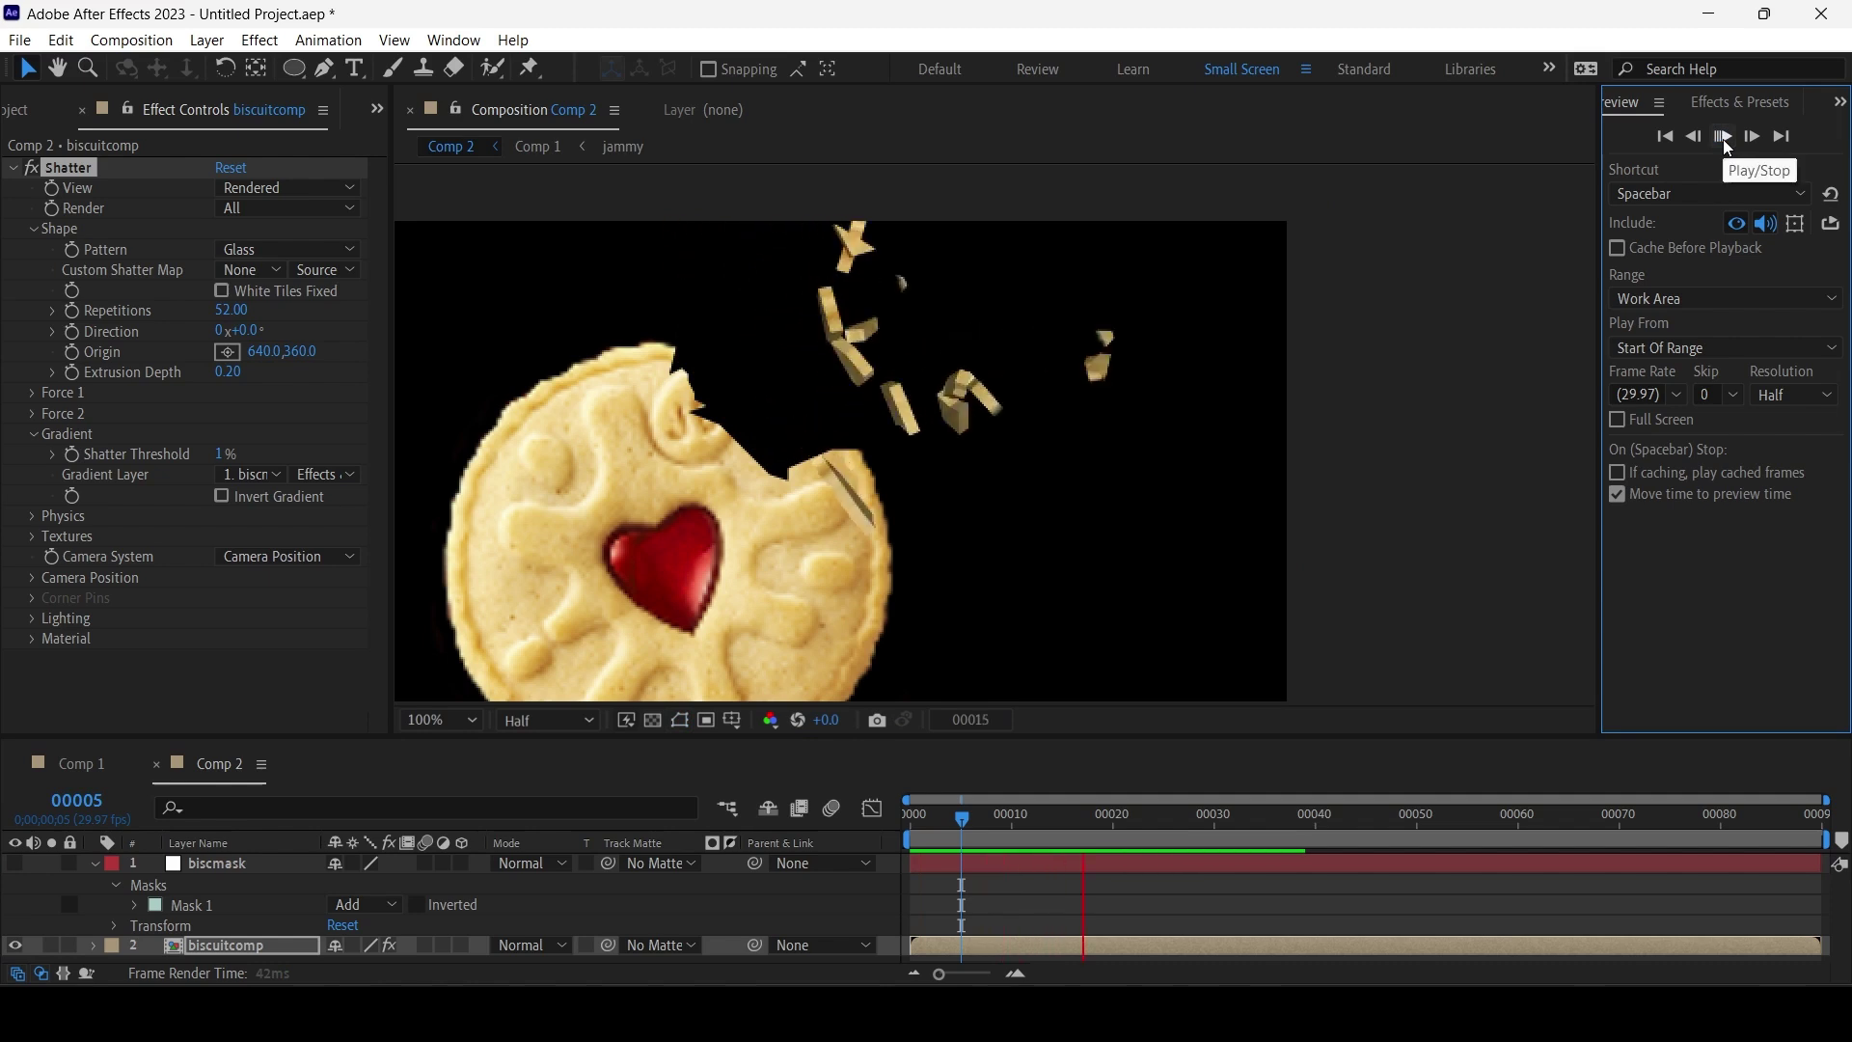
key("space")
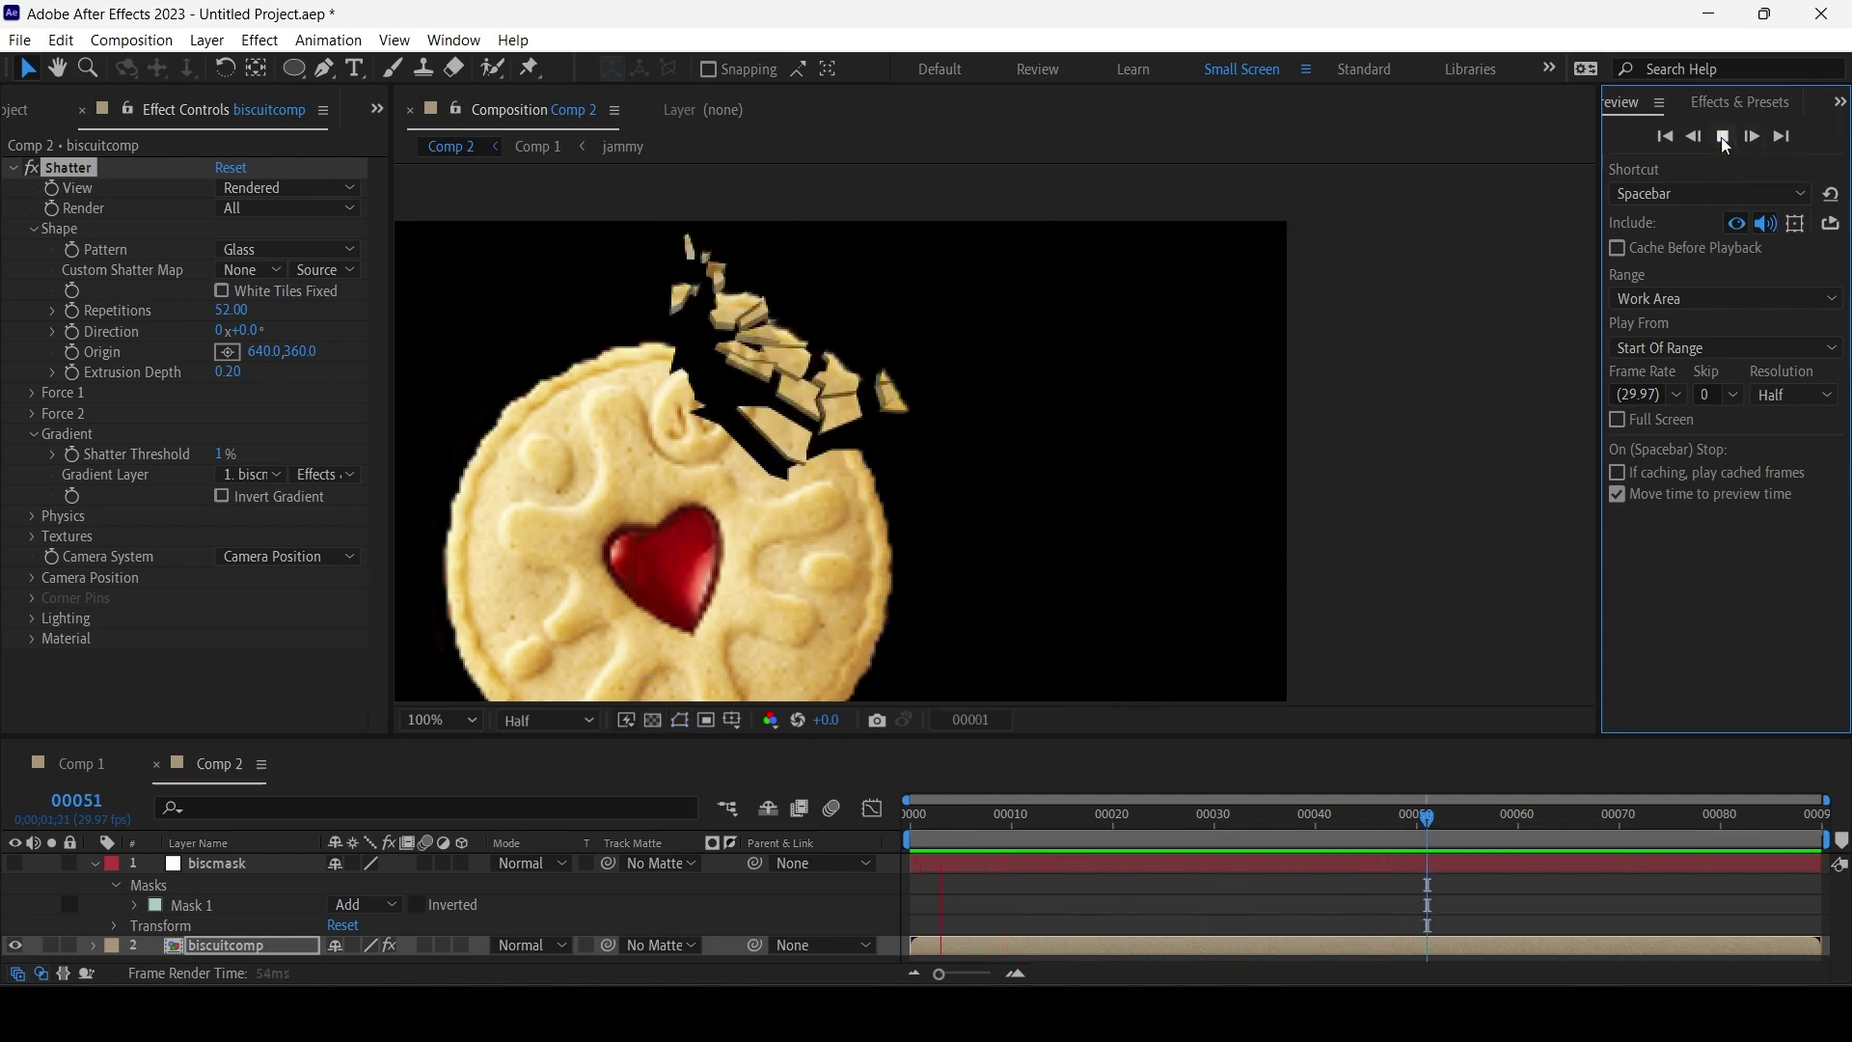
key("space")
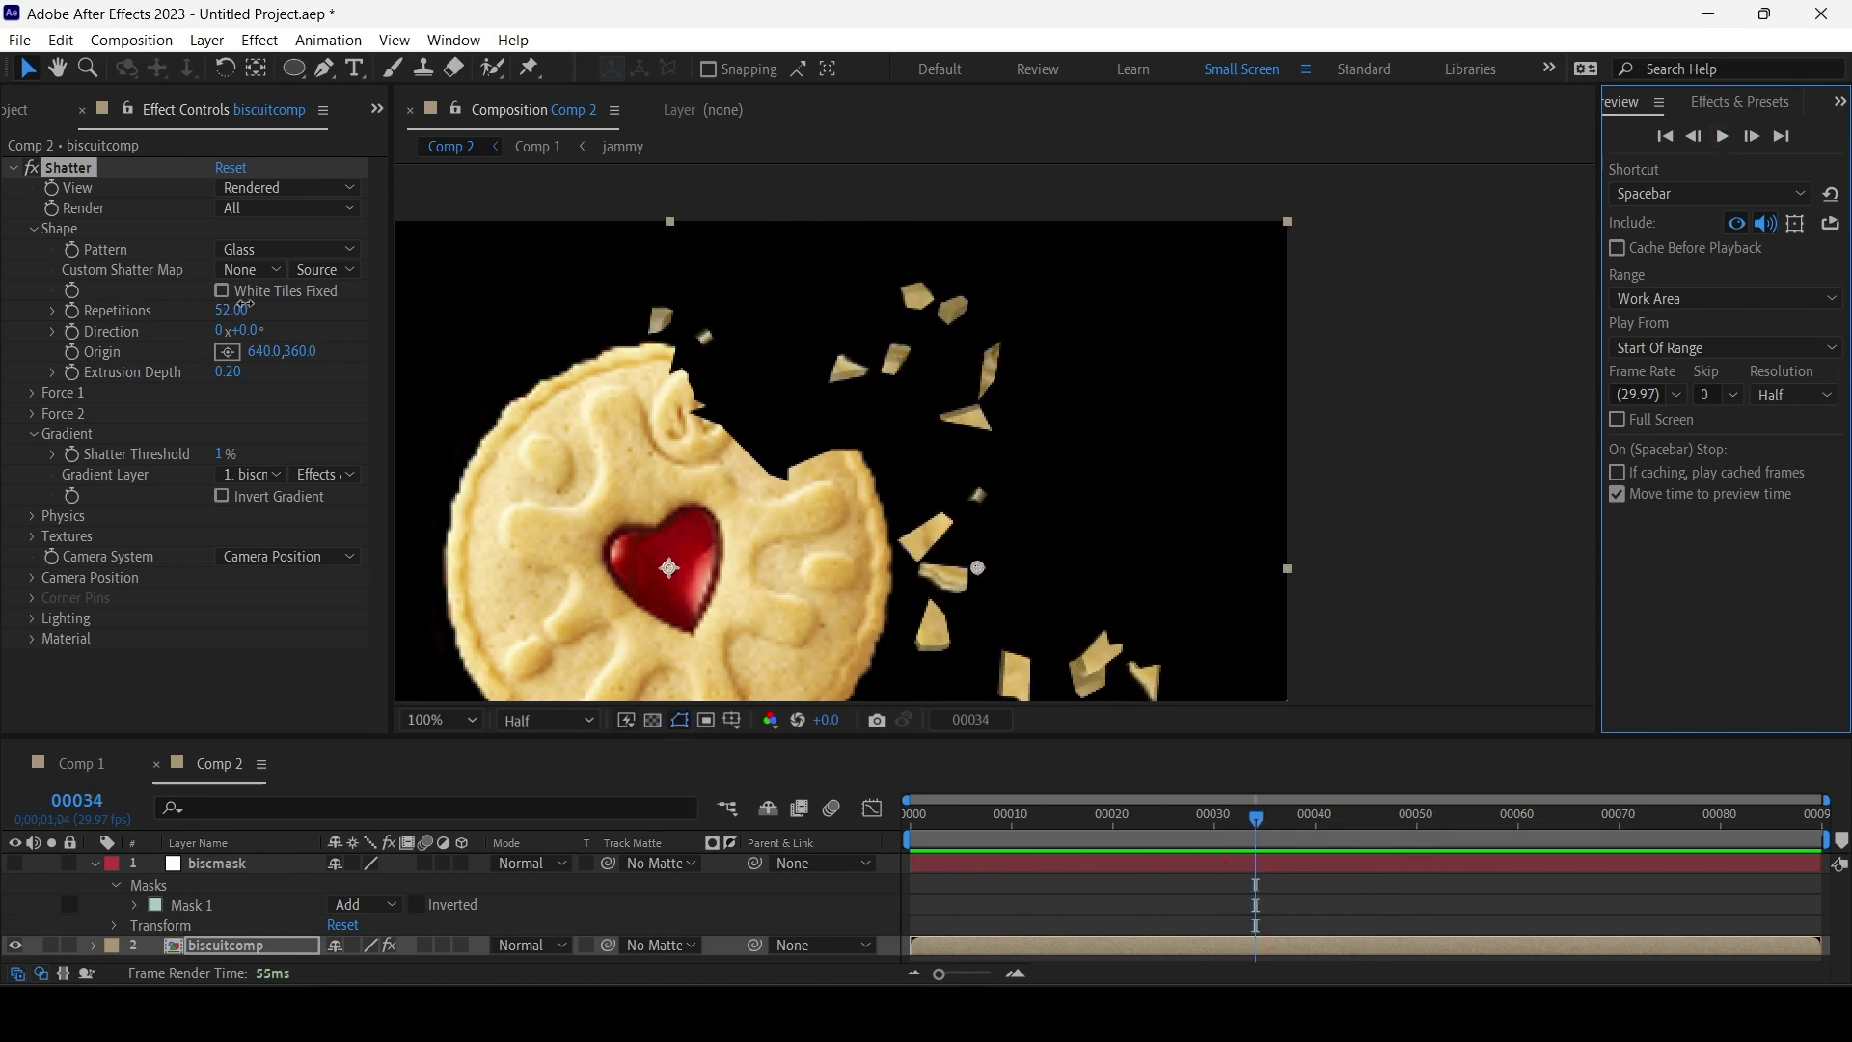
left_click(244, 307)
key("Return")
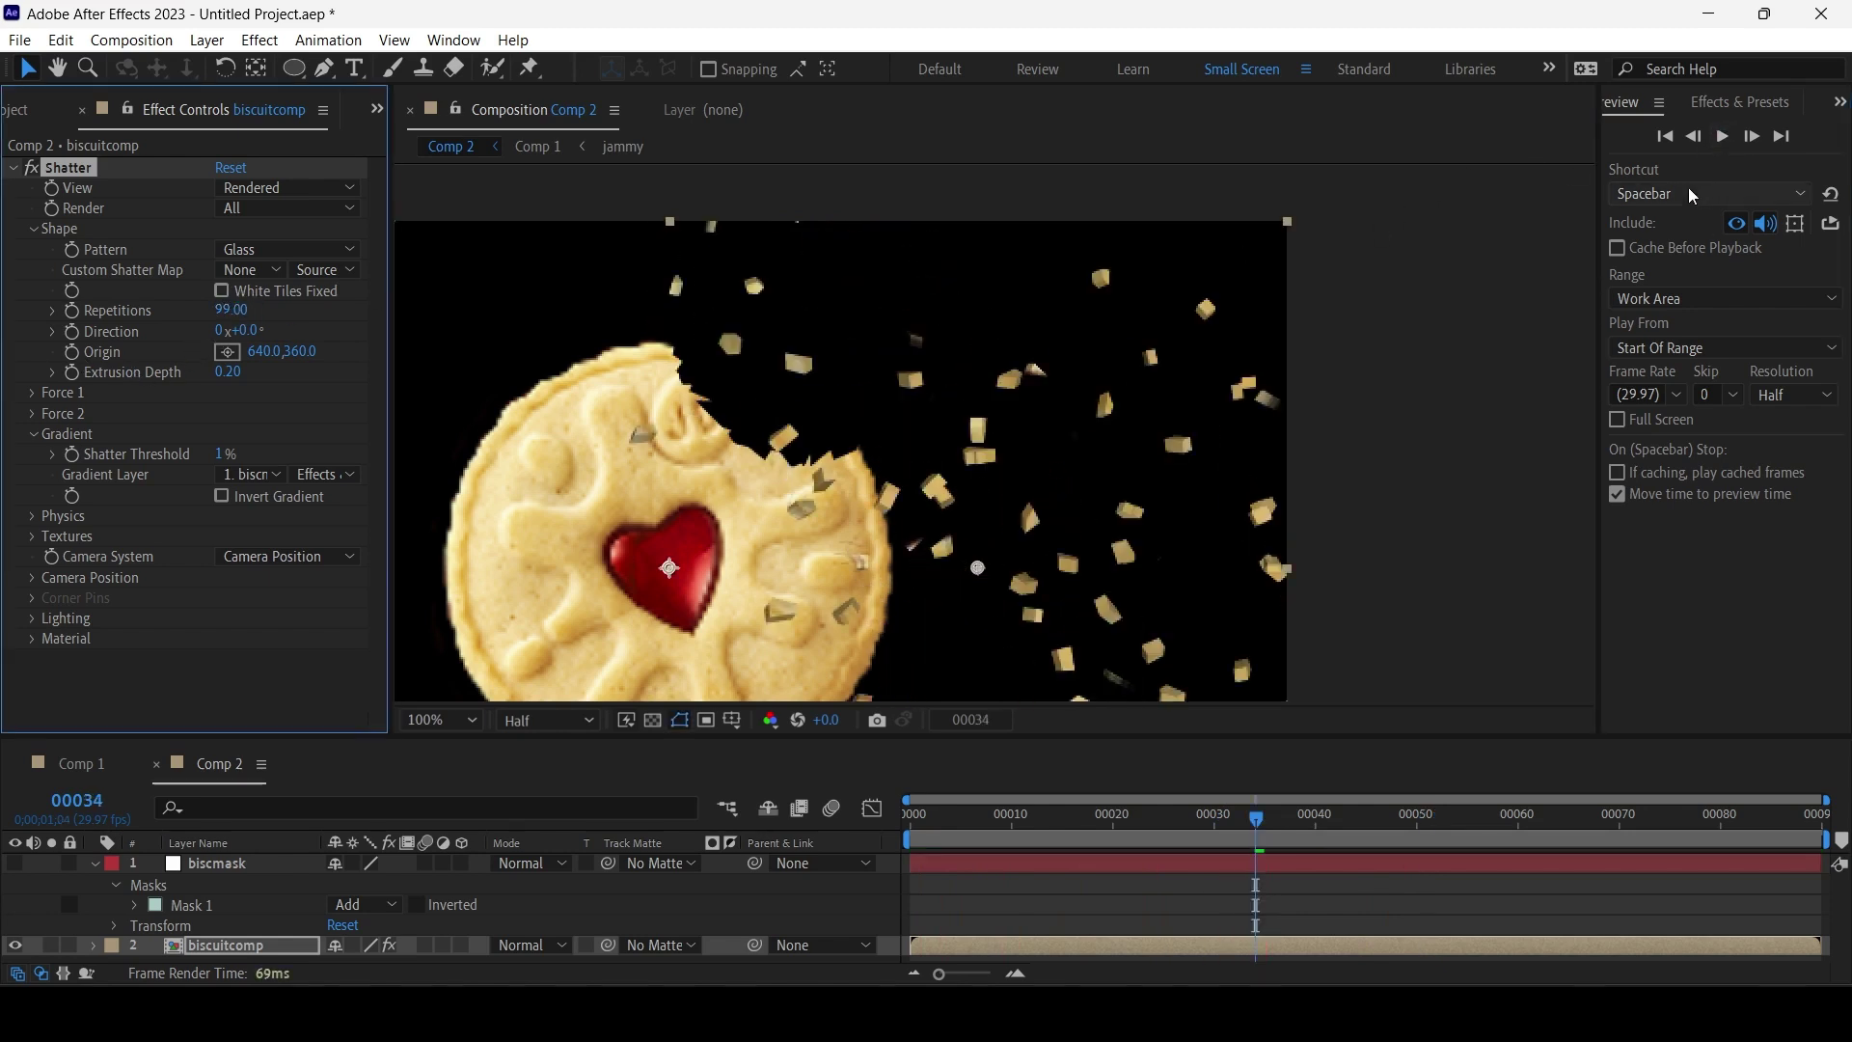
left_click(1722, 138)
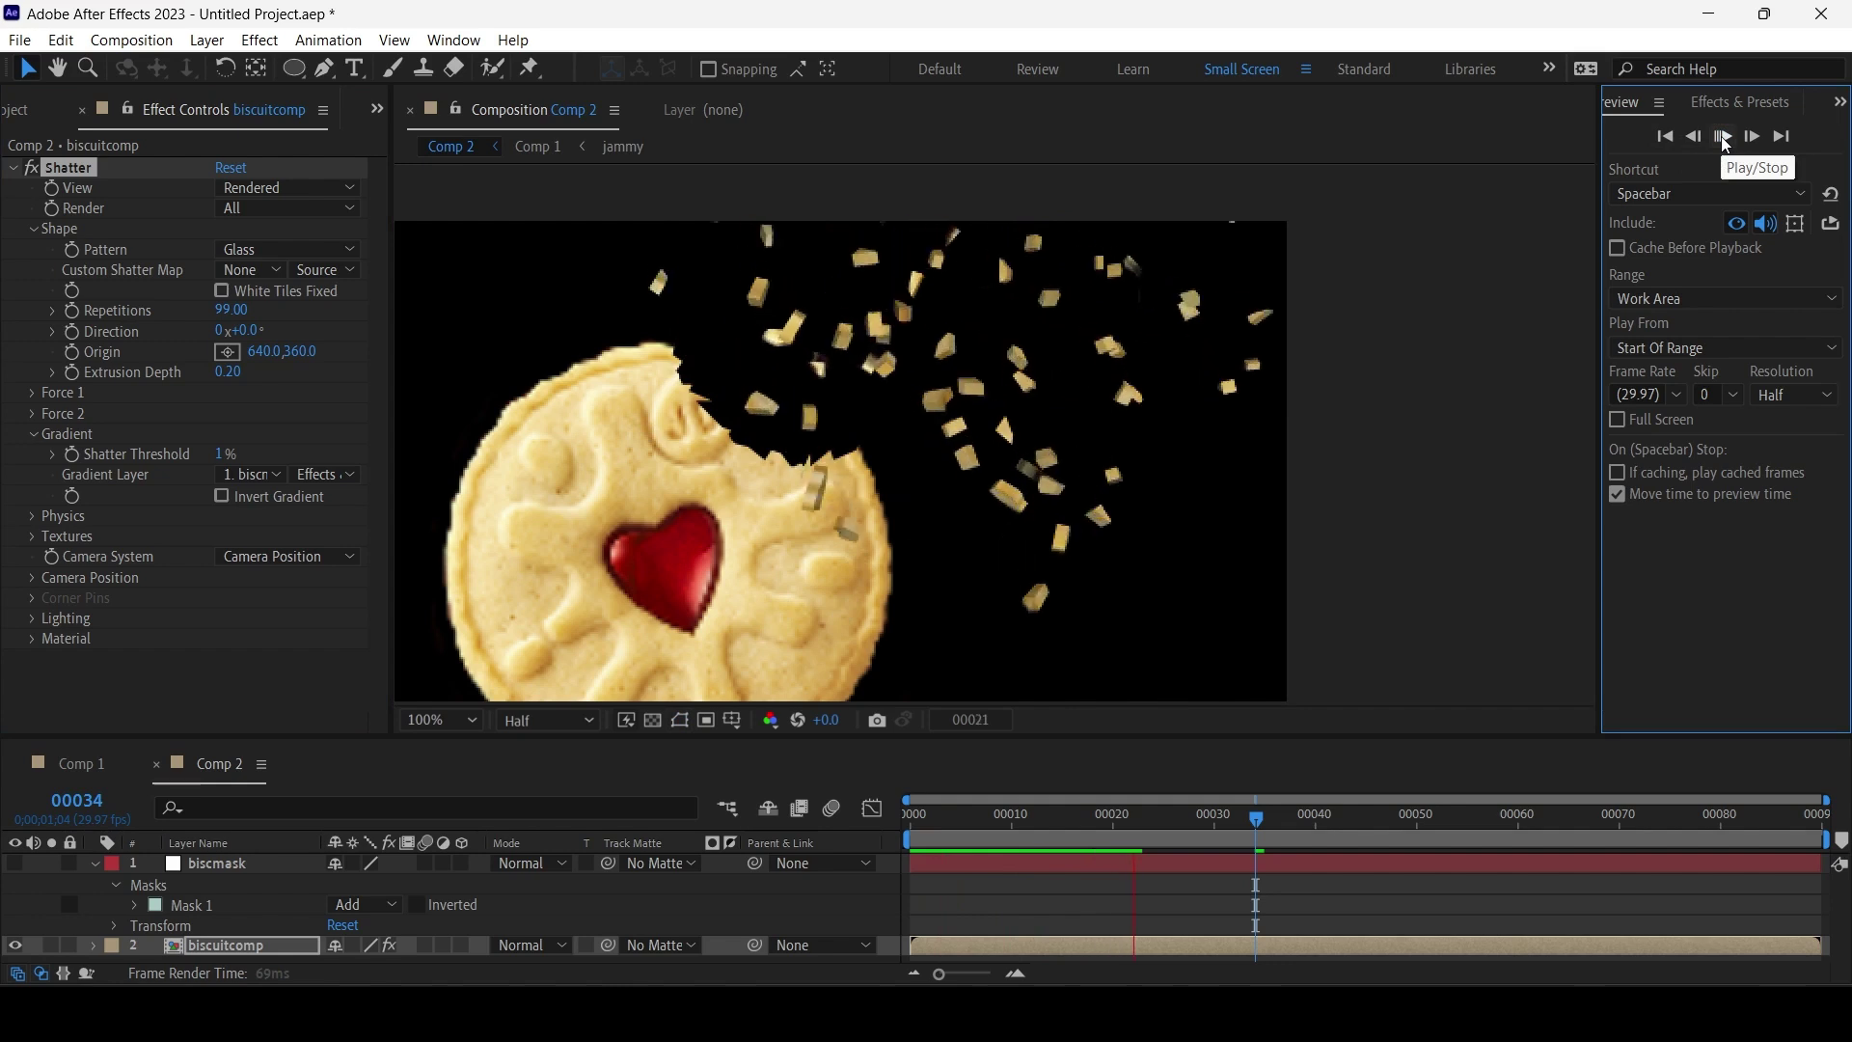
key("space")
Lower Repetitions to 60, set Extrusion Depth to 0.1, and preview.
left_click(232, 308)
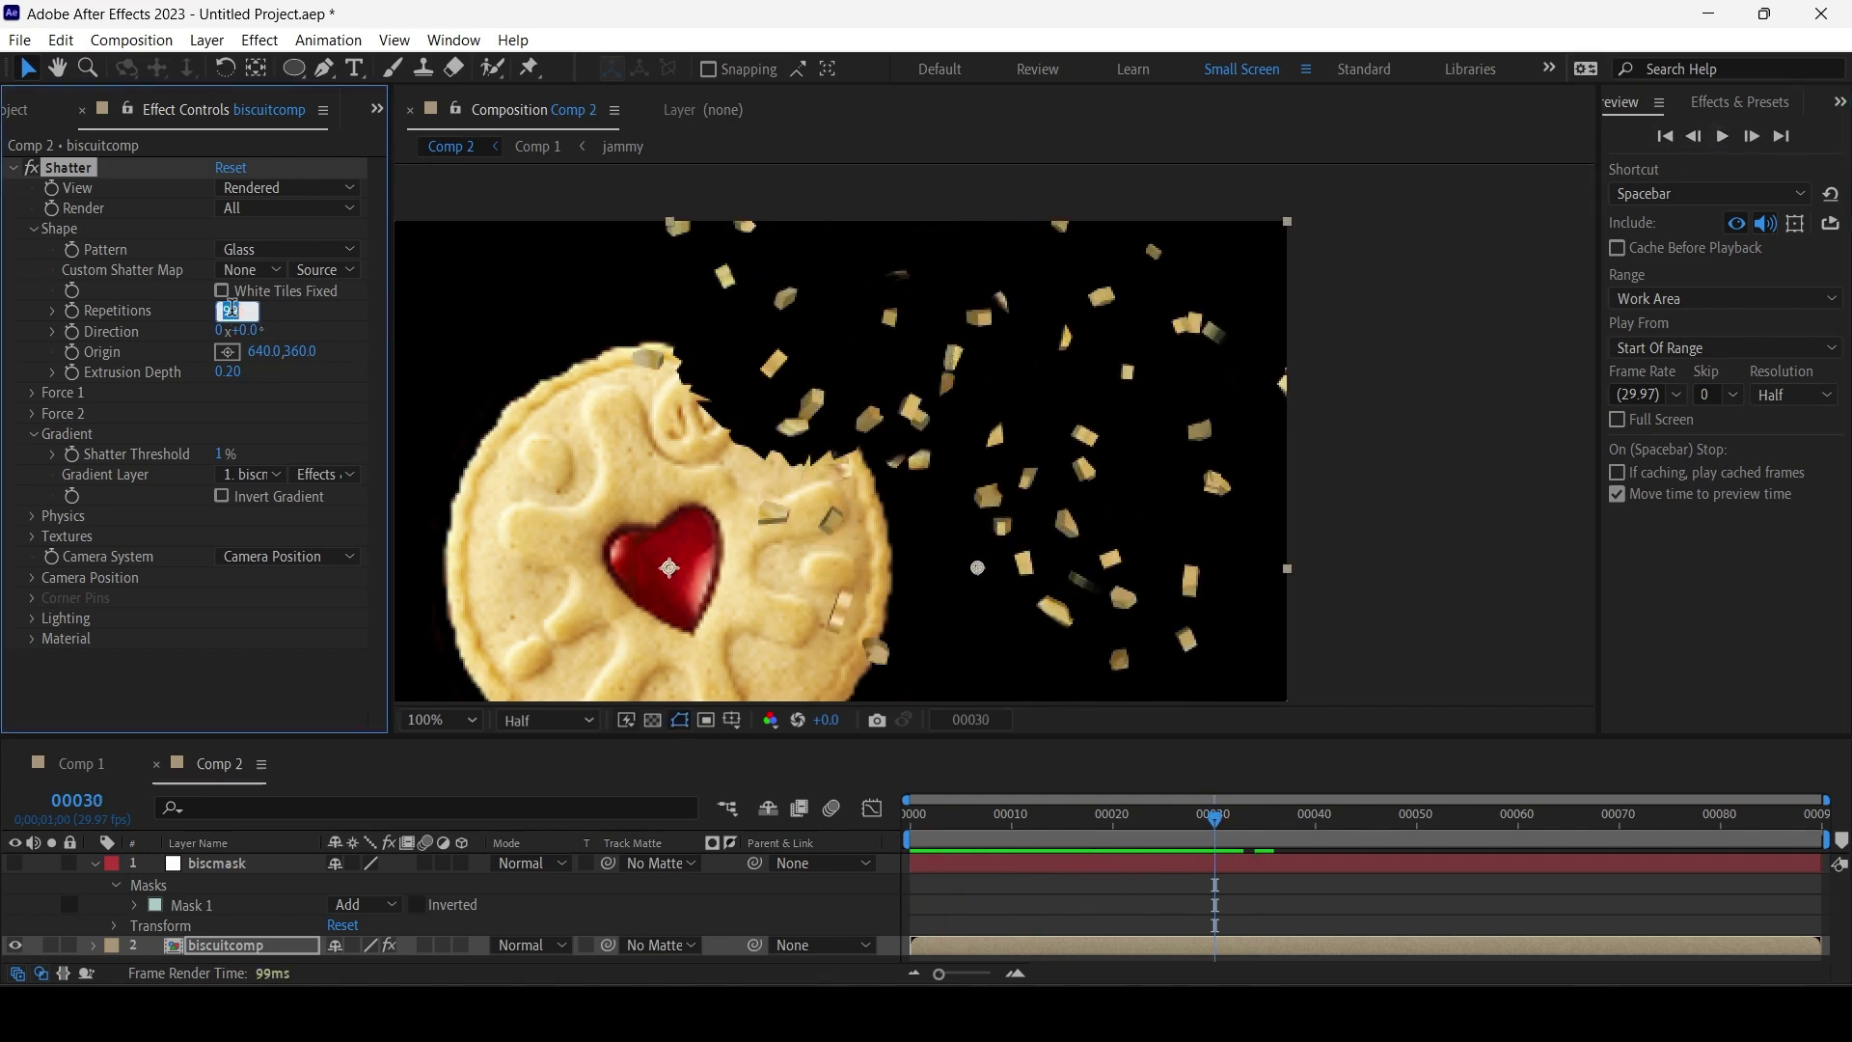
key("Return")
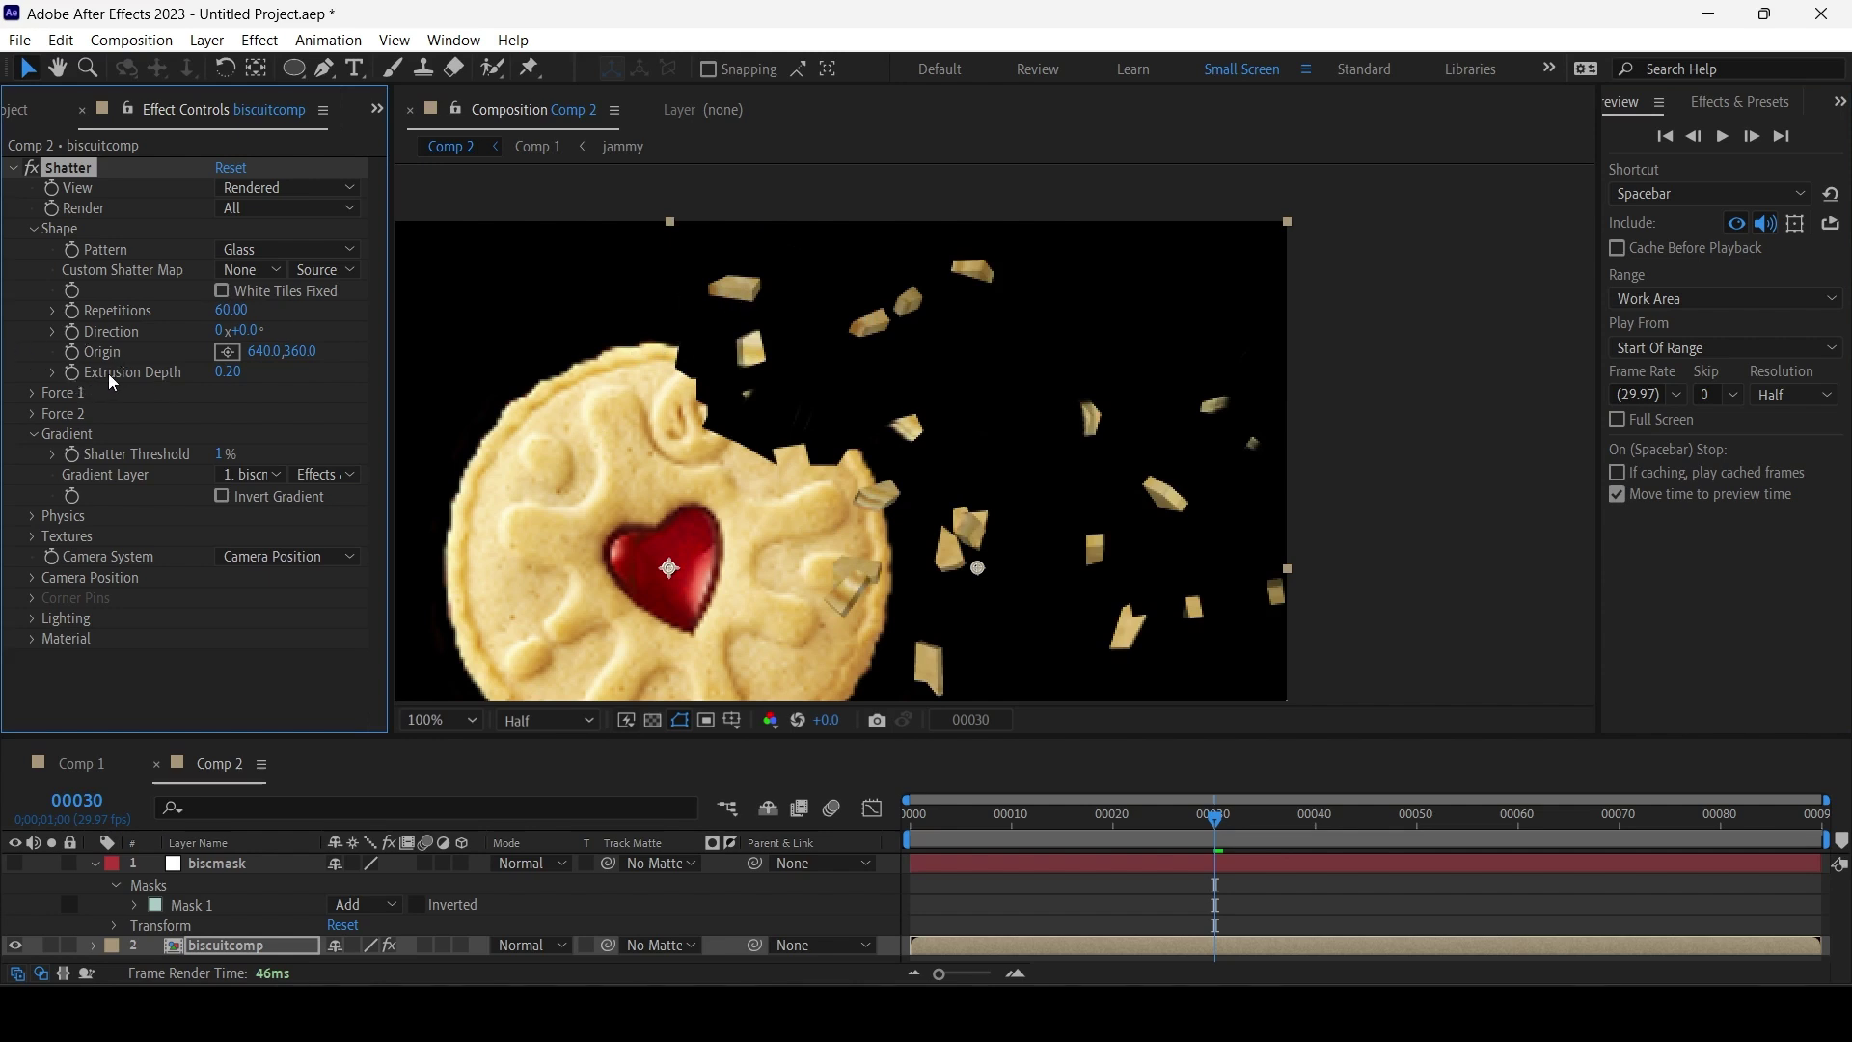
left_click(229, 373)
type("0.1")
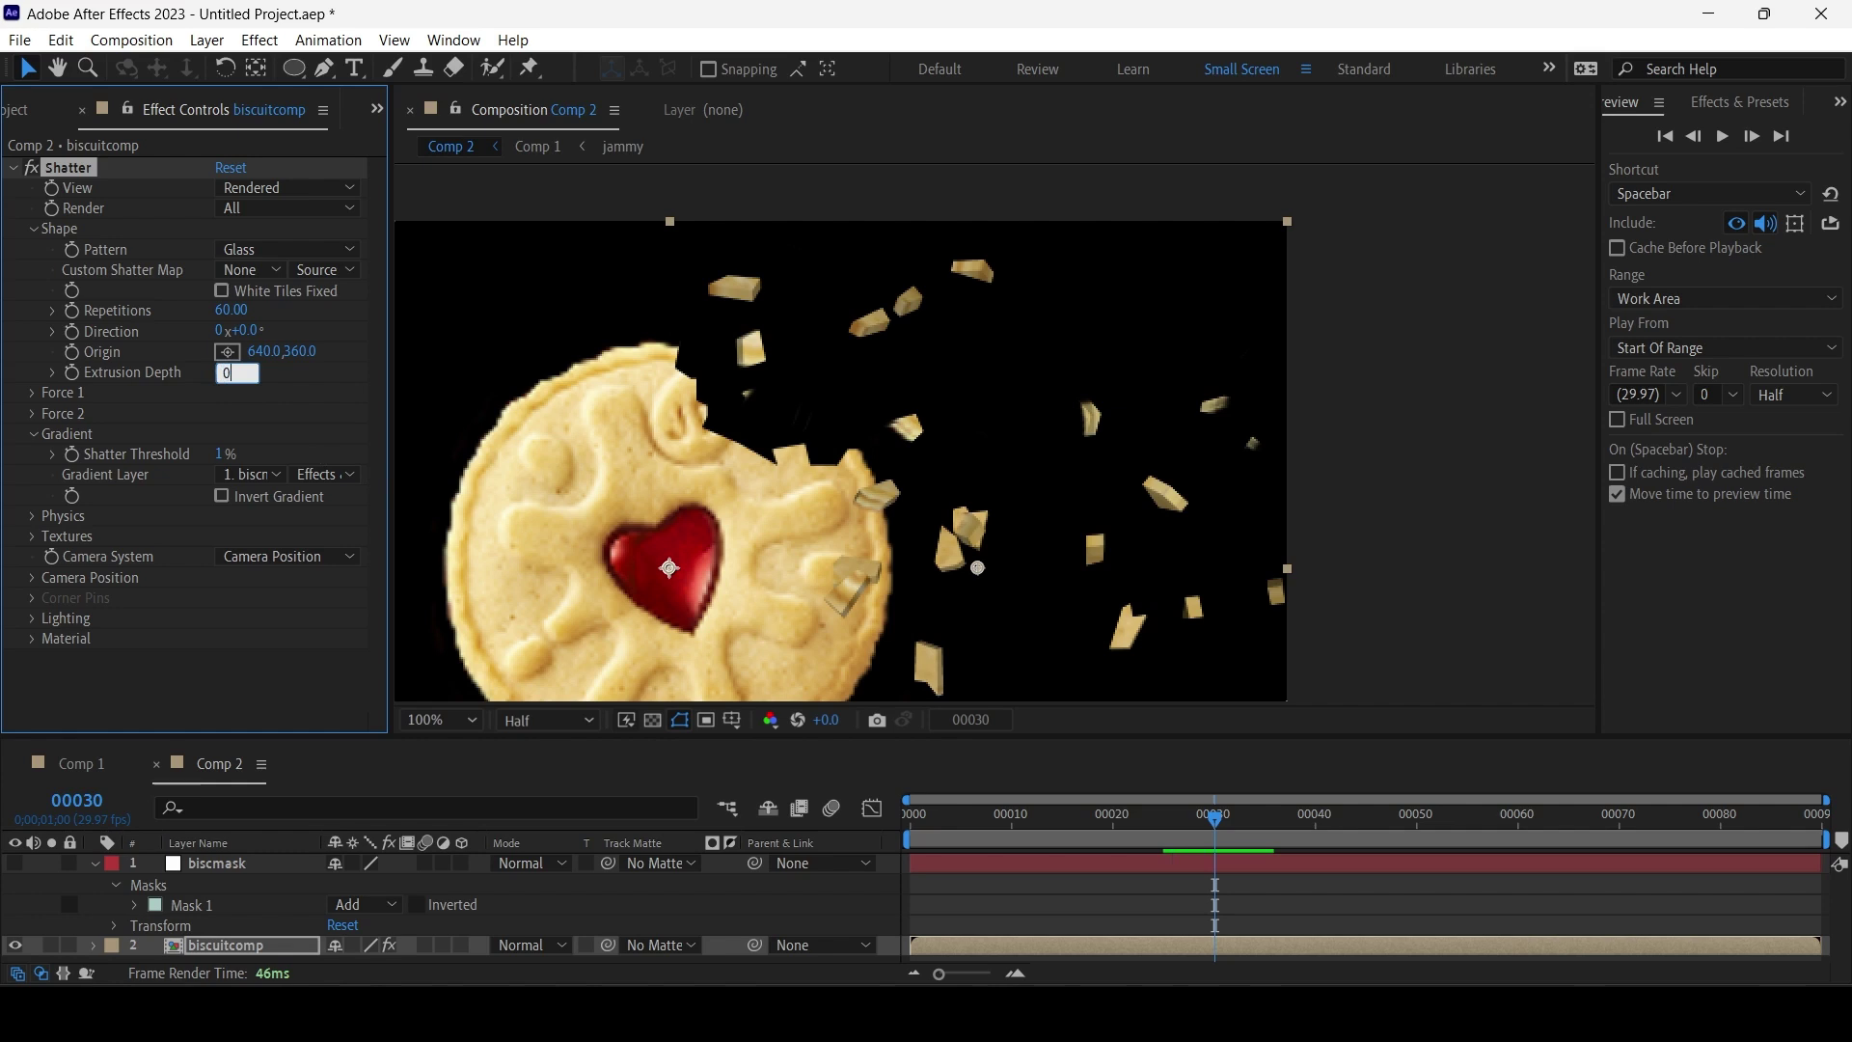
key("Return")
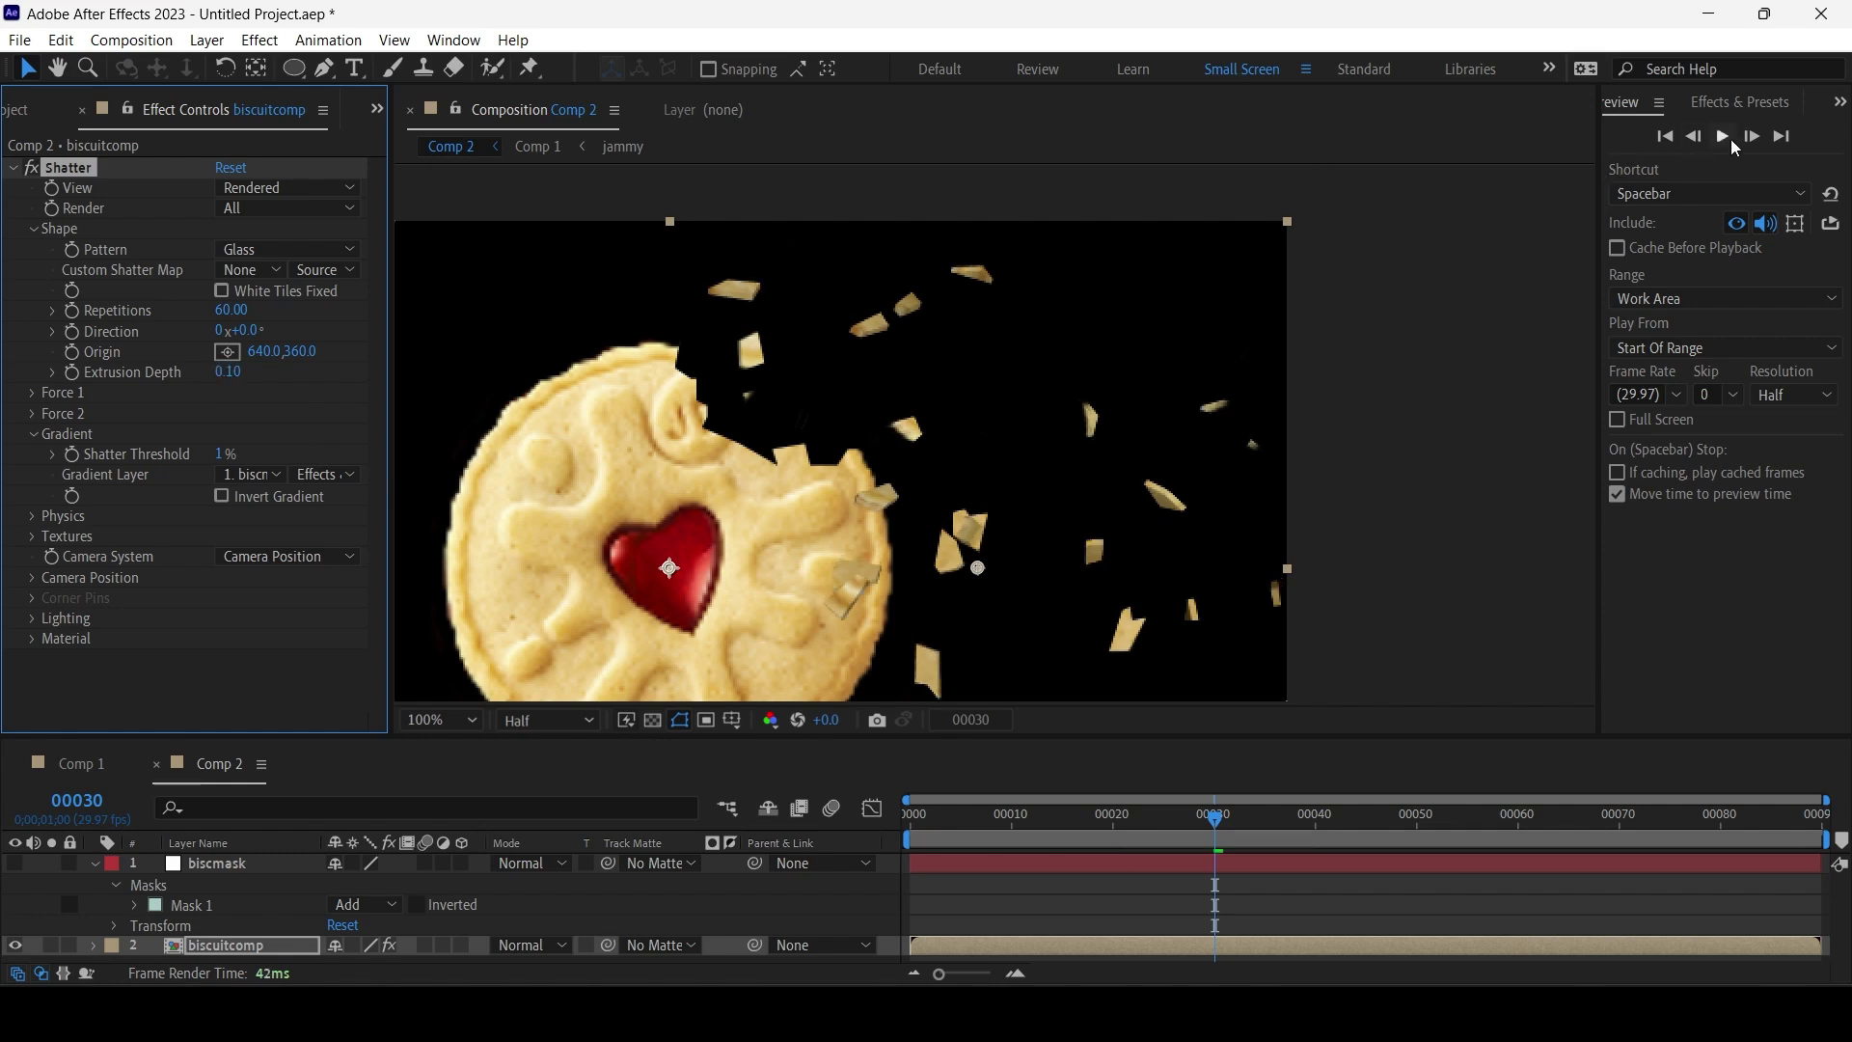
left_click(1731, 141)
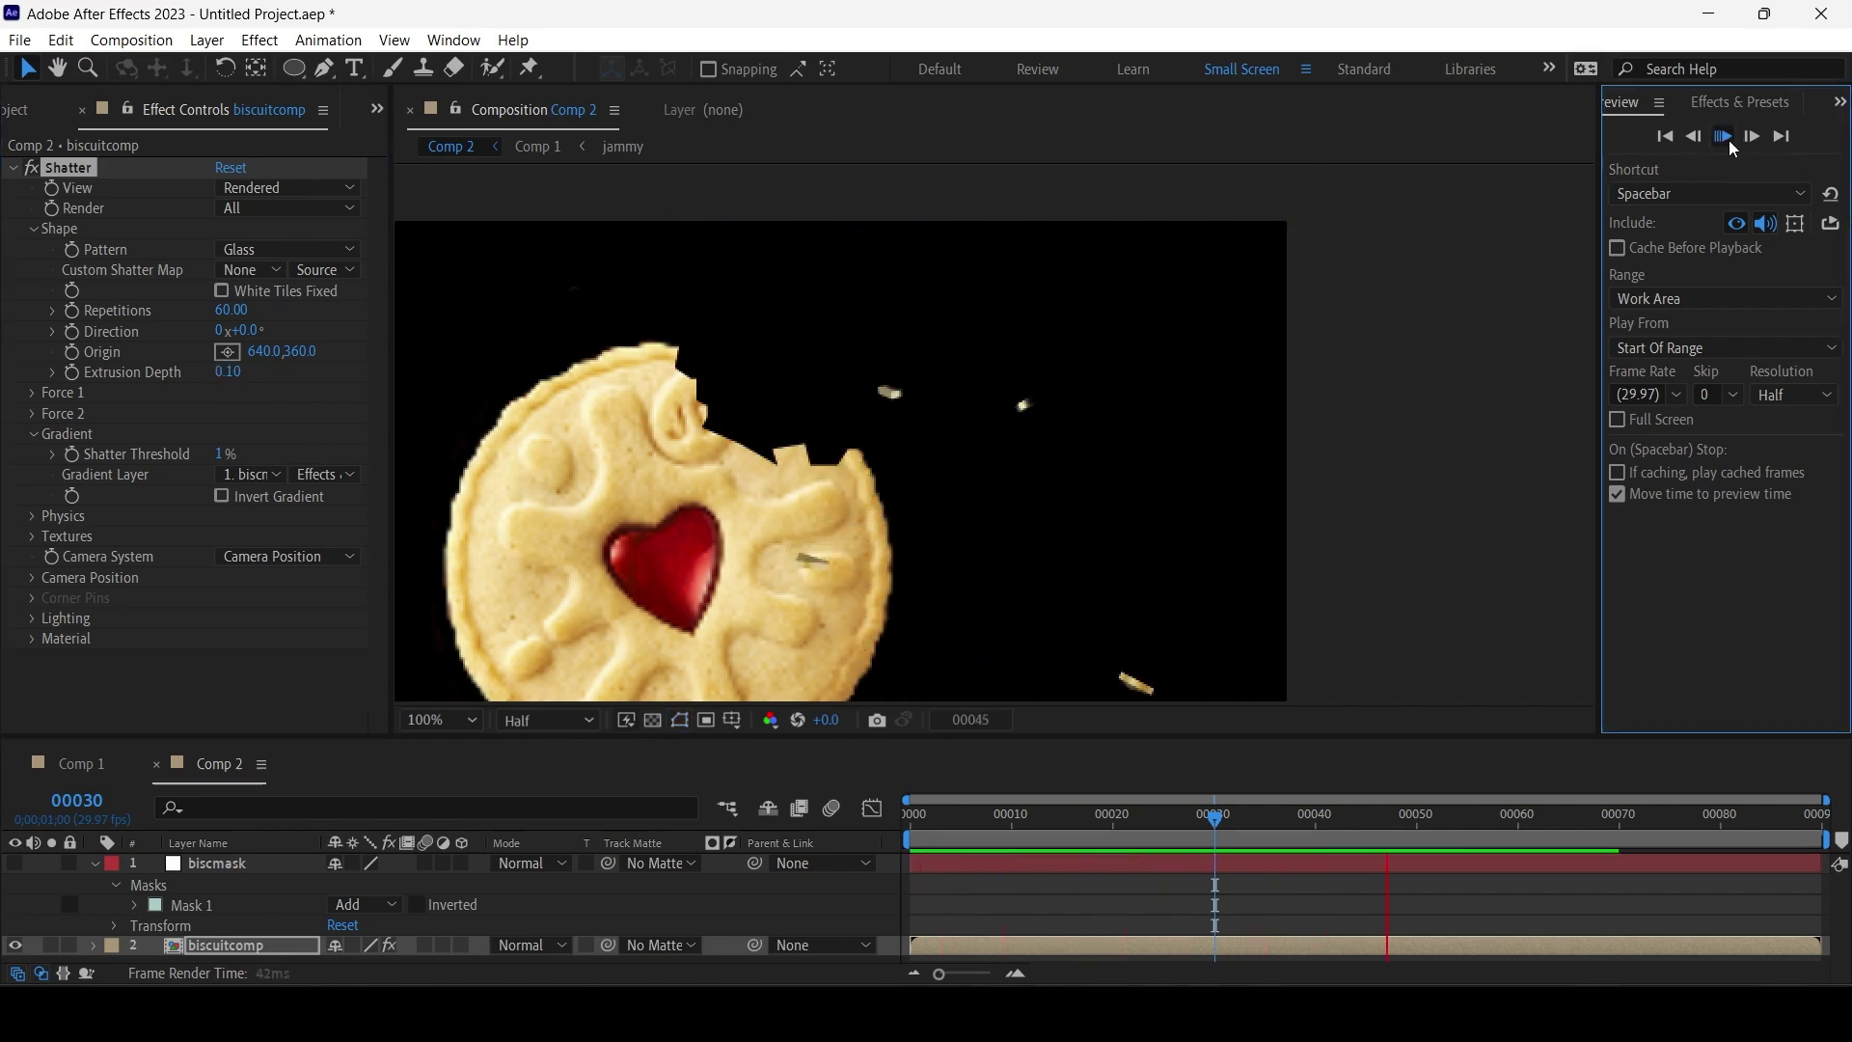
Select Mask 1 on biscmask and try it over the biscuit's right edge.
left_click(1725, 140)
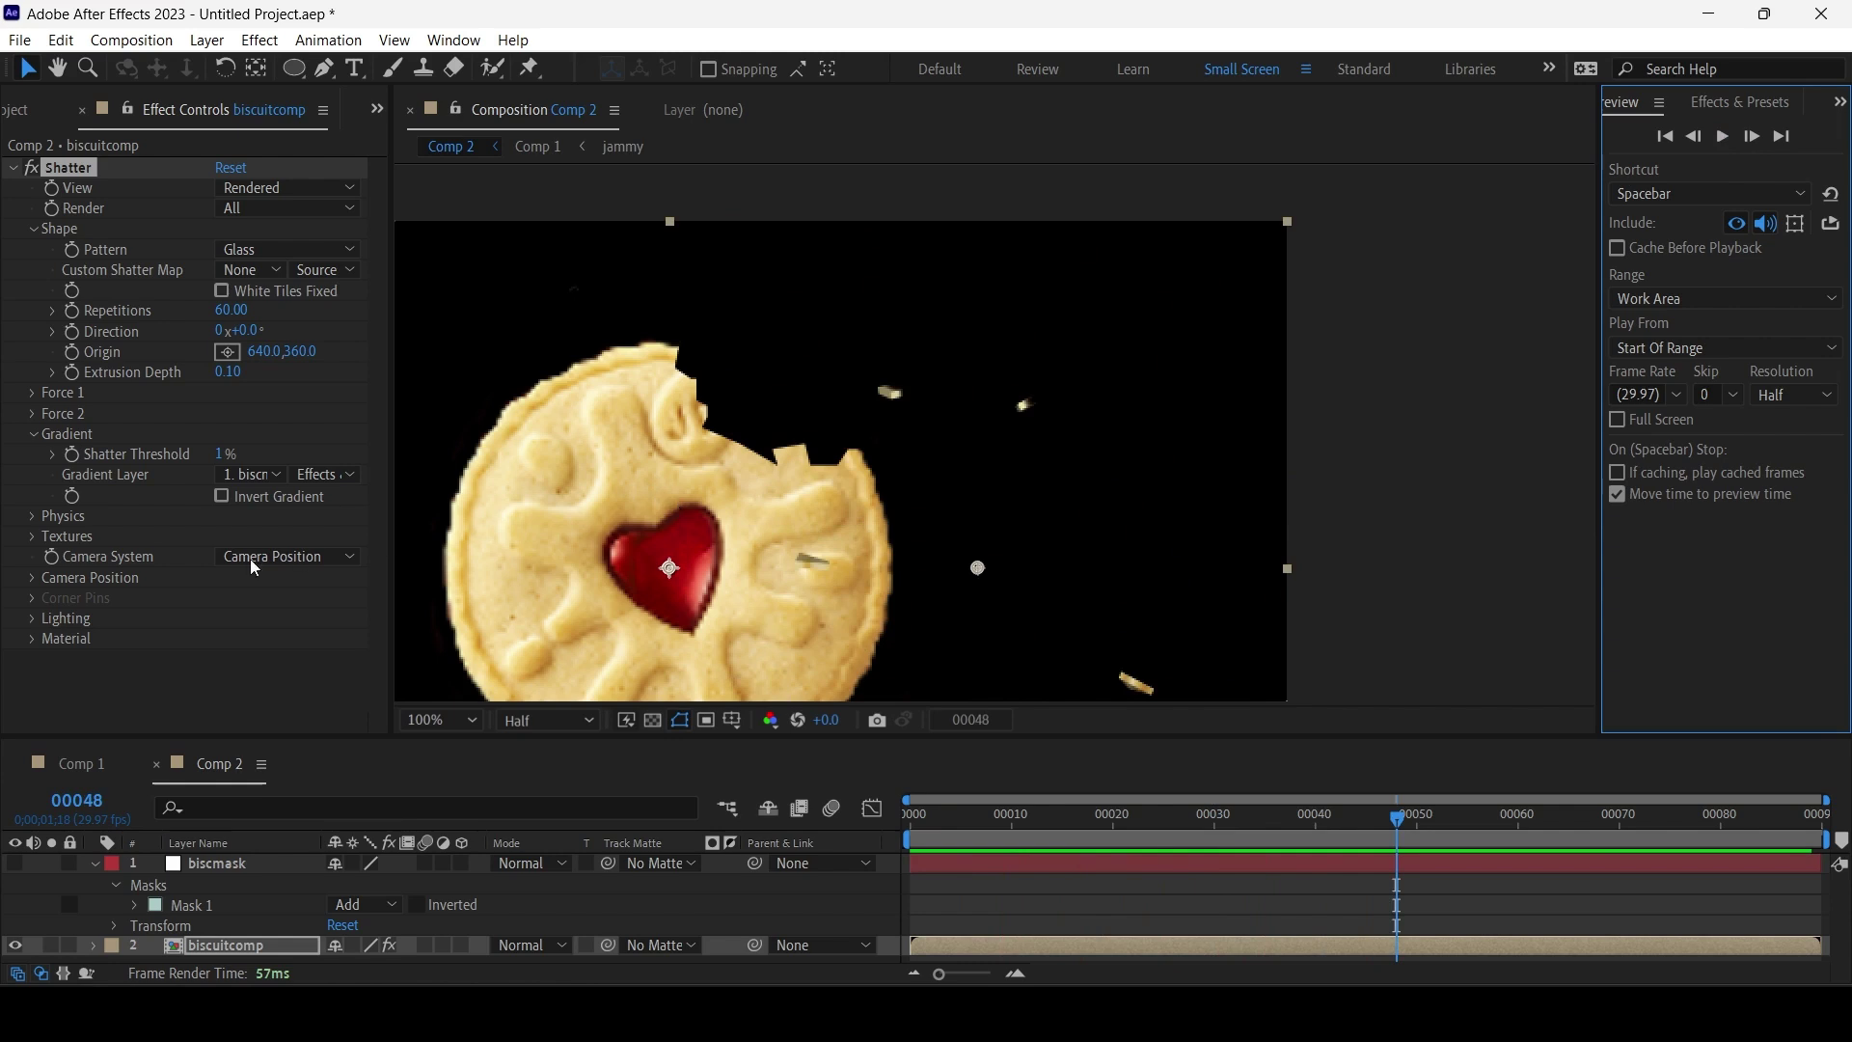
left_click(192, 907)
left_click_drag(950, 329, 1058, 491)
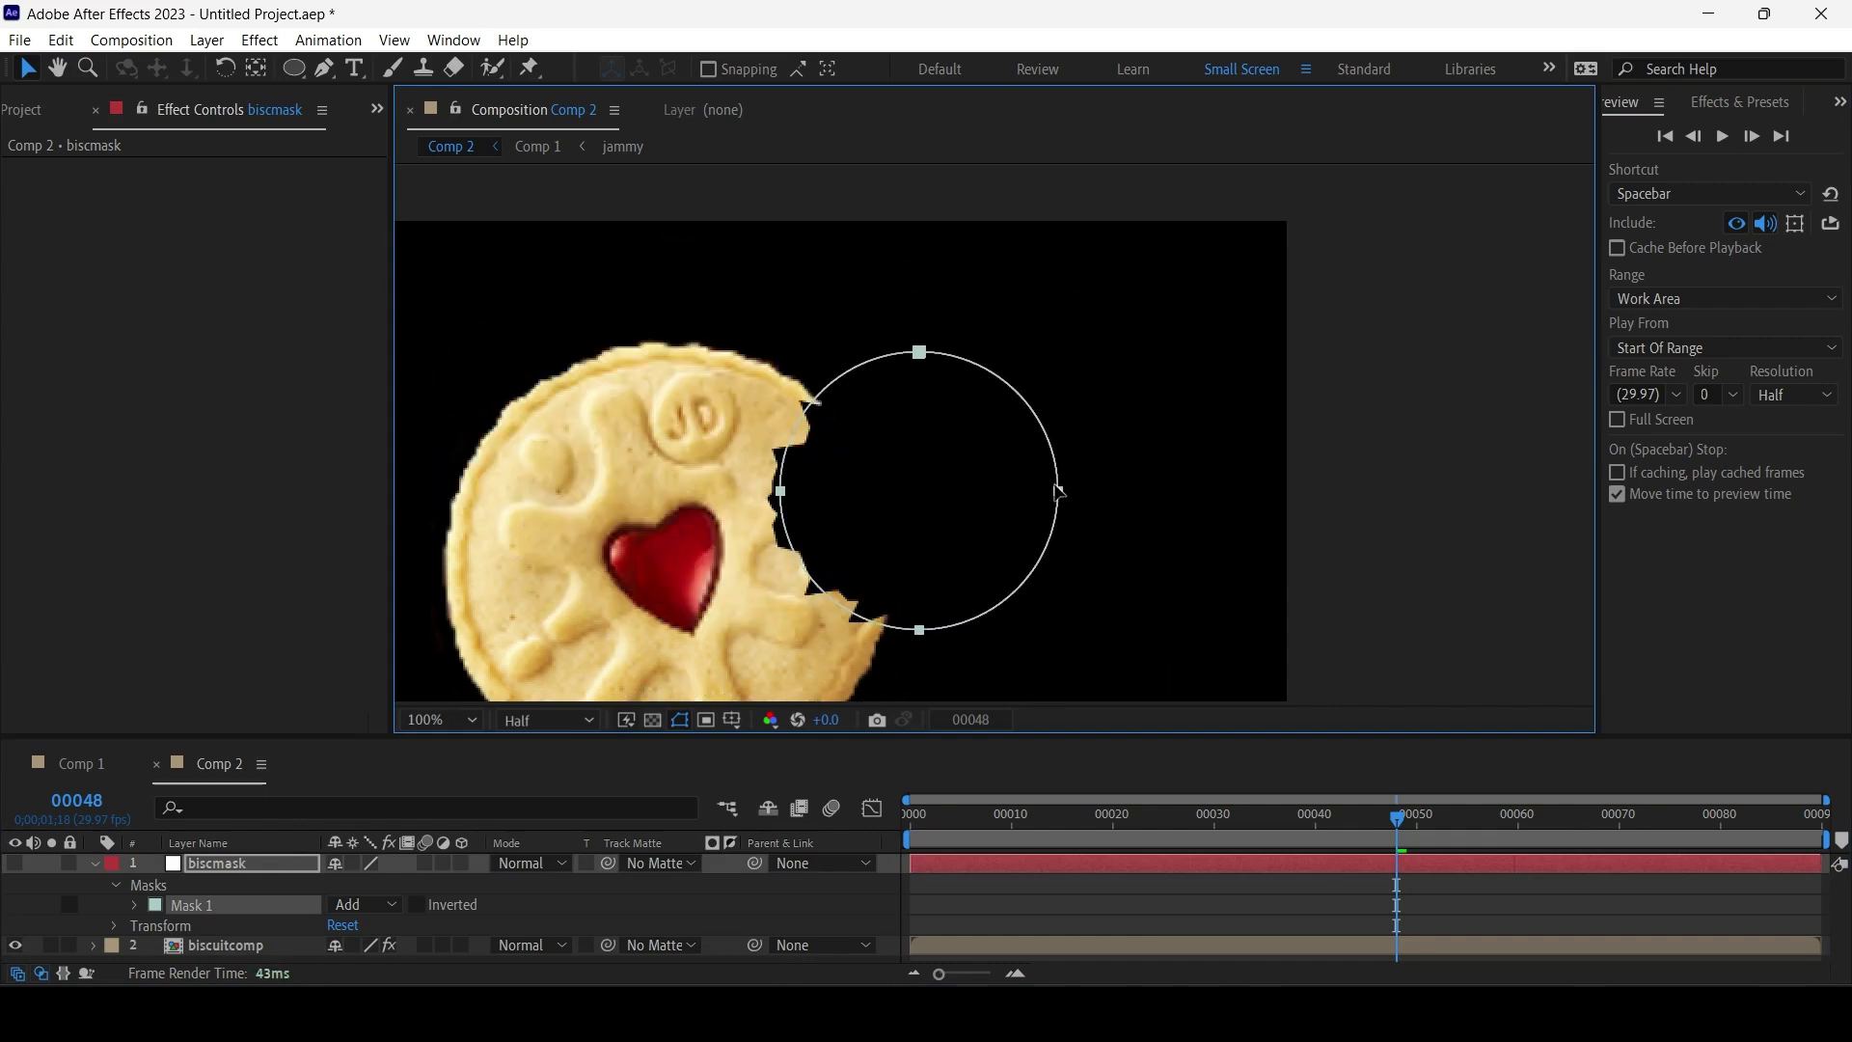
left_click(1723, 138)
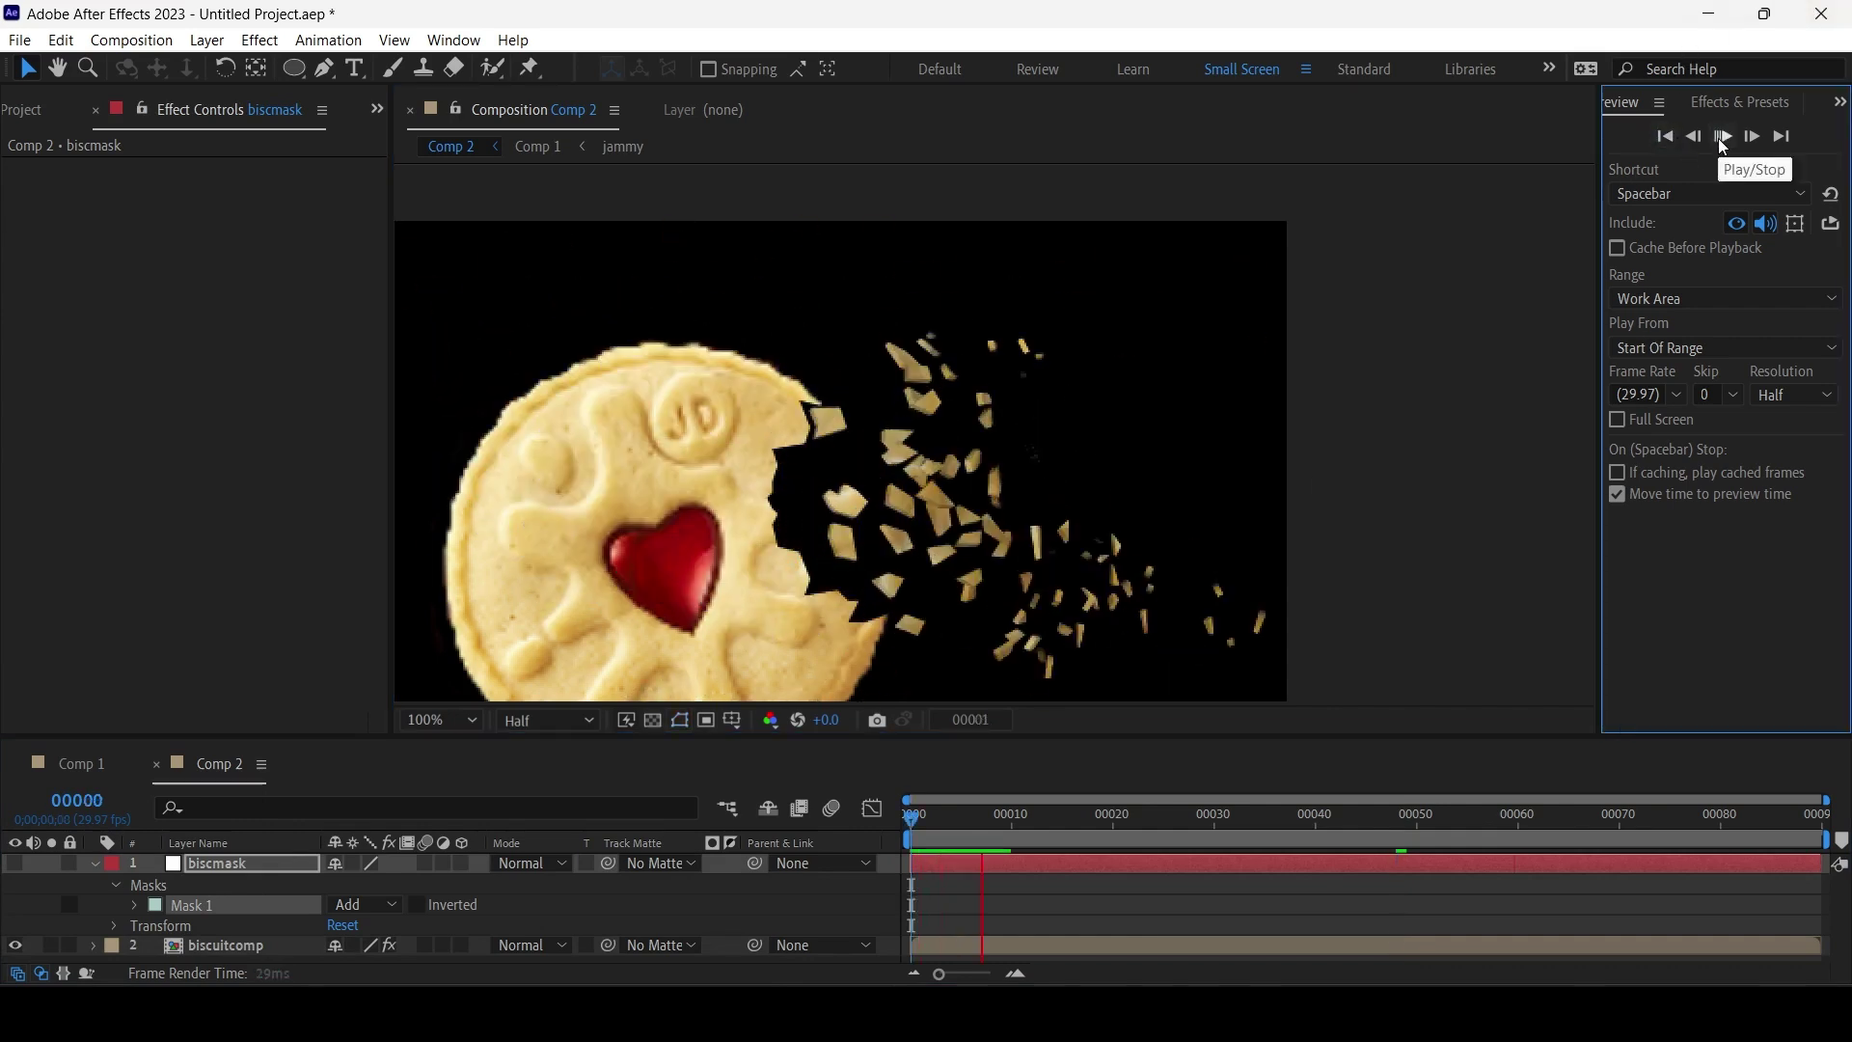
key("space")
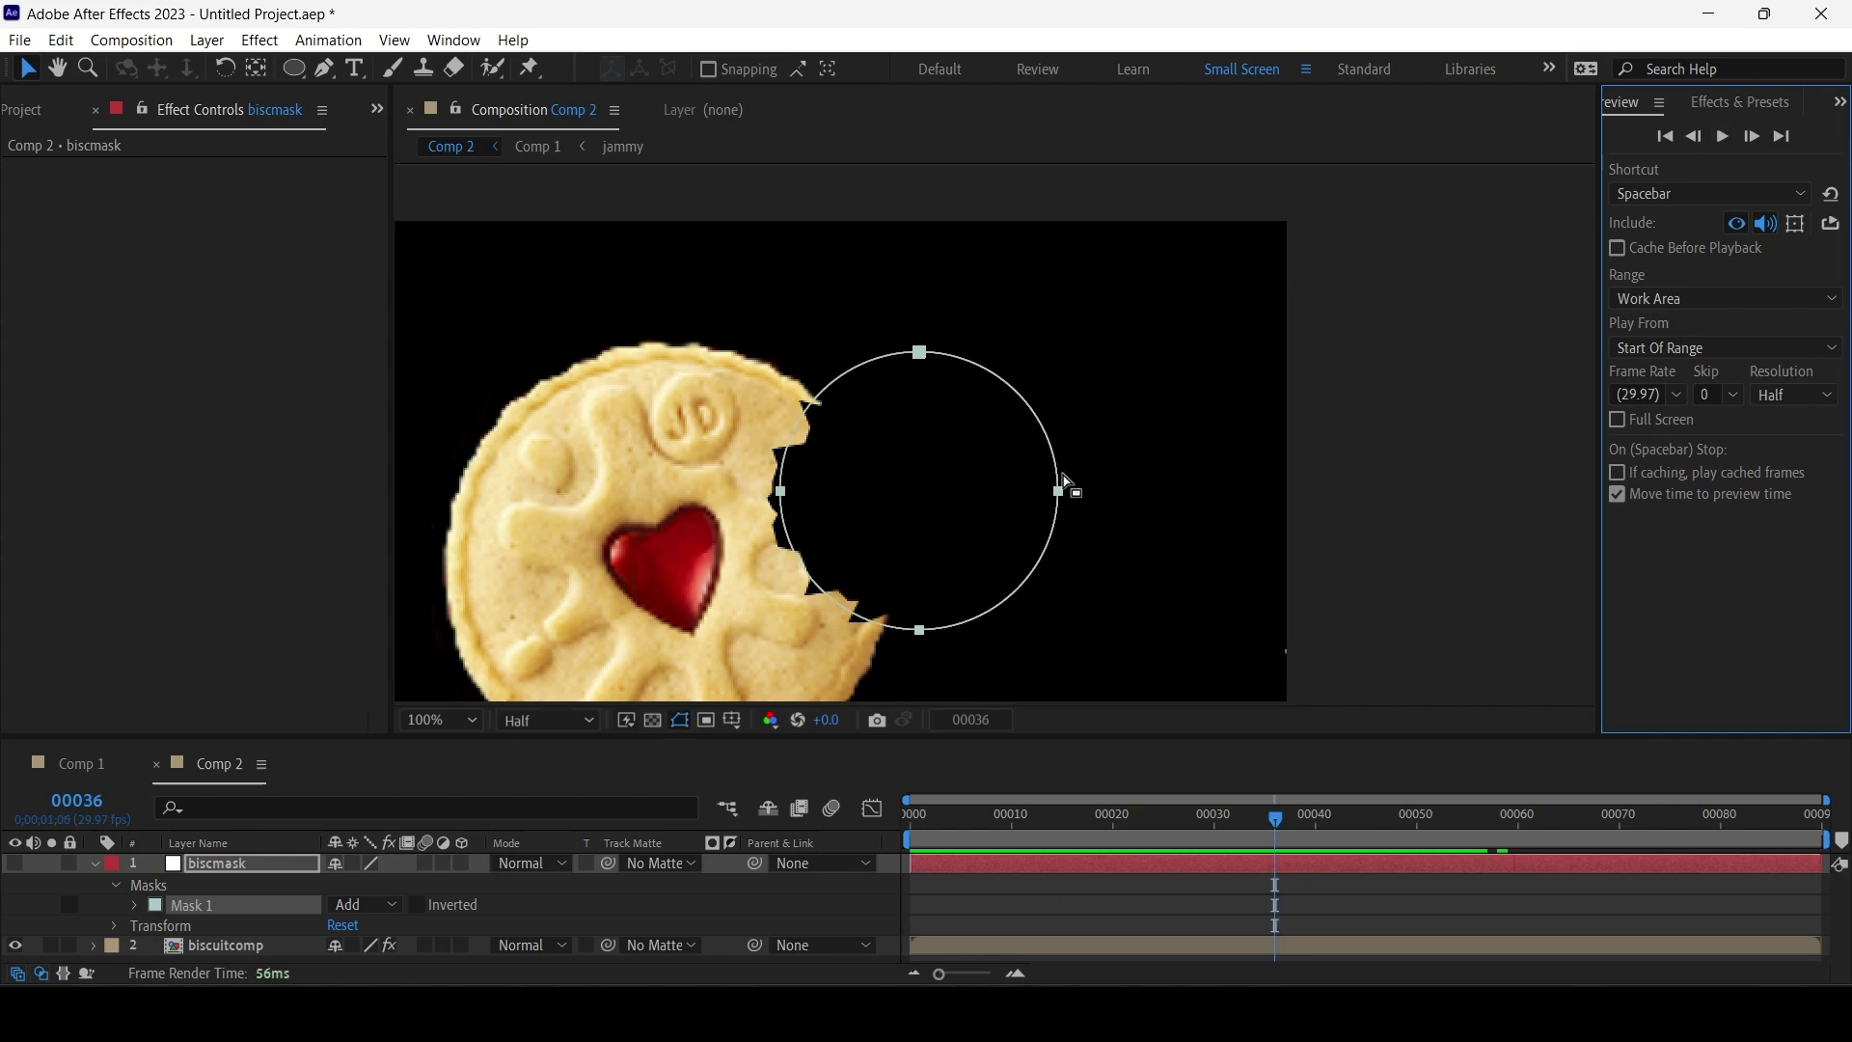
Move the circle mask over the biscuit's top edge, replay, and reselect biscuitcomp.
left_click_drag(1061, 493, 985, 319)
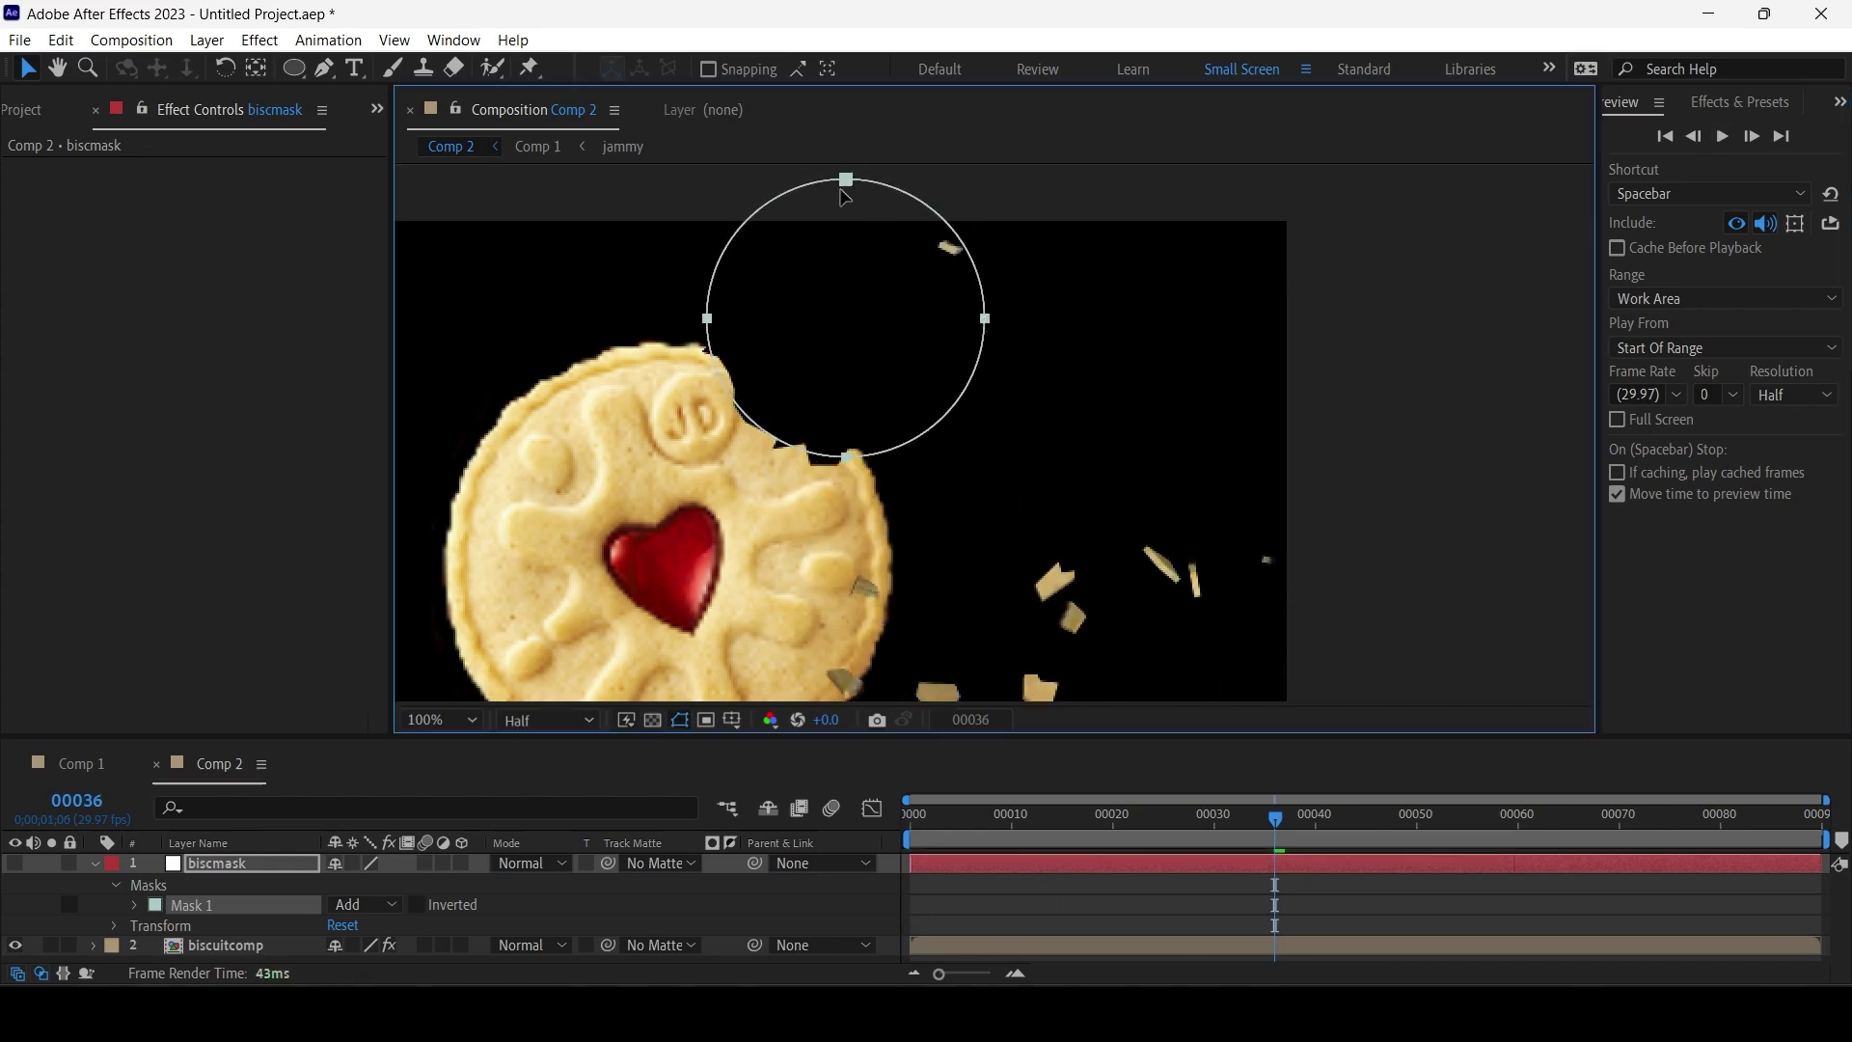
left_click(1722, 137)
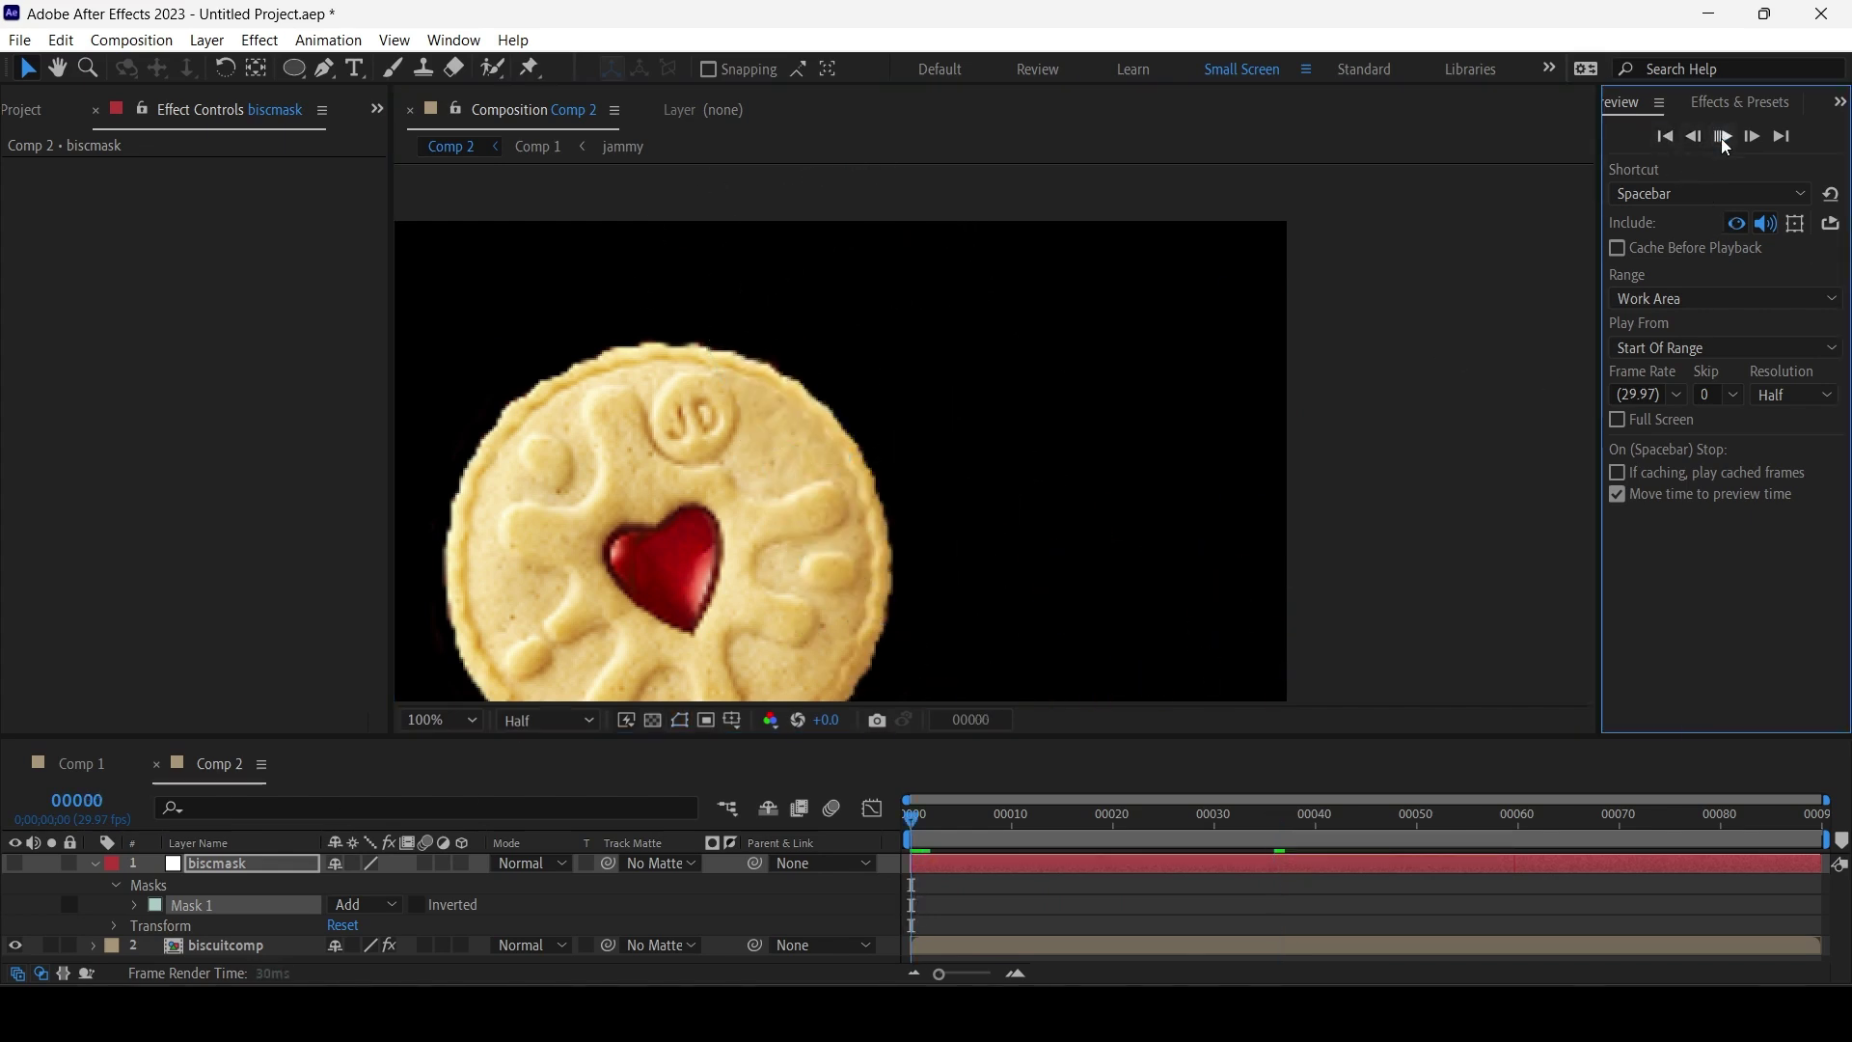
key("space")
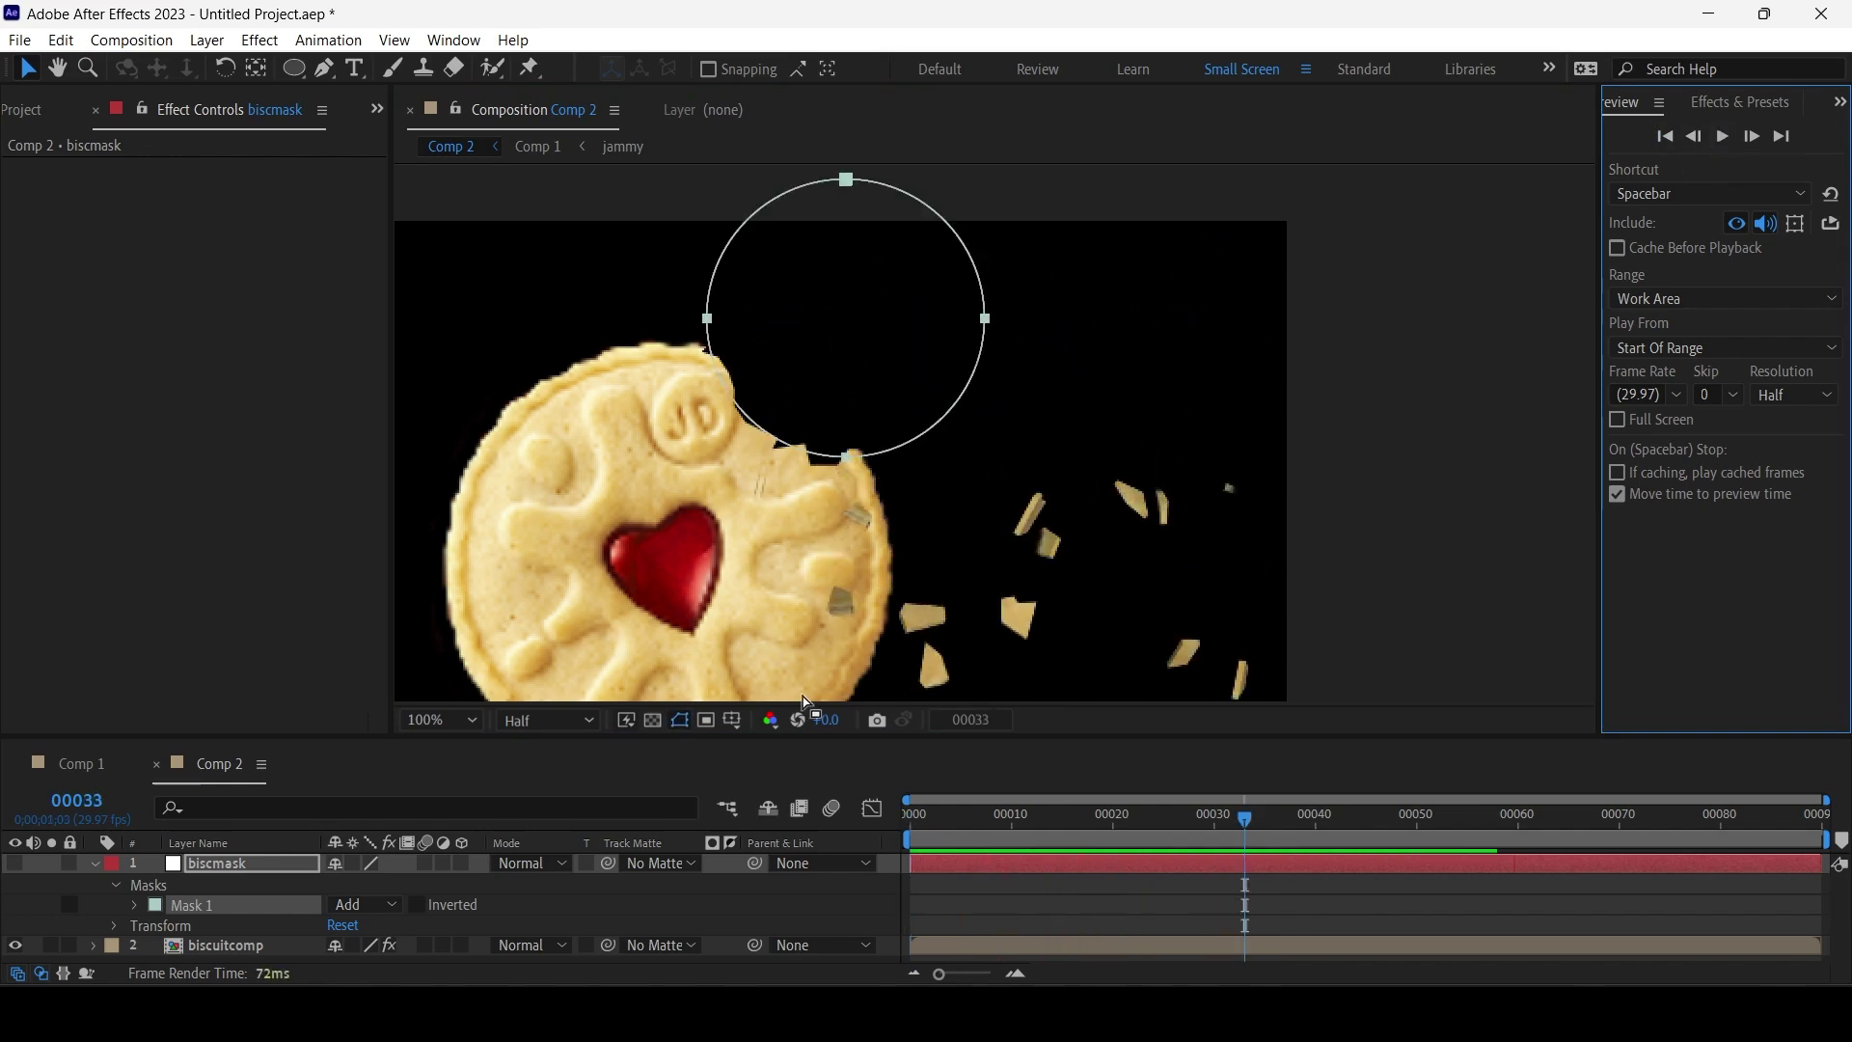
left_click(224, 945)
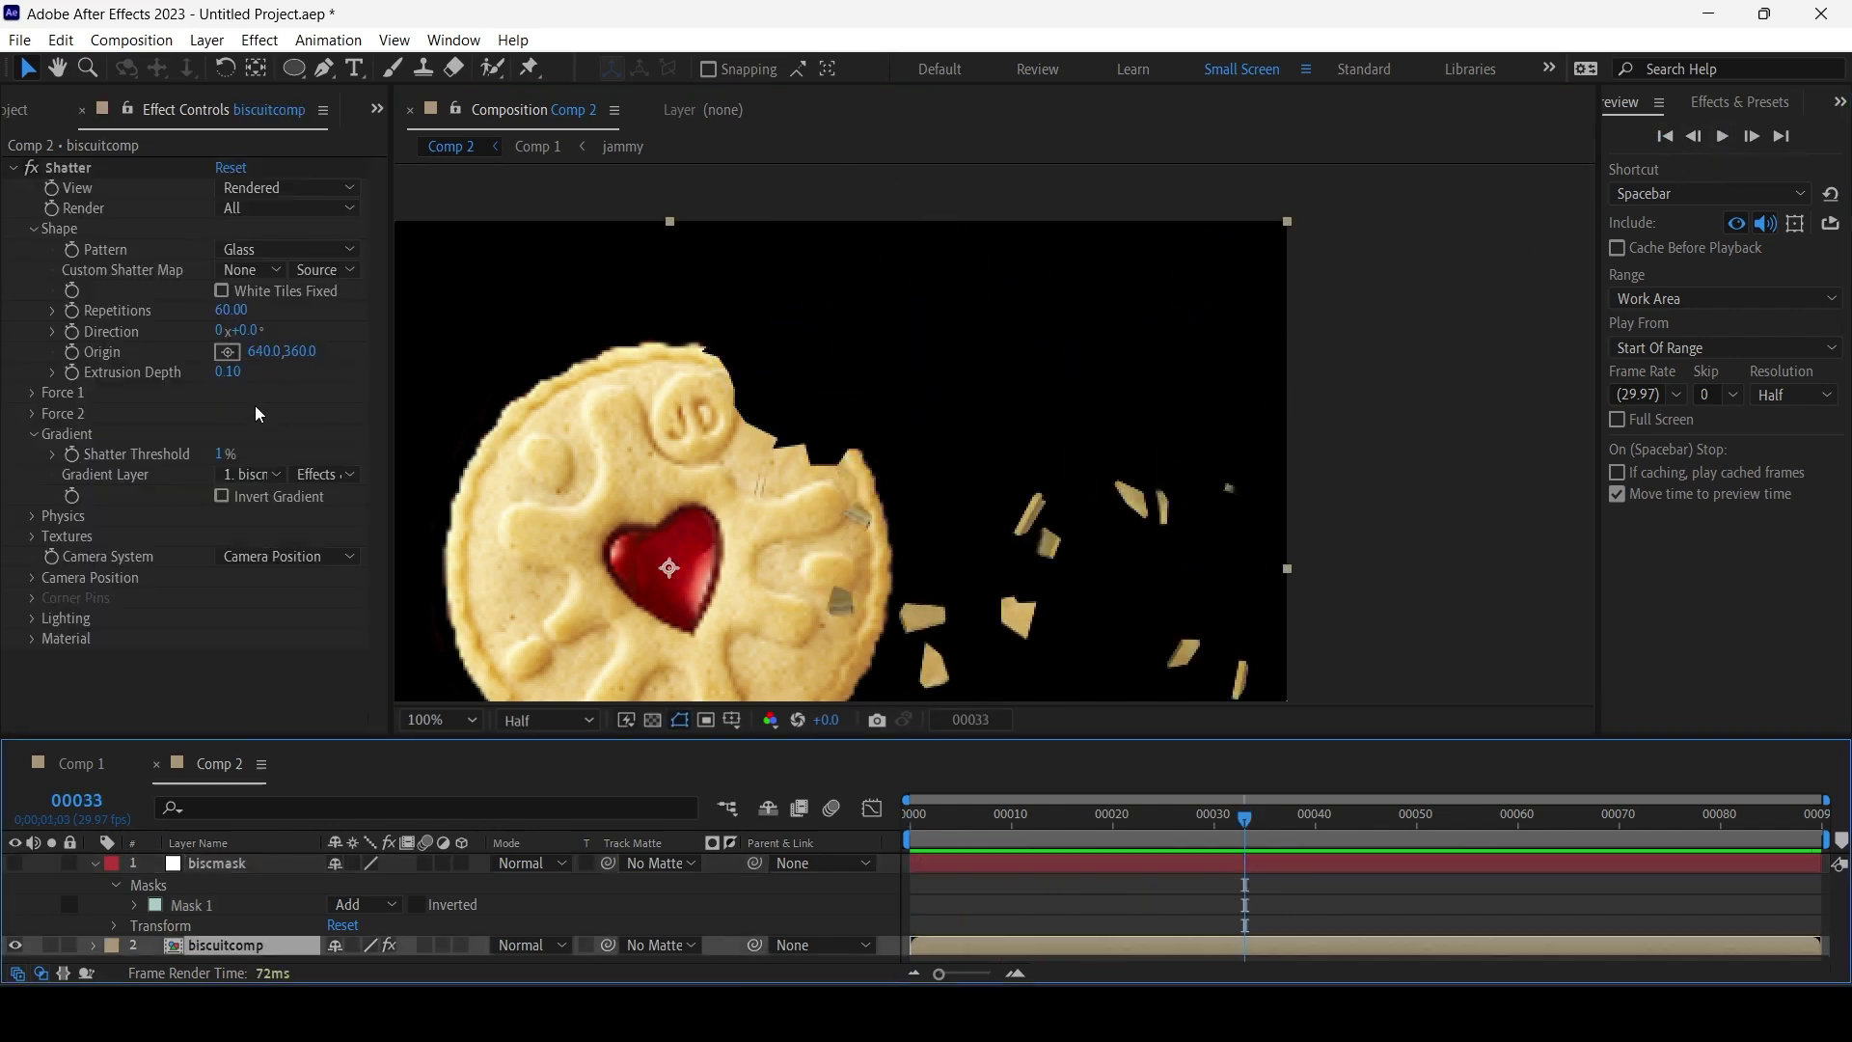
left_click_drag(1244, 817, 1059, 822)
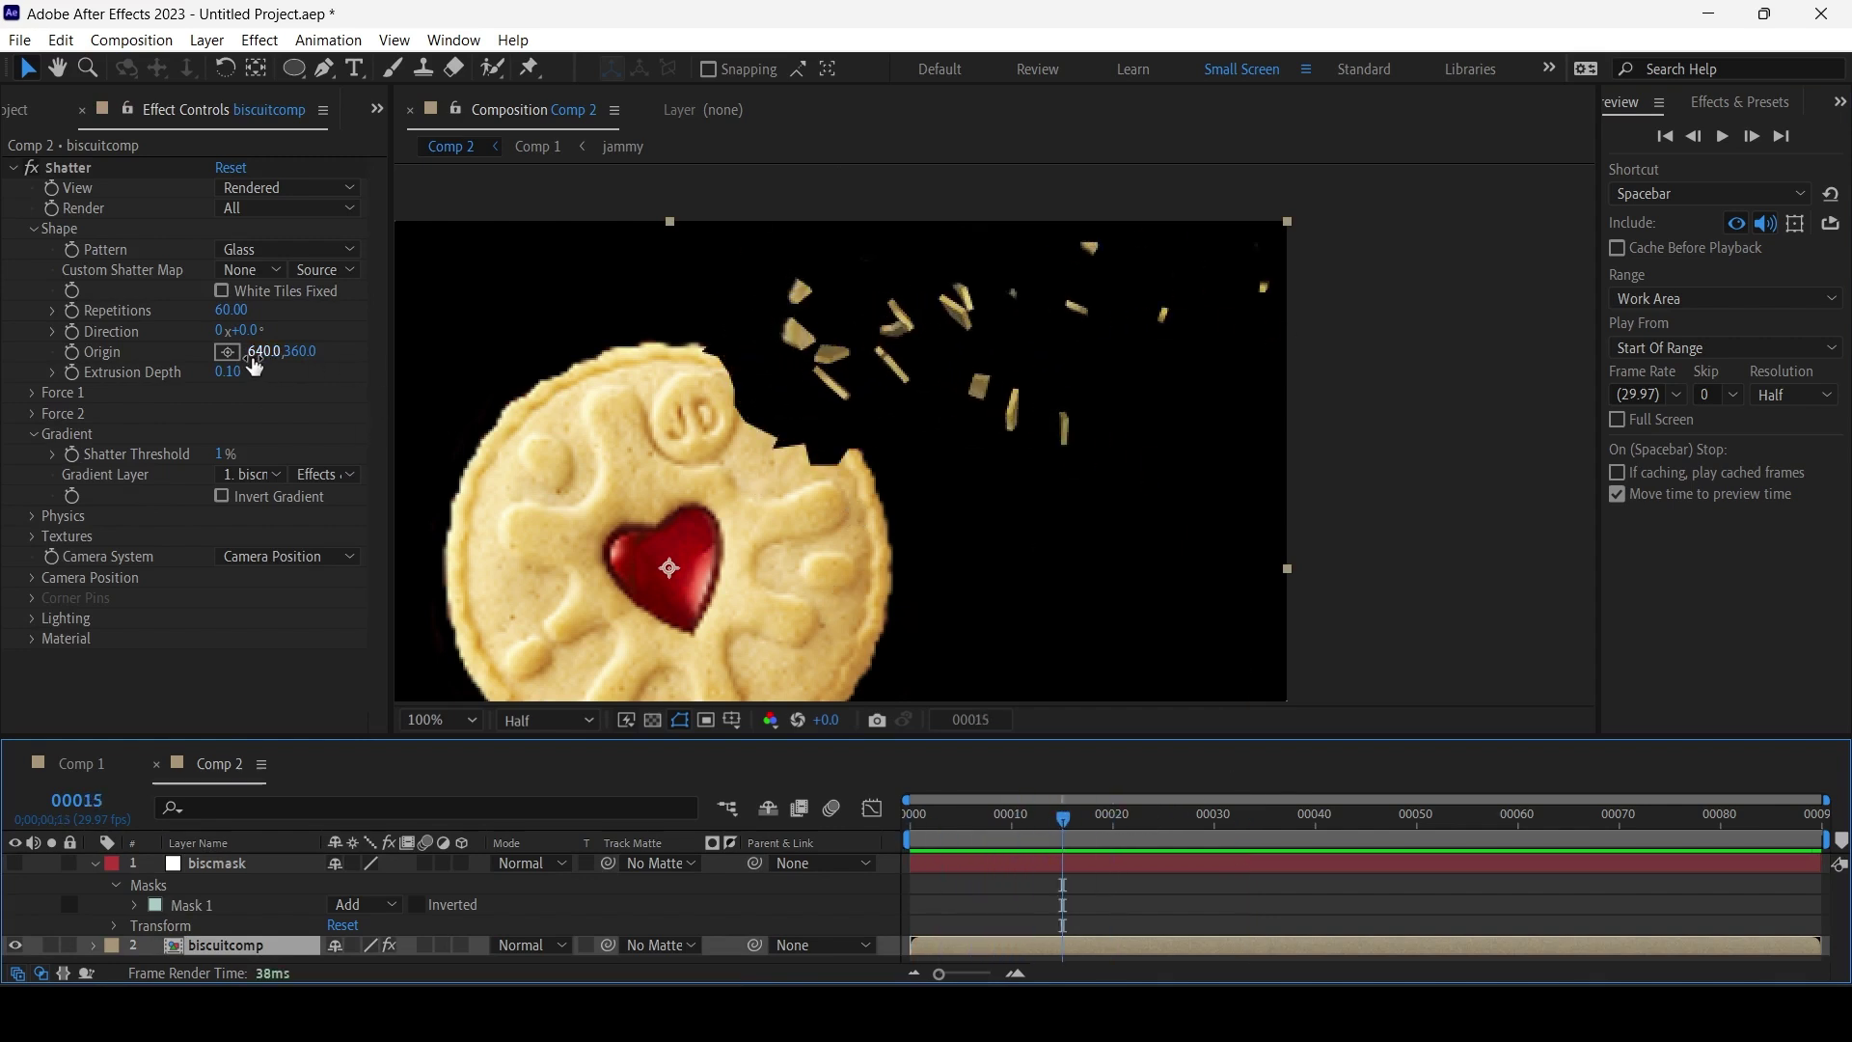
Move the Shatter origin near the bite at 785,137 and preview the burst.
left_click(227, 352)
left_click(832, 420)
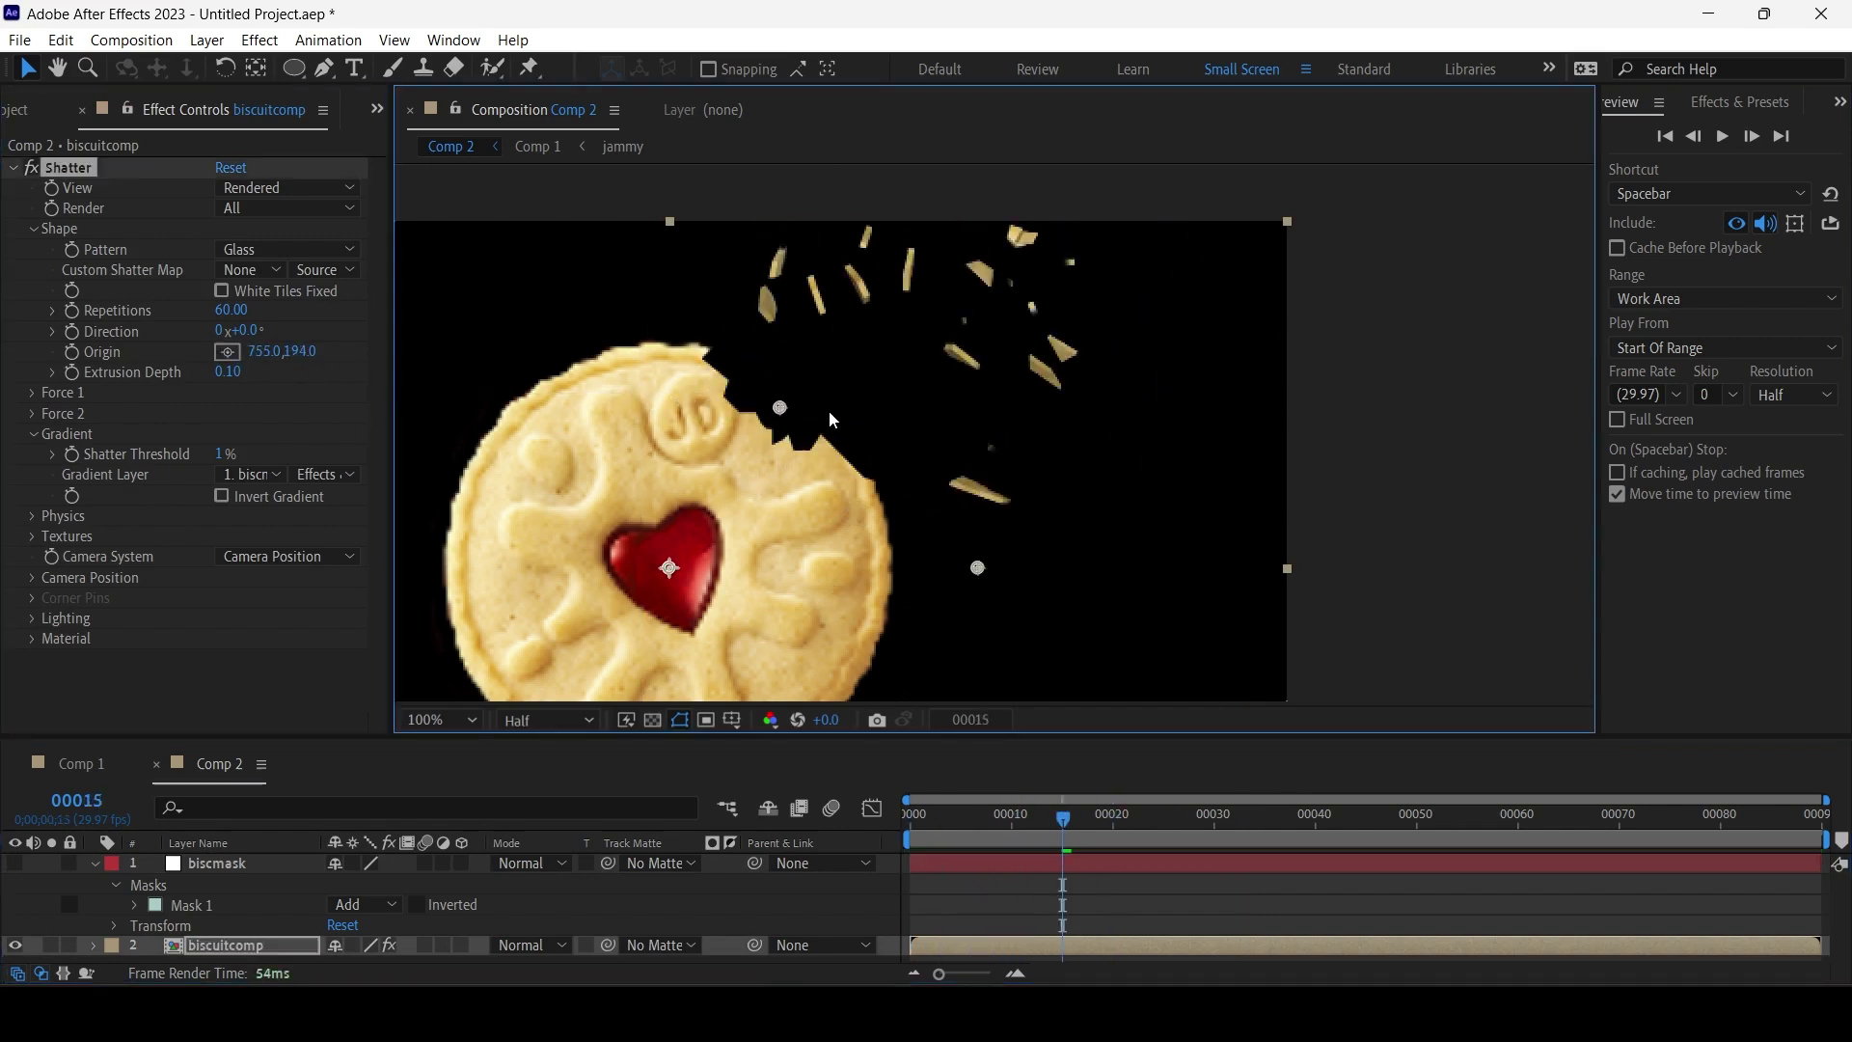
left_click_drag(780, 407, 937, 415)
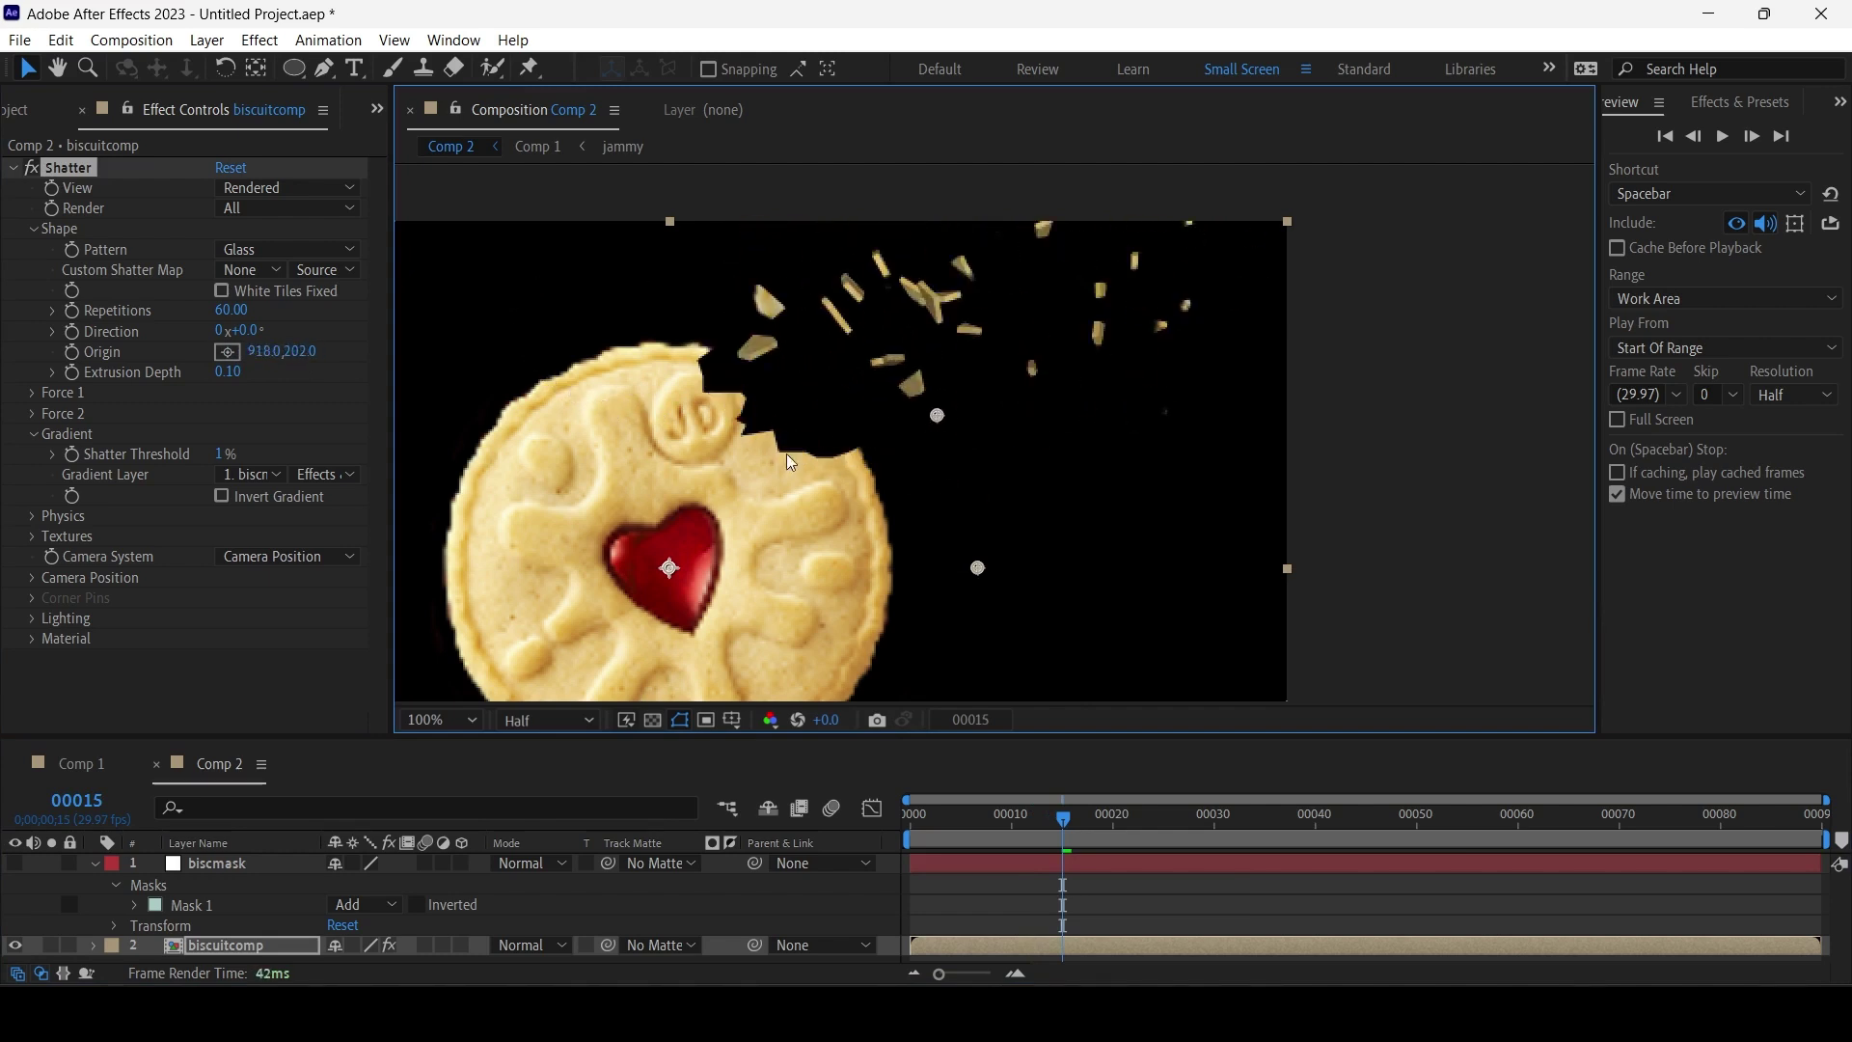
left_click_drag(791, 462, 813, 358)
left_click(1663, 138)
left_click(1723, 138)
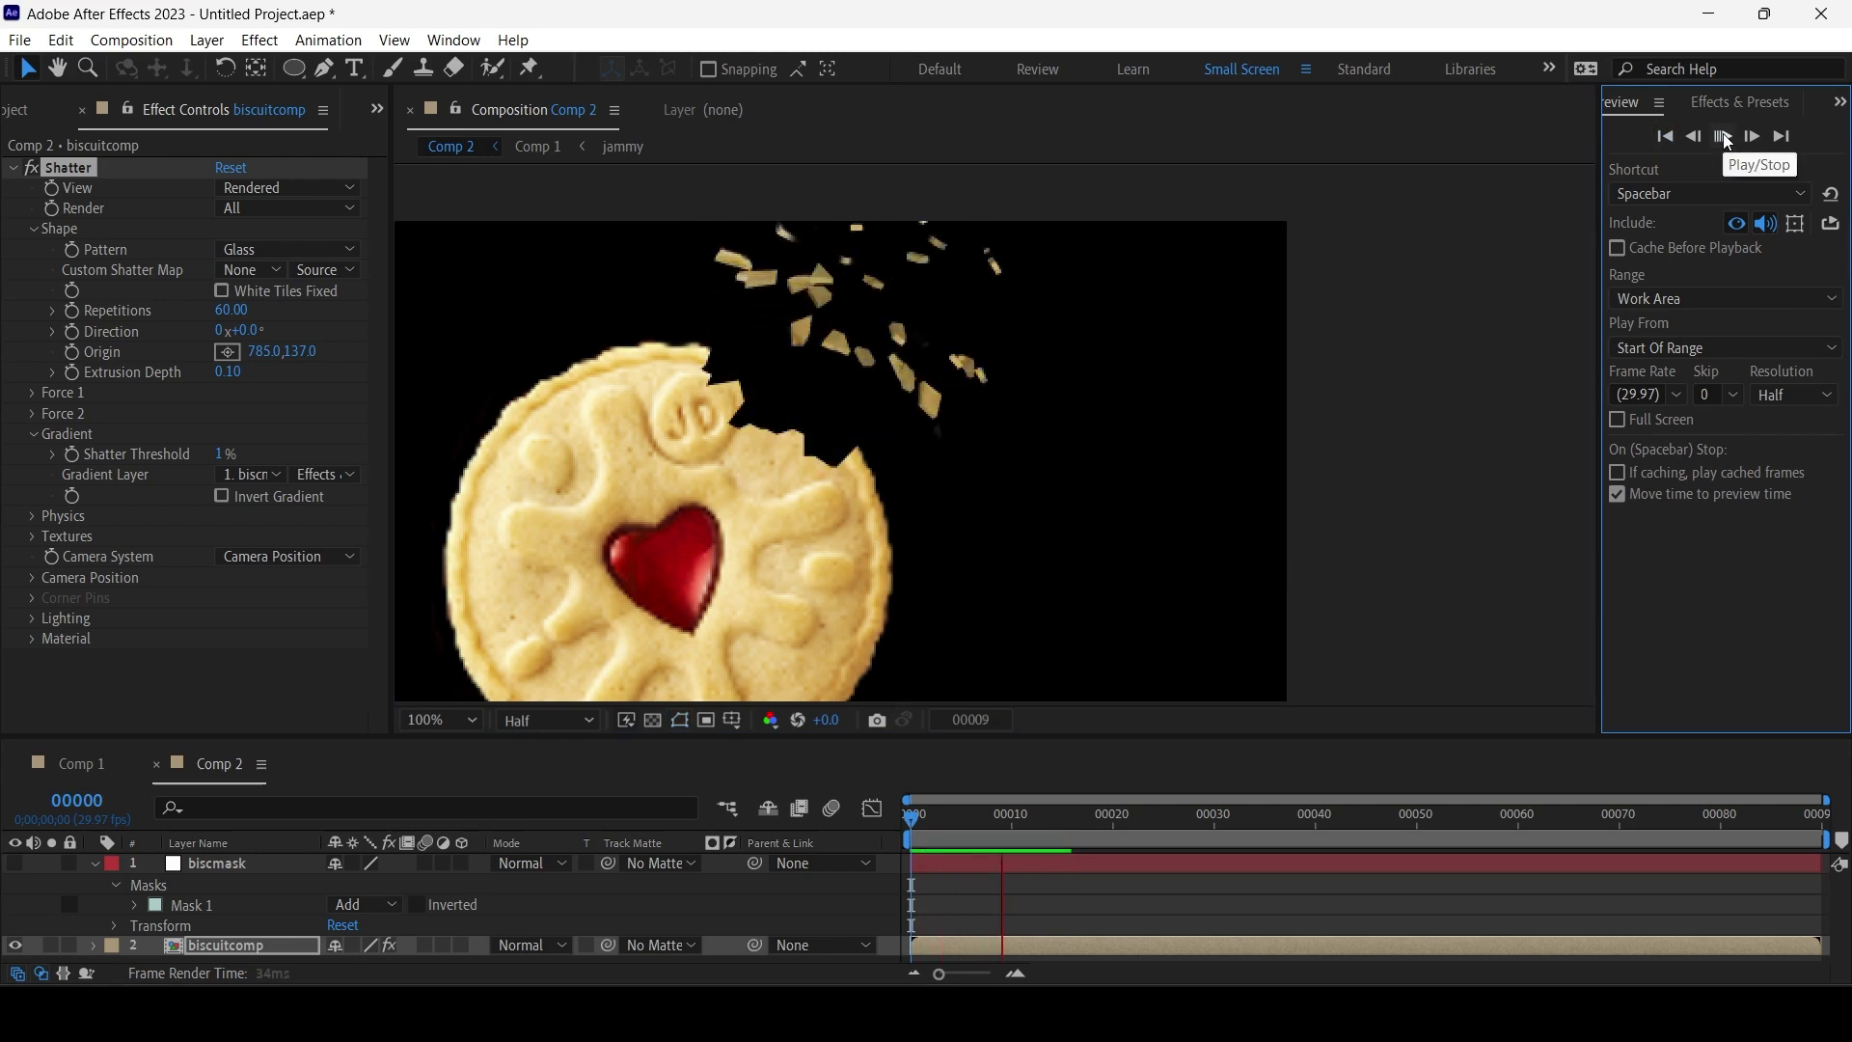
left_click(1724, 138)
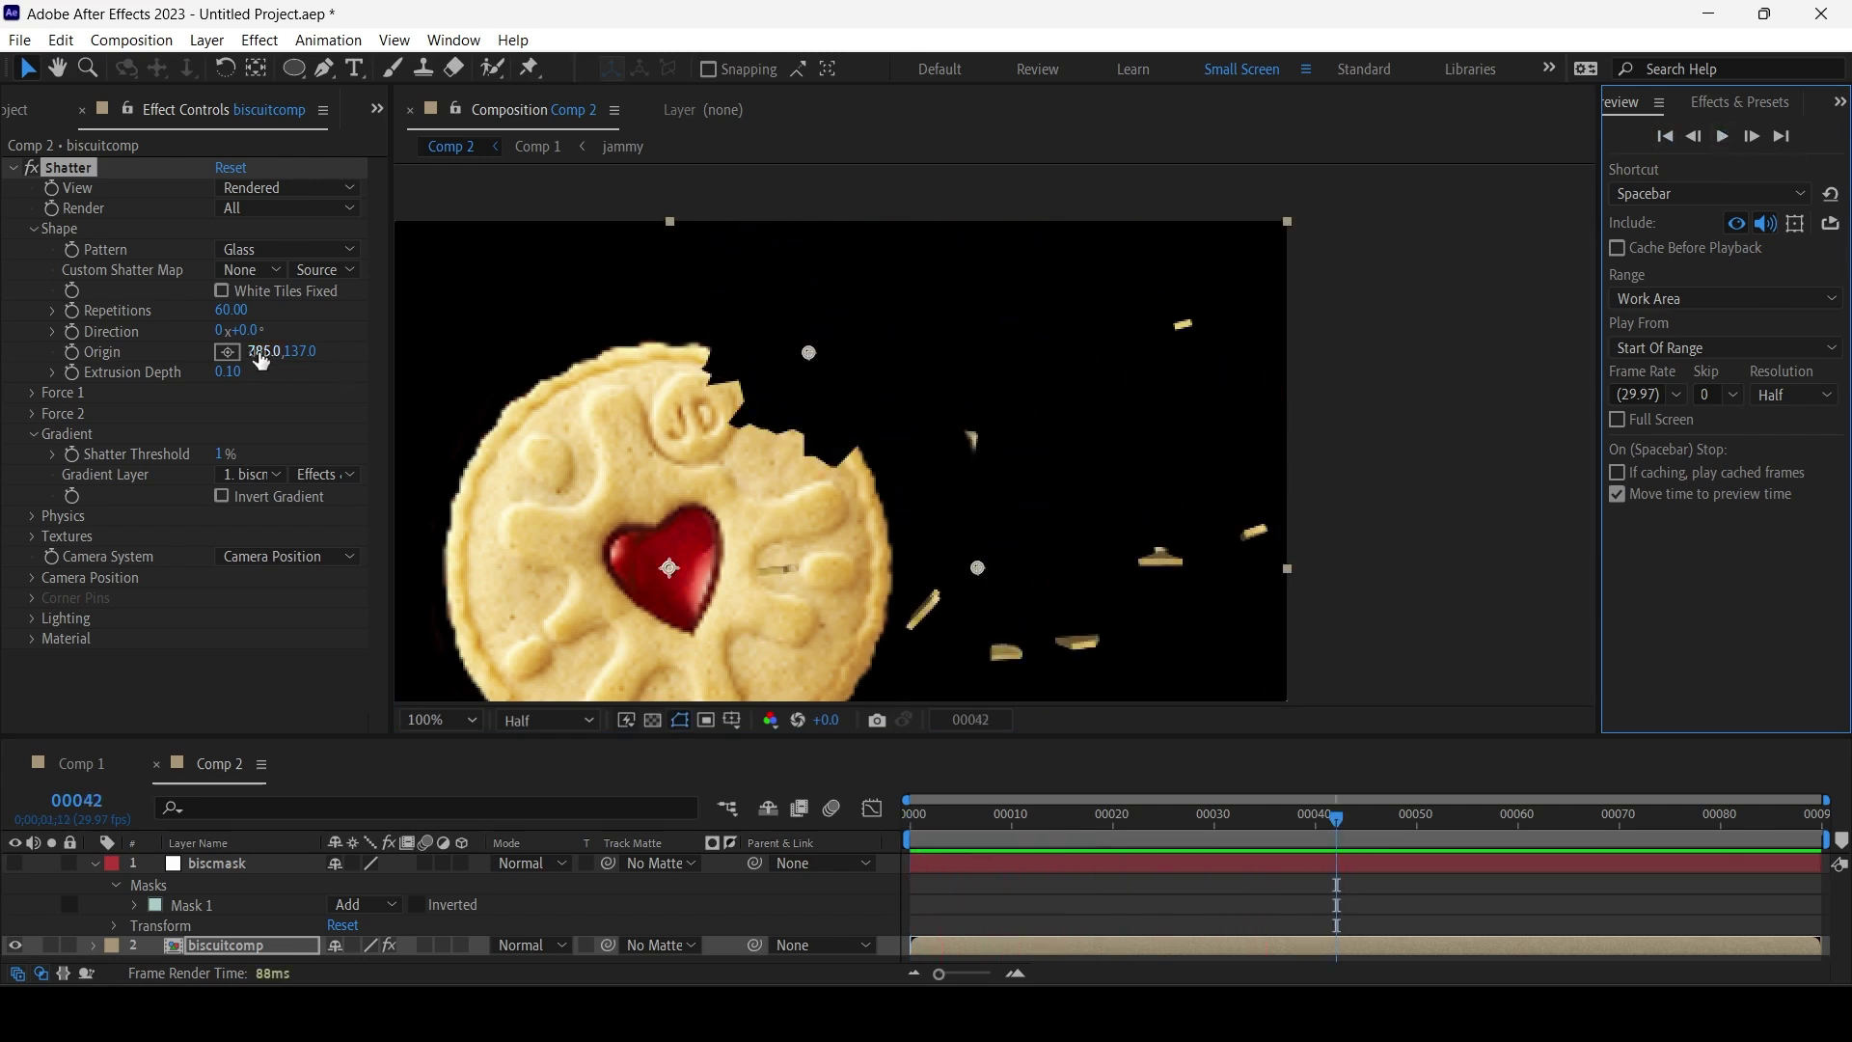
Angle the shatter Direction to 34° and preview the new burst.
left_click_drag(247, 331, 280, 331)
left_click(1664, 136)
left_click(1722, 136)
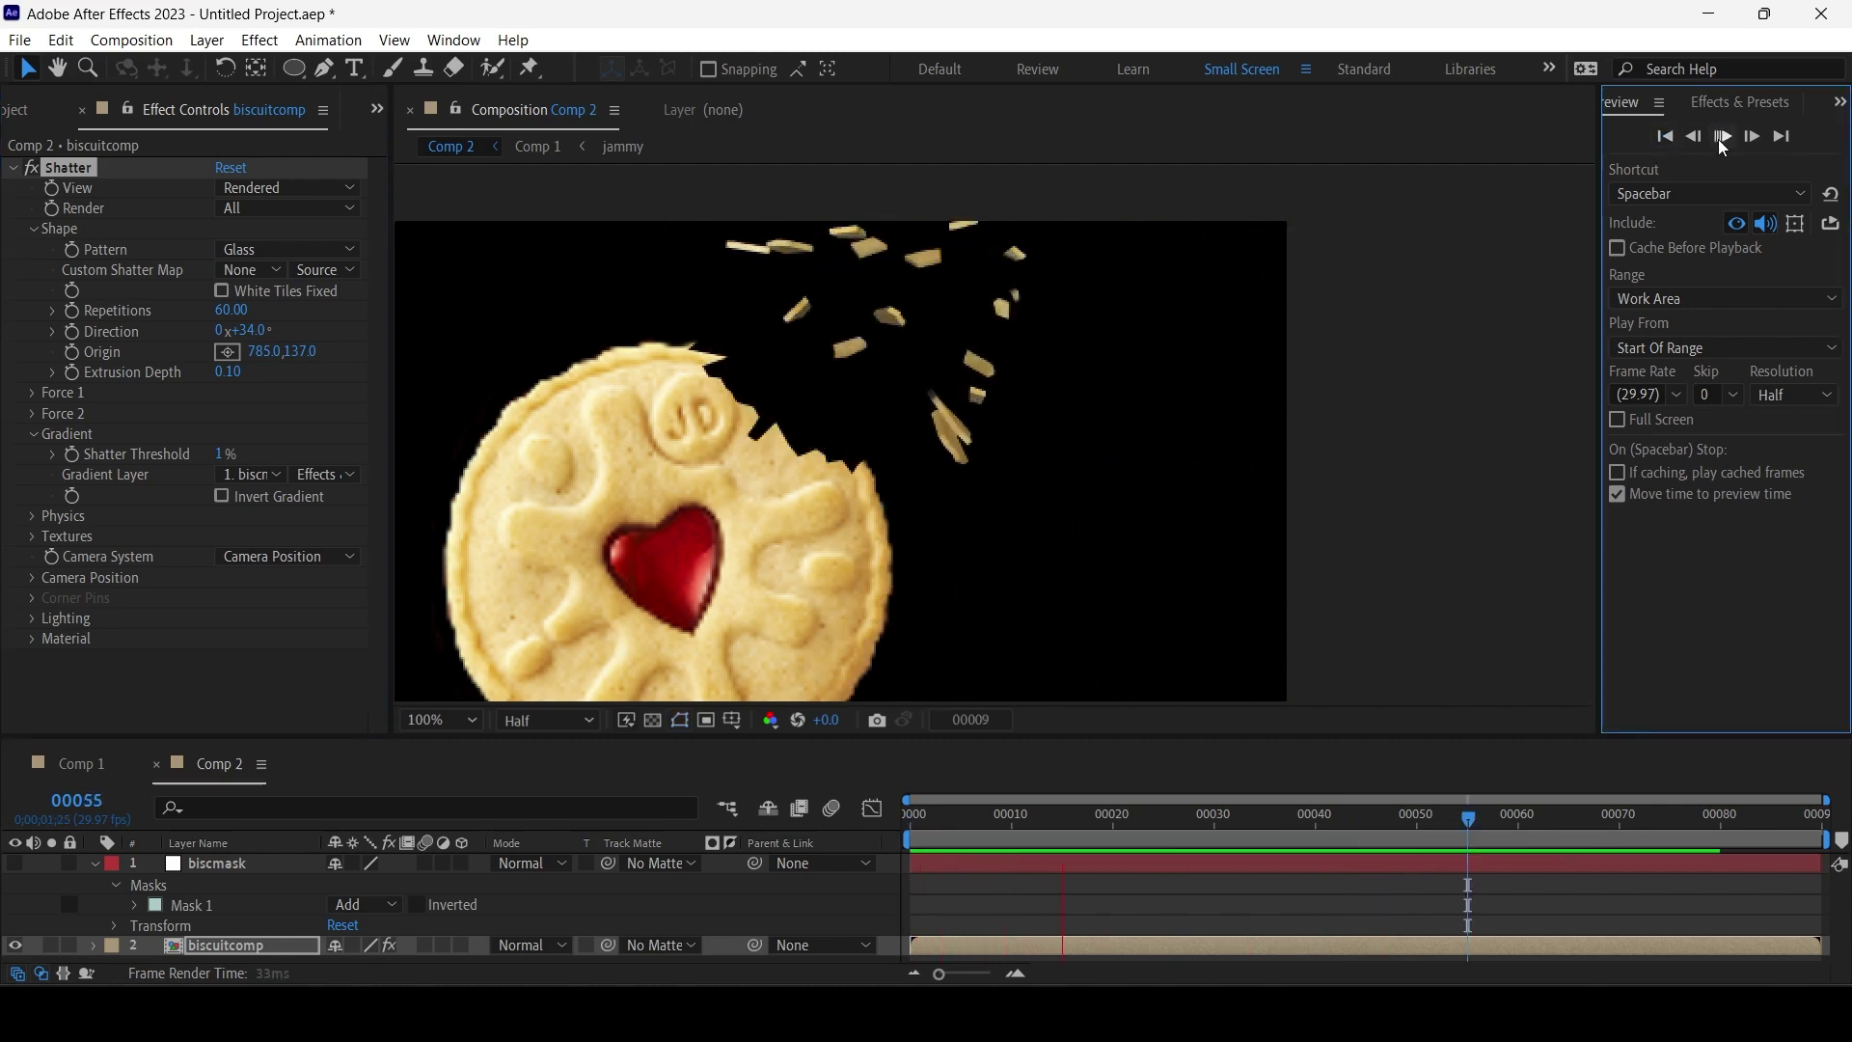
In Shatter Physics, test zero gravity in a preview, then set Gravity to 4.
key("space")
left_click(34, 517)
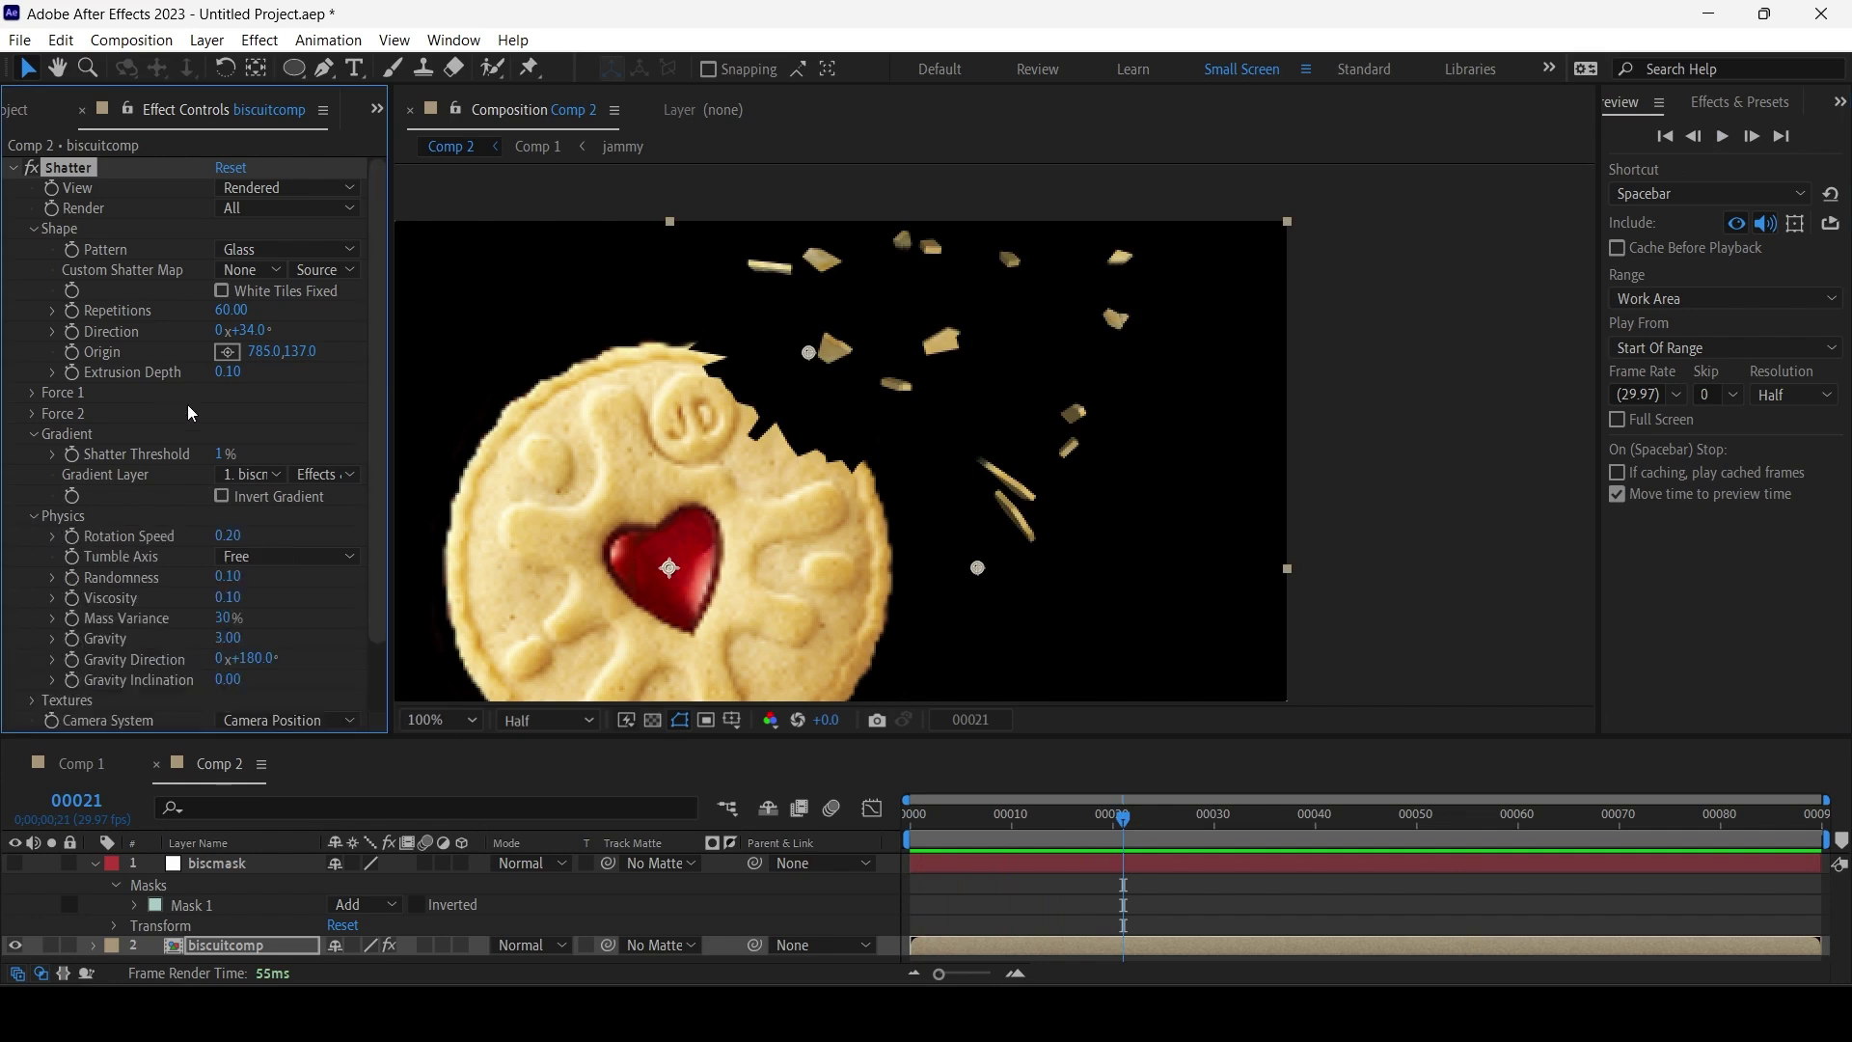
scroll(145, 540, "down", 3)
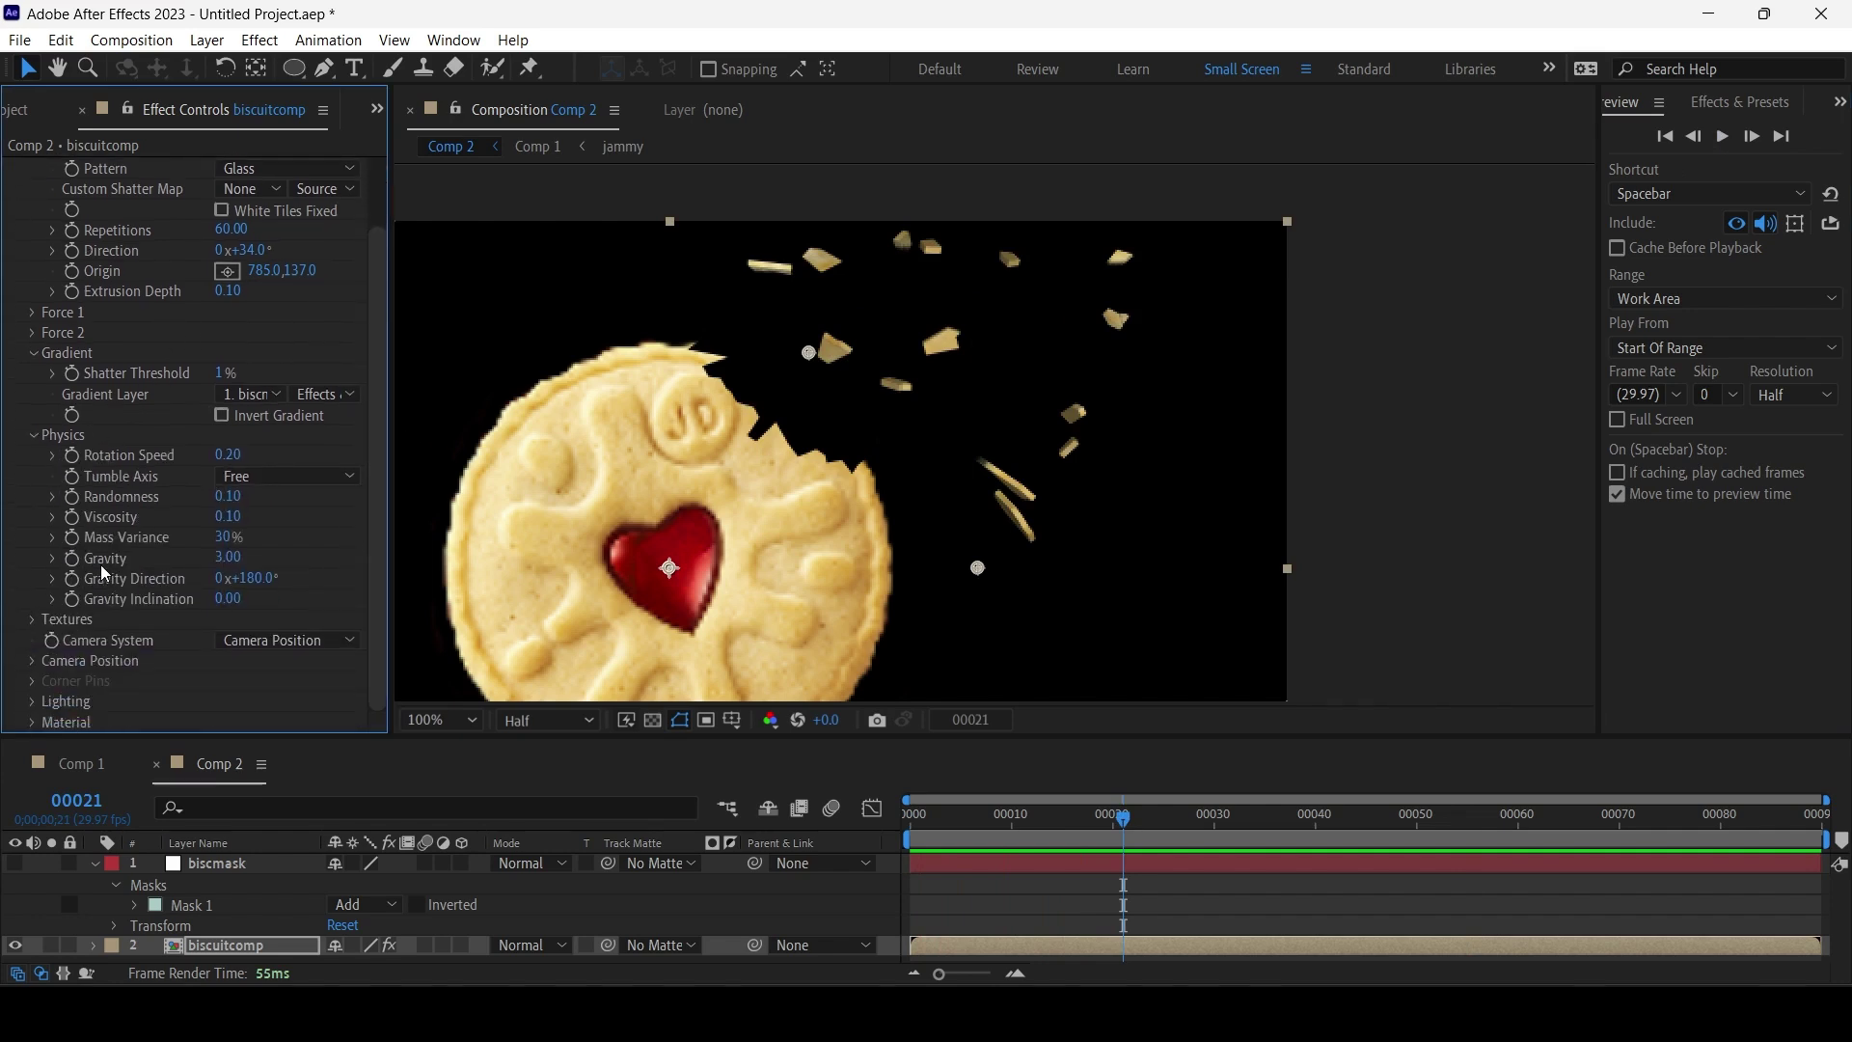
left_click(228, 558)
type("0")
key("Return")
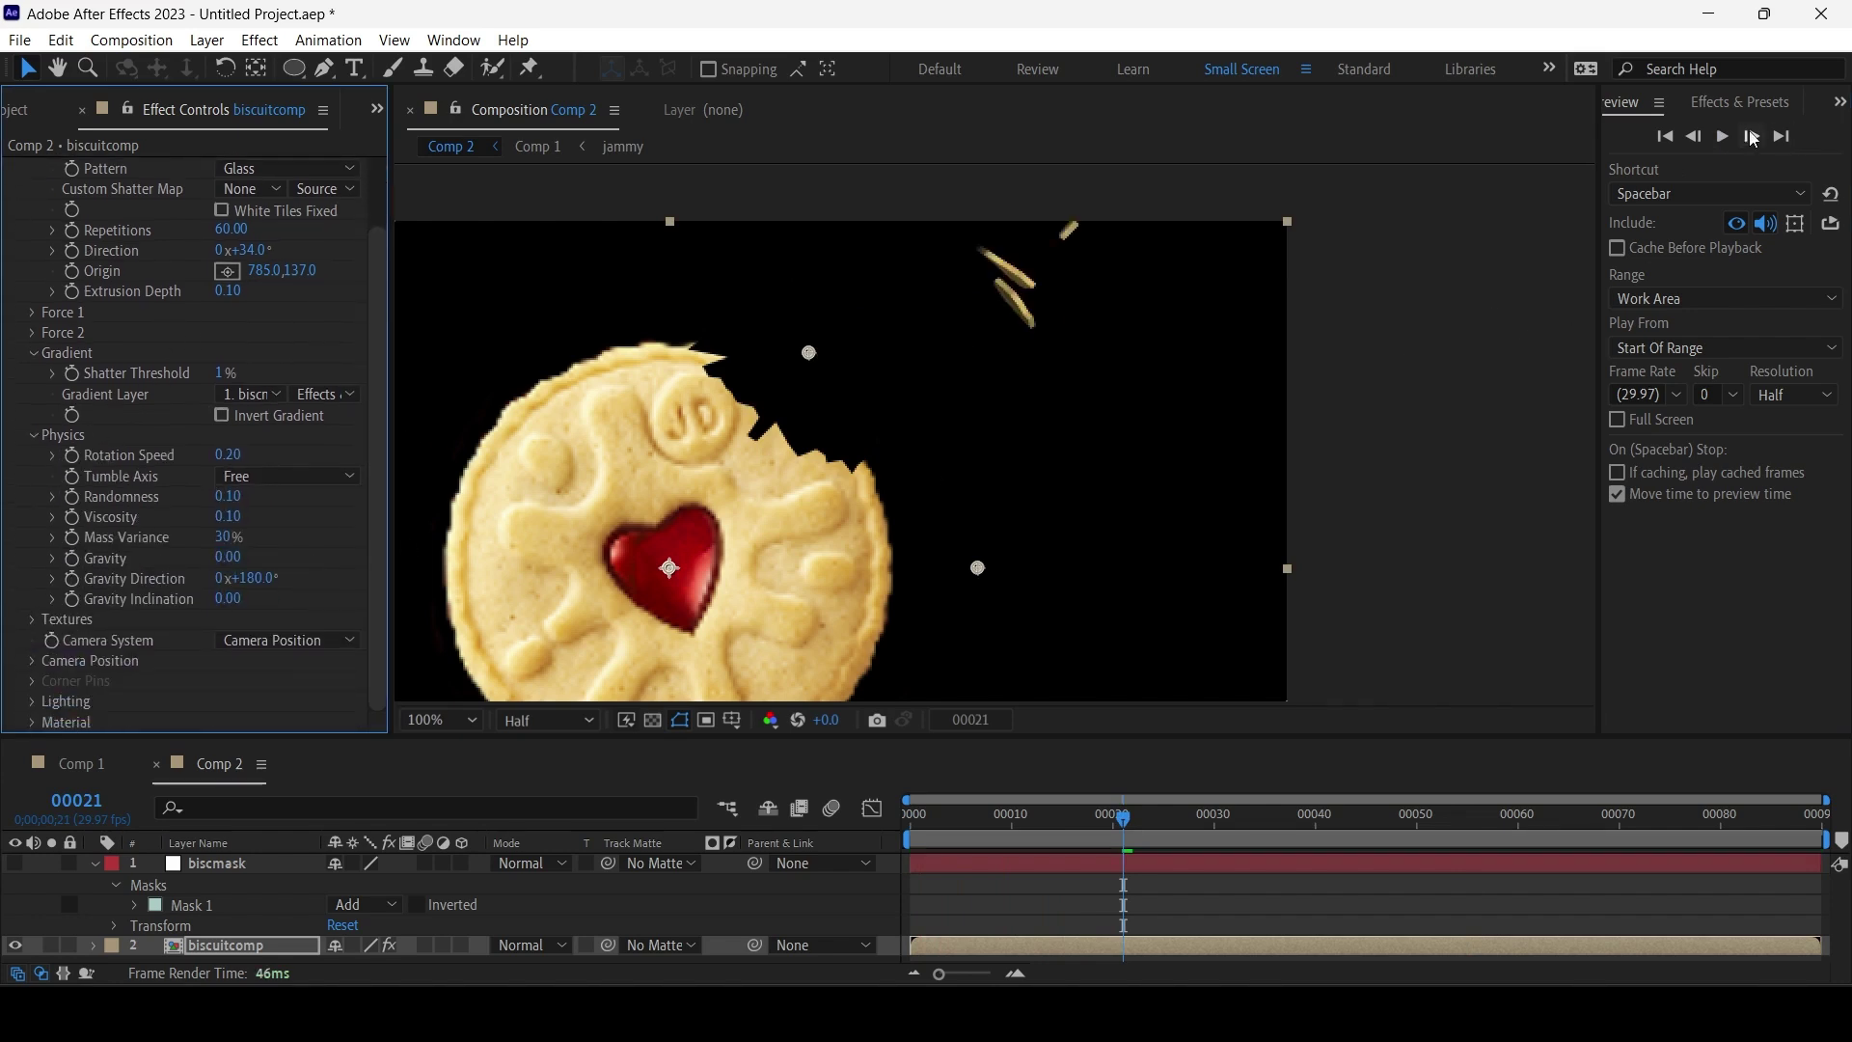
left_click(1724, 136)
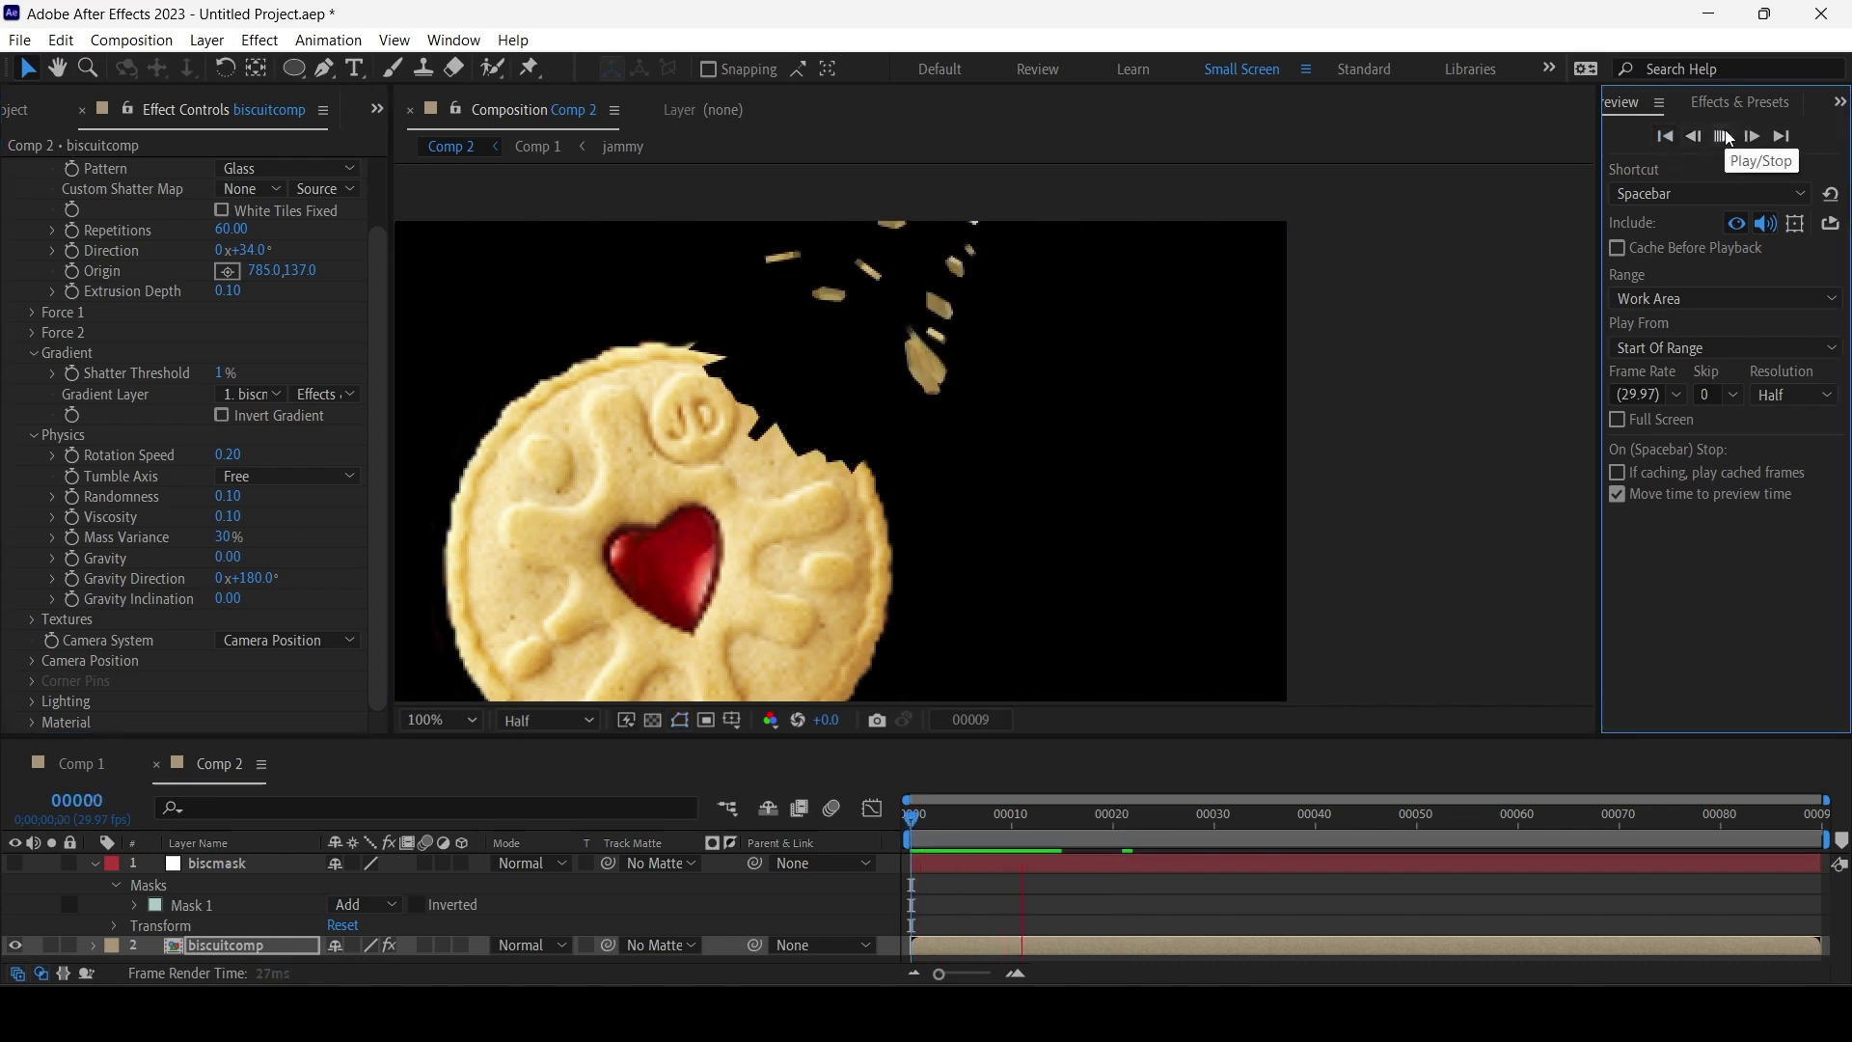
left_click(1723, 136)
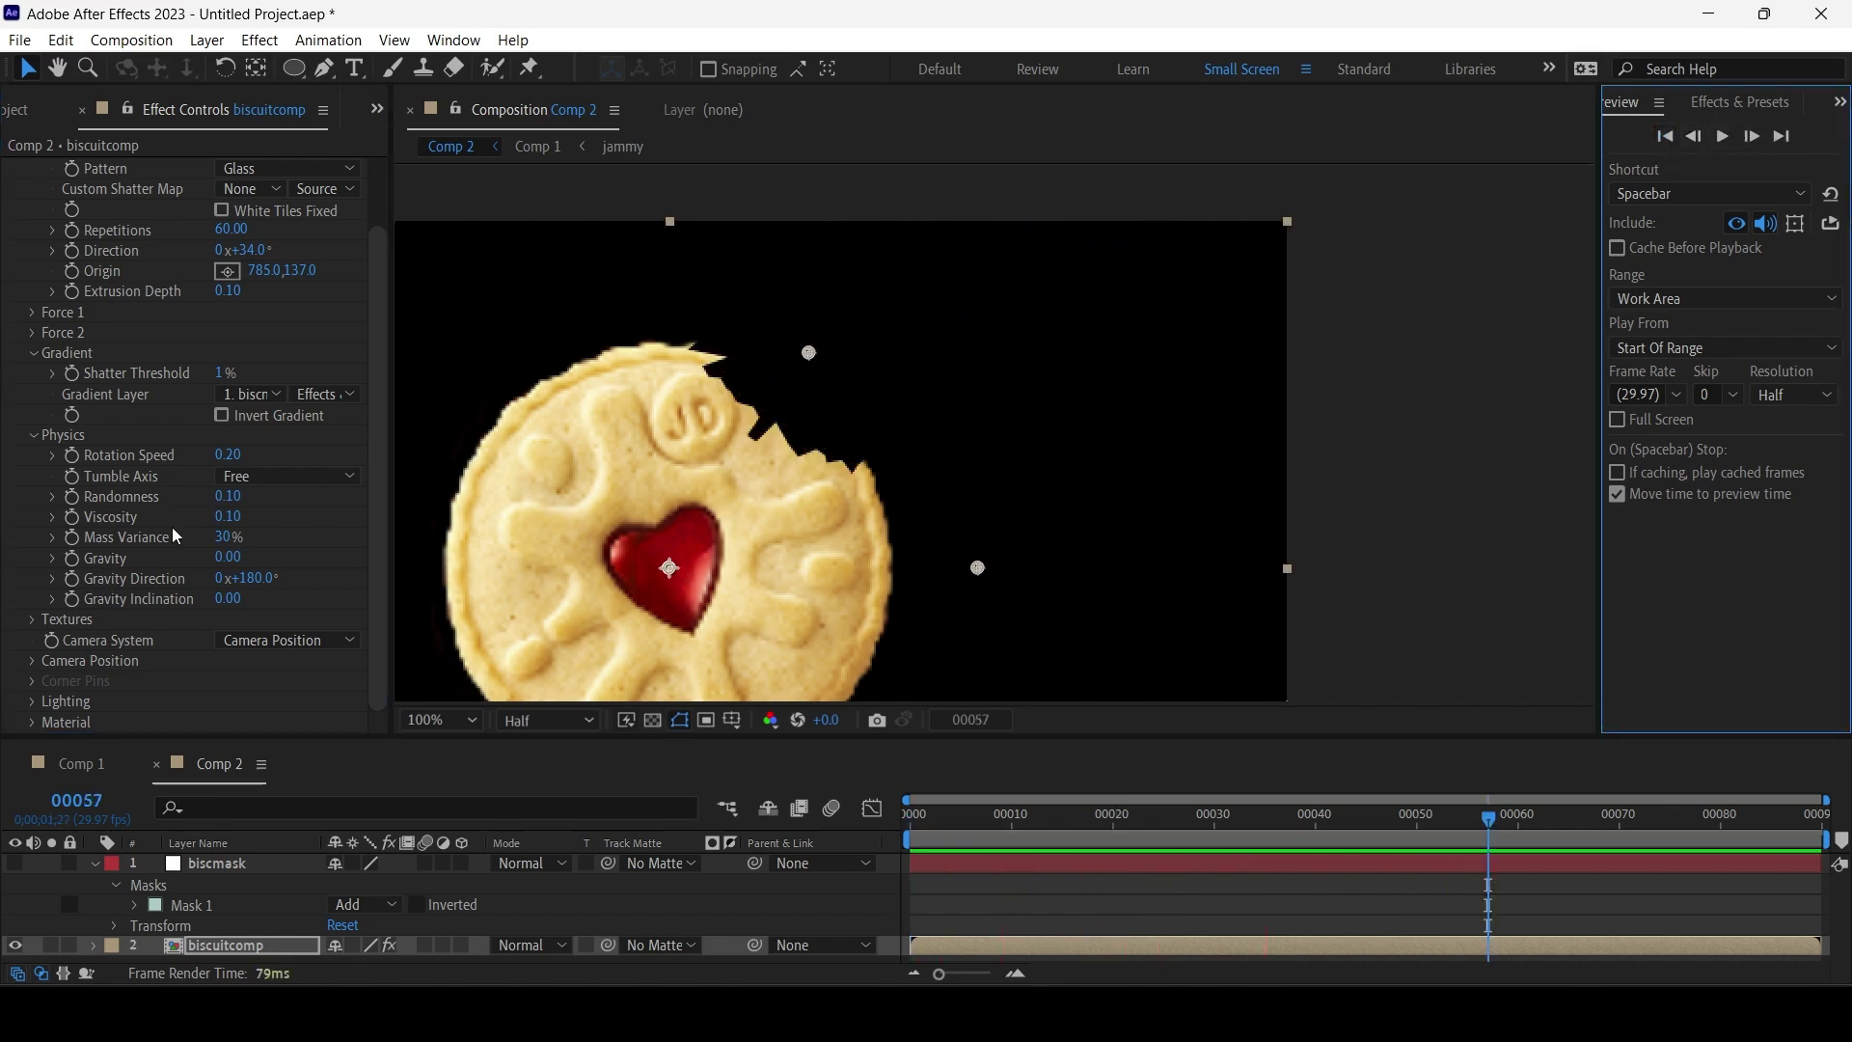
left_click(220, 559)
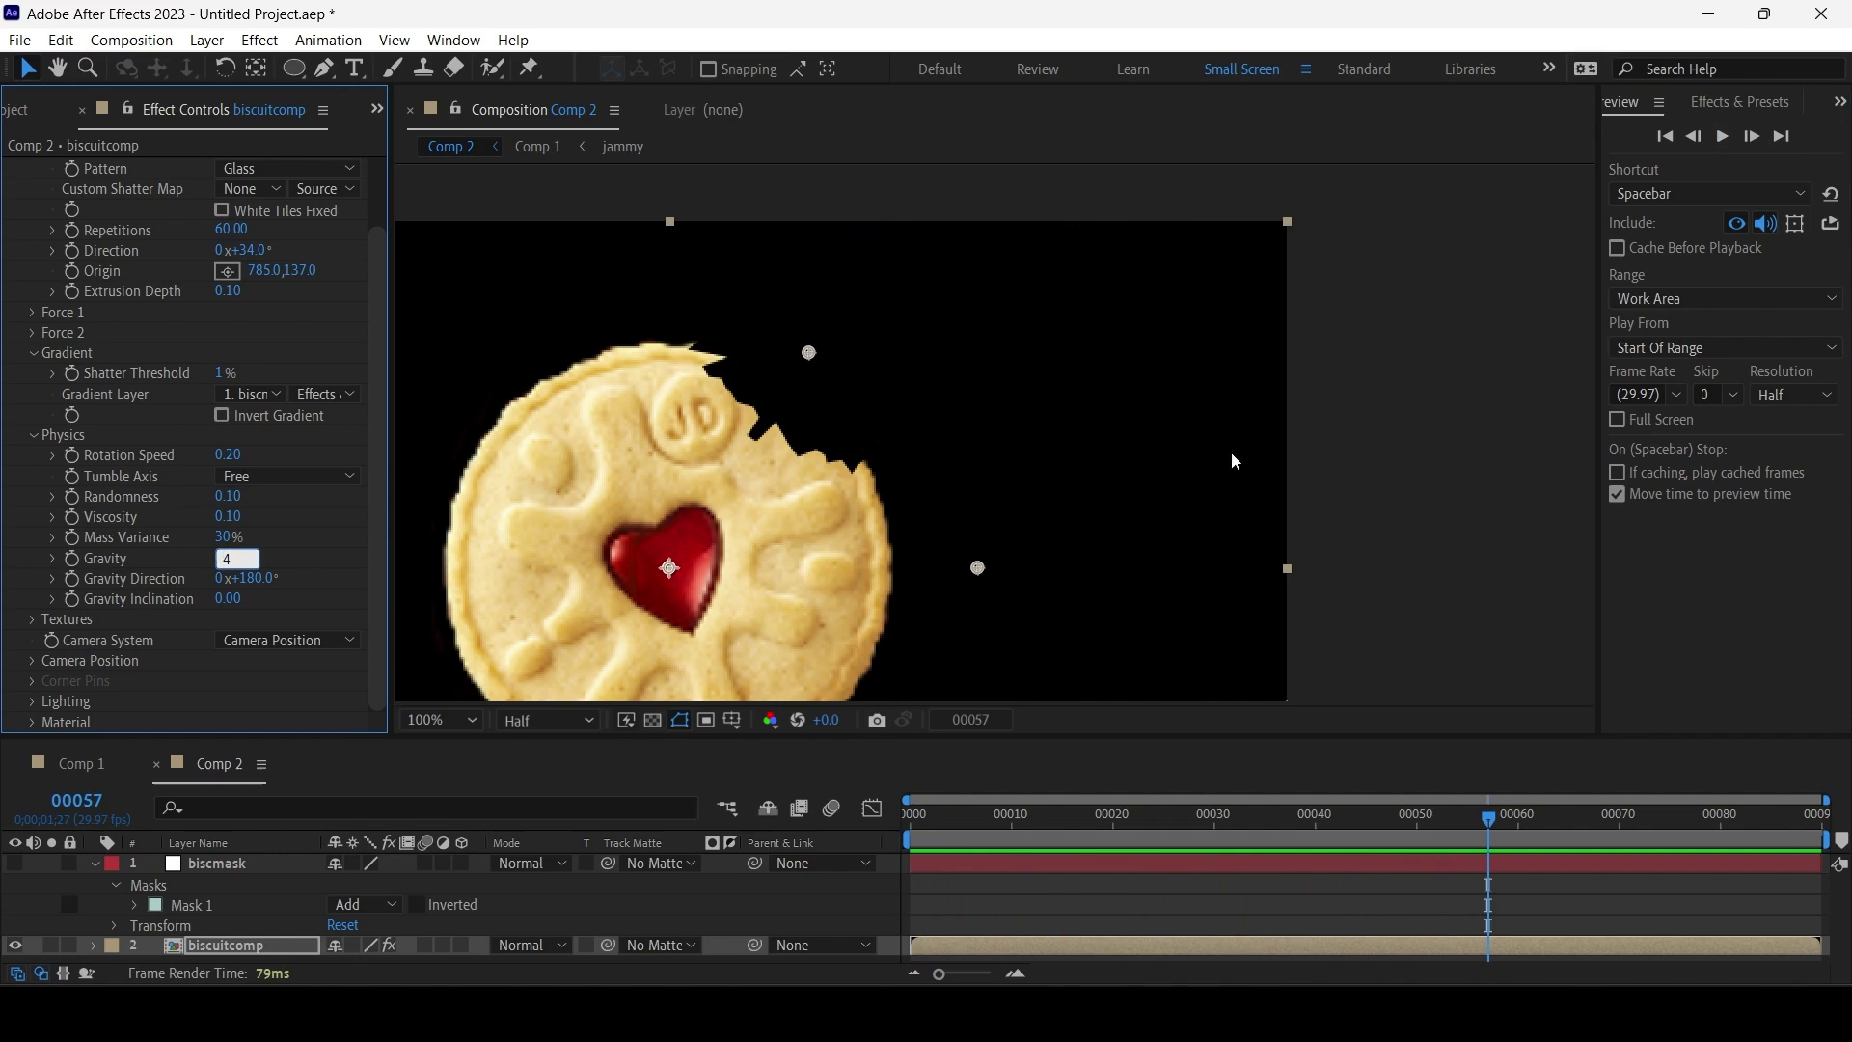
key("Return")
left_click(1724, 136)
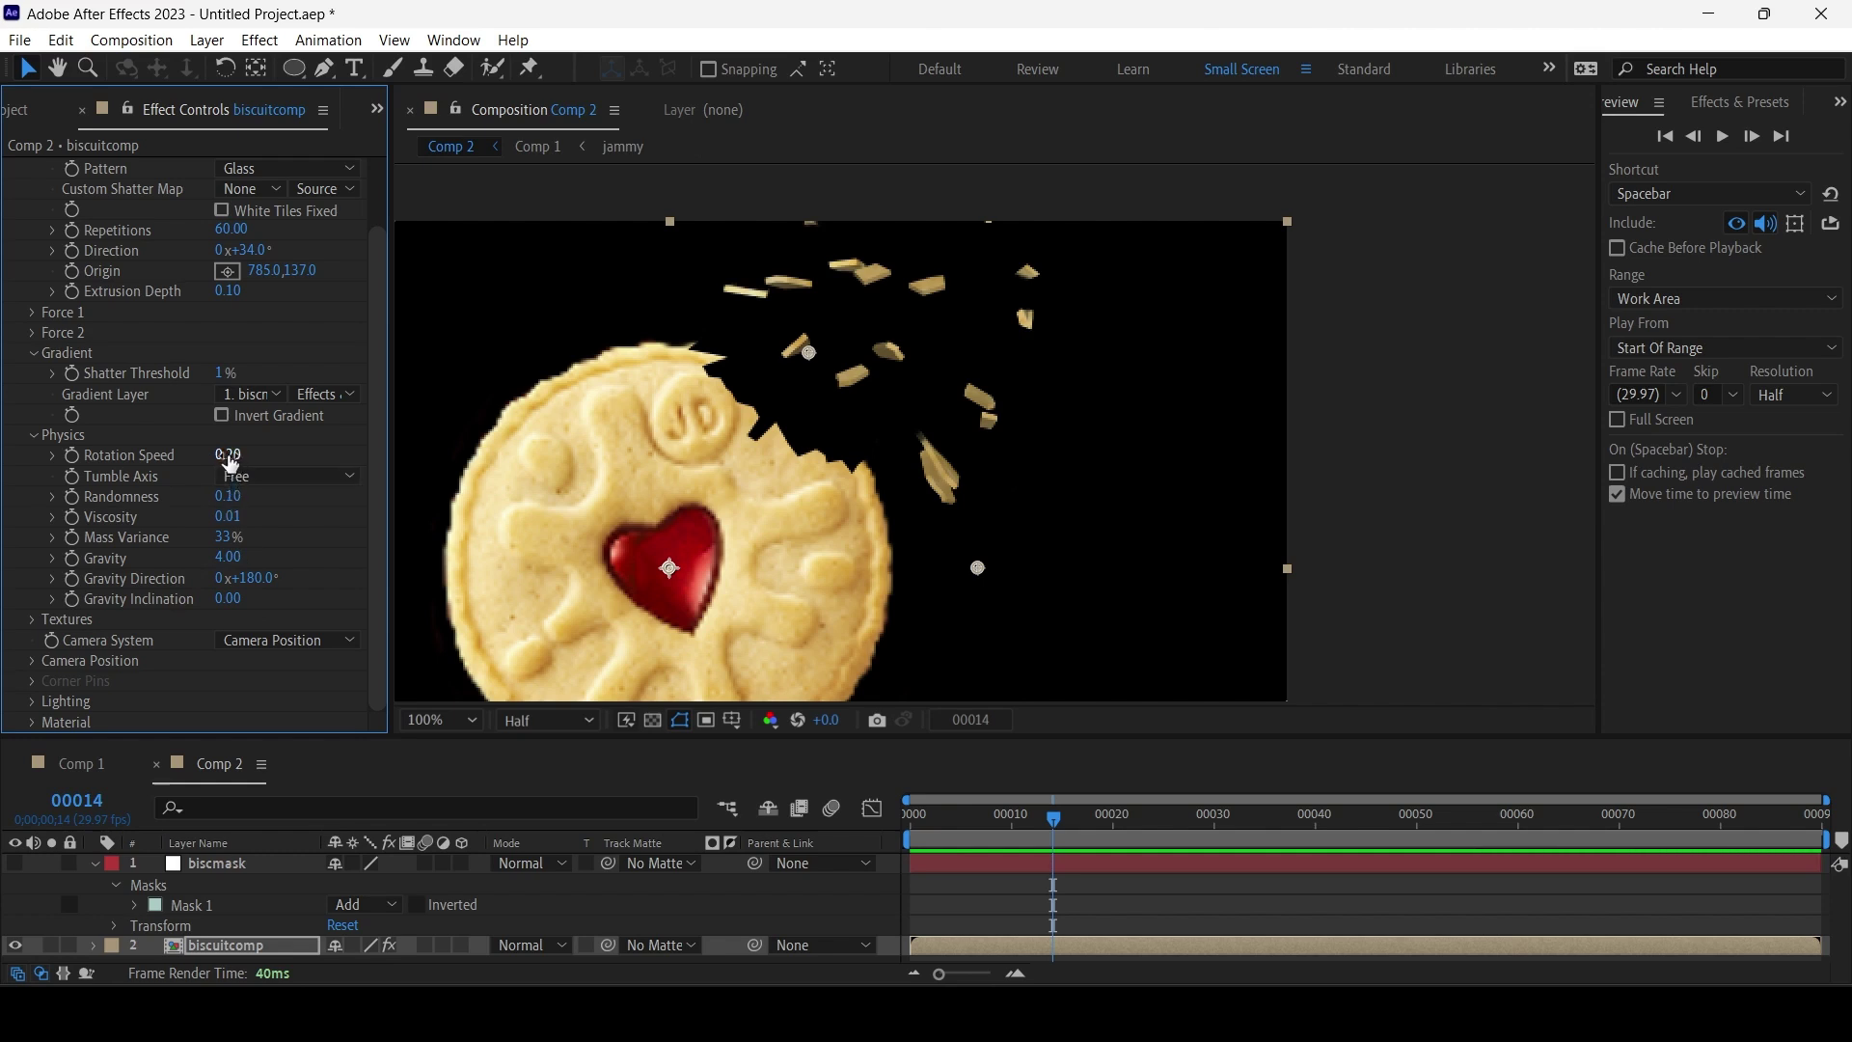
Preview Rotation Speed at 1.00, then restore it to 0.20.
left_click_drag(229, 461, 367, 450)
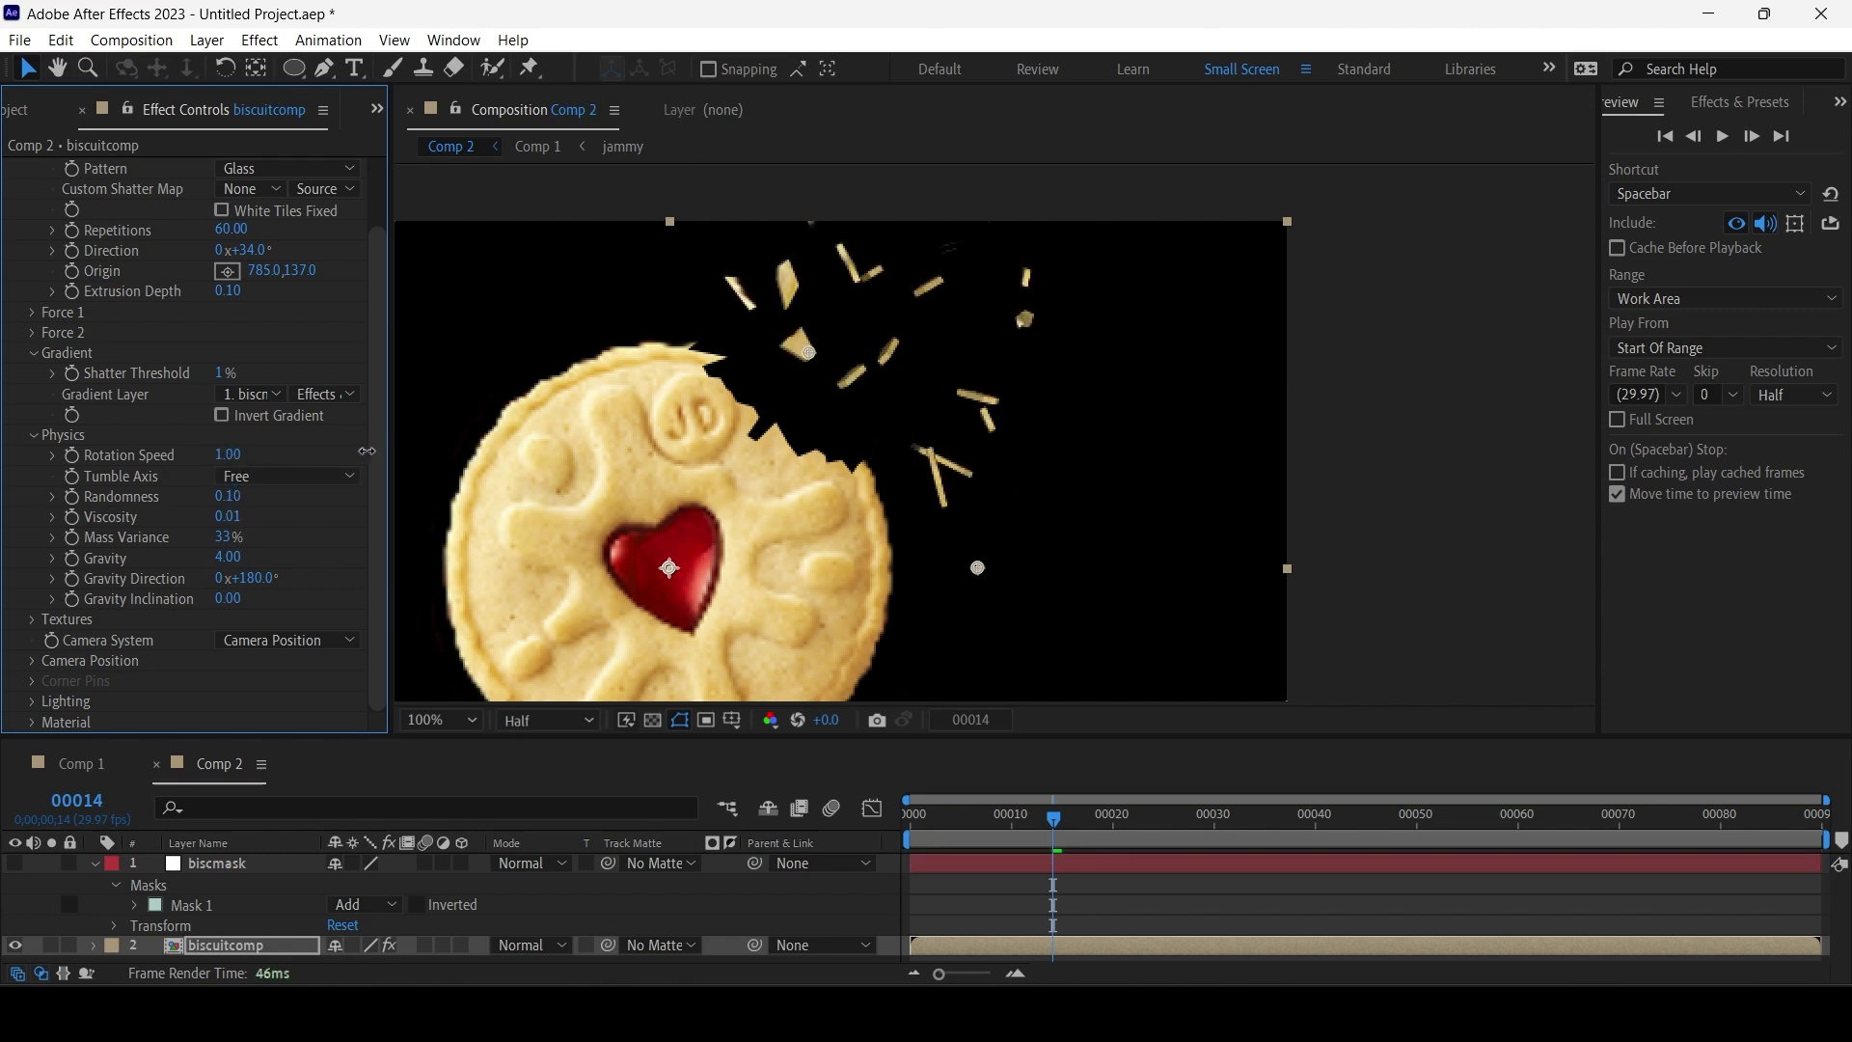
left_click(1666, 138)
left_click(1723, 138)
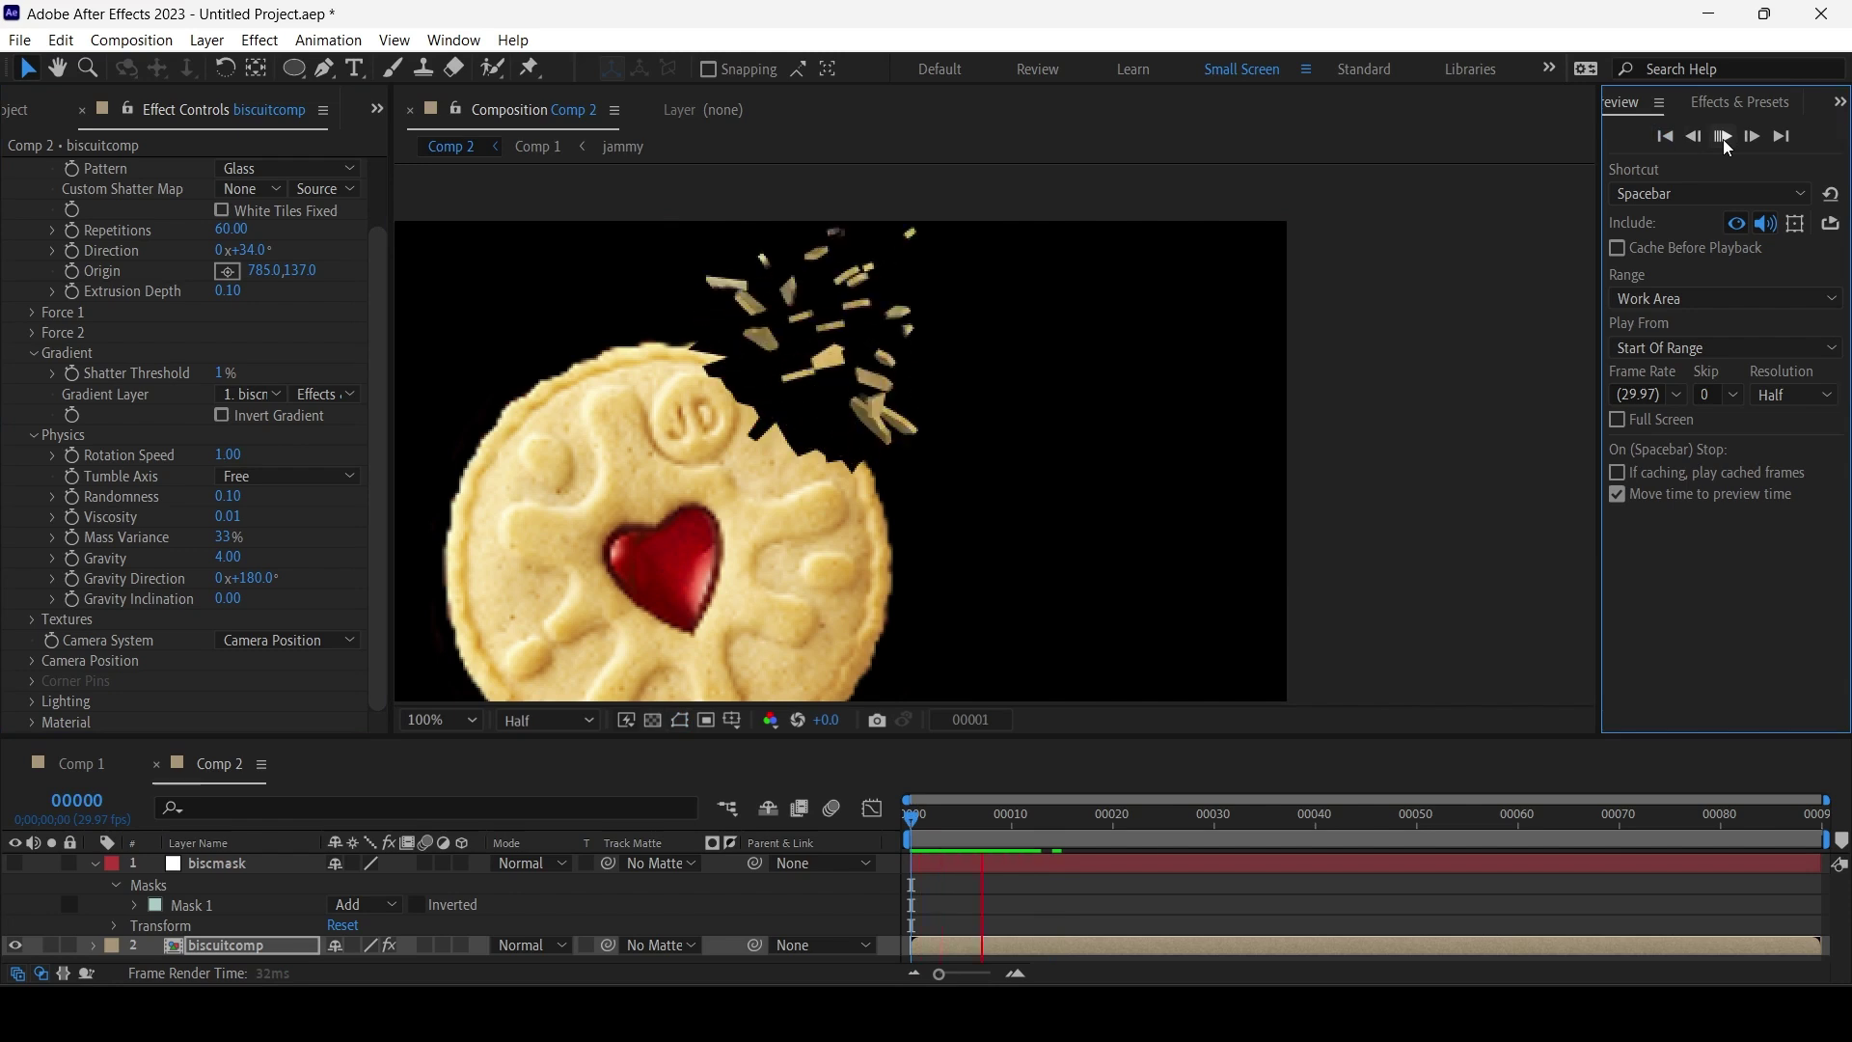
left_click(223, 453)
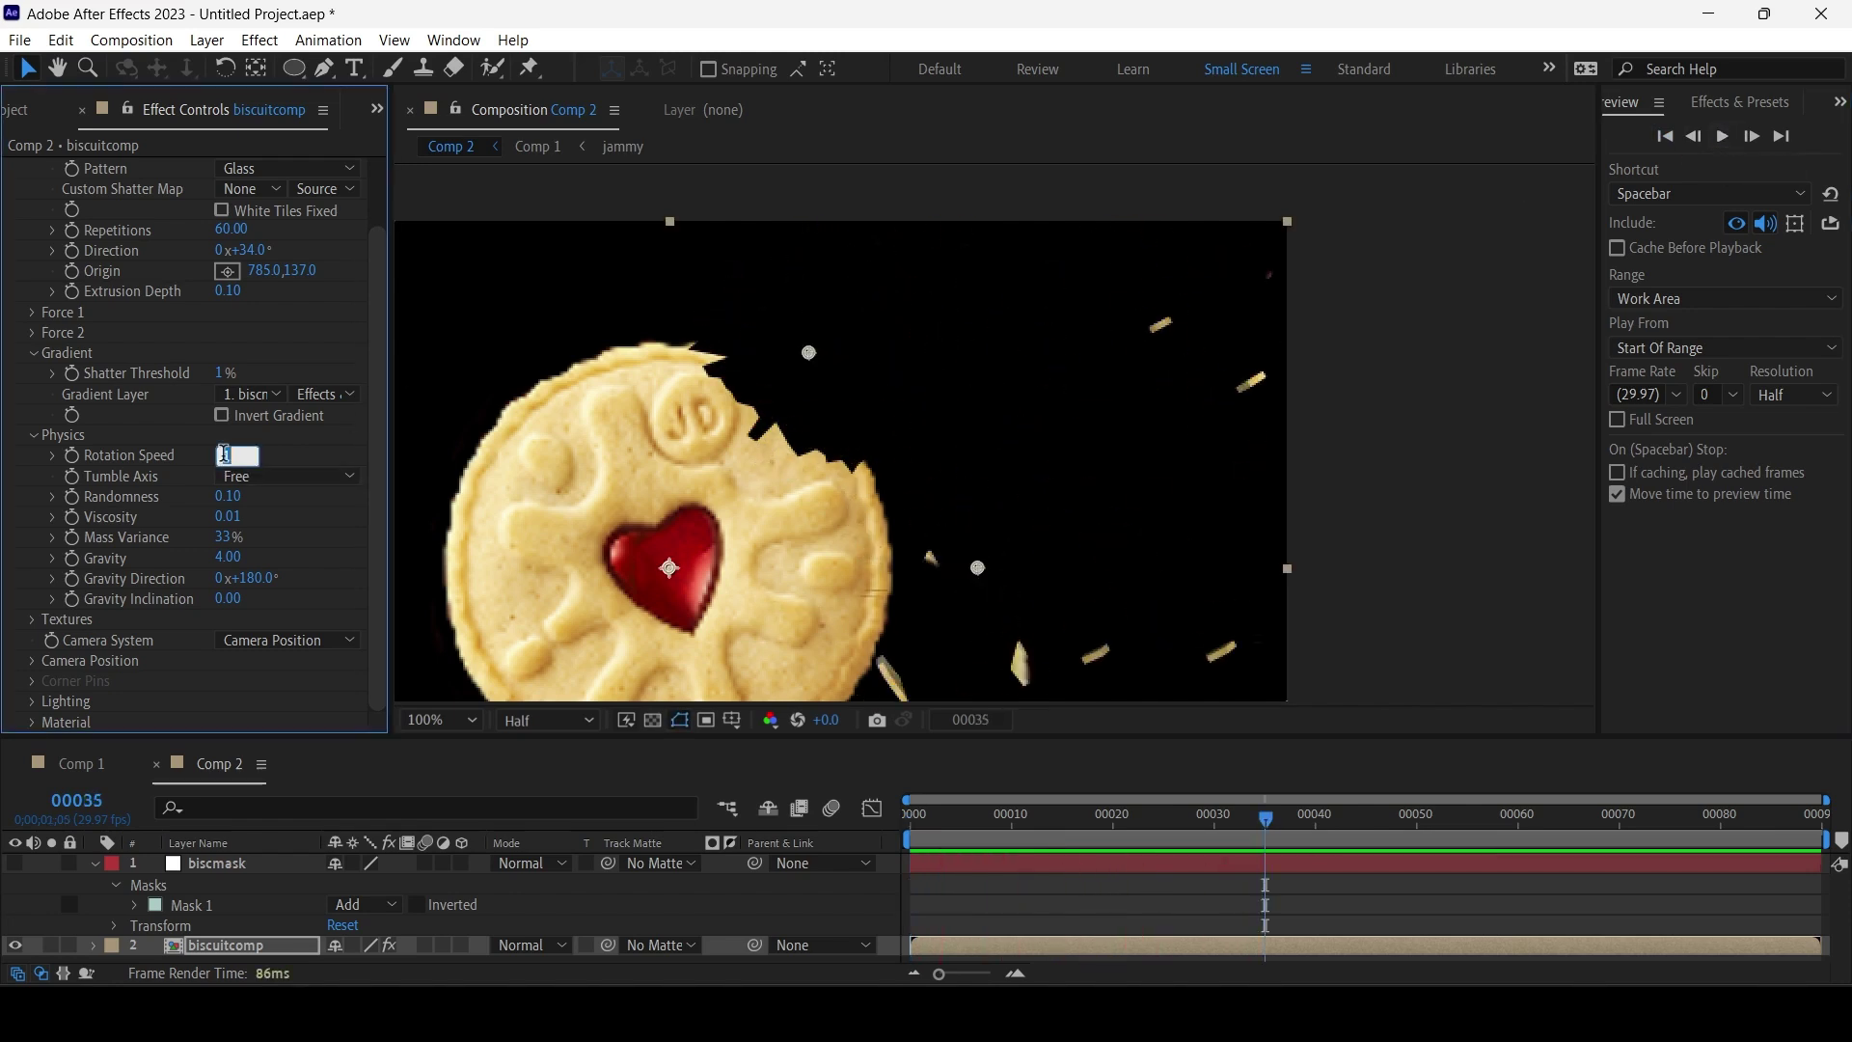
key("Return")
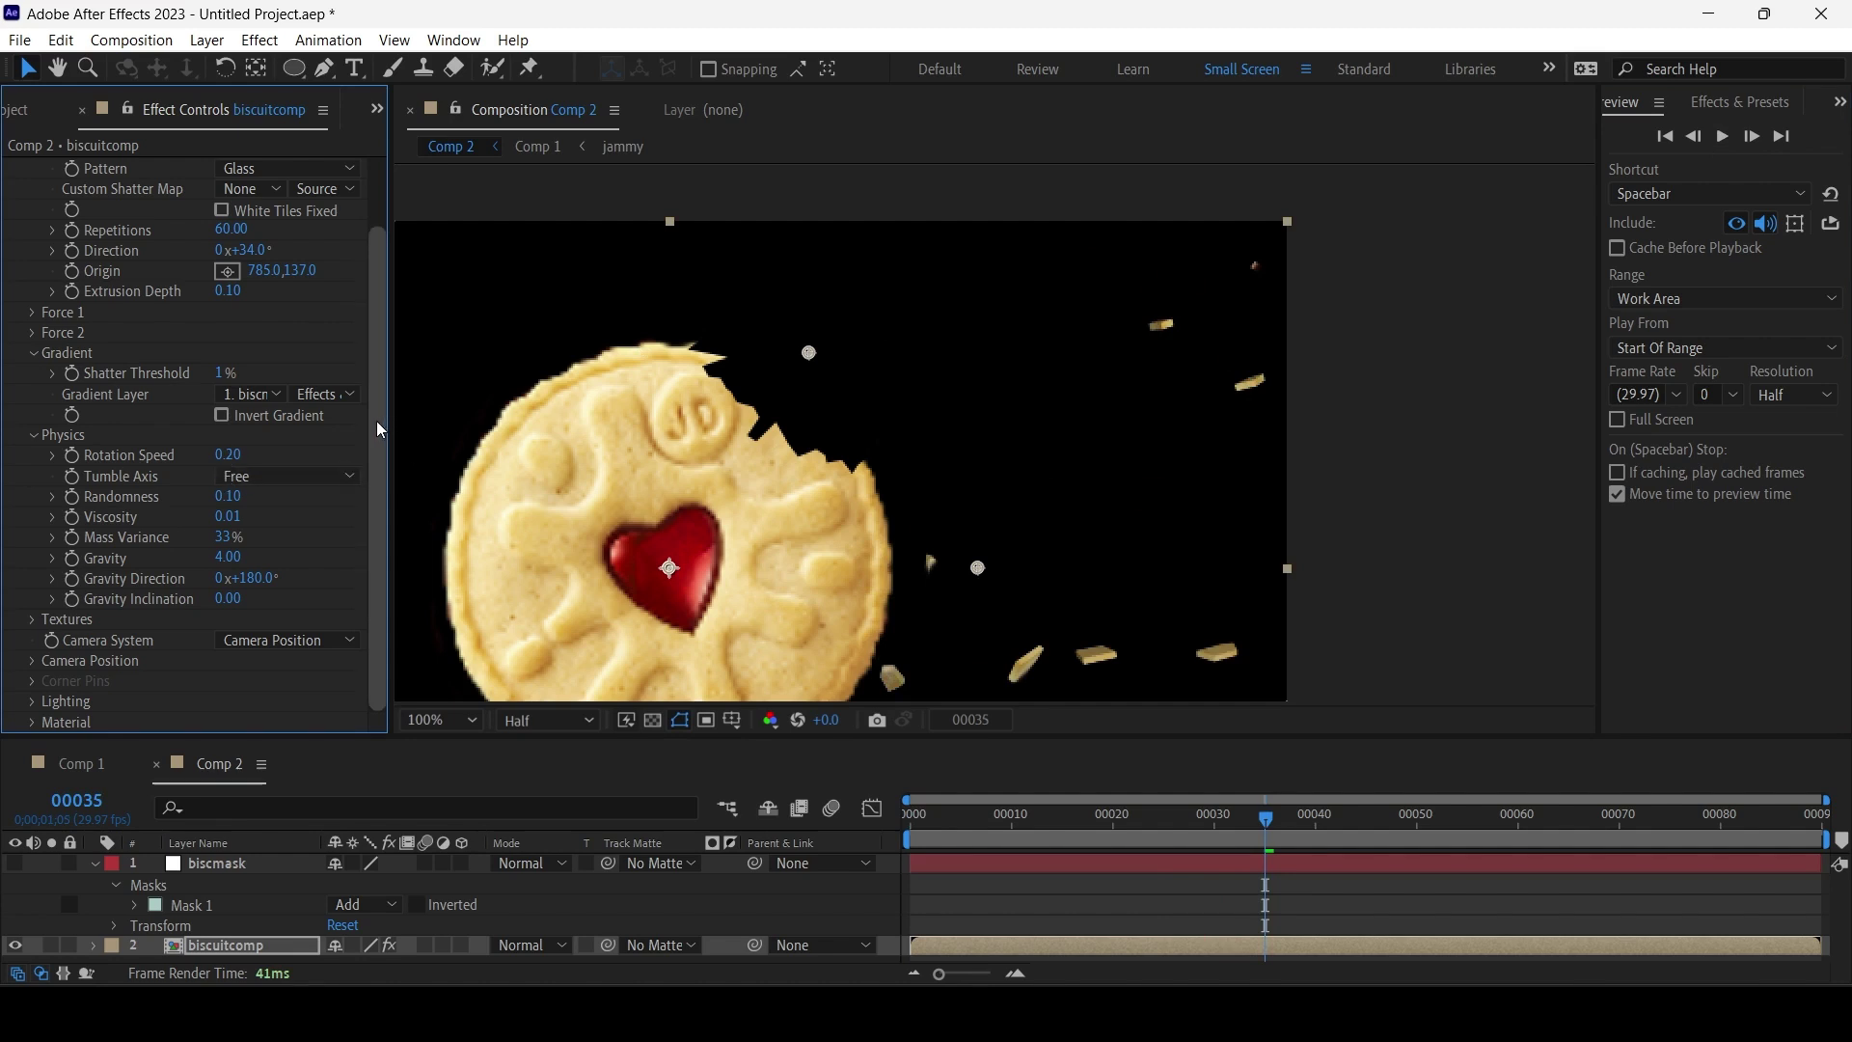
Use a Point Source light with intensity 1.18, ambient 0.35 and depth 1.887.
left_click(34, 701)
scroll(193, 579, "down", 3)
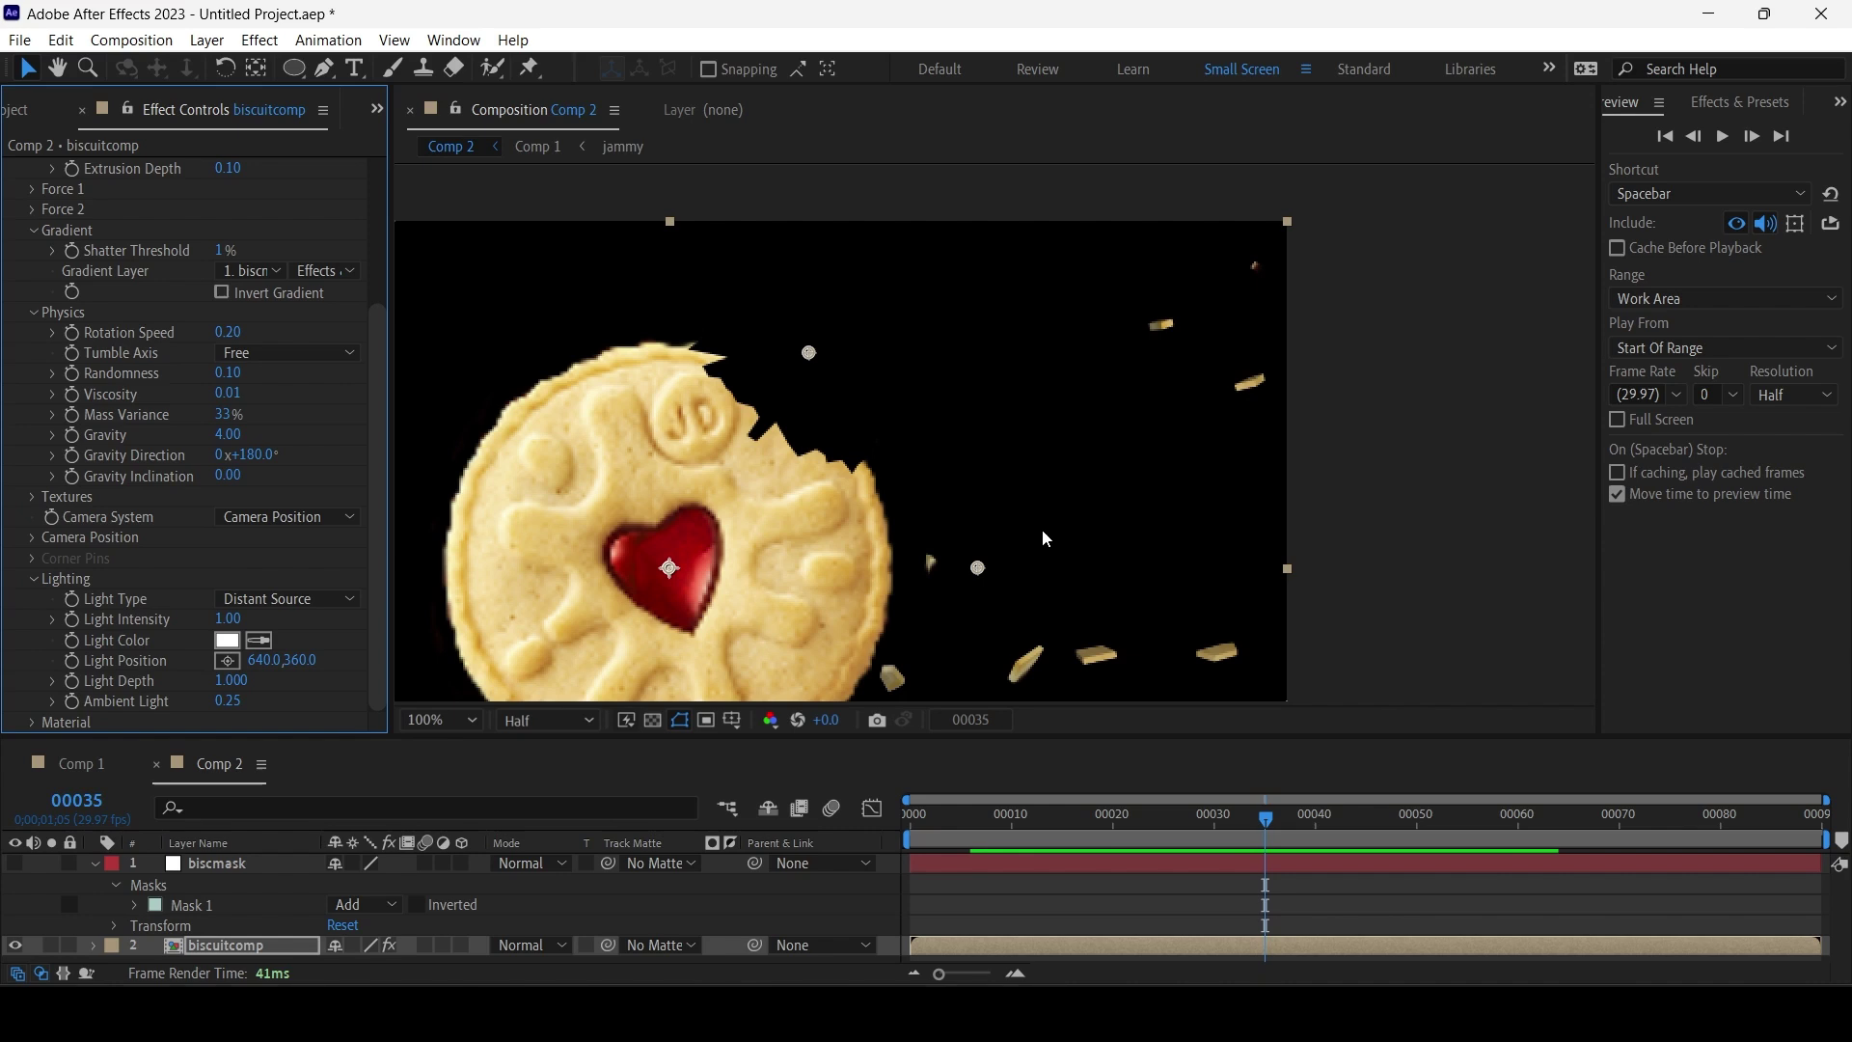
key("comma")
left_click(333, 594)
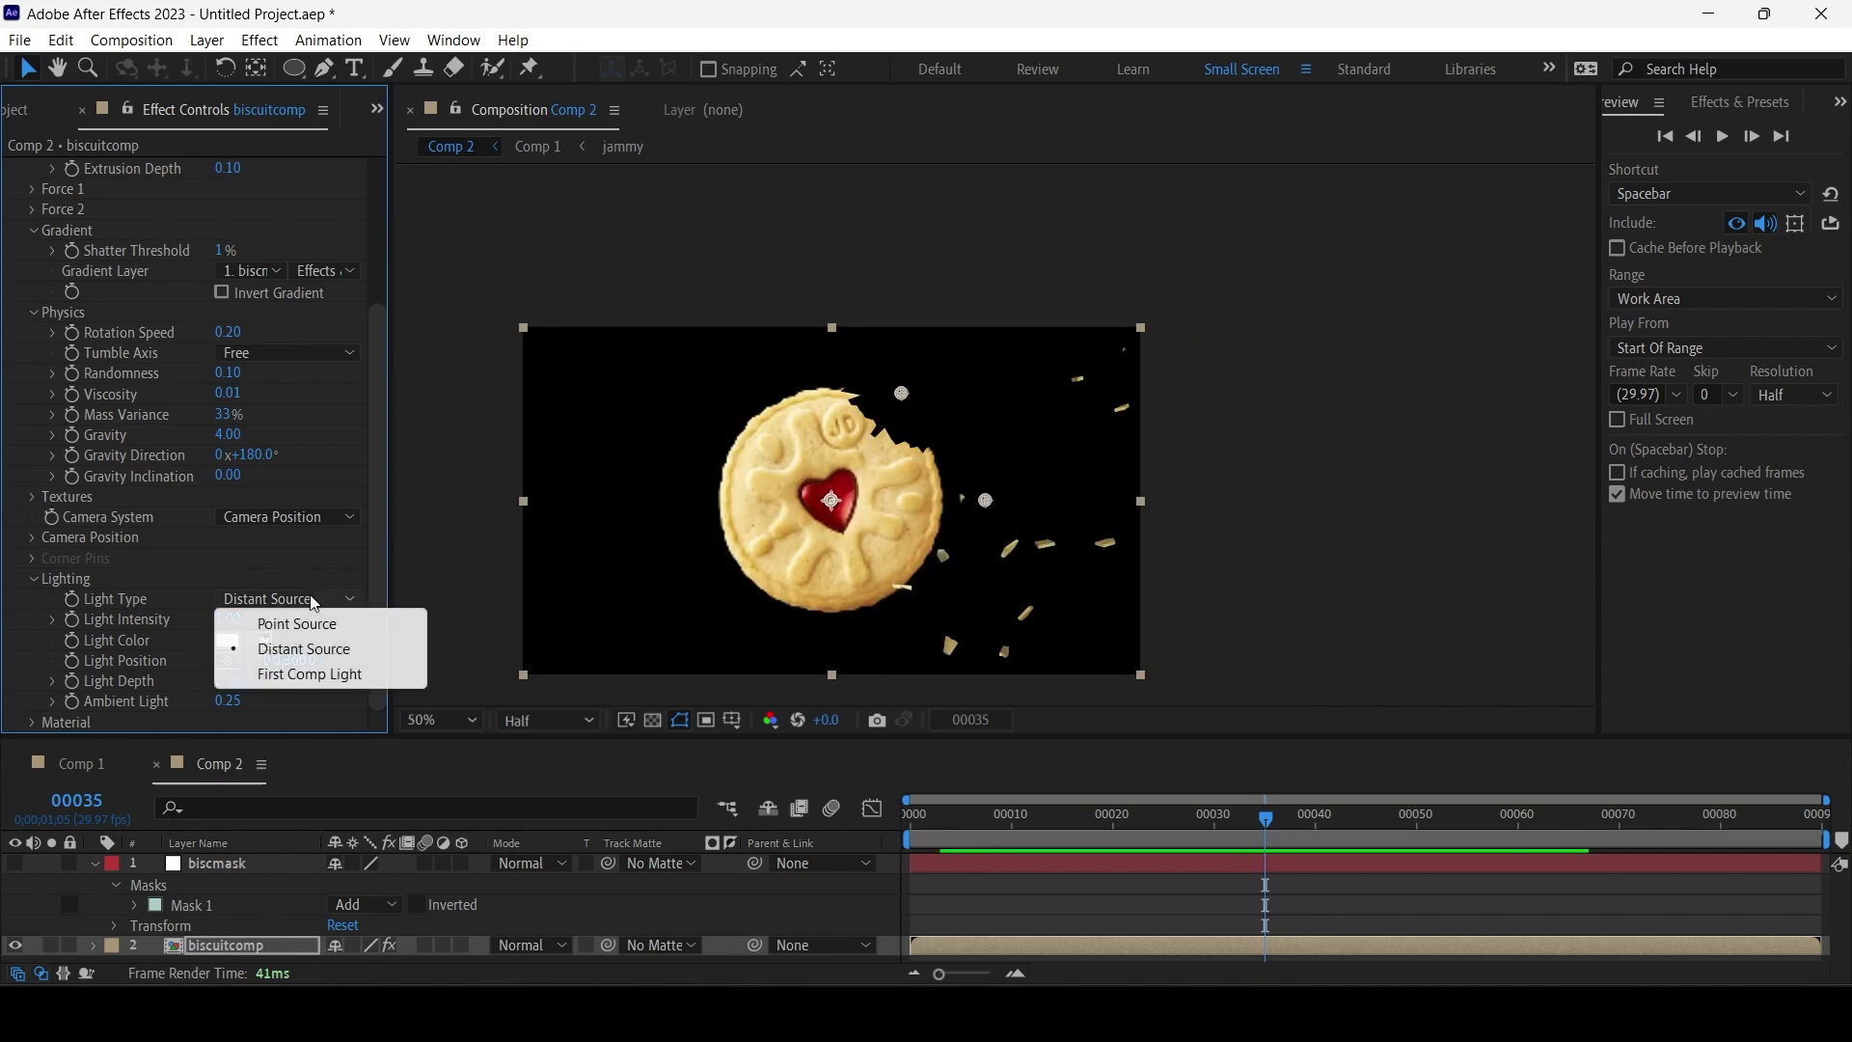
left_click(309, 620)
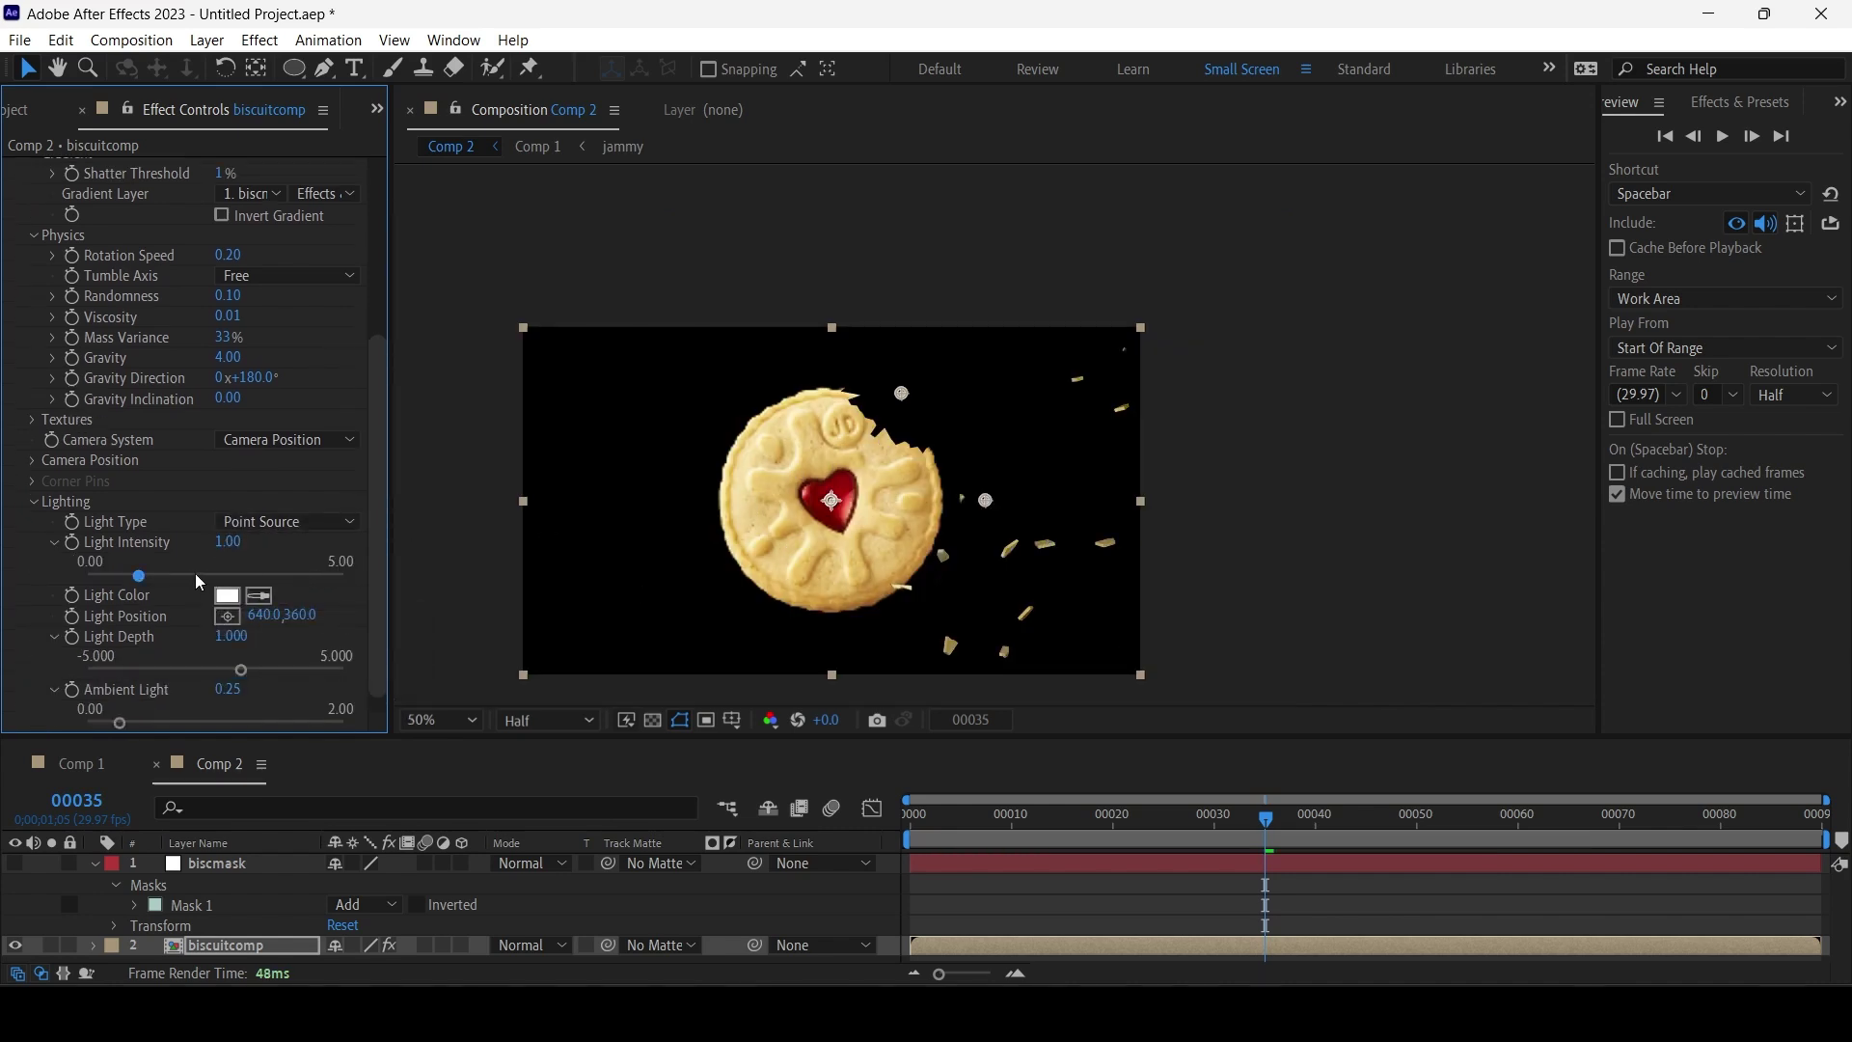
left_click_drag(169, 576, 149, 576)
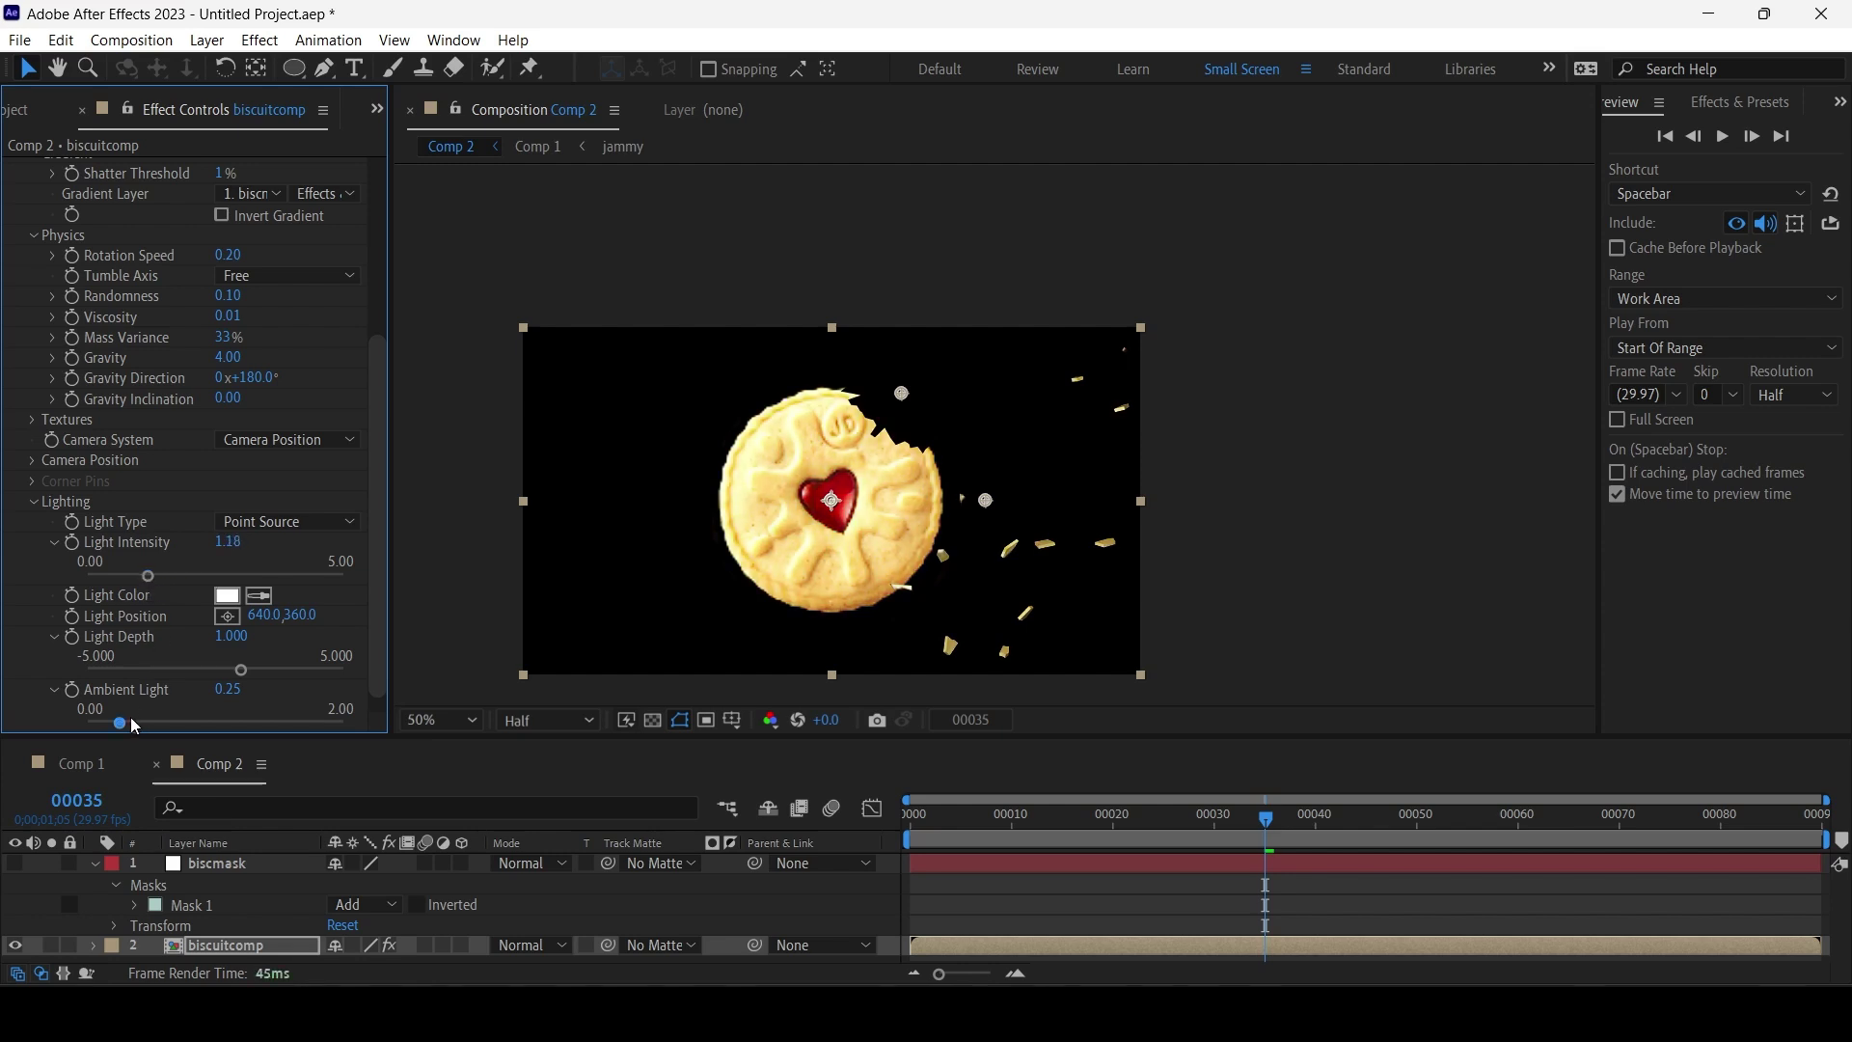
left_click_drag(119, 723, 139, 723)
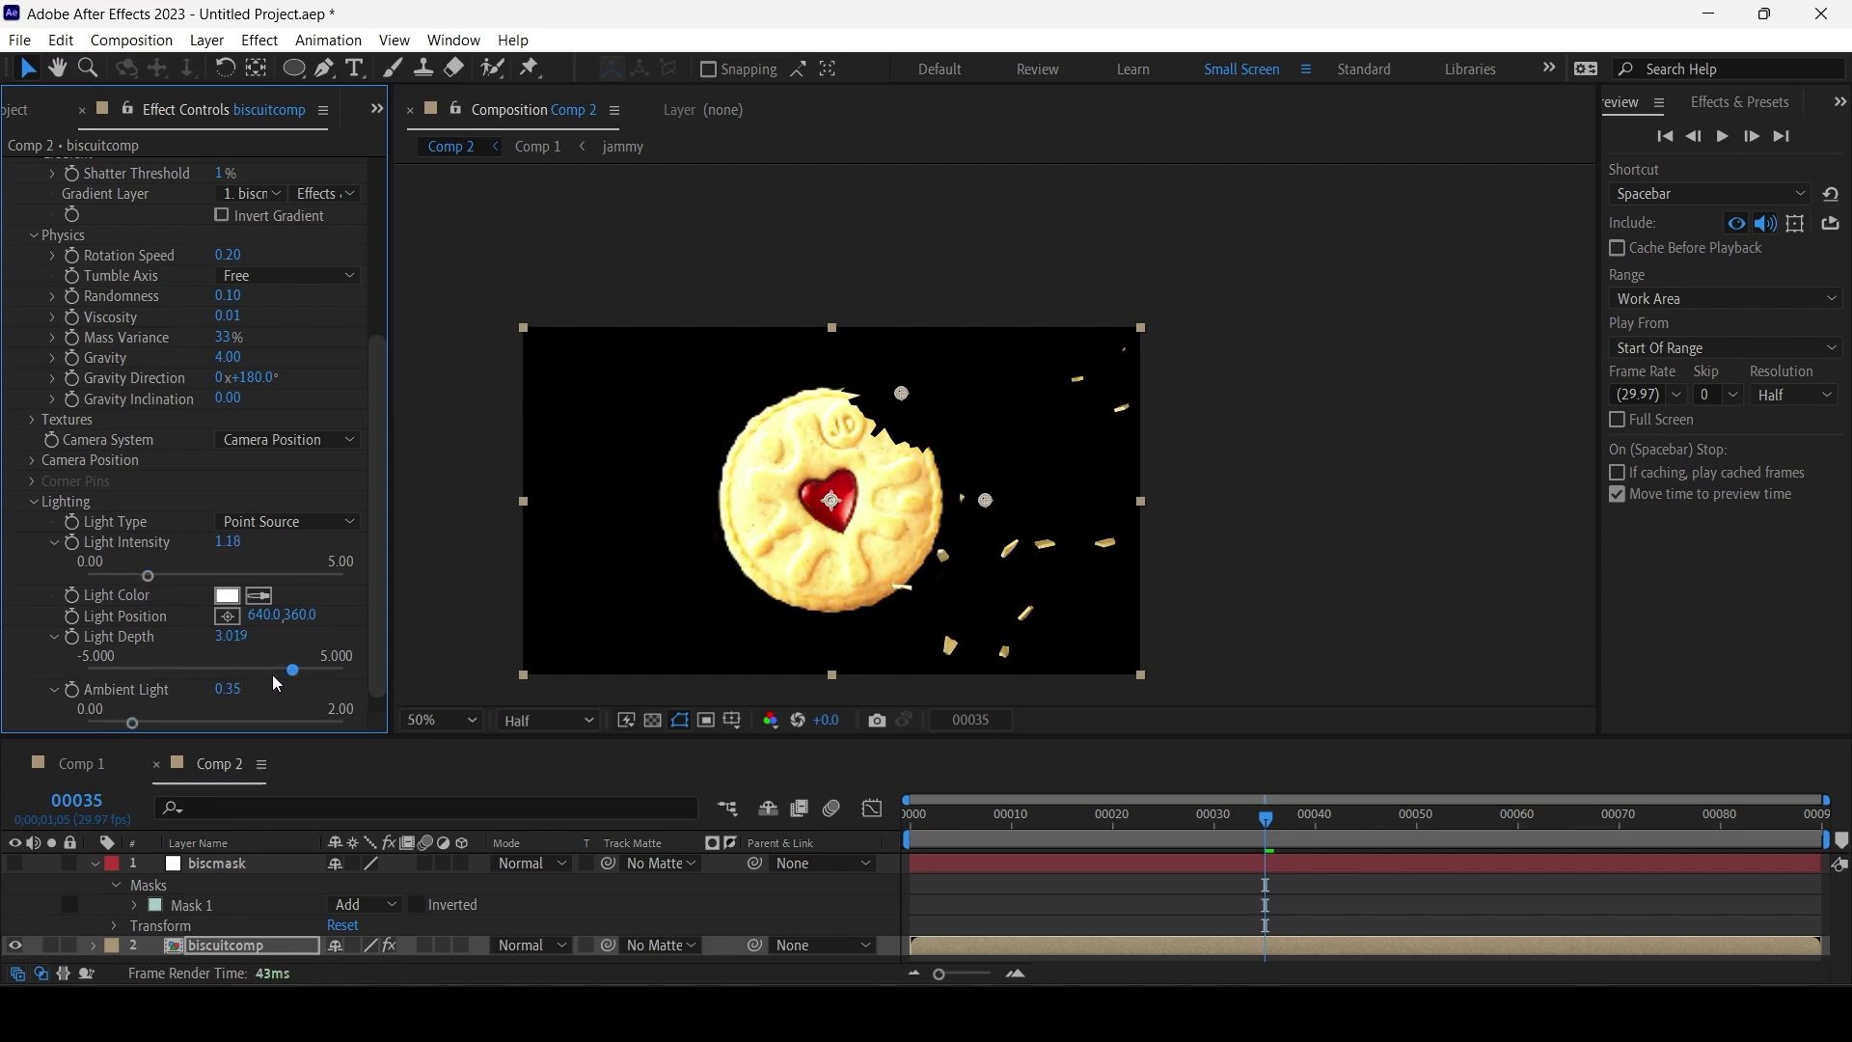
left_click_drag(819, 429, 850, 433)
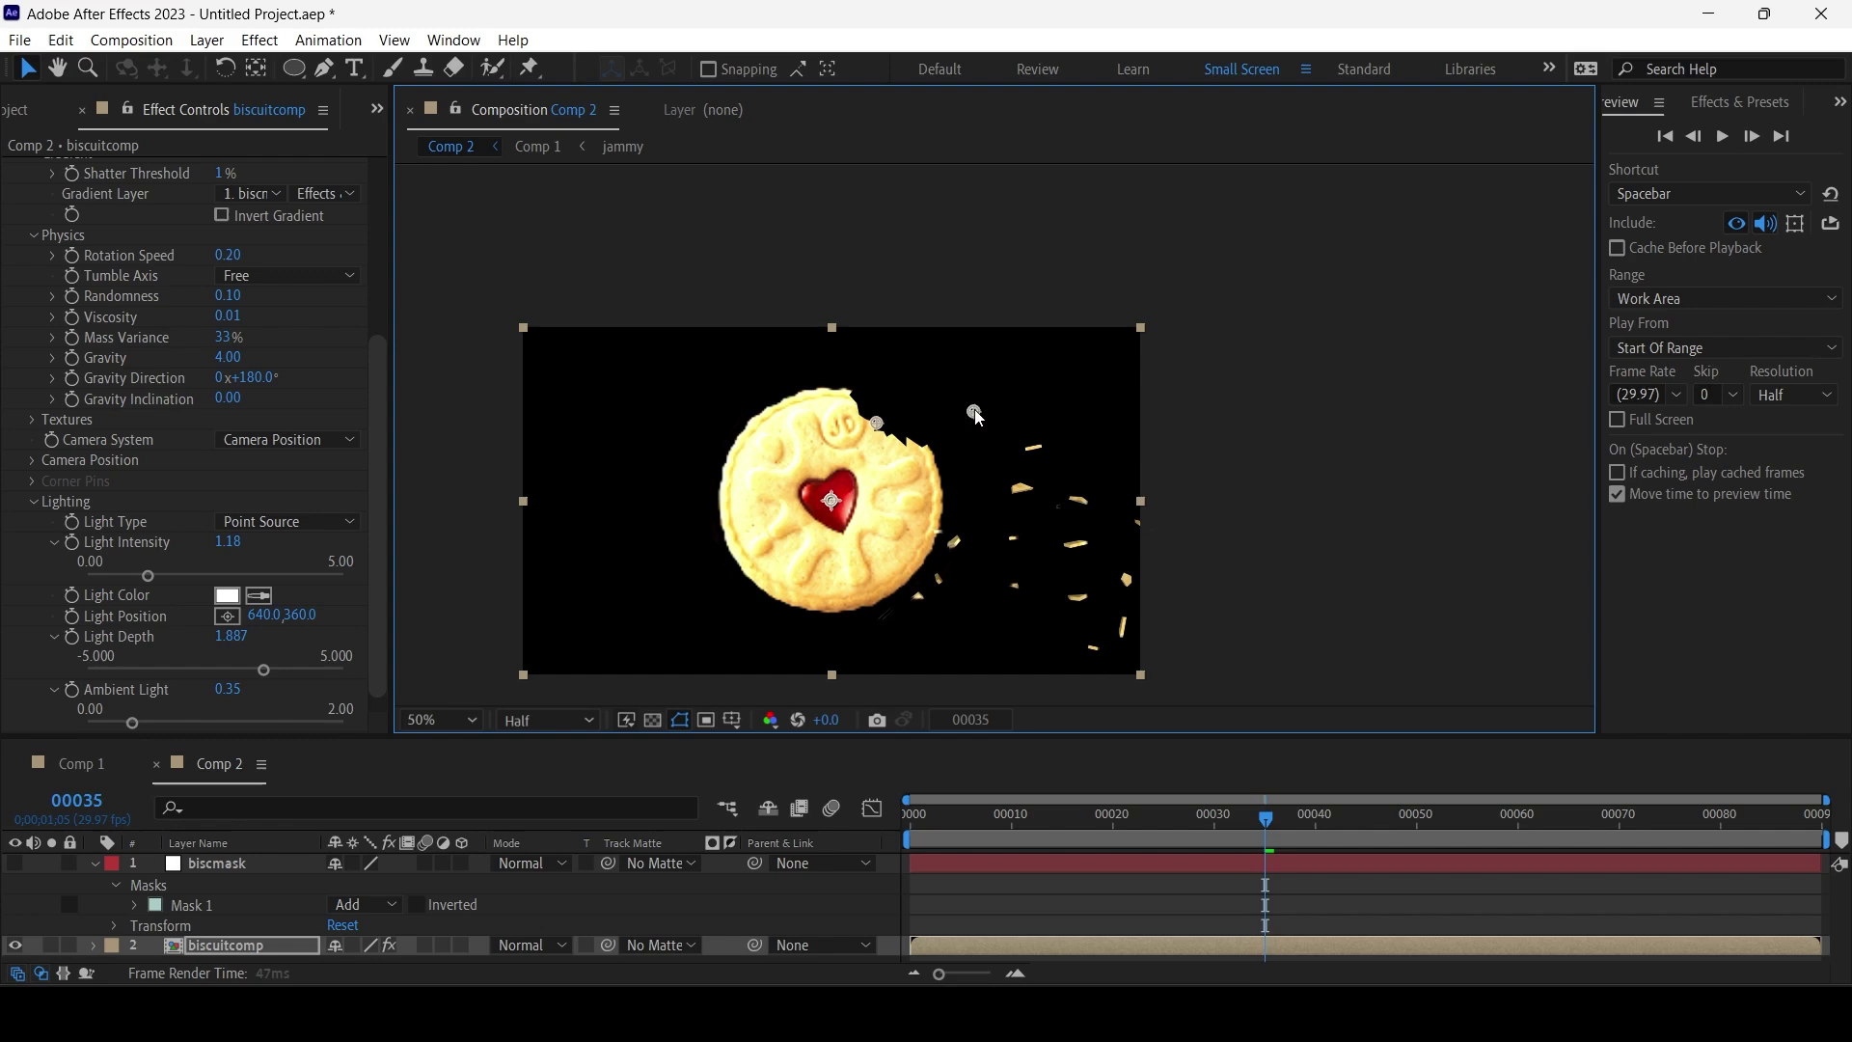
left_click_drag(645, 736, 644, 650)
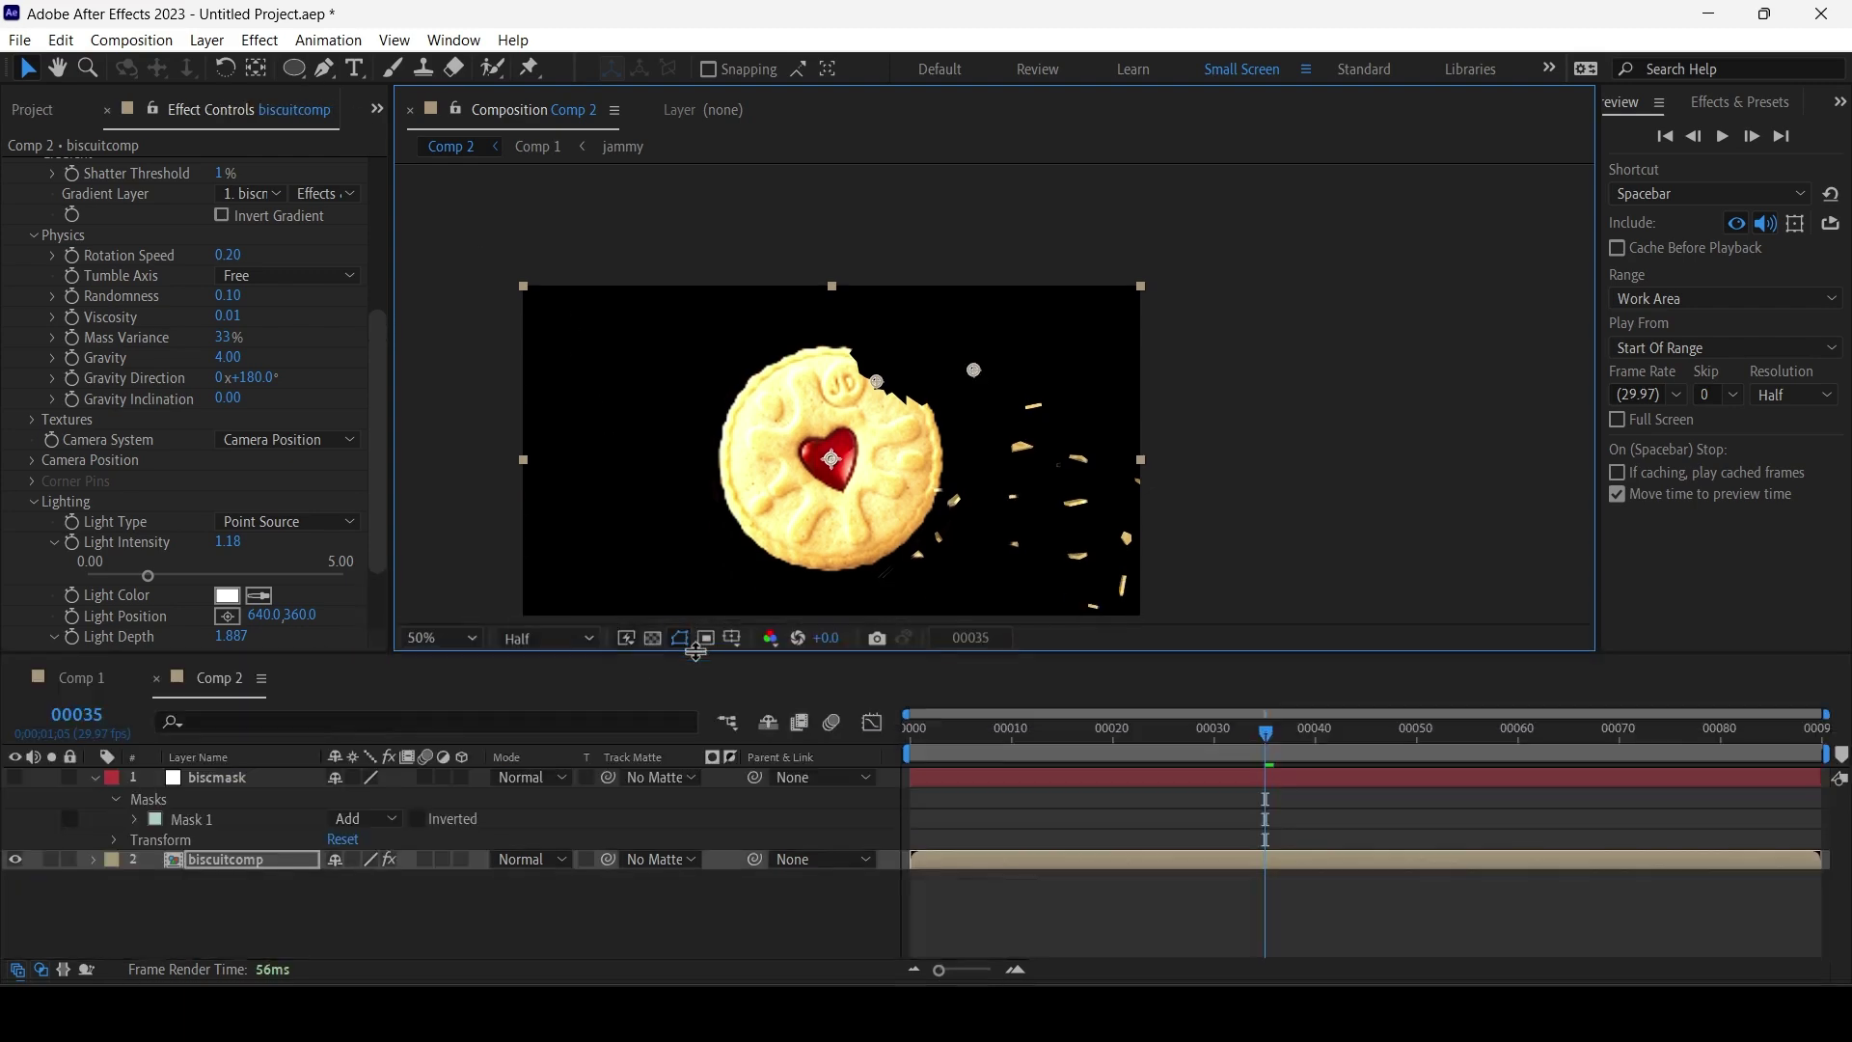
left_click(131, 40)
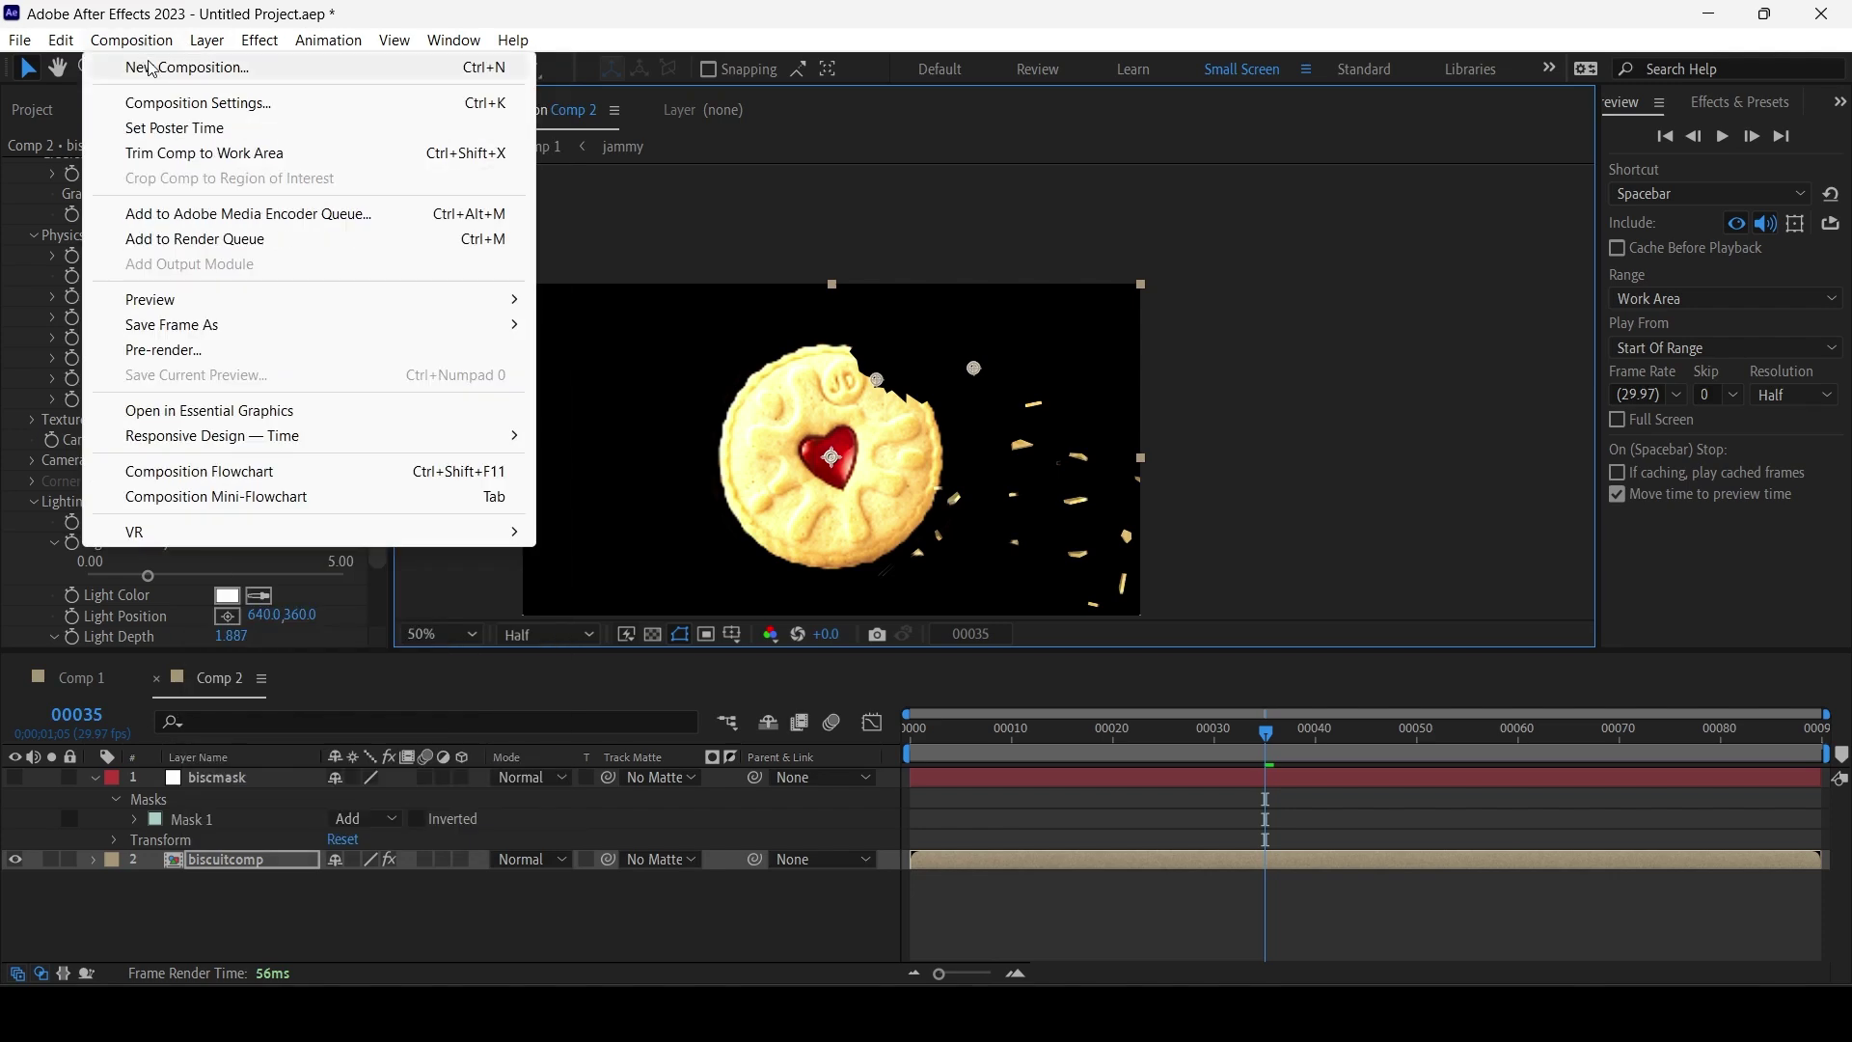
Add a 35mm camera layer, Camera 1, and move it to the top of the stack.
left_click(269, 10)
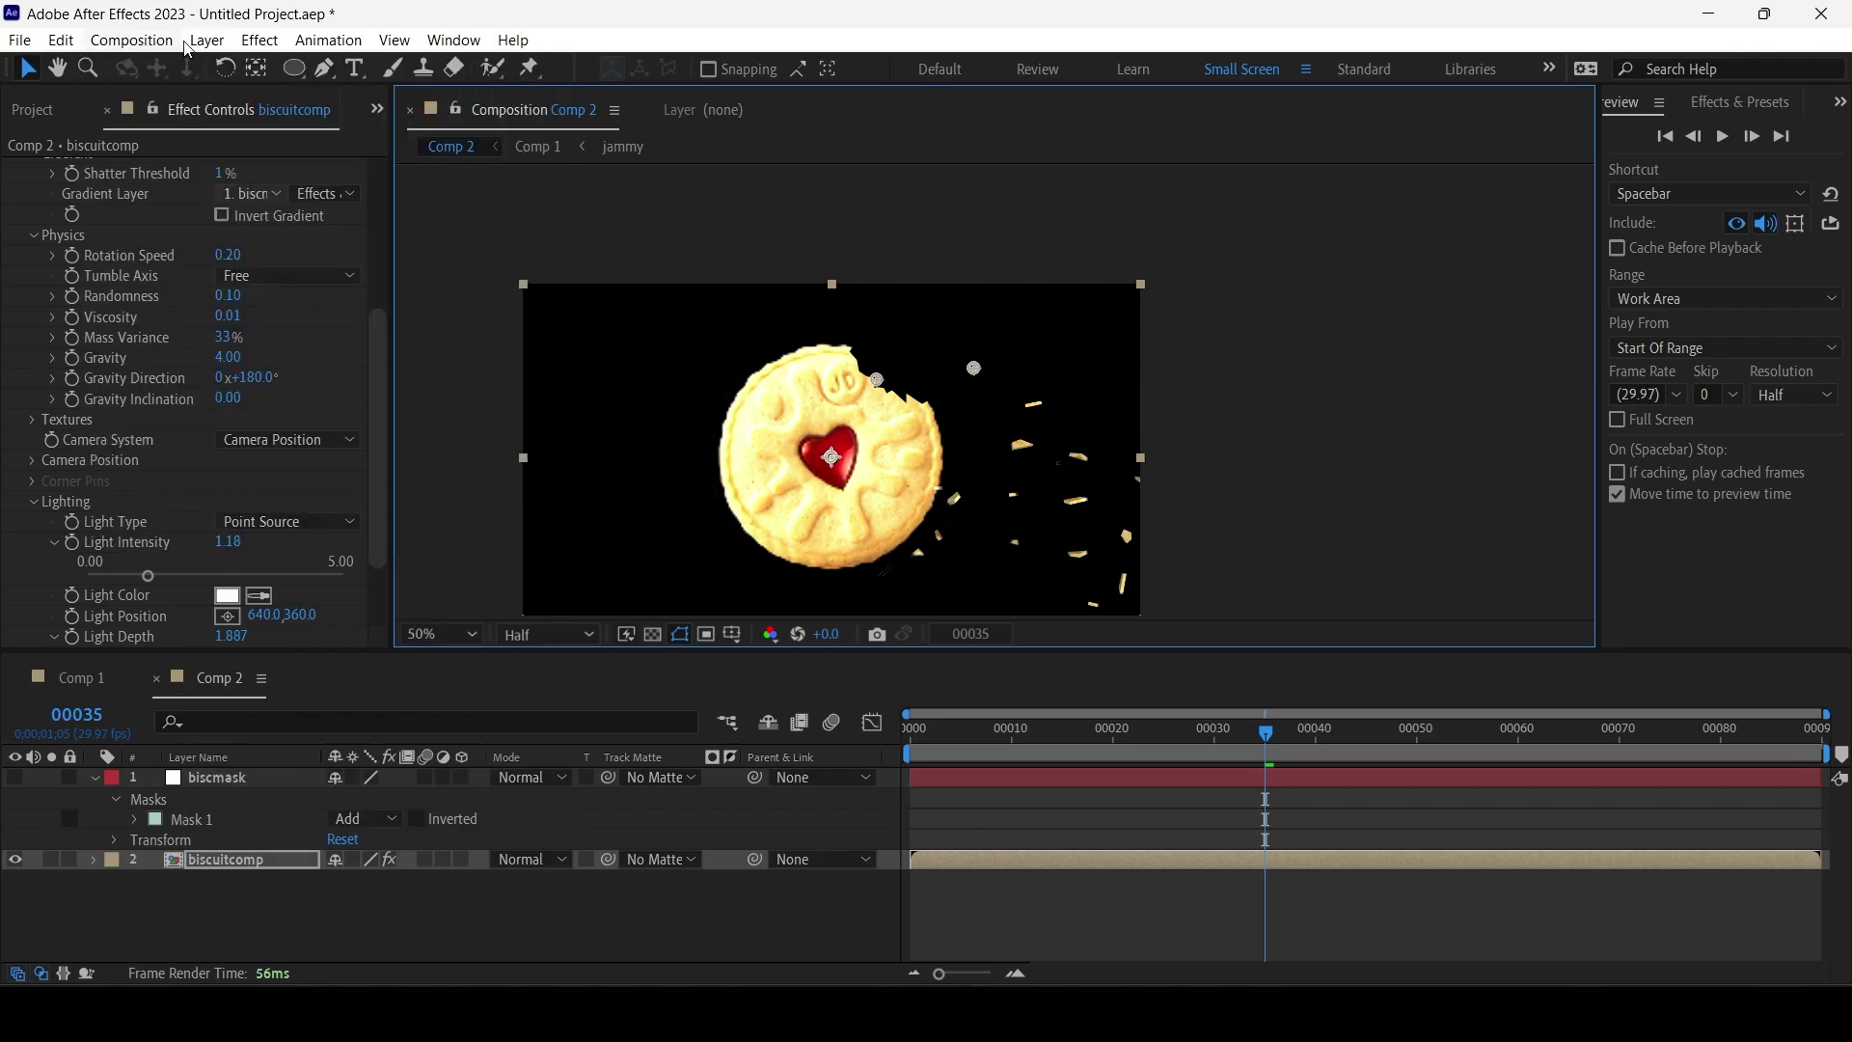
left_click(206, 39)
mouse_move(221, 64)
left_click(706, 145)
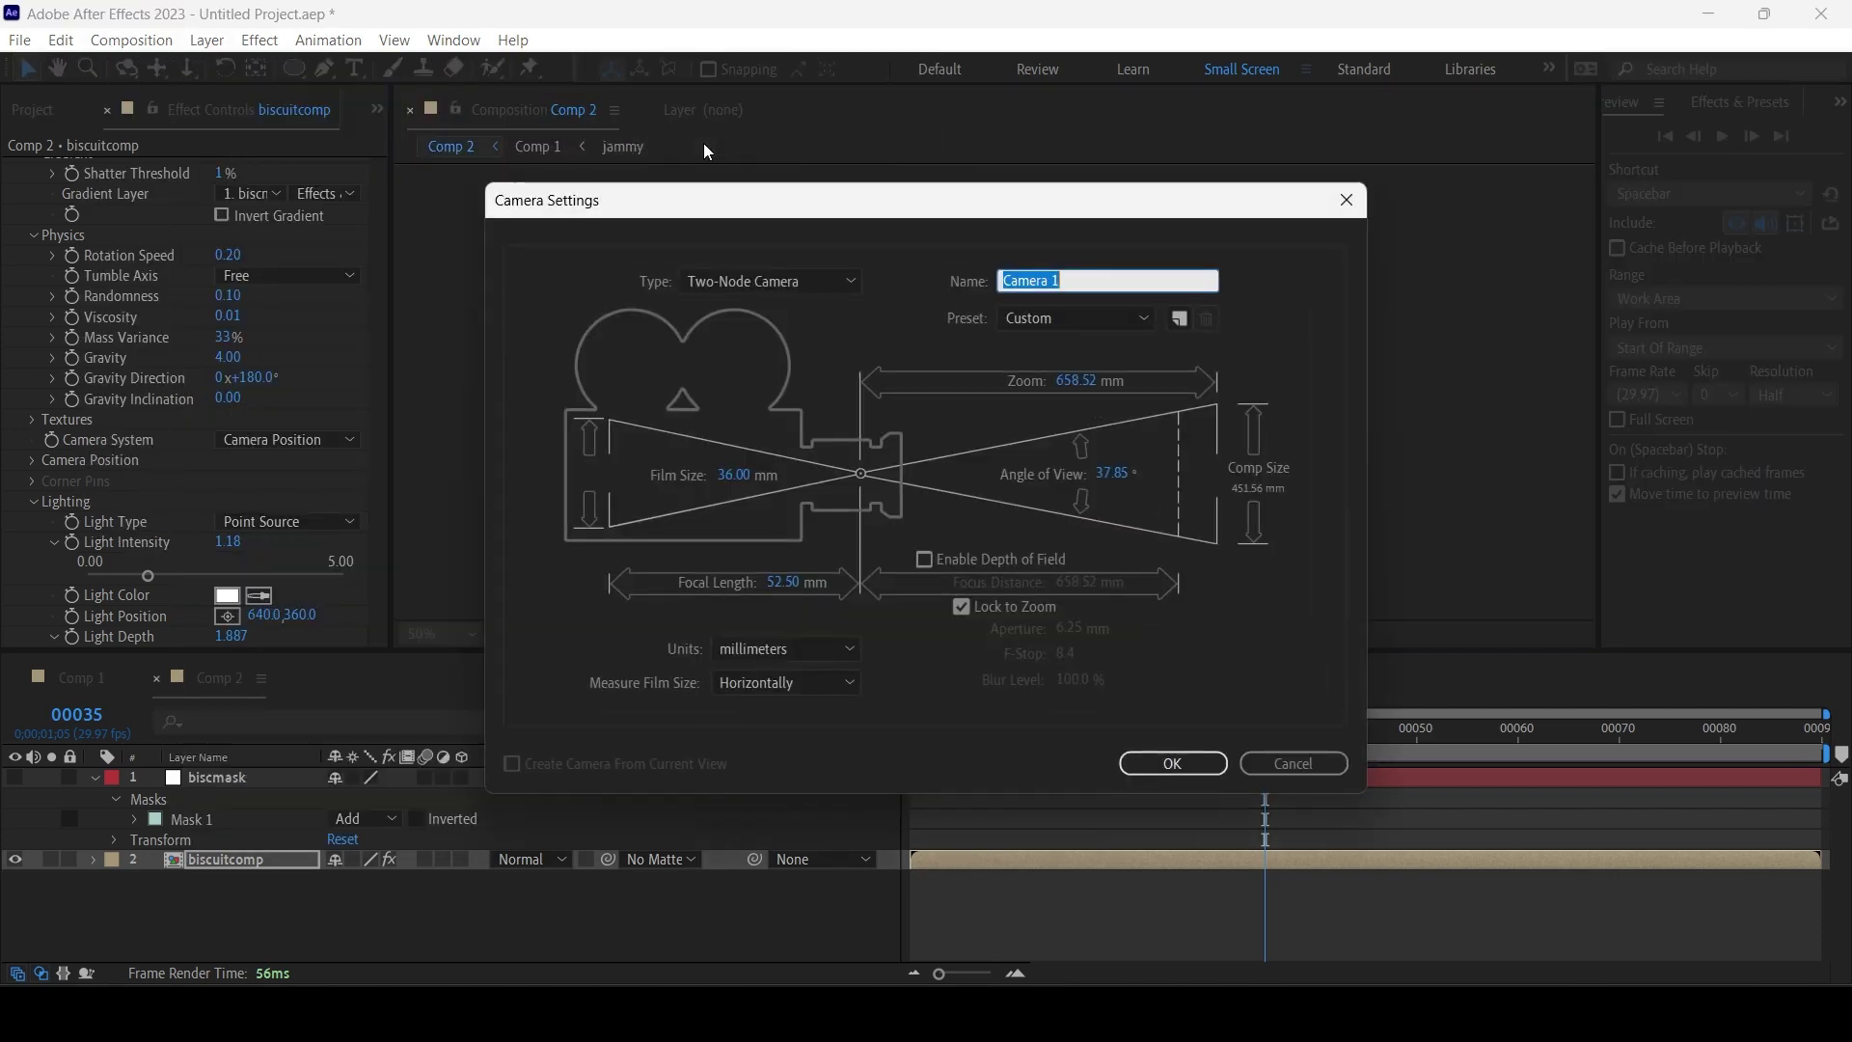
left_click(1109, 318)
left_click(1080, 473)
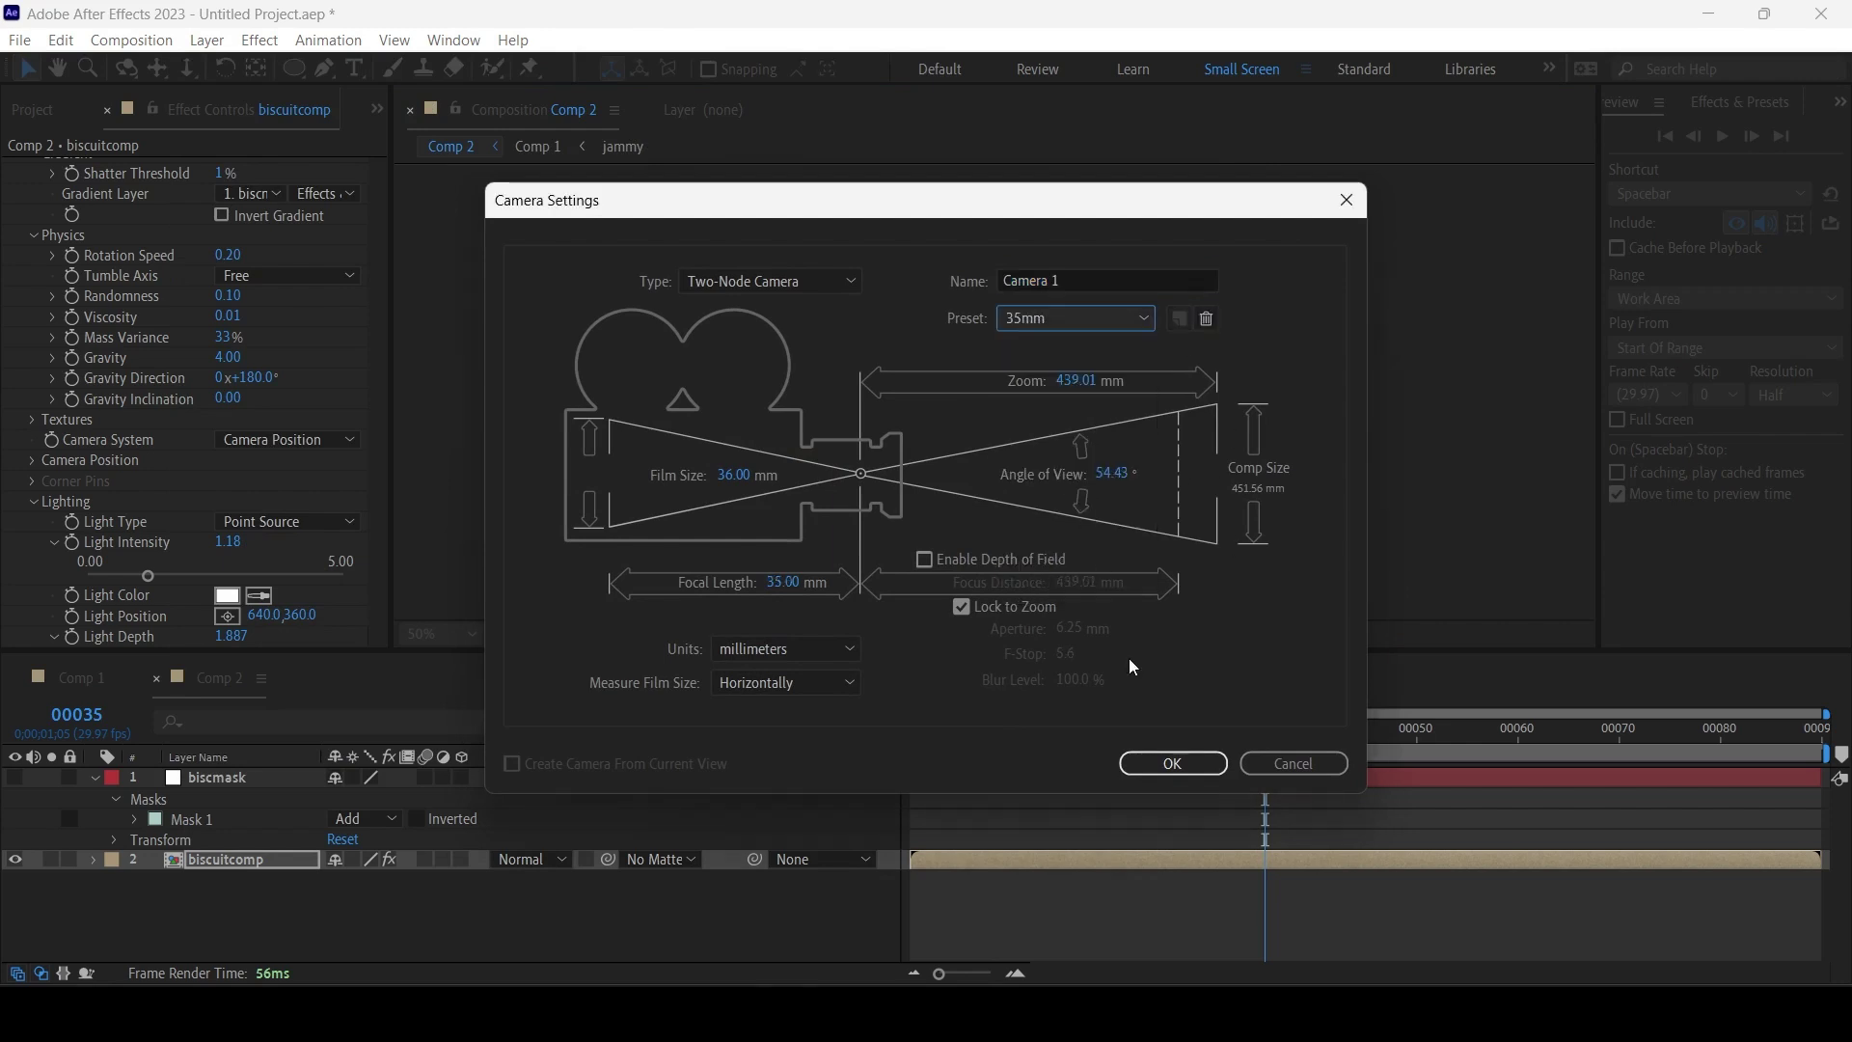
left_click(1173, 764)
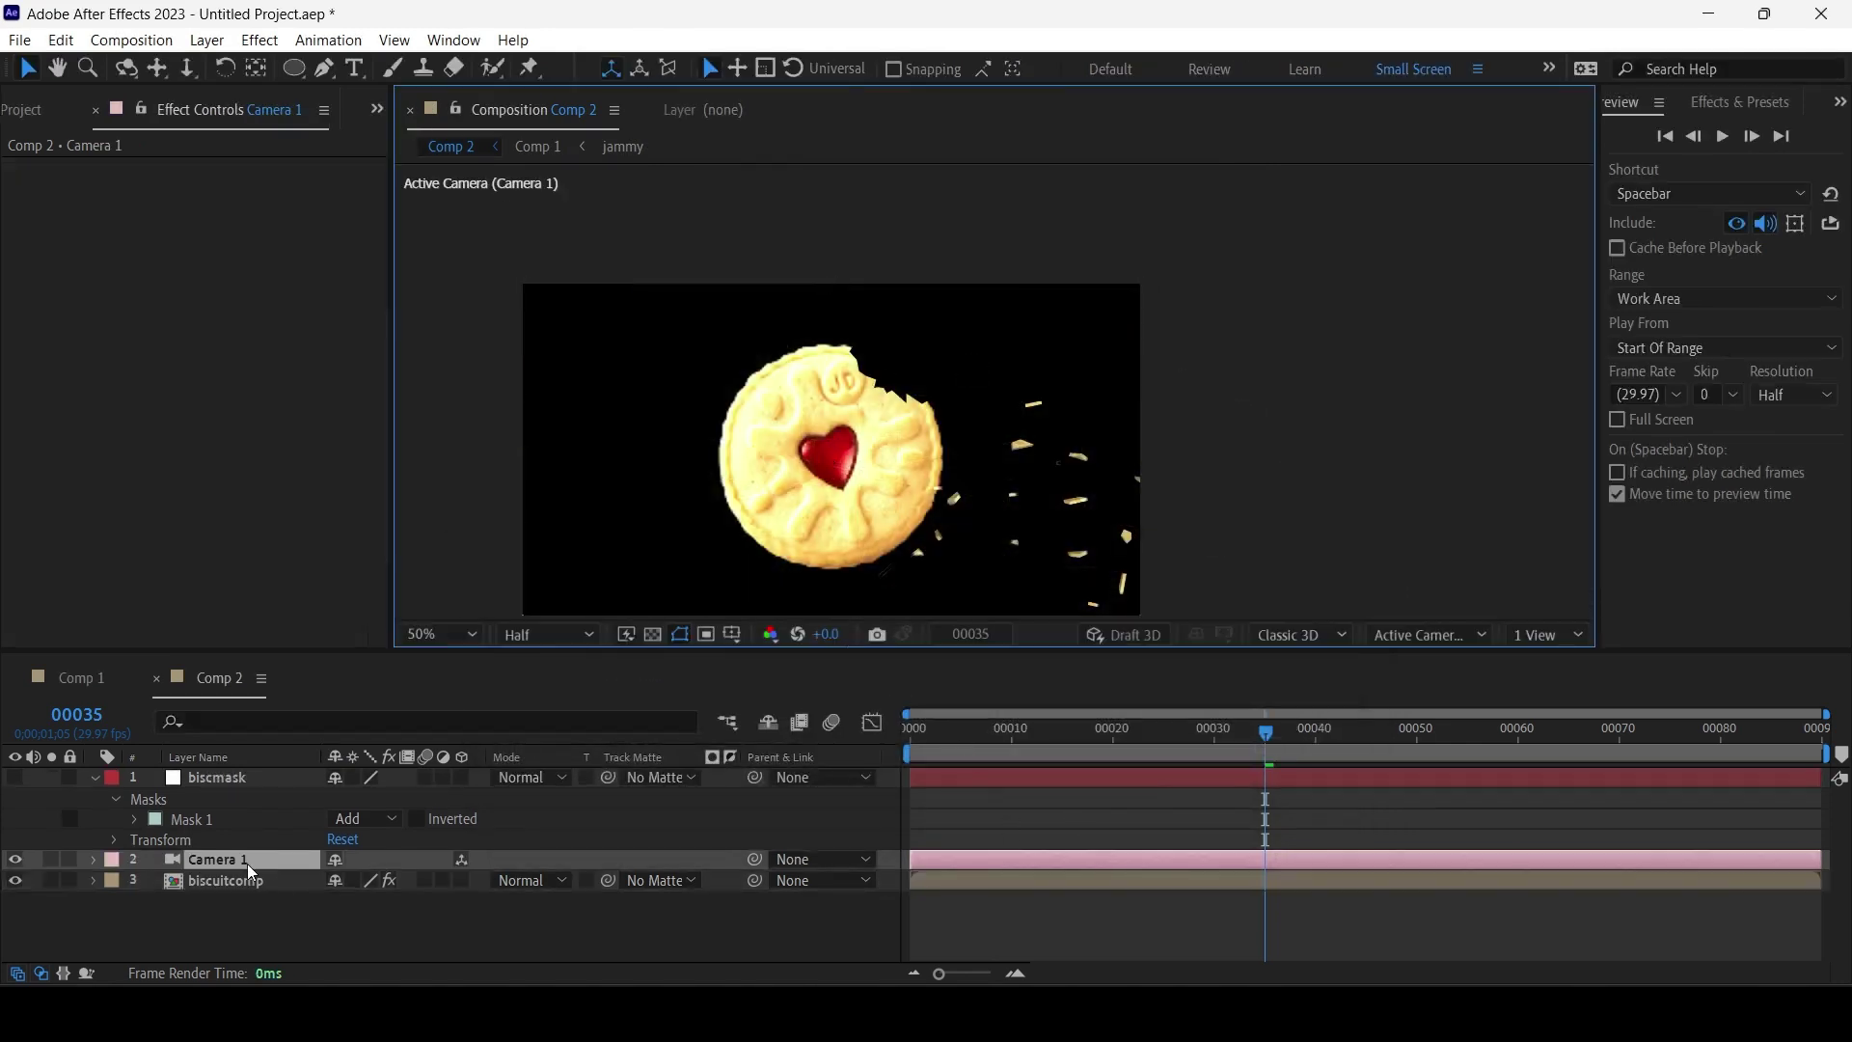
left_click_drag(247, 860, 284, 771)
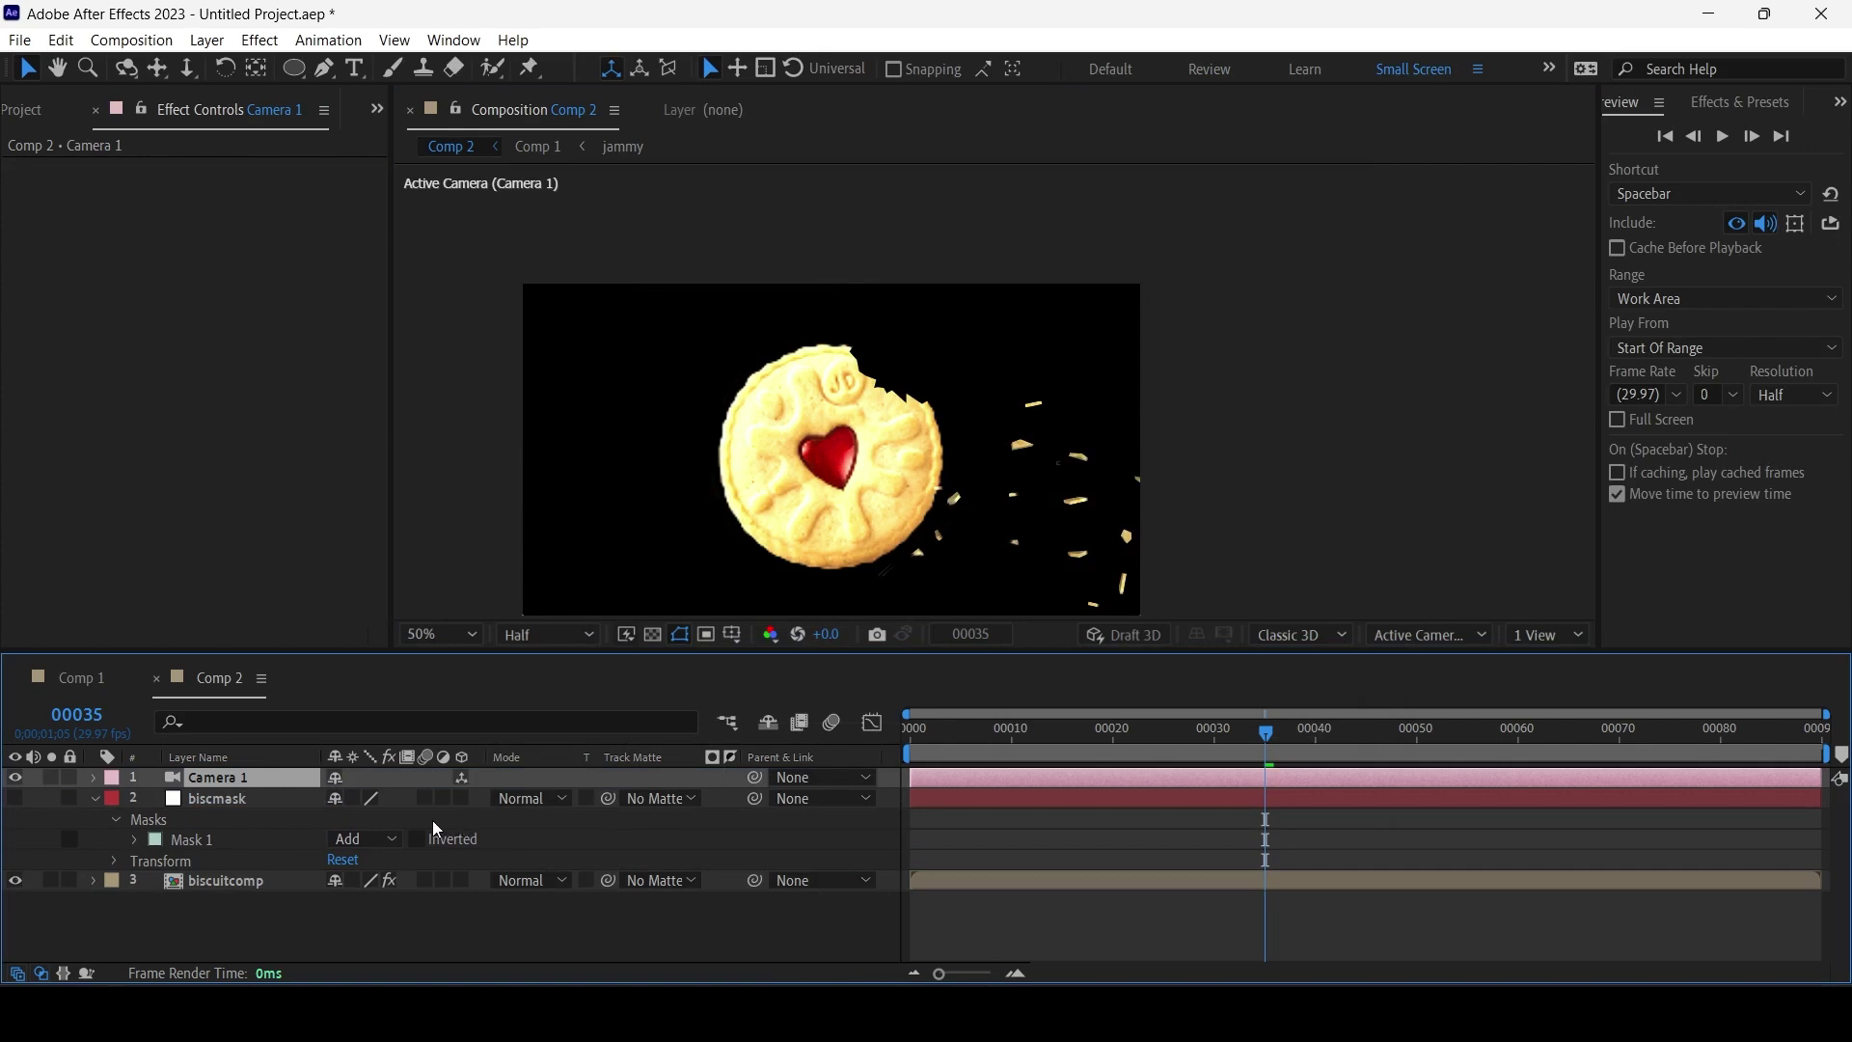
Set the biscuitcomp layer's Shatter Camera System to Comp Camera.
left_click(208, 872)
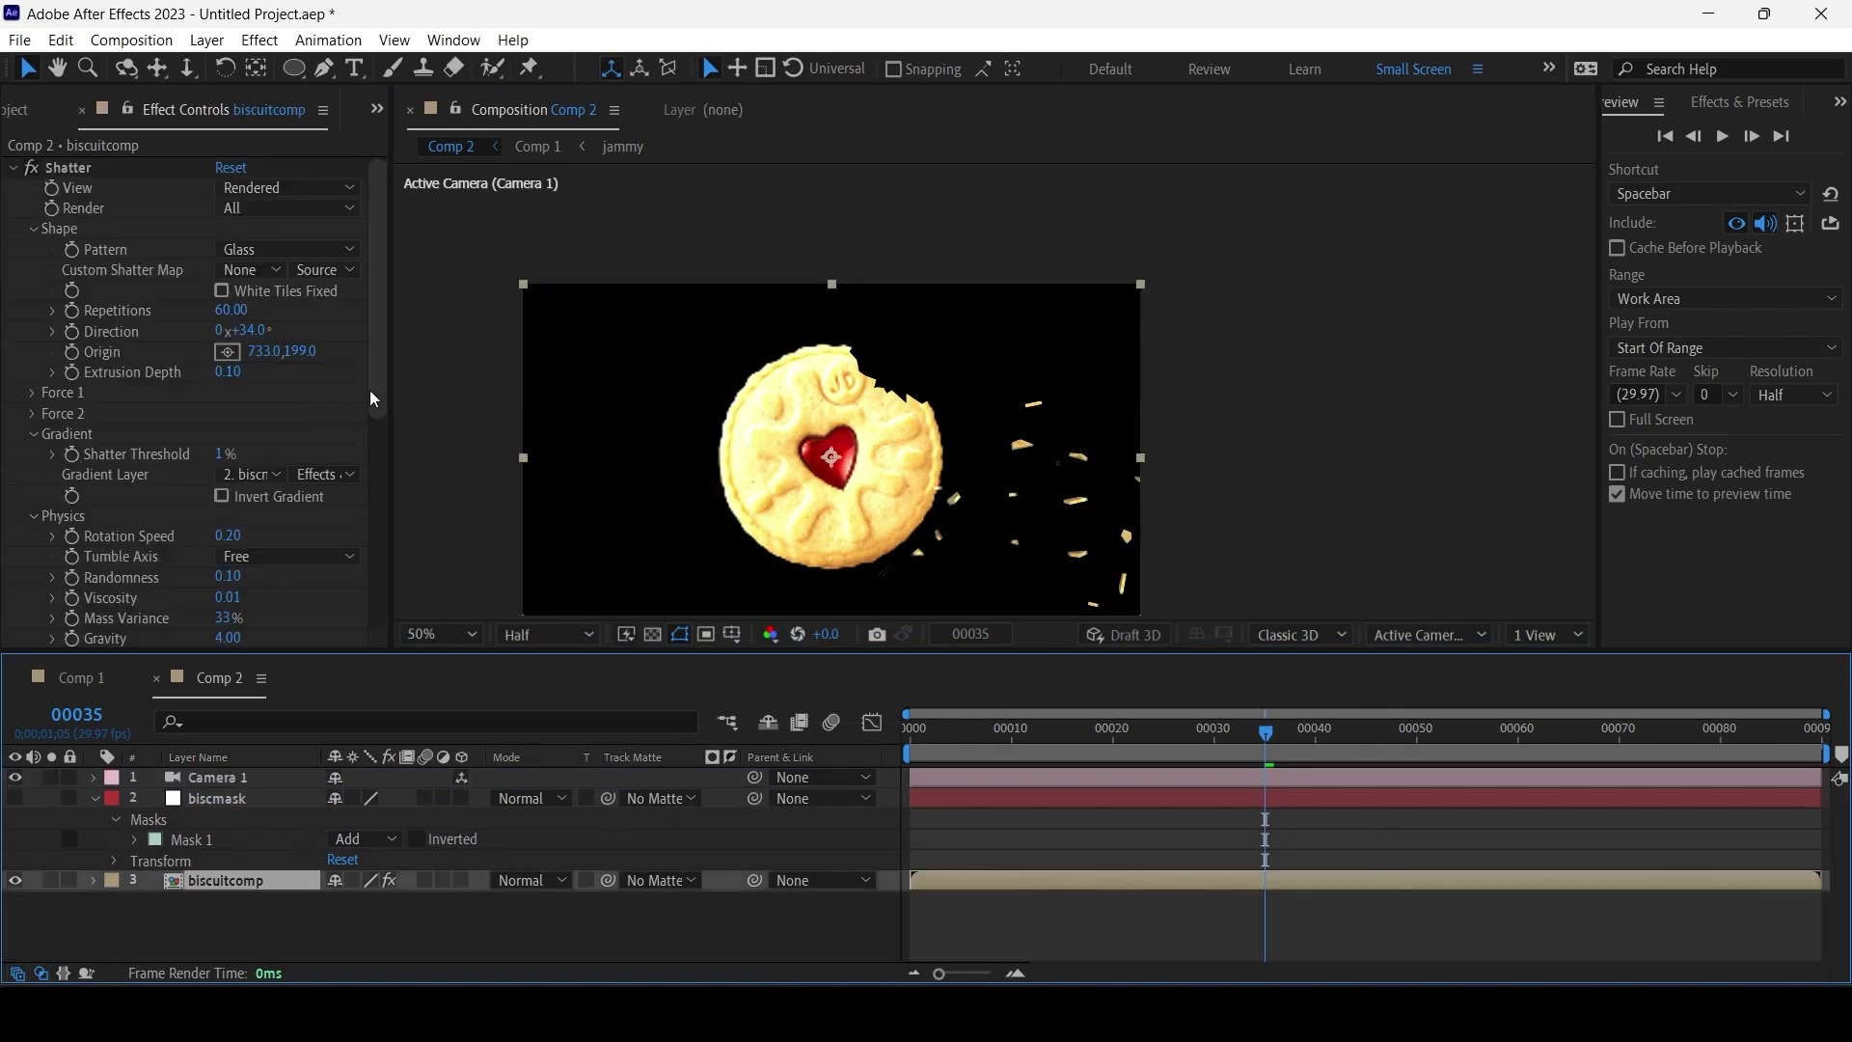
scroll(374, 398, "down", 5)
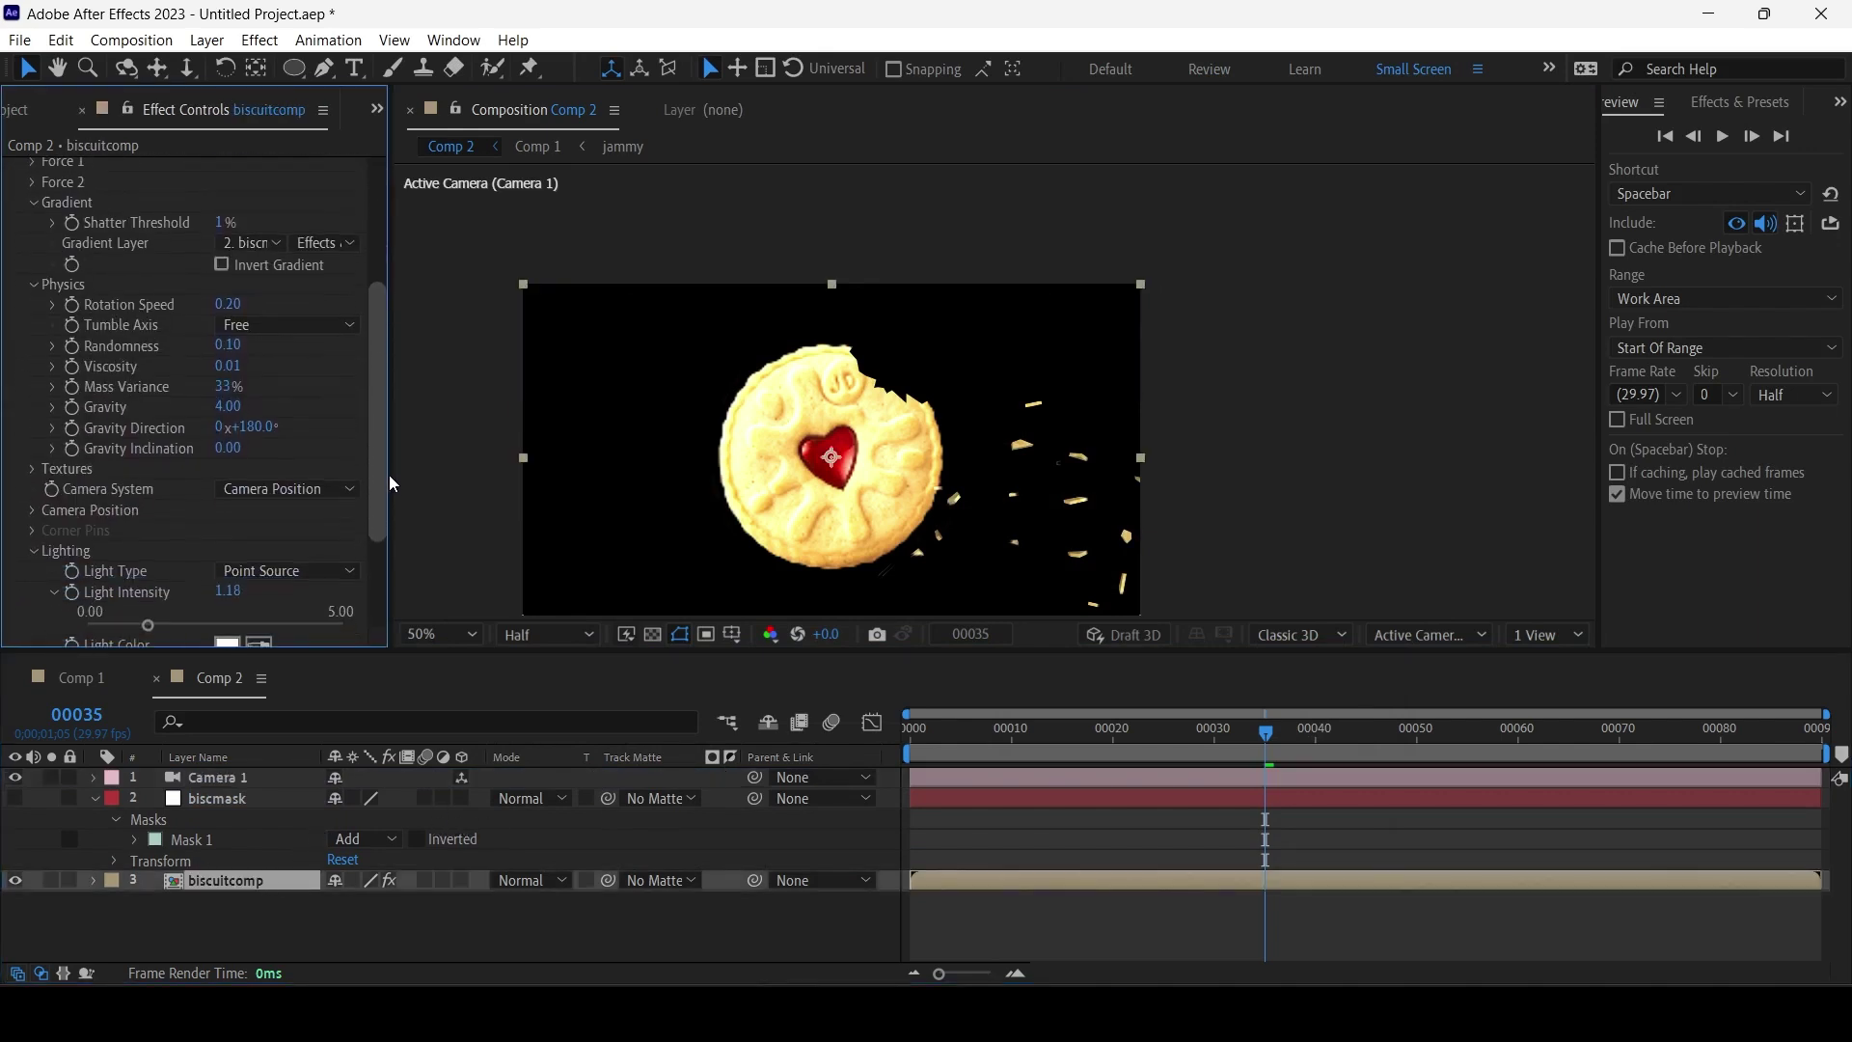
scroll(381, 492, "down", 3)
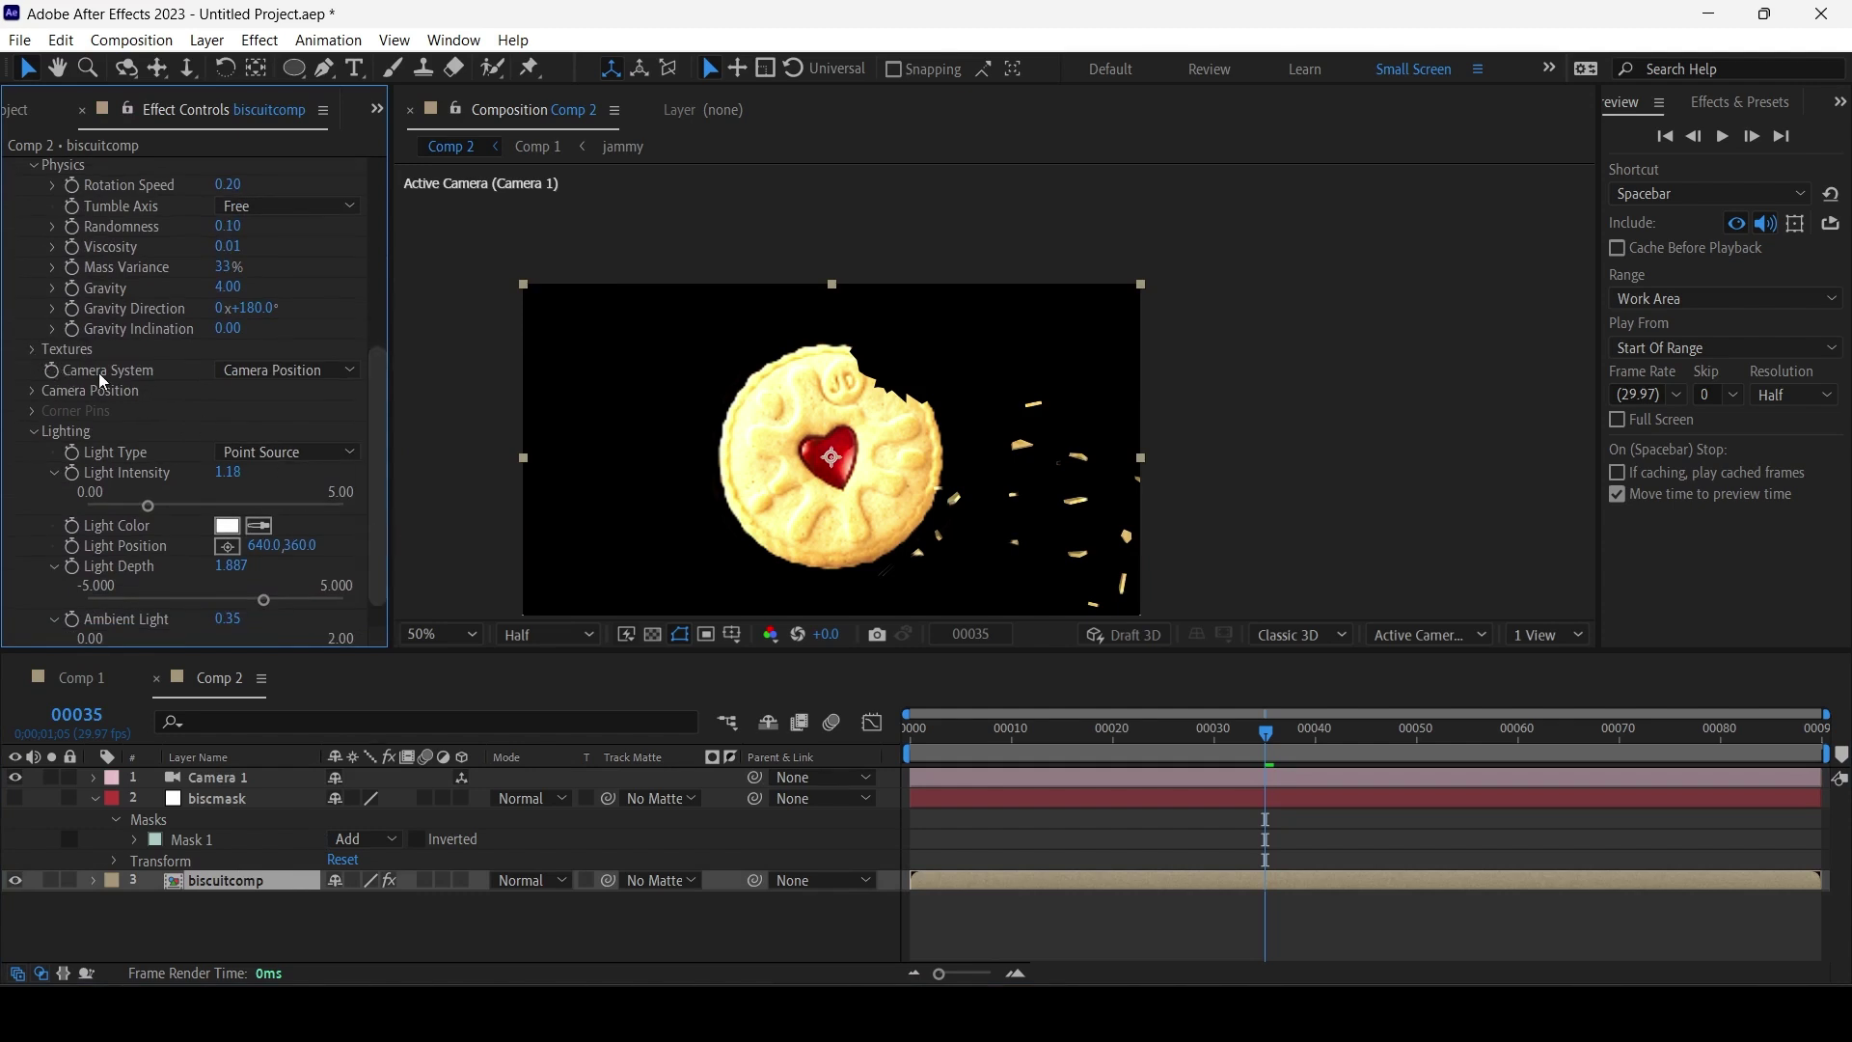
left_click(33, 349)
left_click(34, 351)
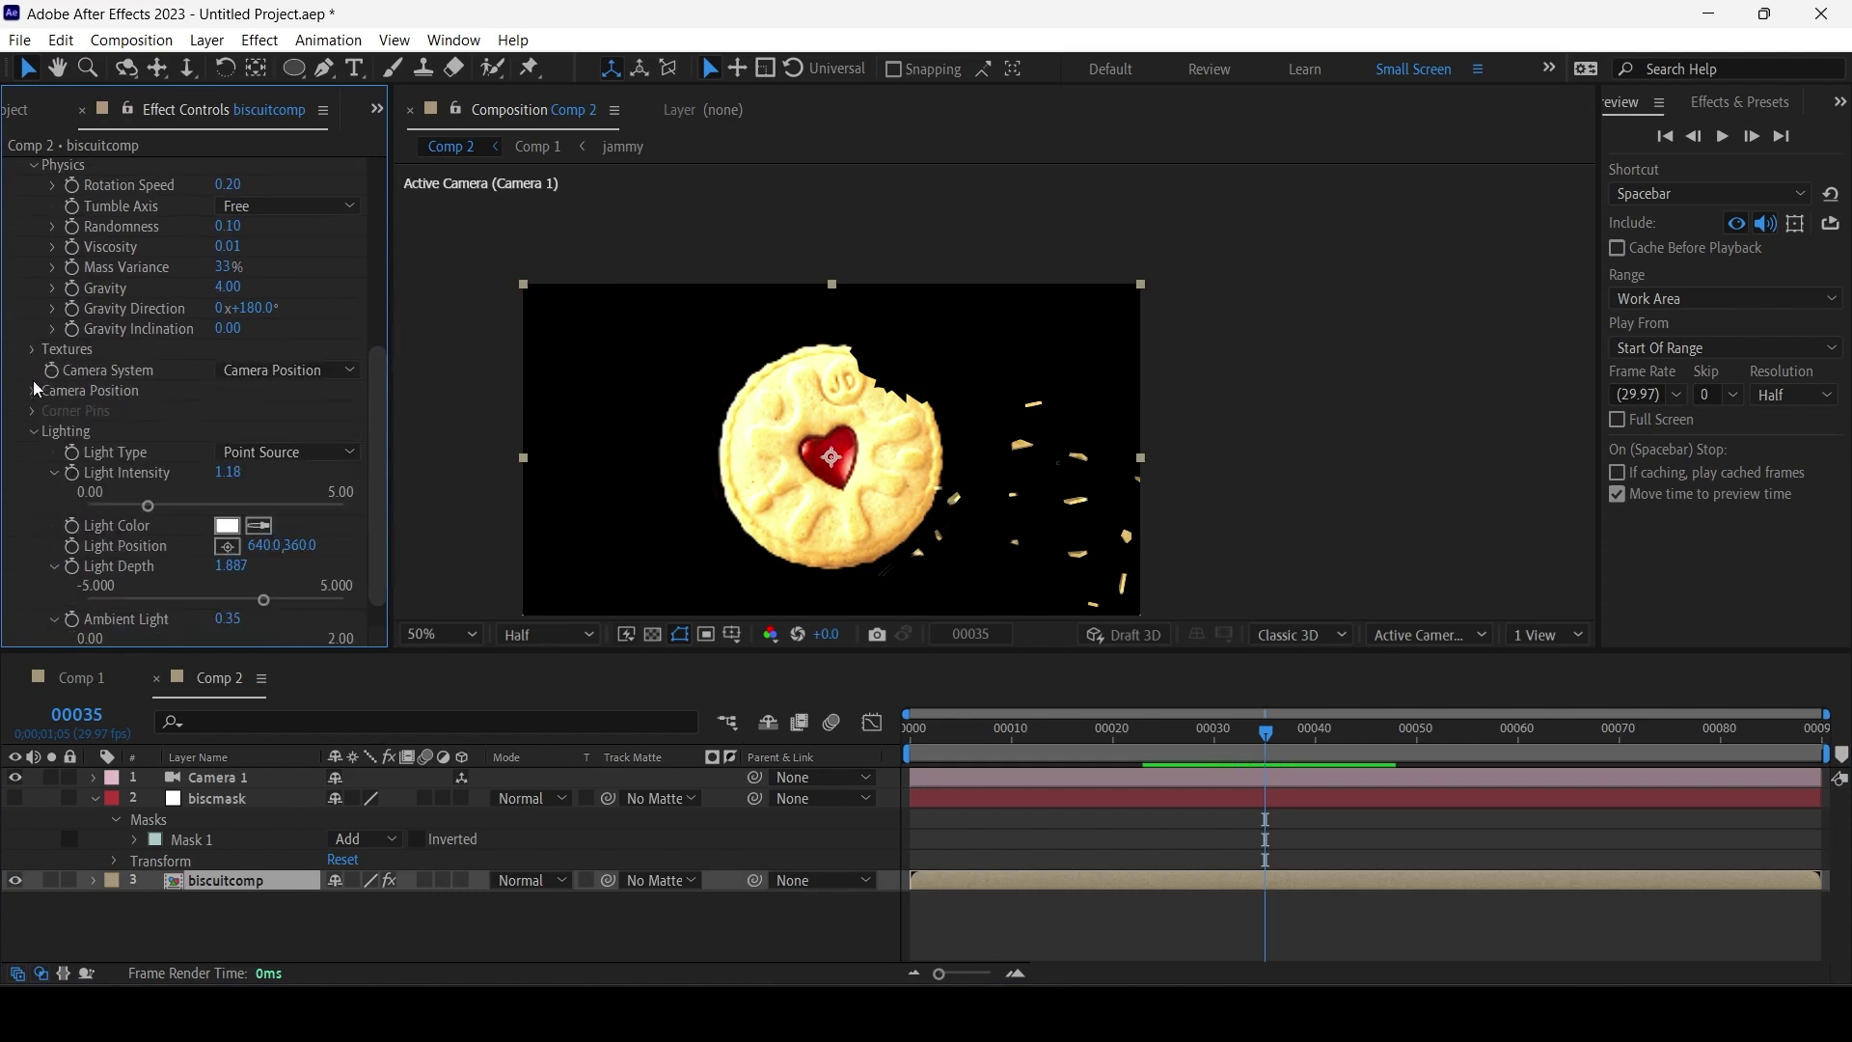
left_click(282, 371)
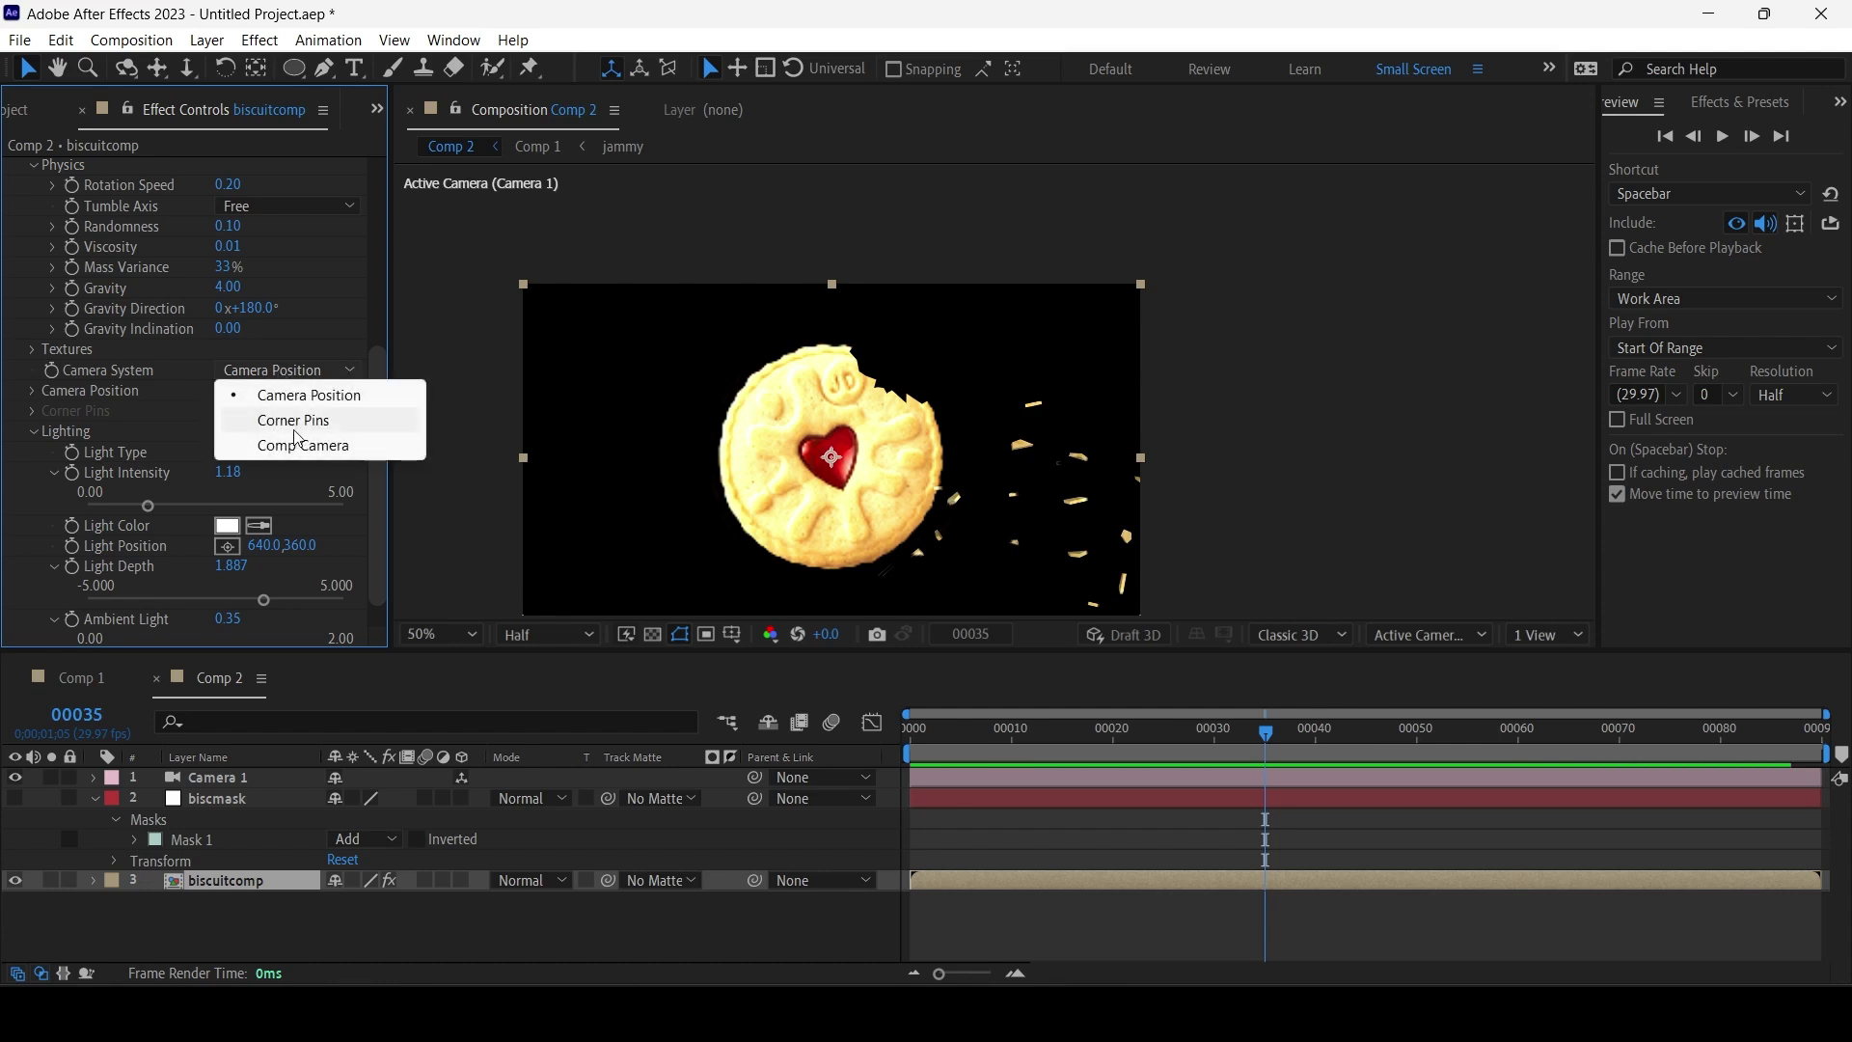
left_click(299, 446)
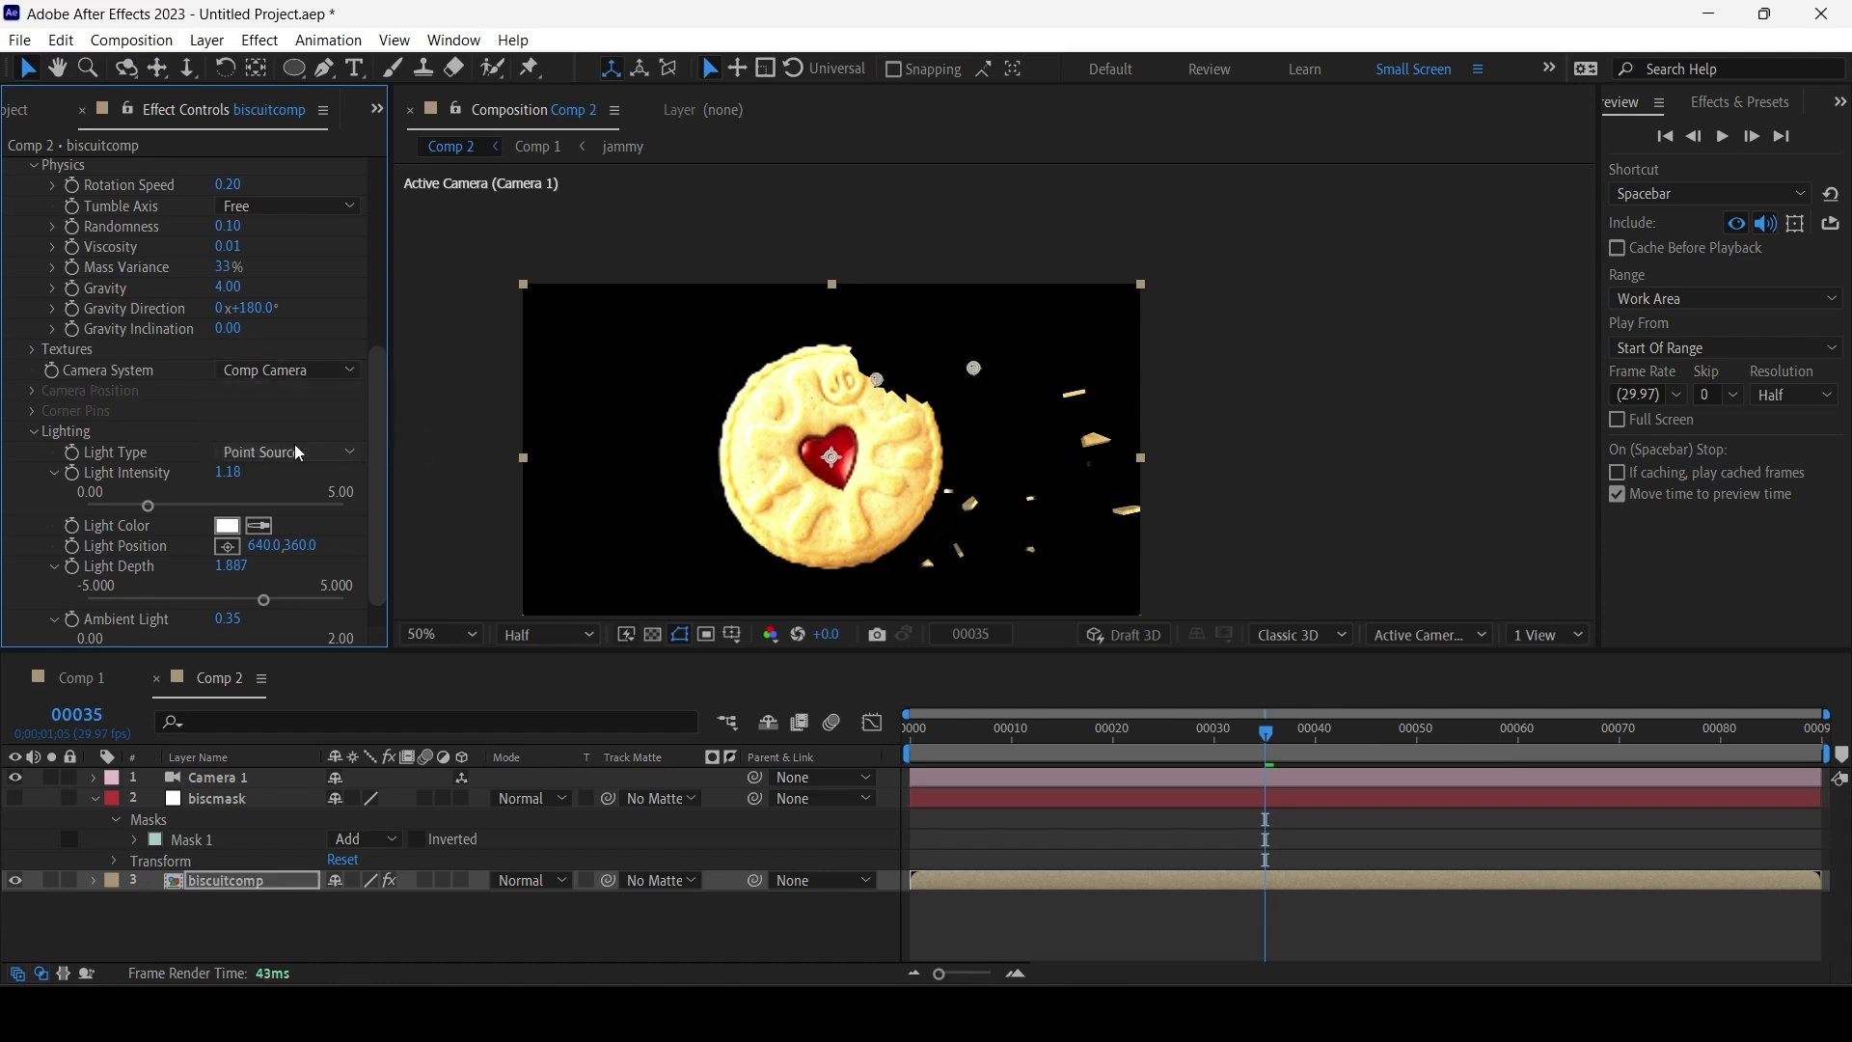
Orbit Camera 1 around the biscuit and view the enlarged composition at 100%.
left_click(128, 70)
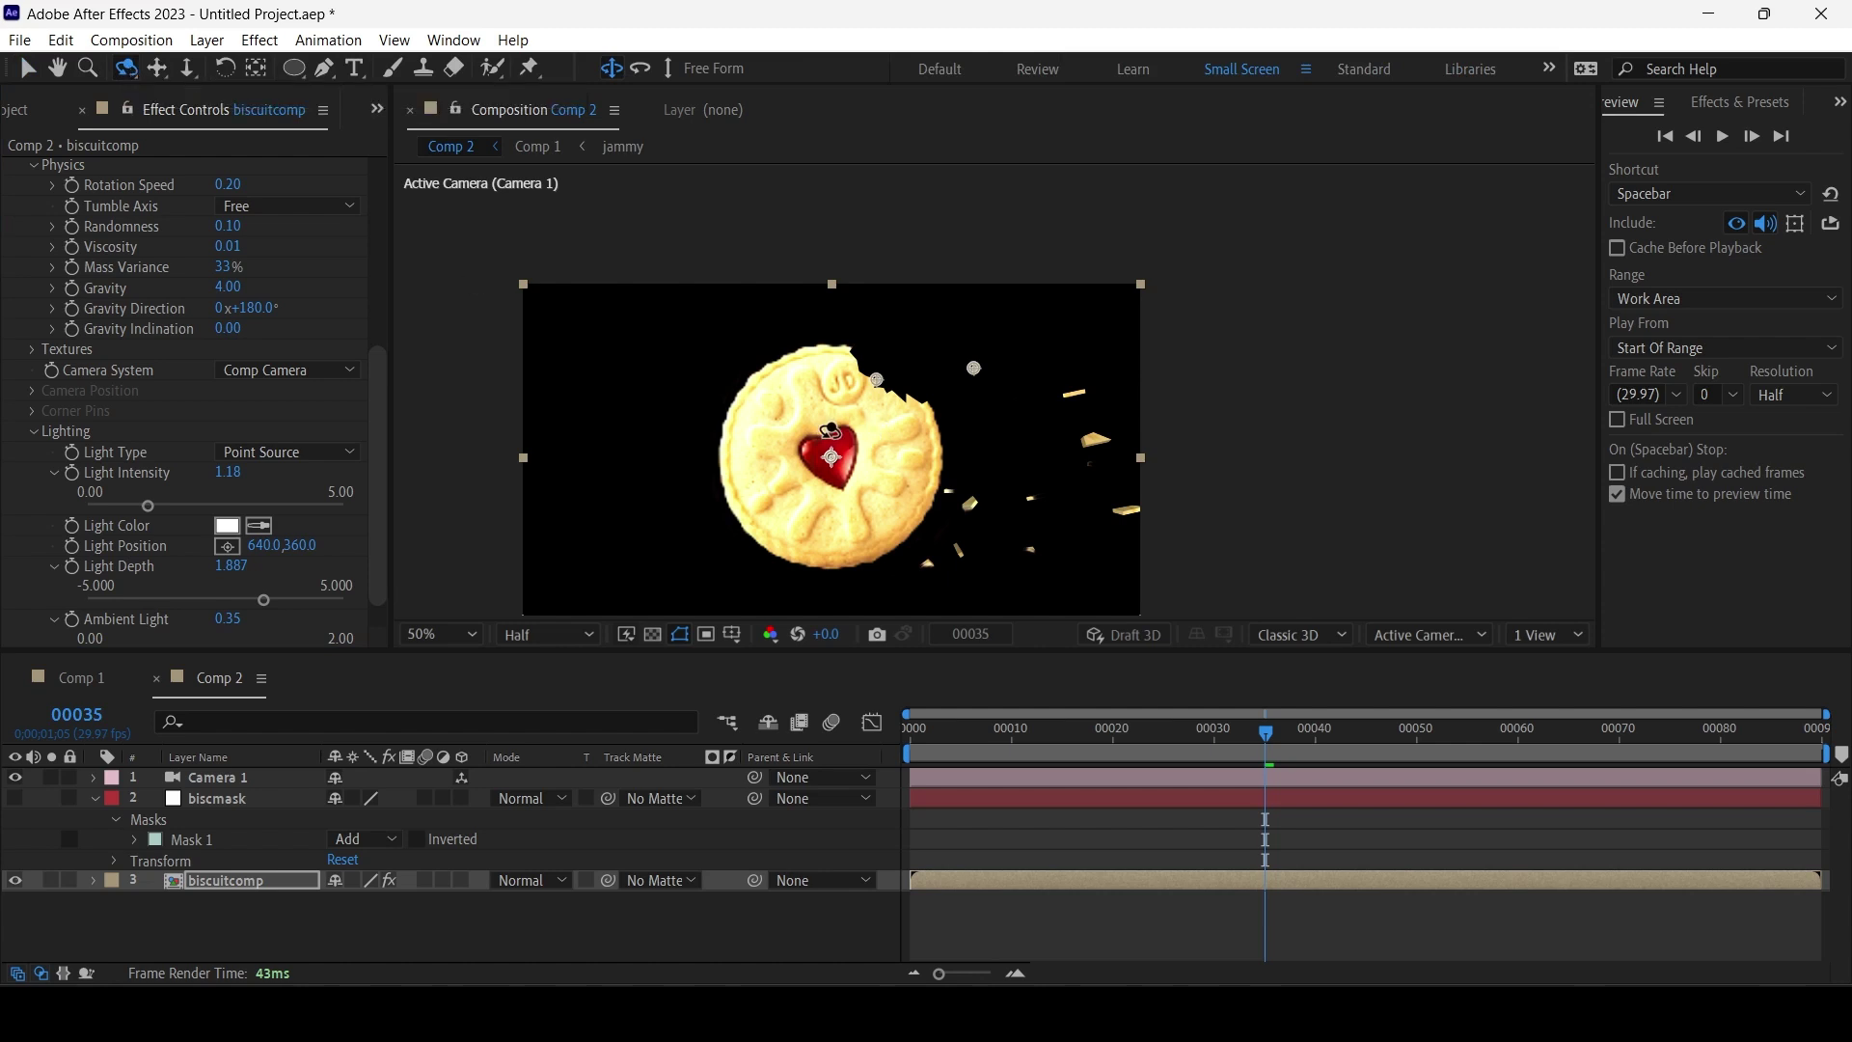
left_click_drag(825, 432, 969, 451)
left_click(442, 634)
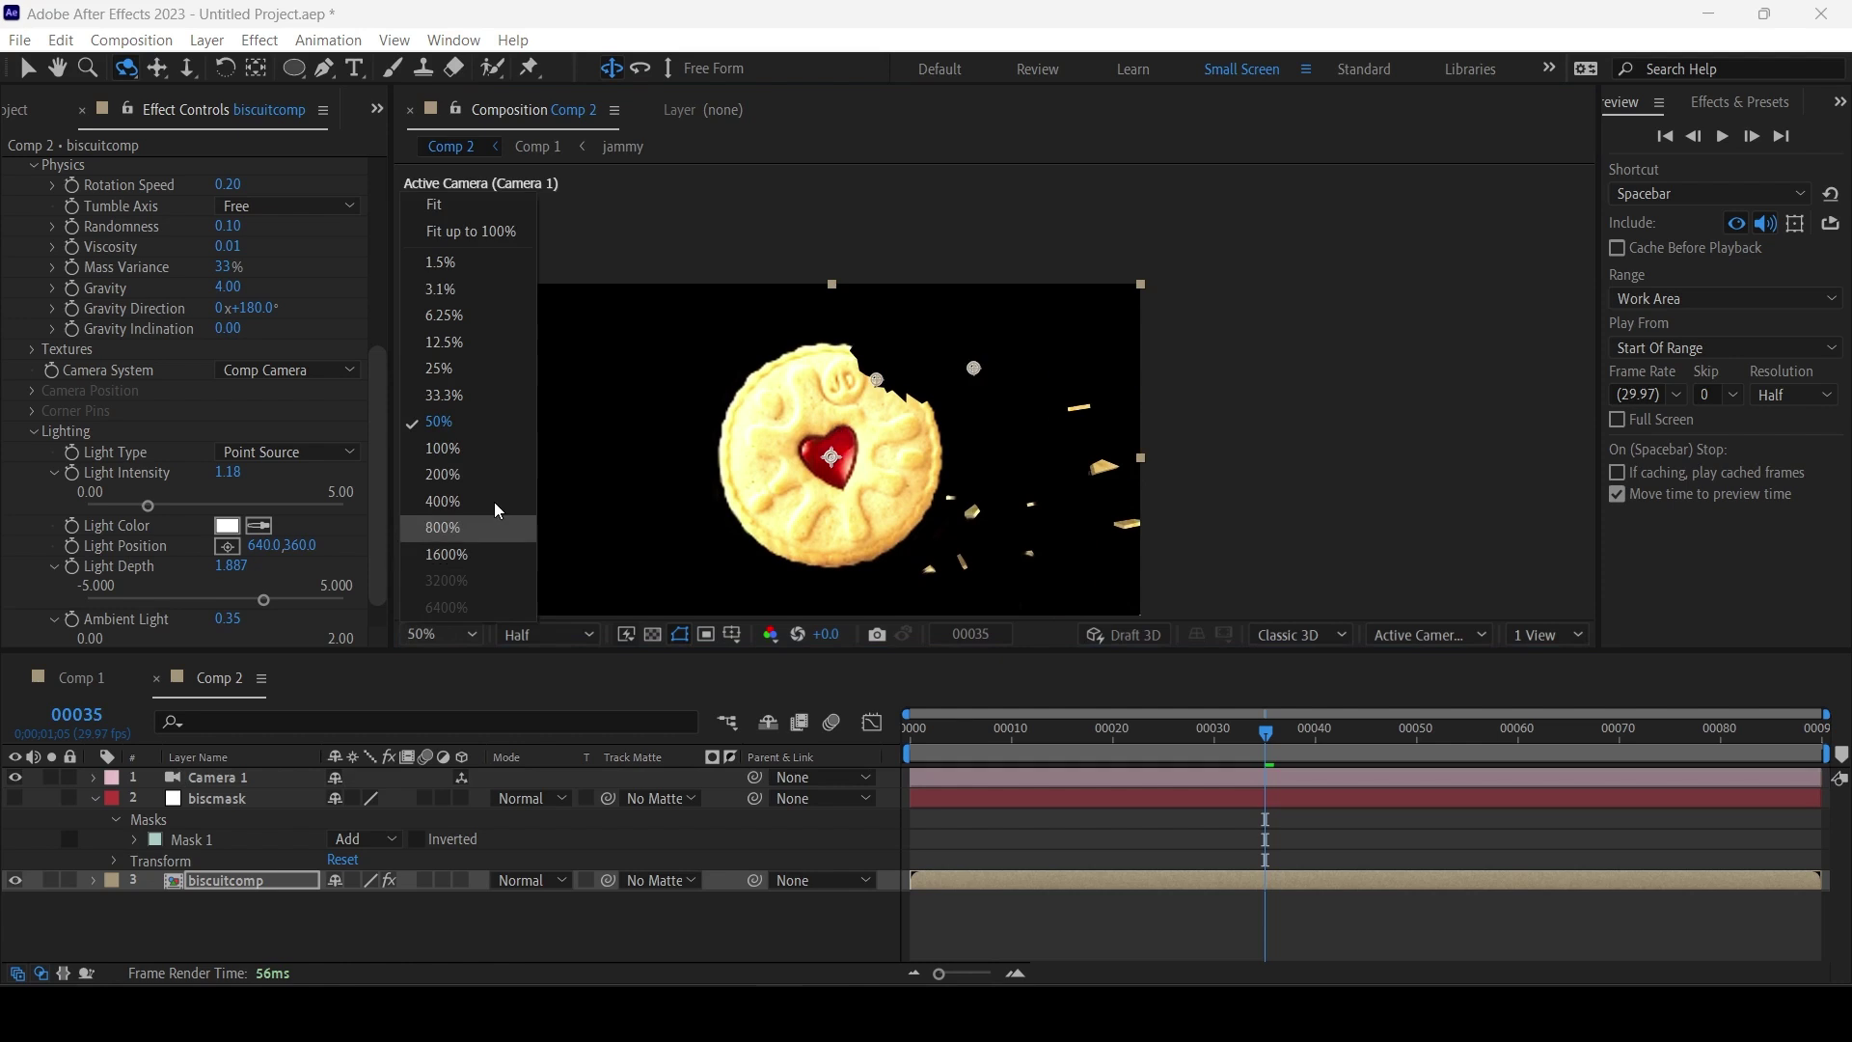
left_click(483, 448)
left_click_drag(726, 650, 727, 766)
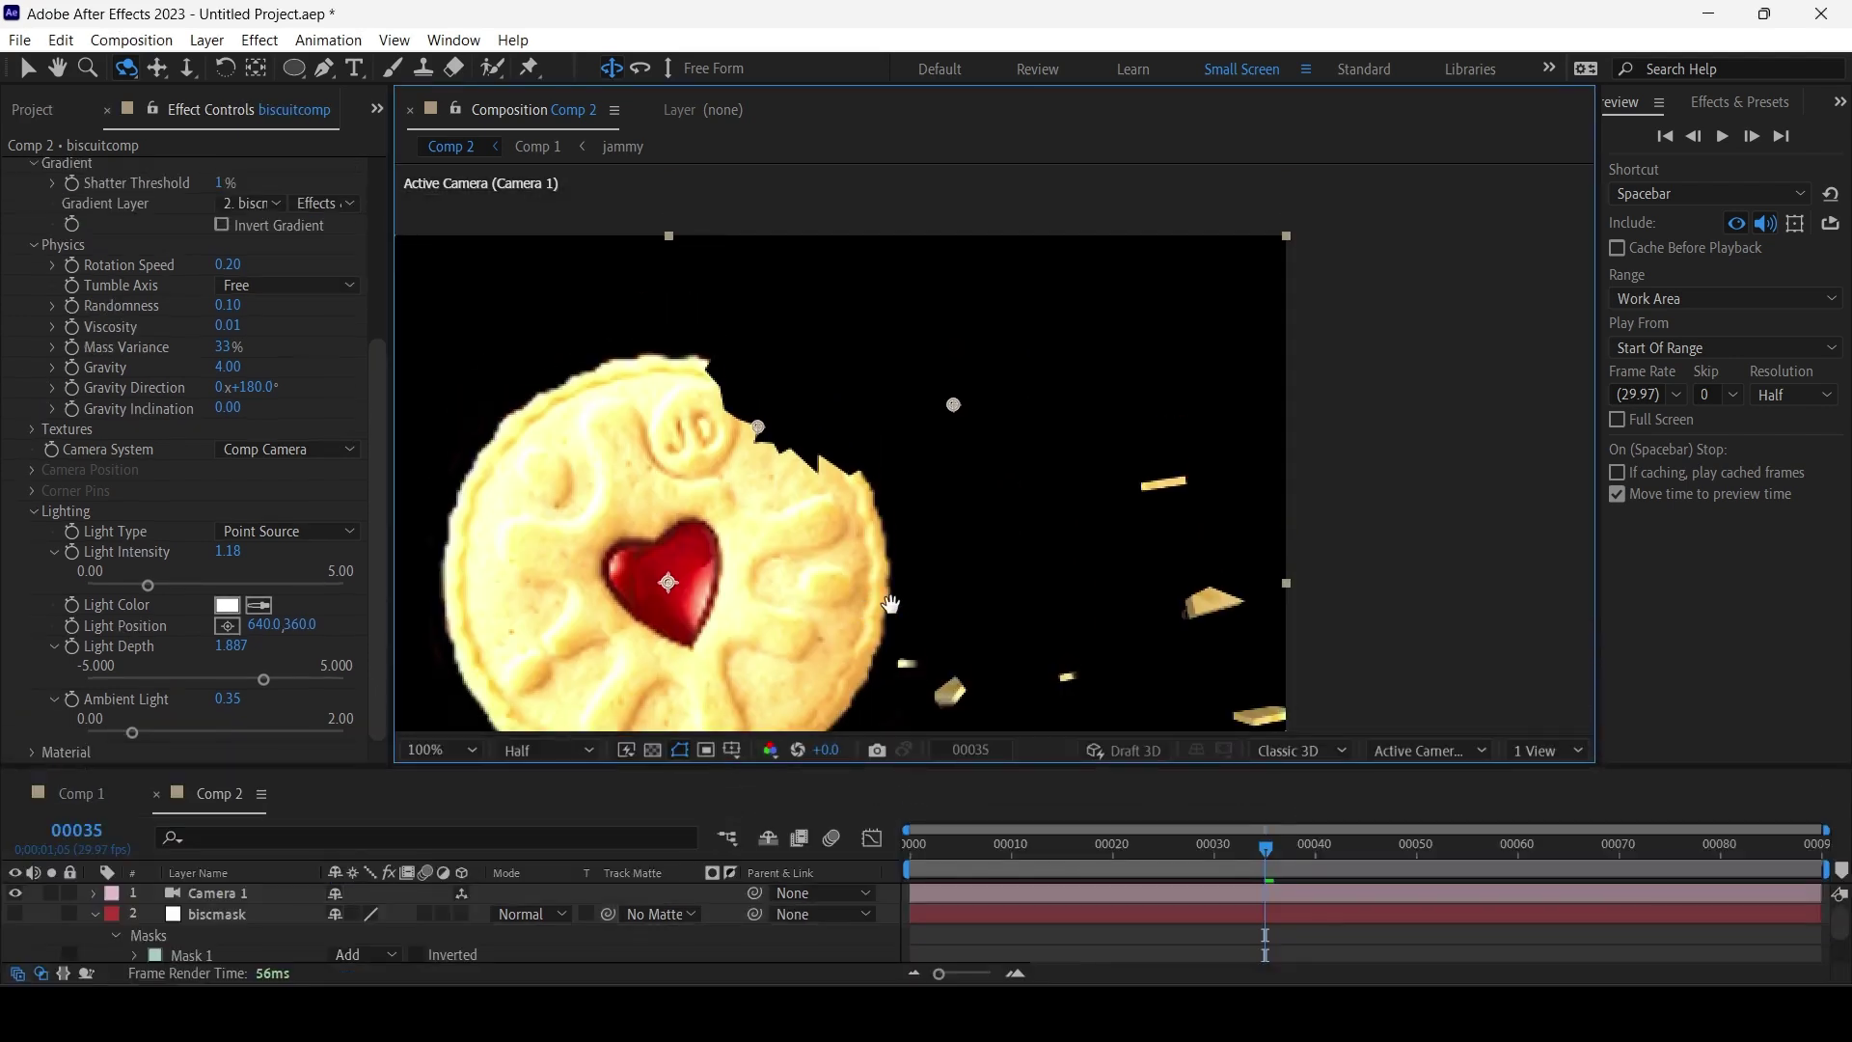
mouse_move(942, 430)
left_mouse_down()
mouse_move(1280, 392)
mouse_move(945, 414)
left_mouse_up()
Preview the shatter from frame 0, tilt the camera slightly, and preview again.
left_click(1663, 135)
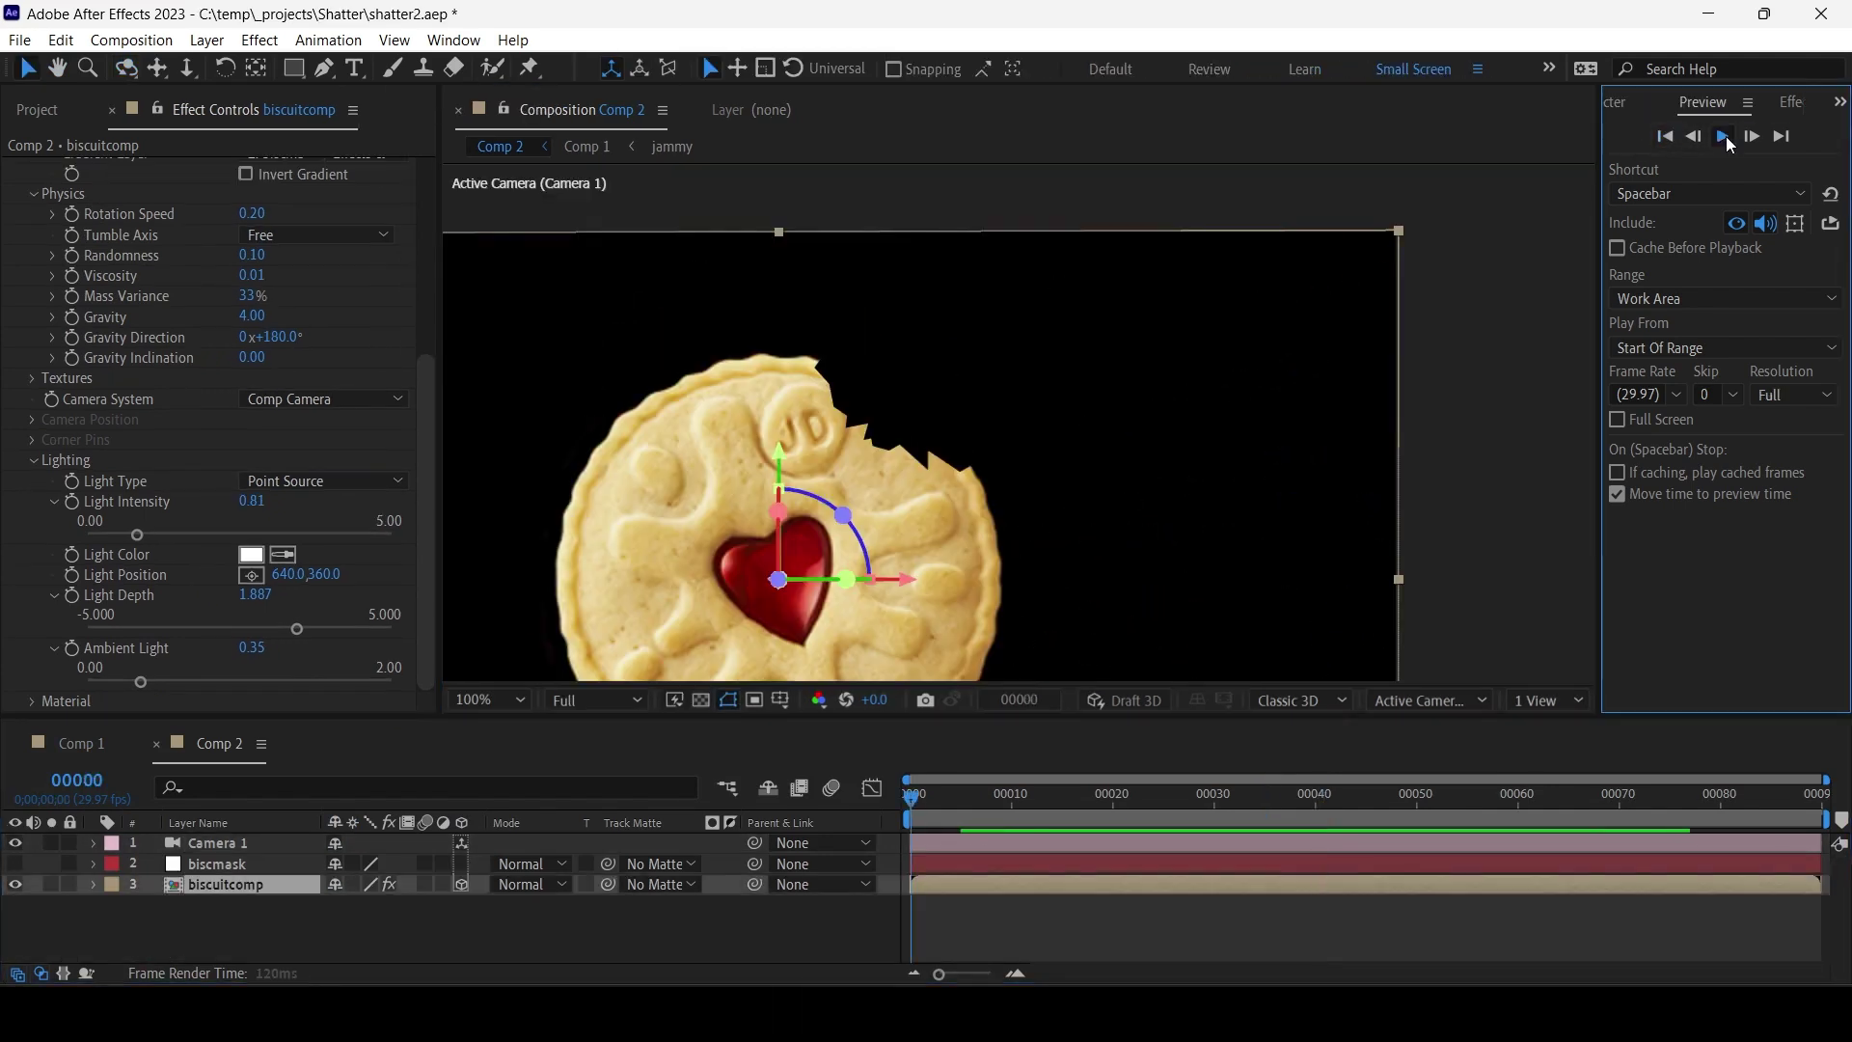
left_click(1727, 139)
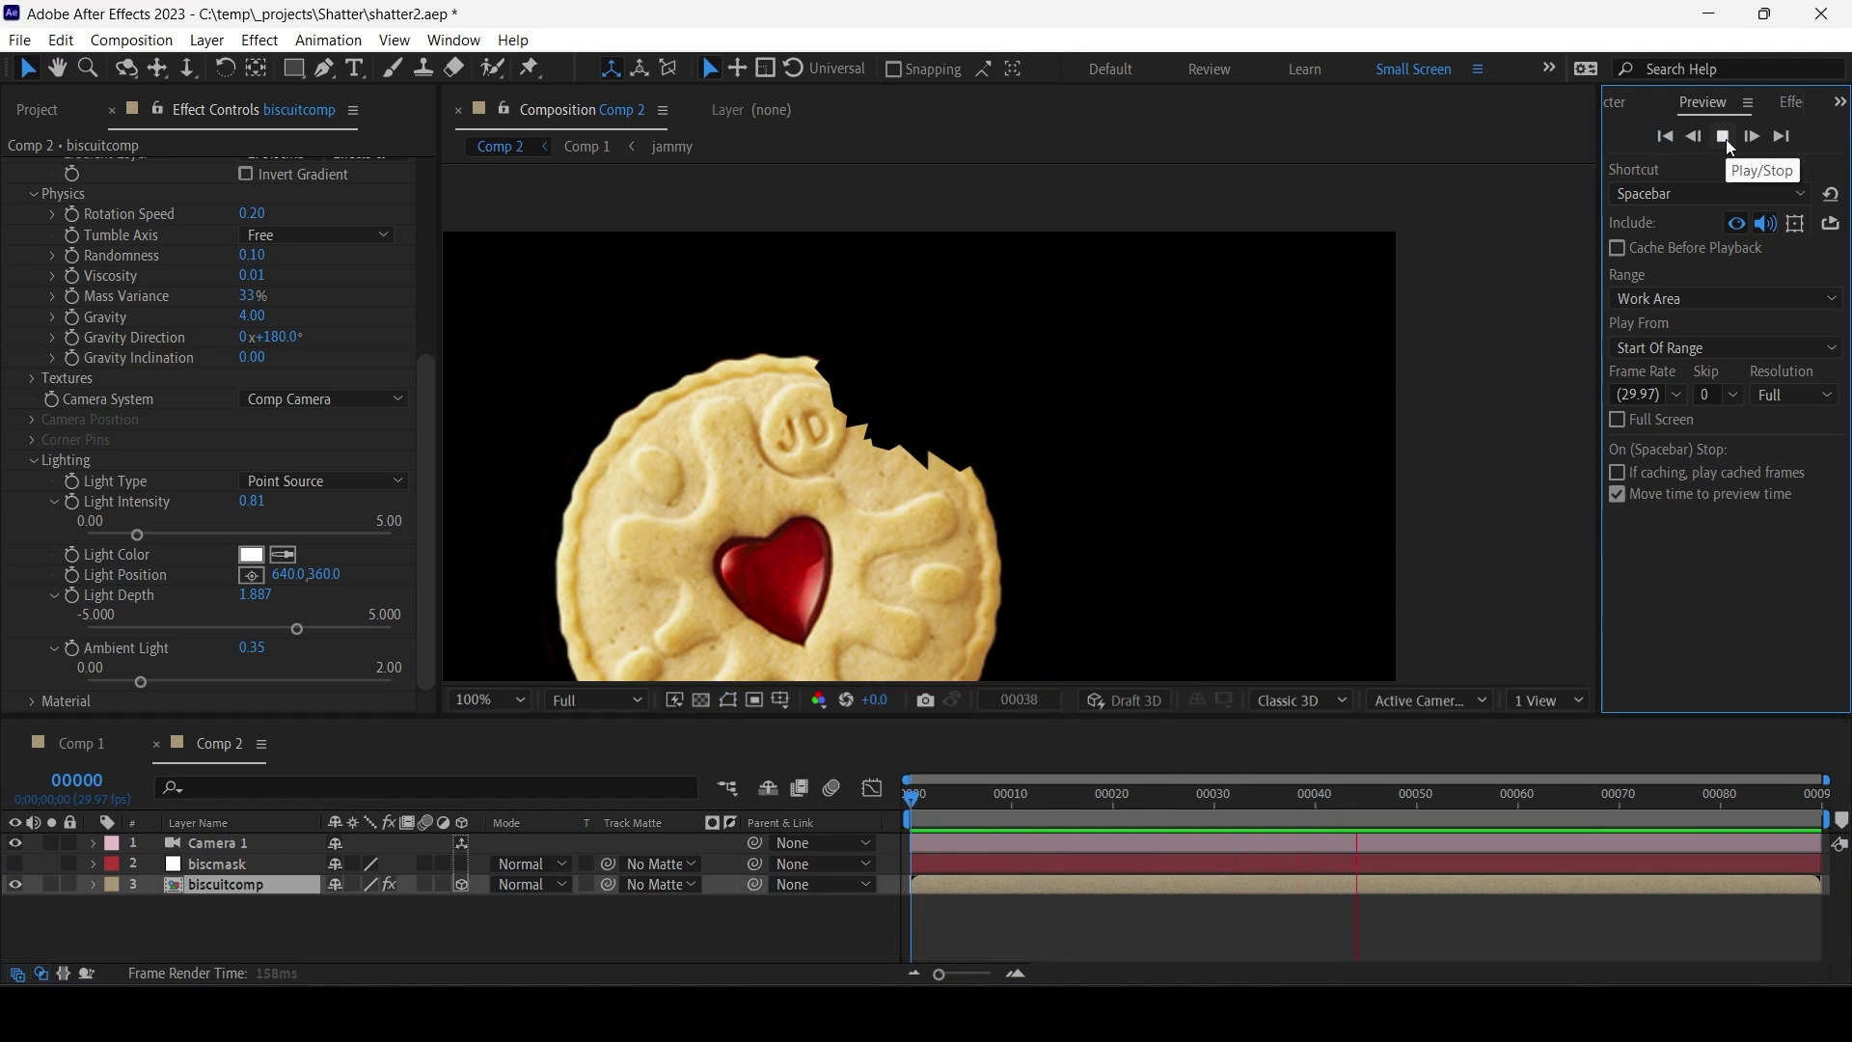
left_click(1726, 139)
left_click(911, 793)
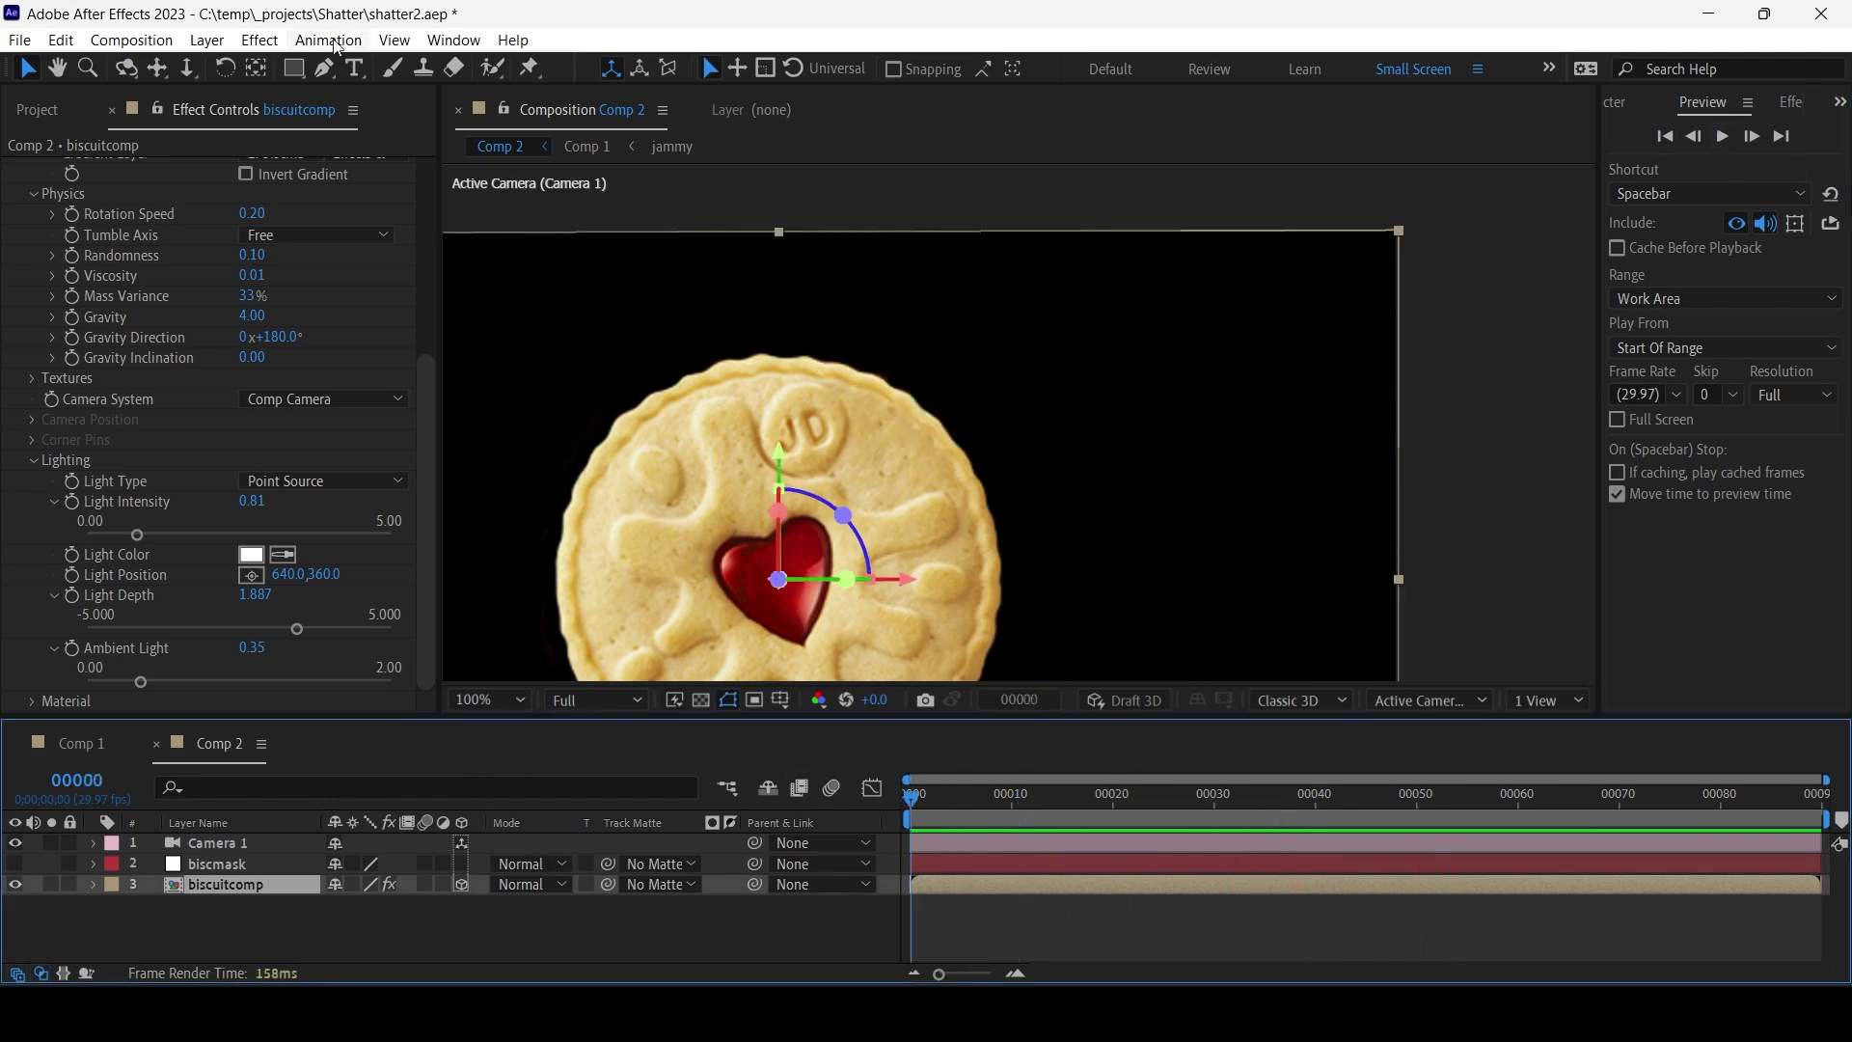
left_click(126, 67)
left_click_drag(789, 467, 762, 506)
left_click(1724, 138)
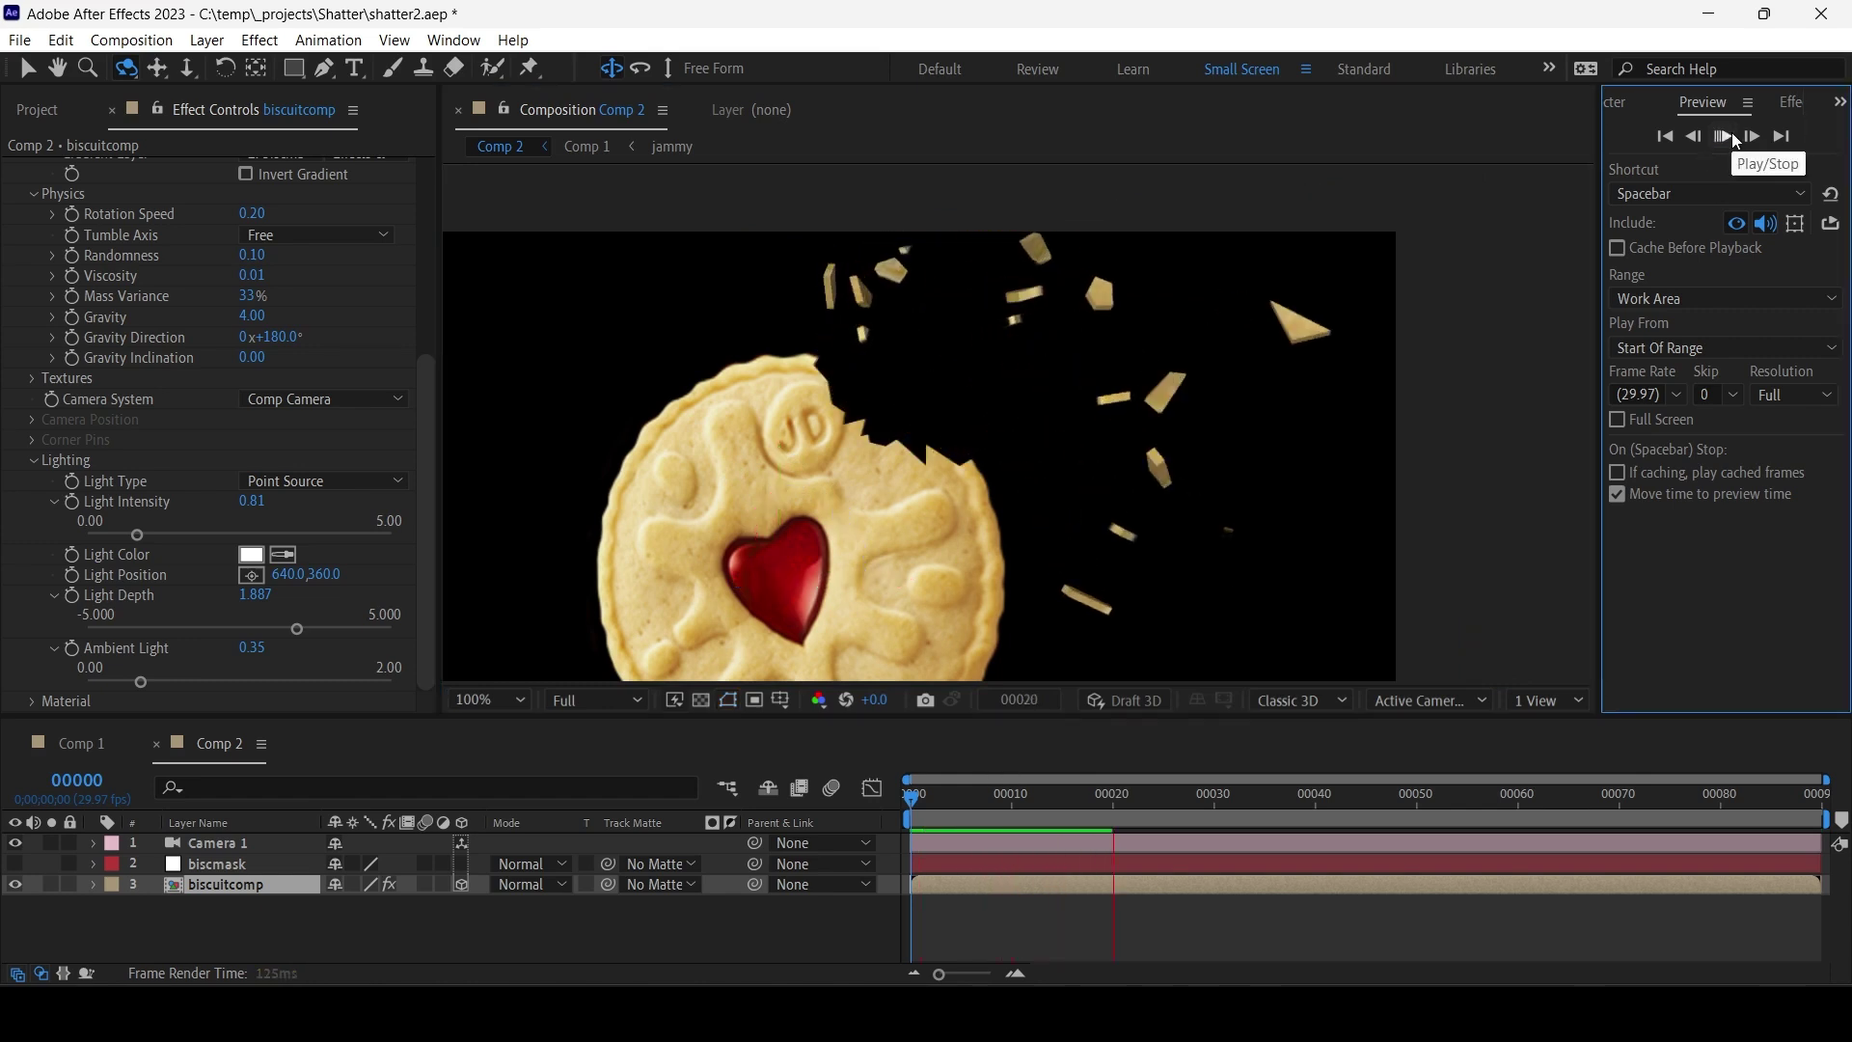
left_click(1732, 131)
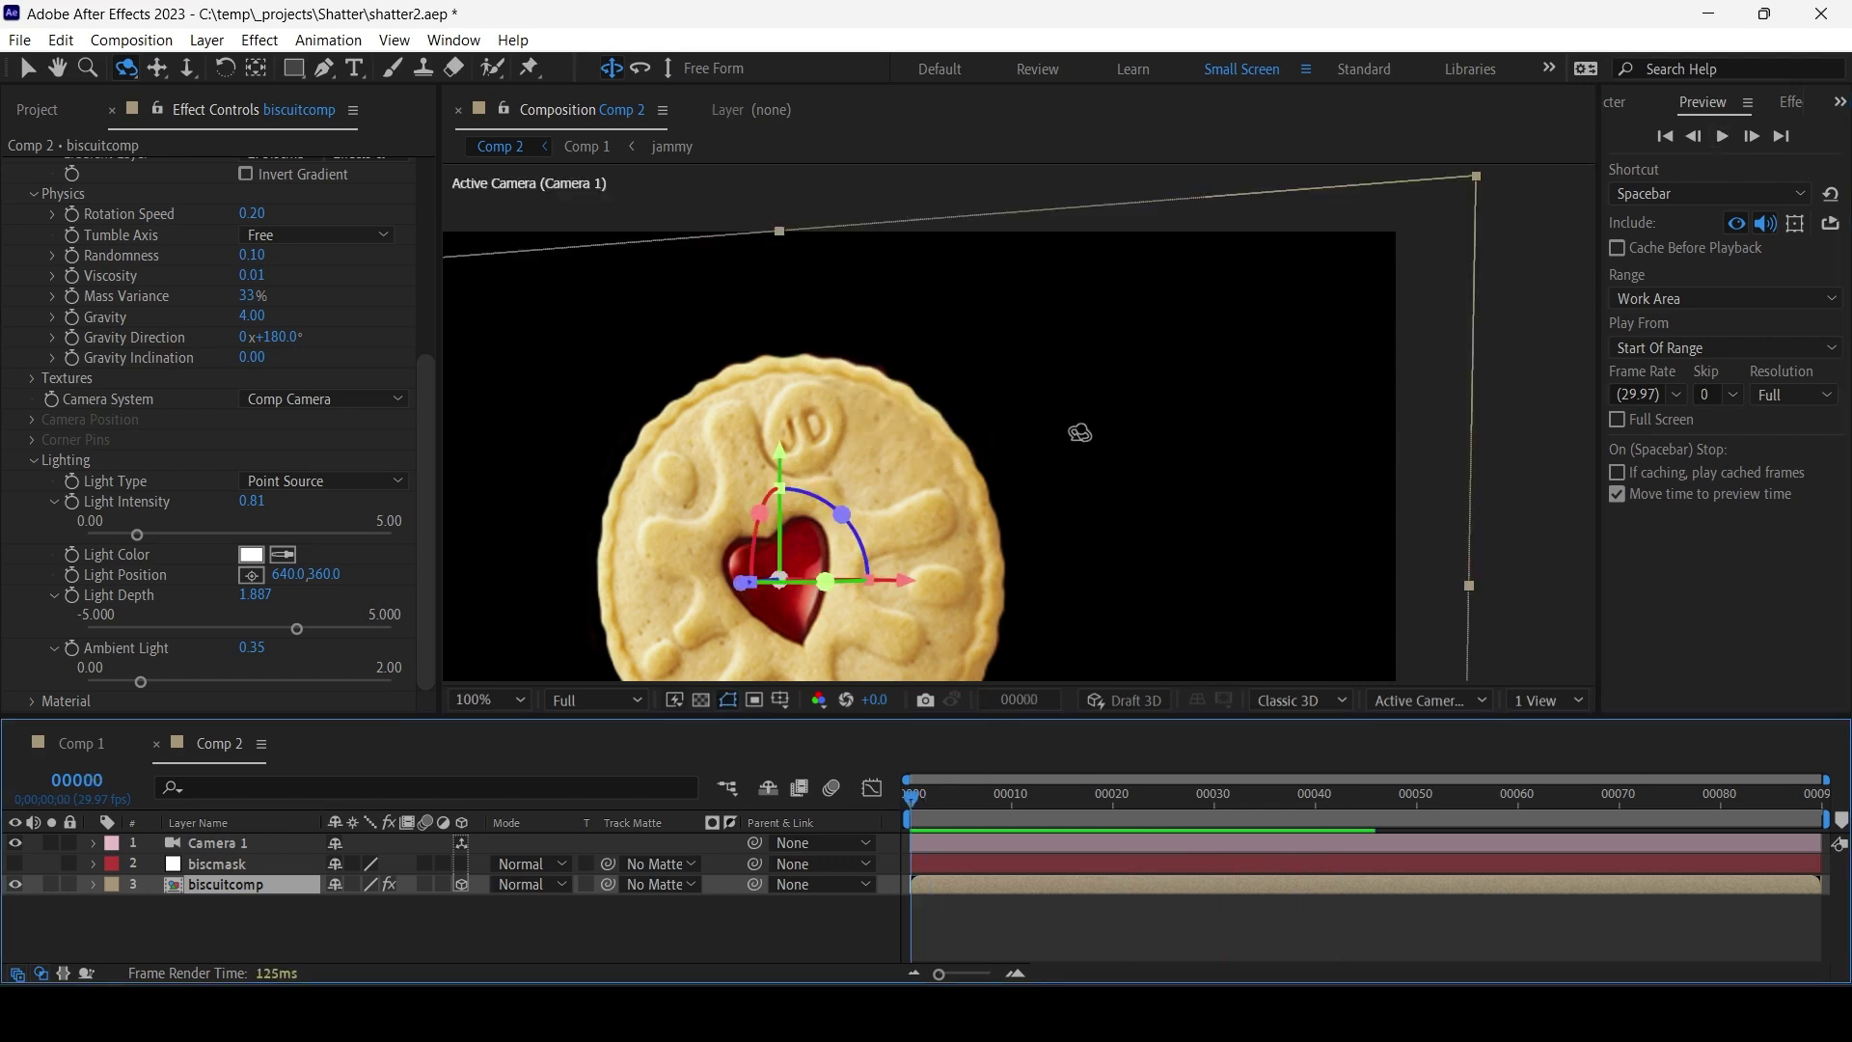
Duplicate biscuitcomp and place biscuitcomp 2 beneath the original.
left_click(28, 69)
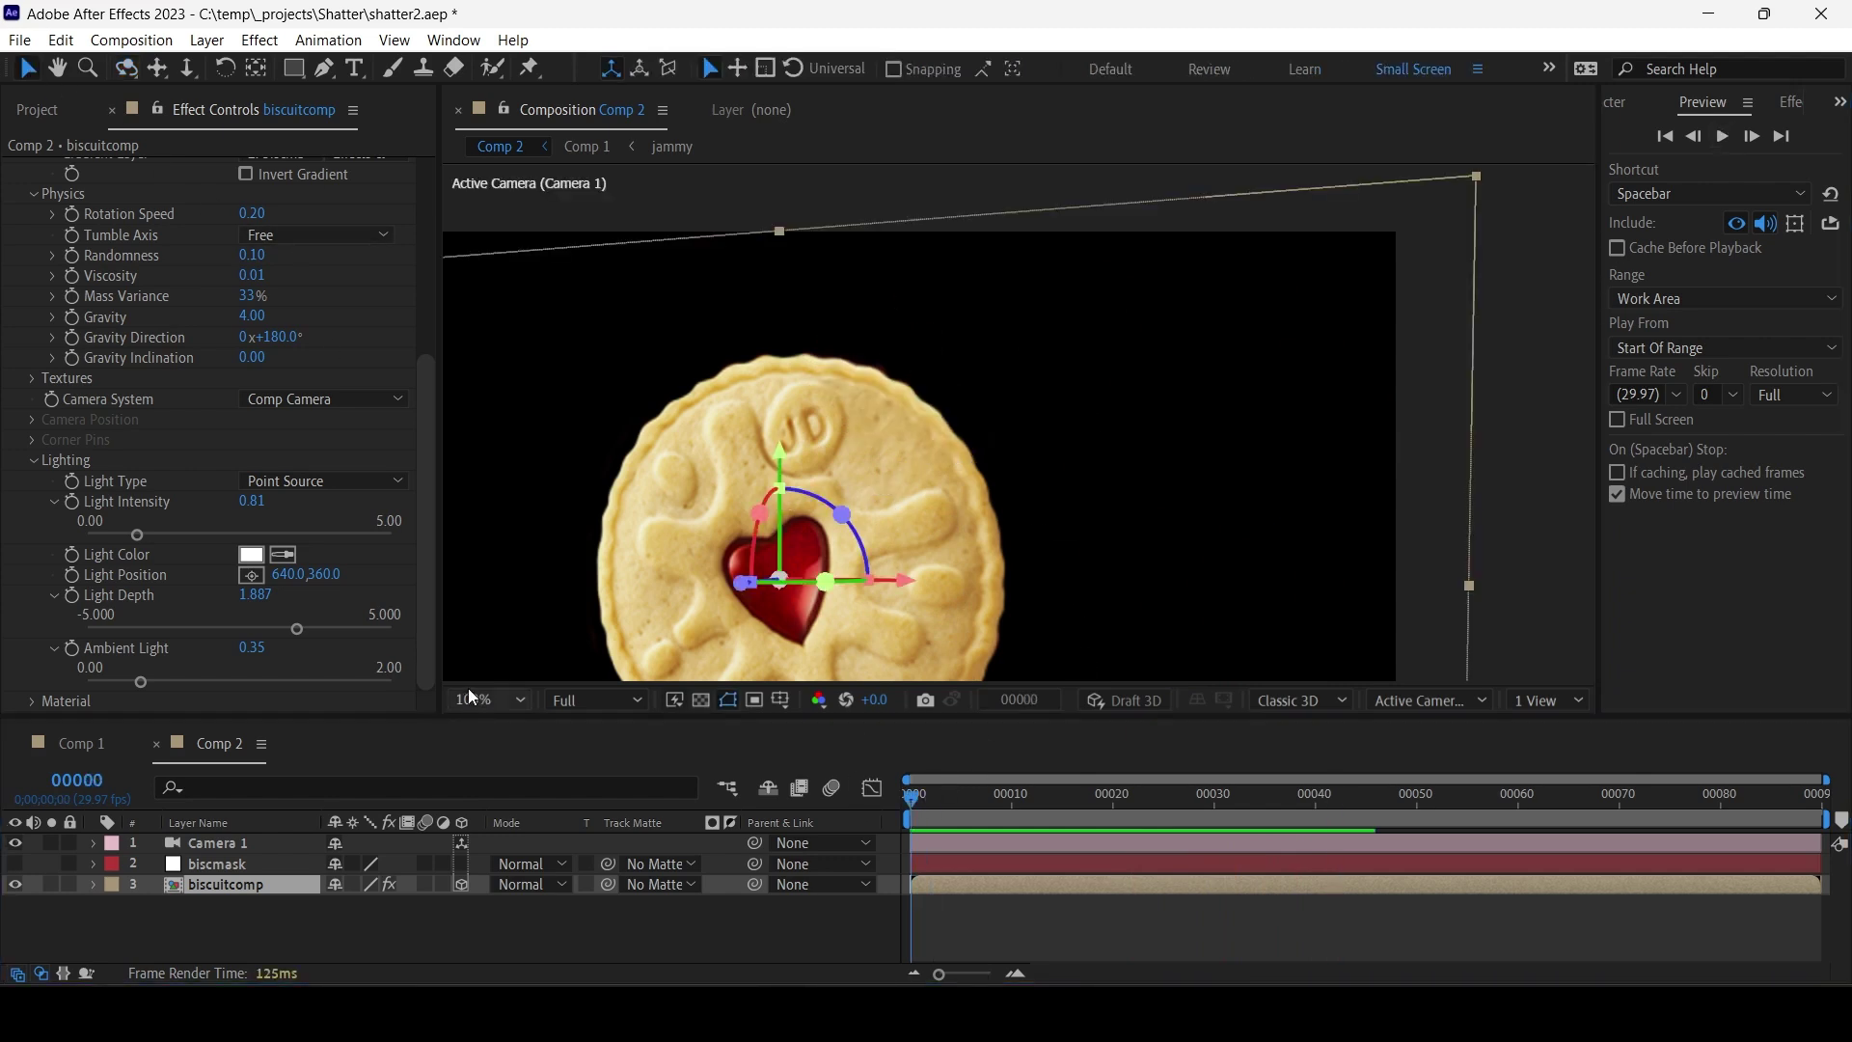
left_click(258, 889)
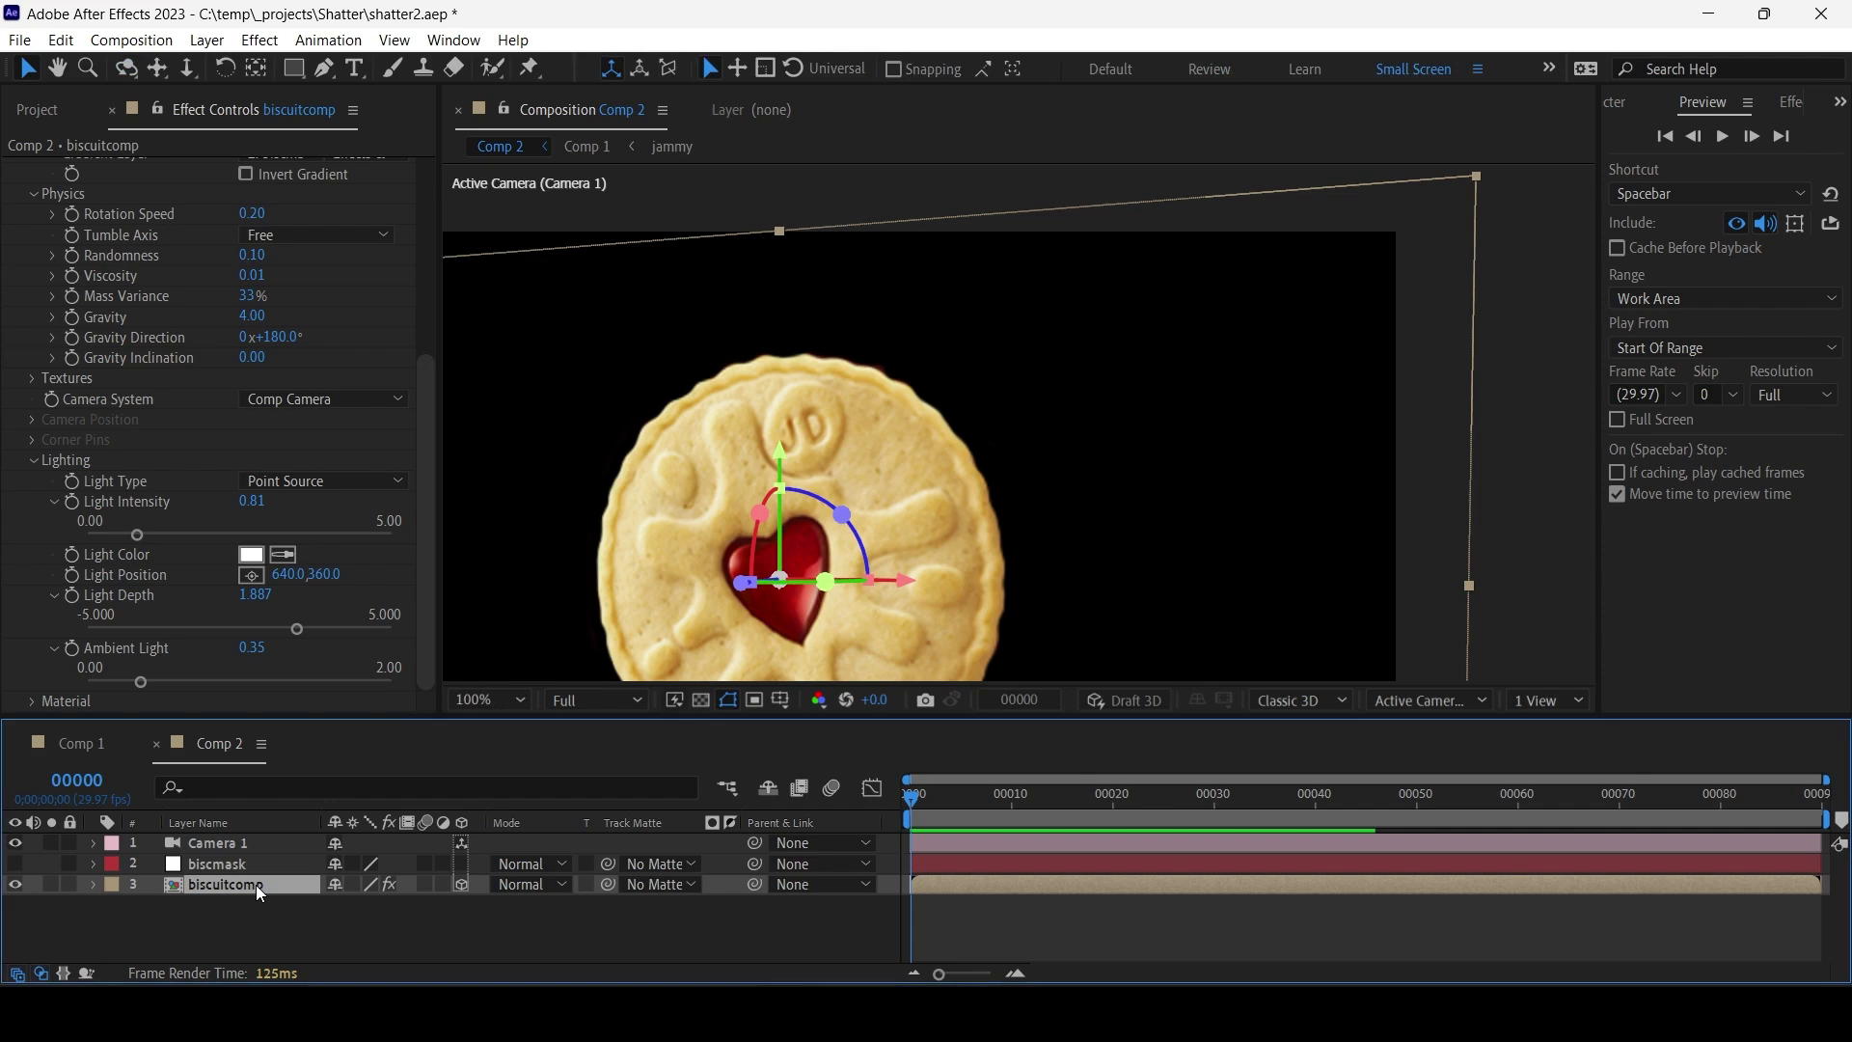
key("ctrl+d")
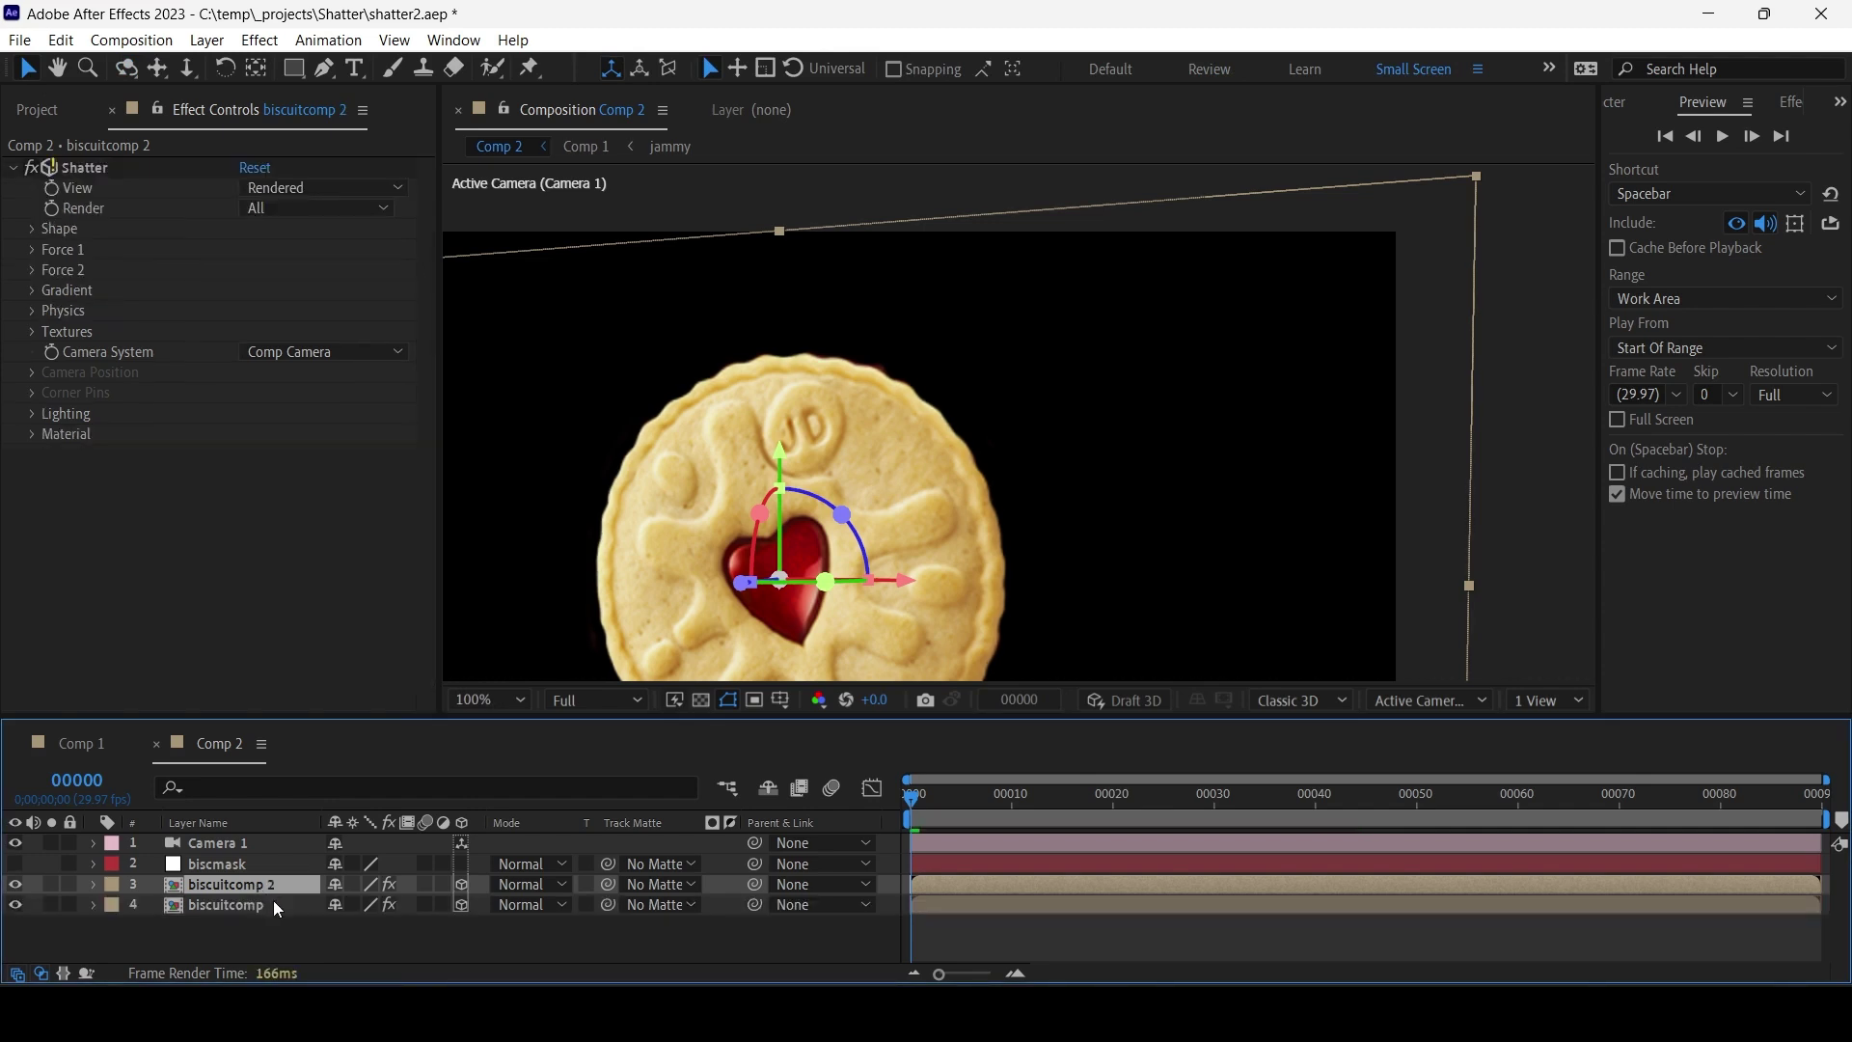
left_click_drag(276, 883, 278, 909)
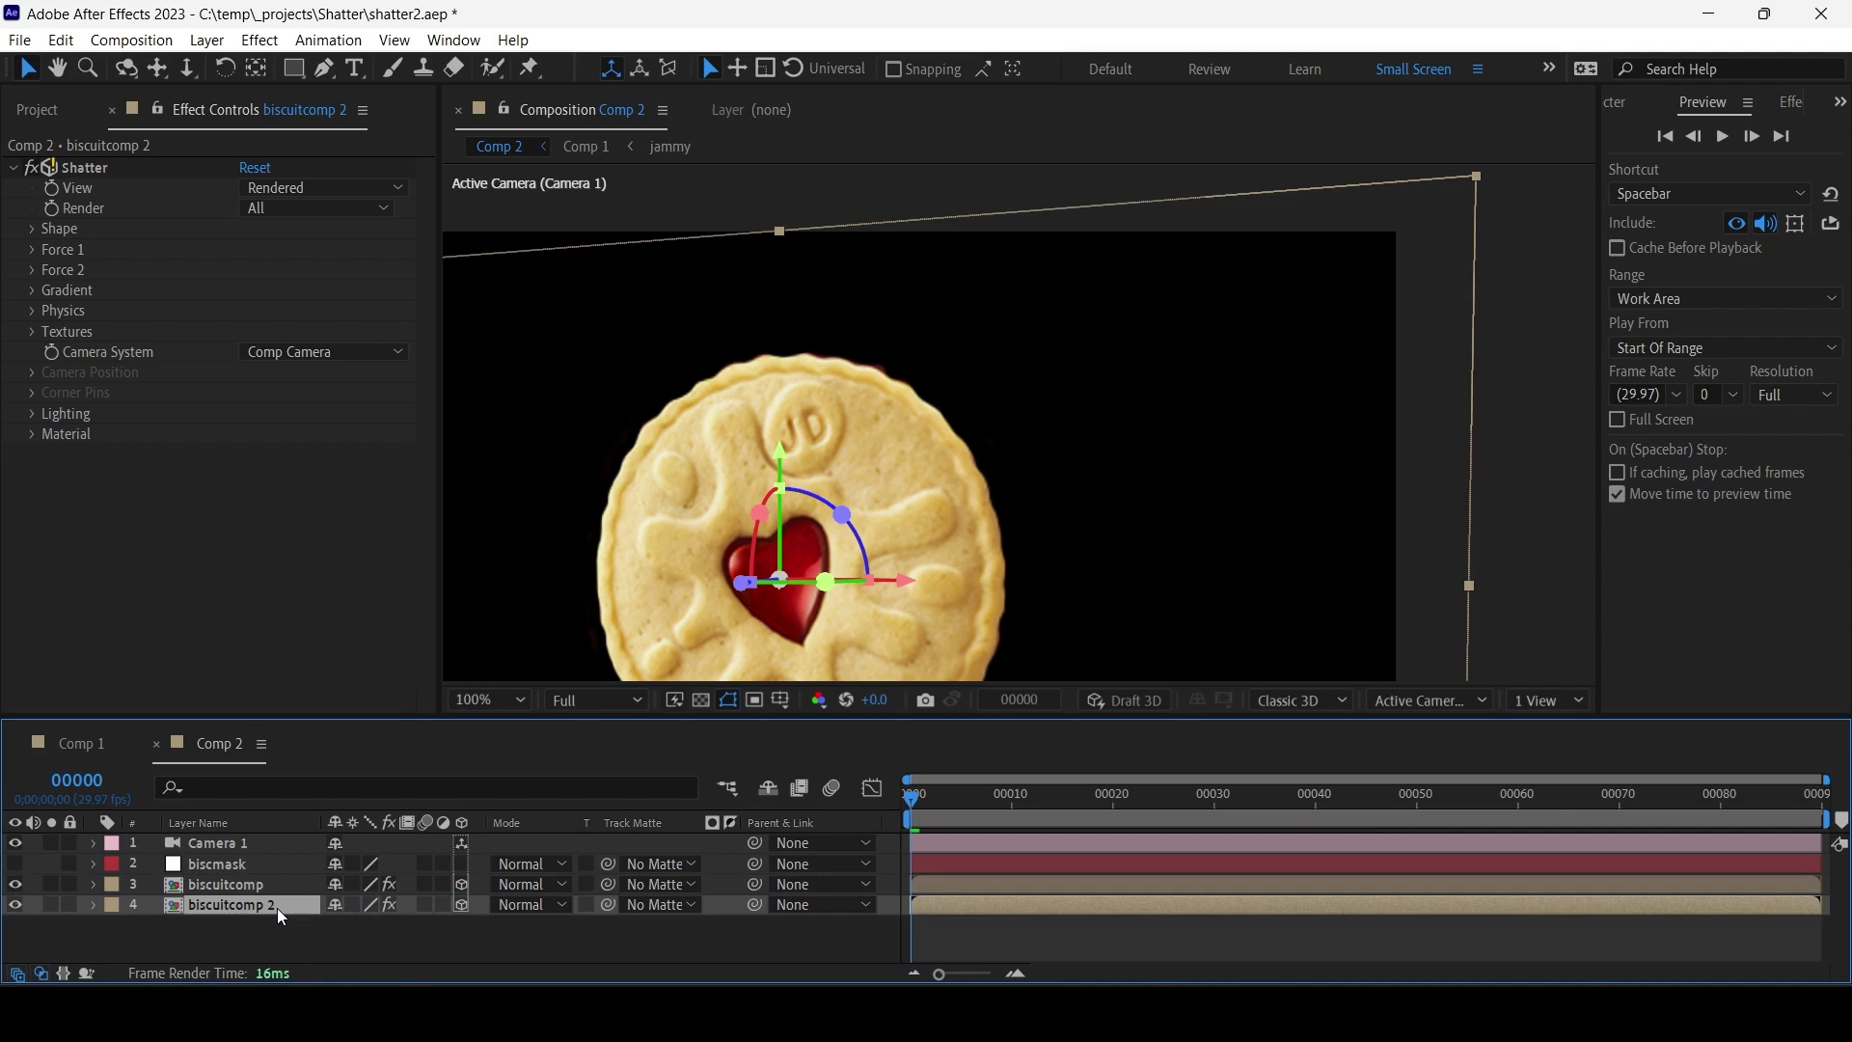
Compare both biscuit layers with 3D off, leave 3D on, and reveal biscuitcomp 2's Position.
left_click(460, 884)
left_click(461, 905)
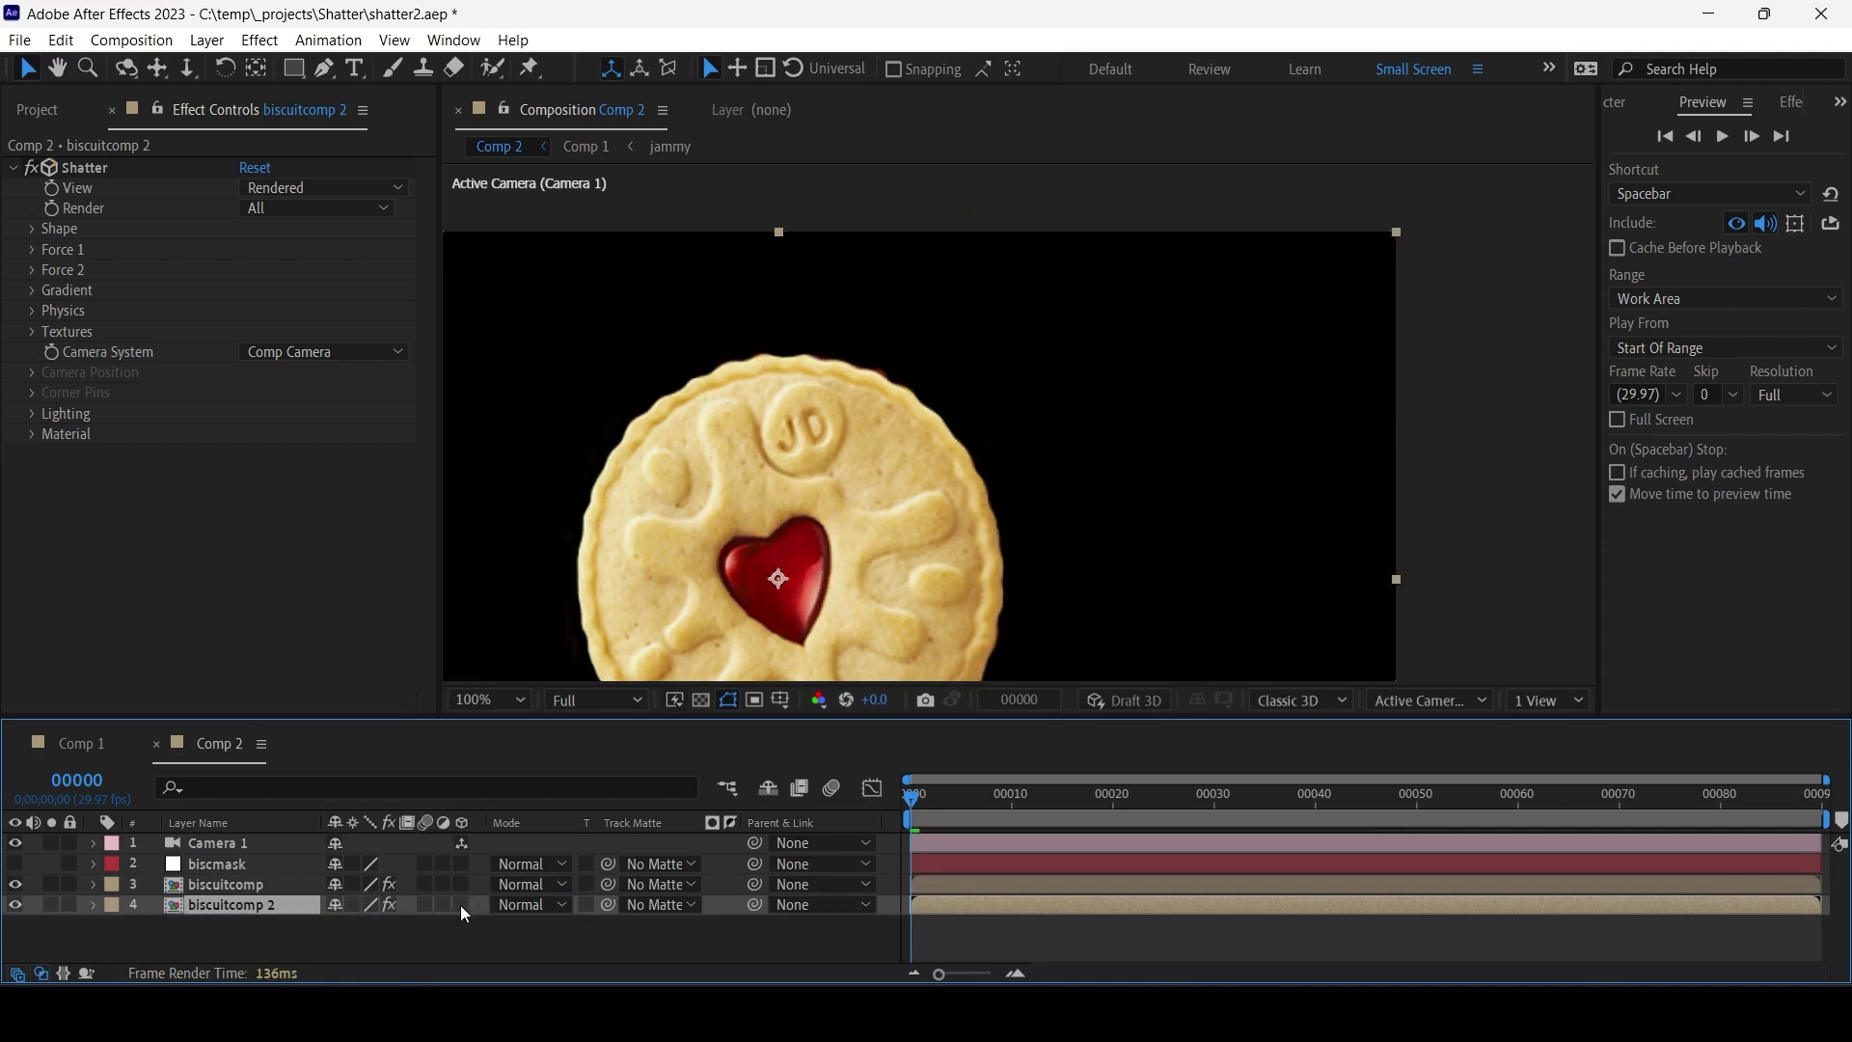
left_click(461, 905)
left_click(461, 883)
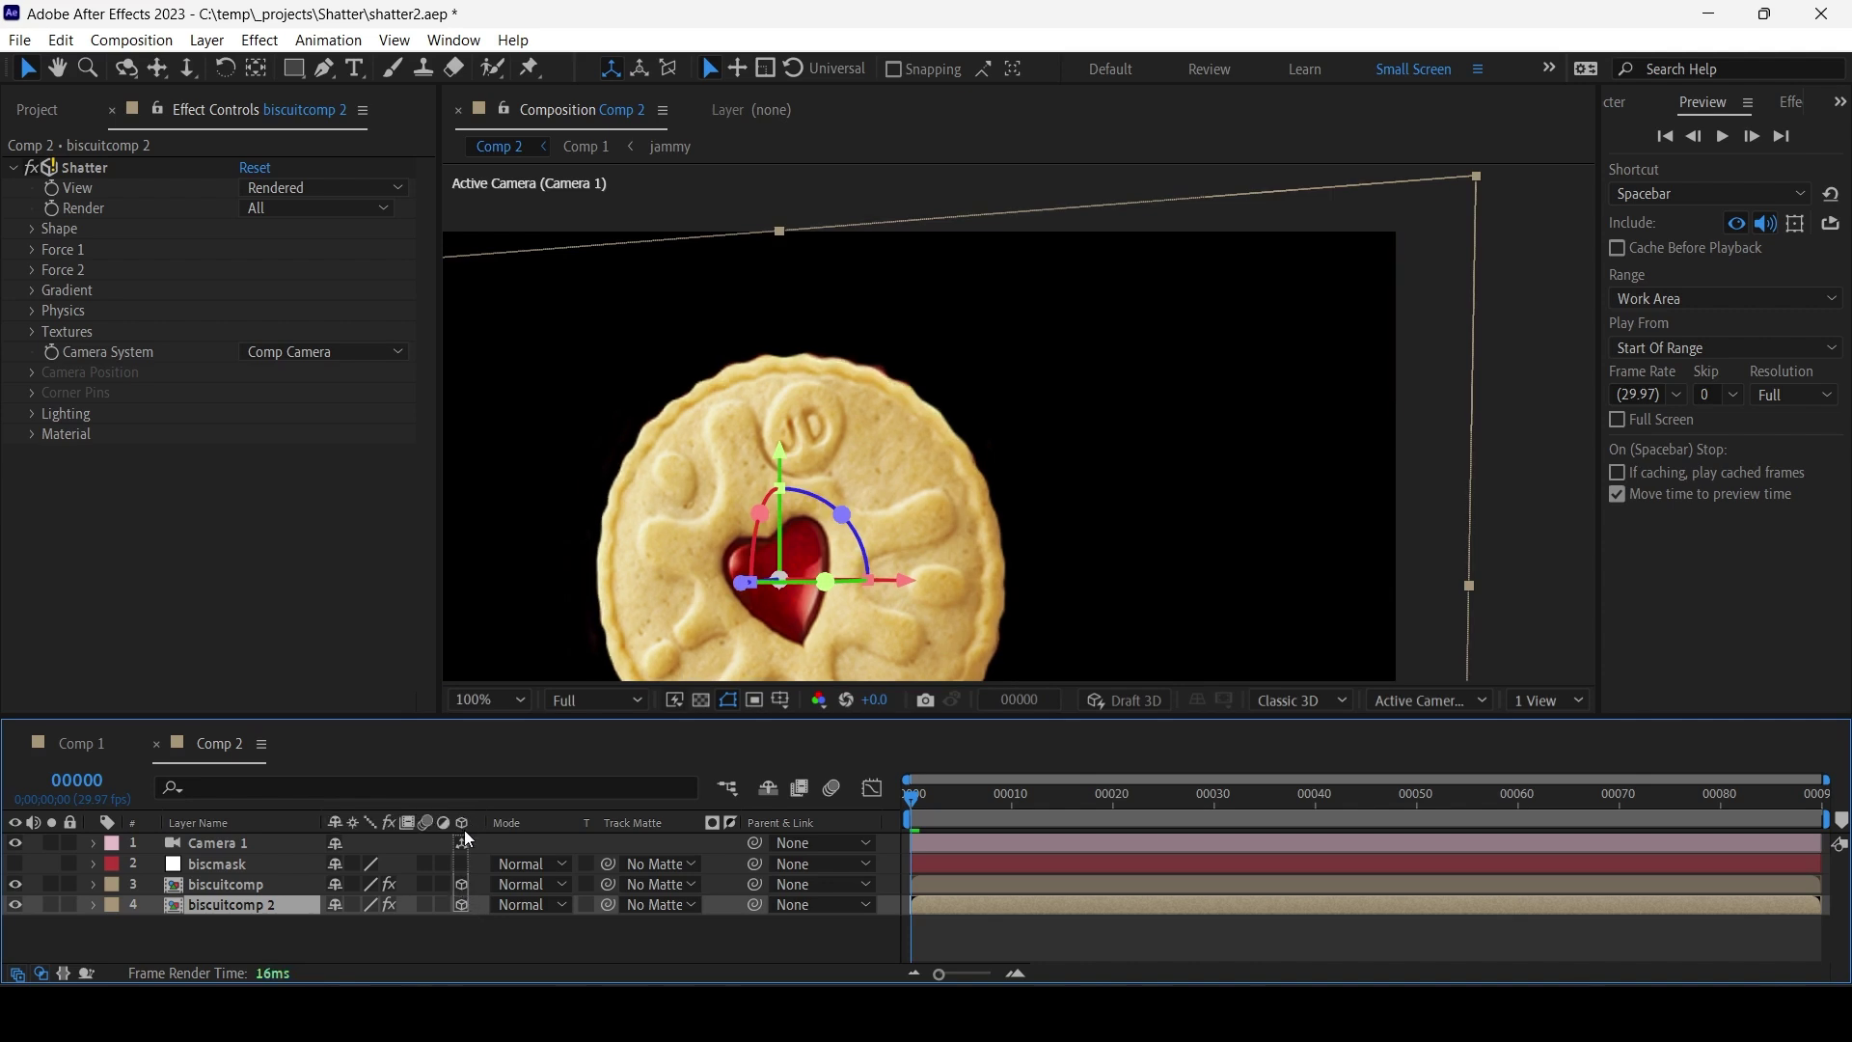
left_click(461, 884)
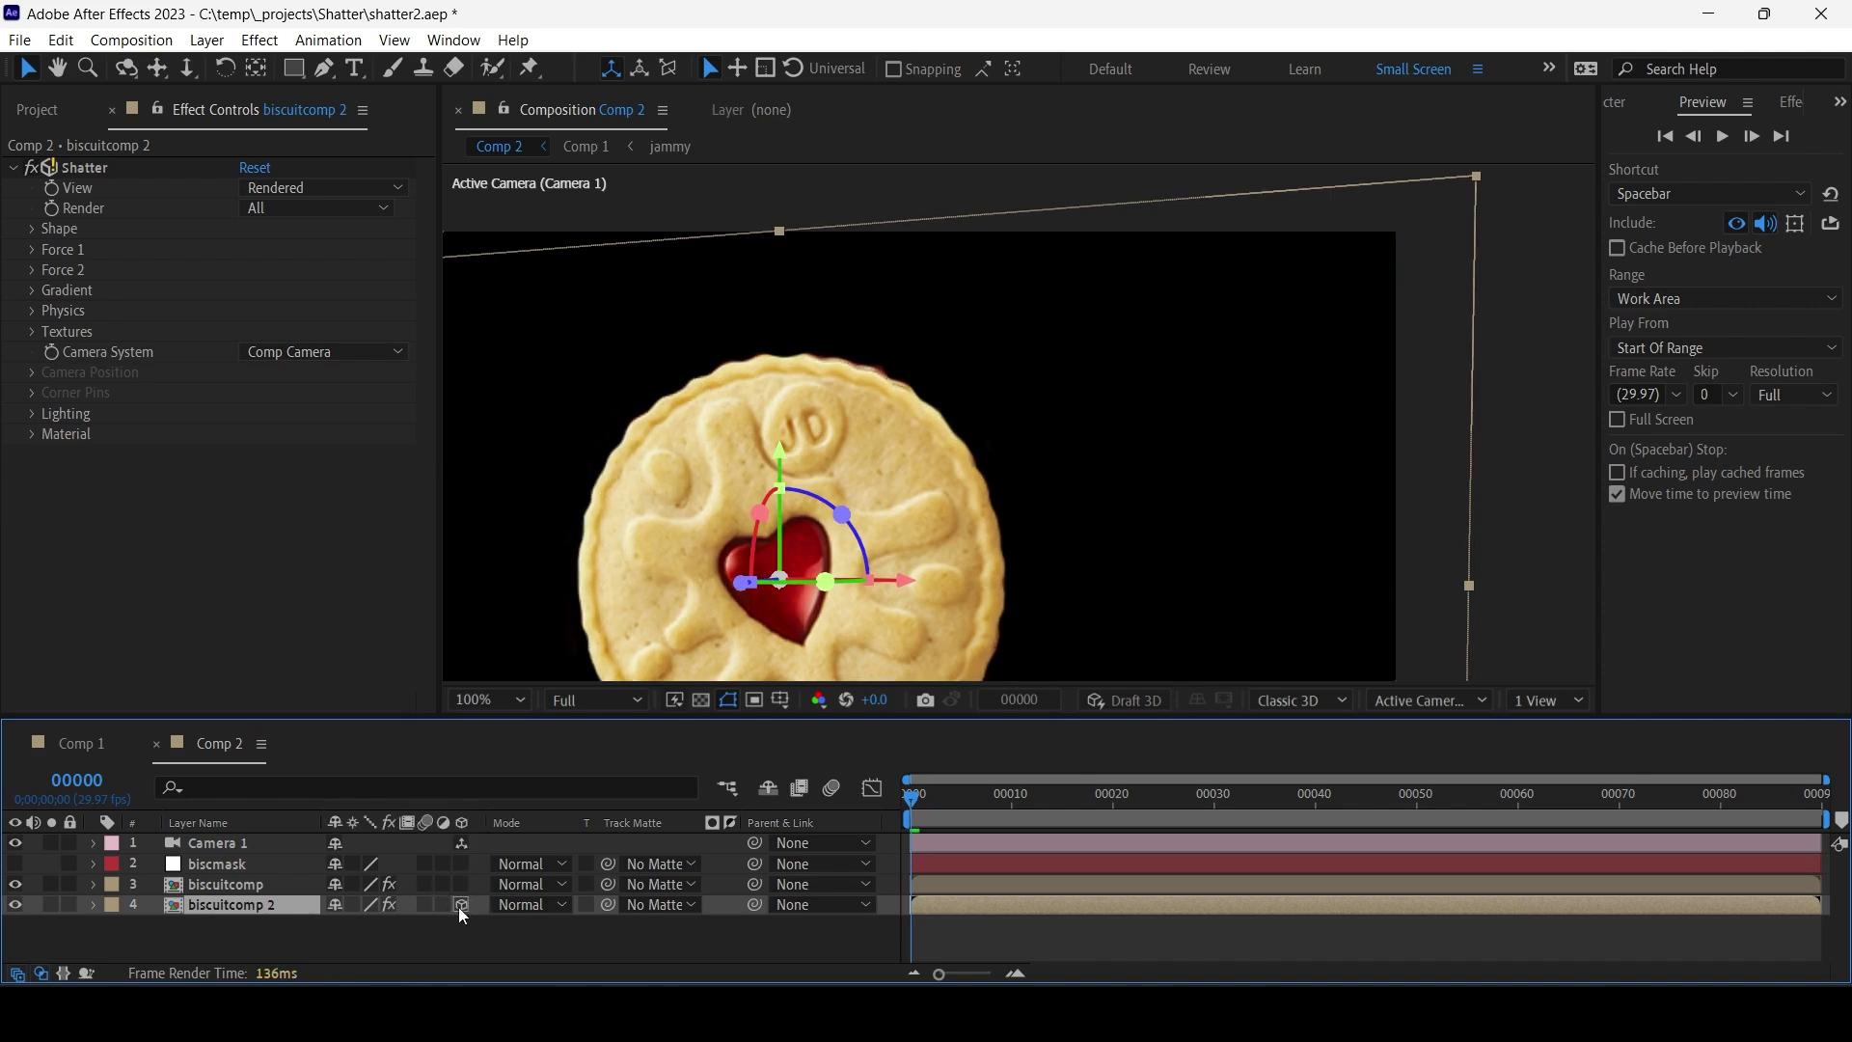
left_click(462, 905)
left_click(461, 905)
left_click(461, 884)
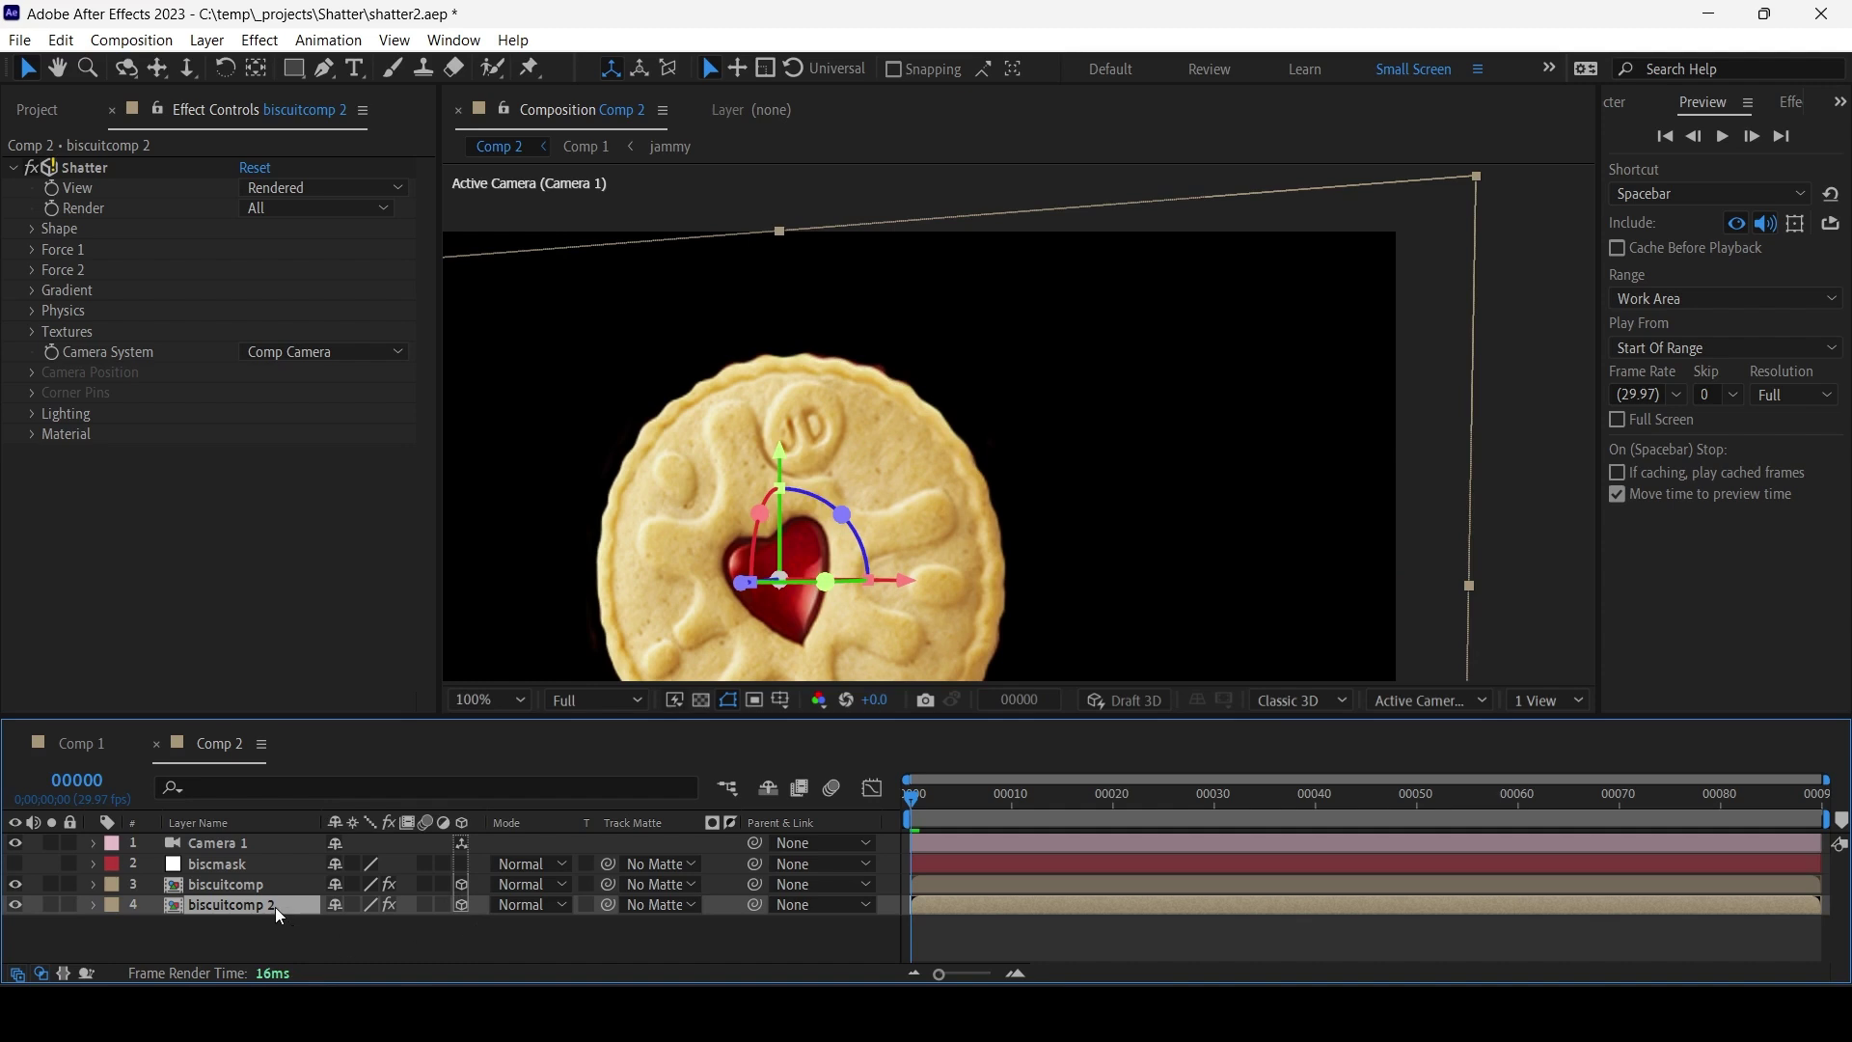
key("p")
Push biscuitcomp 2 to Position 647,360,83 and orbit Camera 1 to check its depth.
left_click_drag(415, 926, 347, 924)
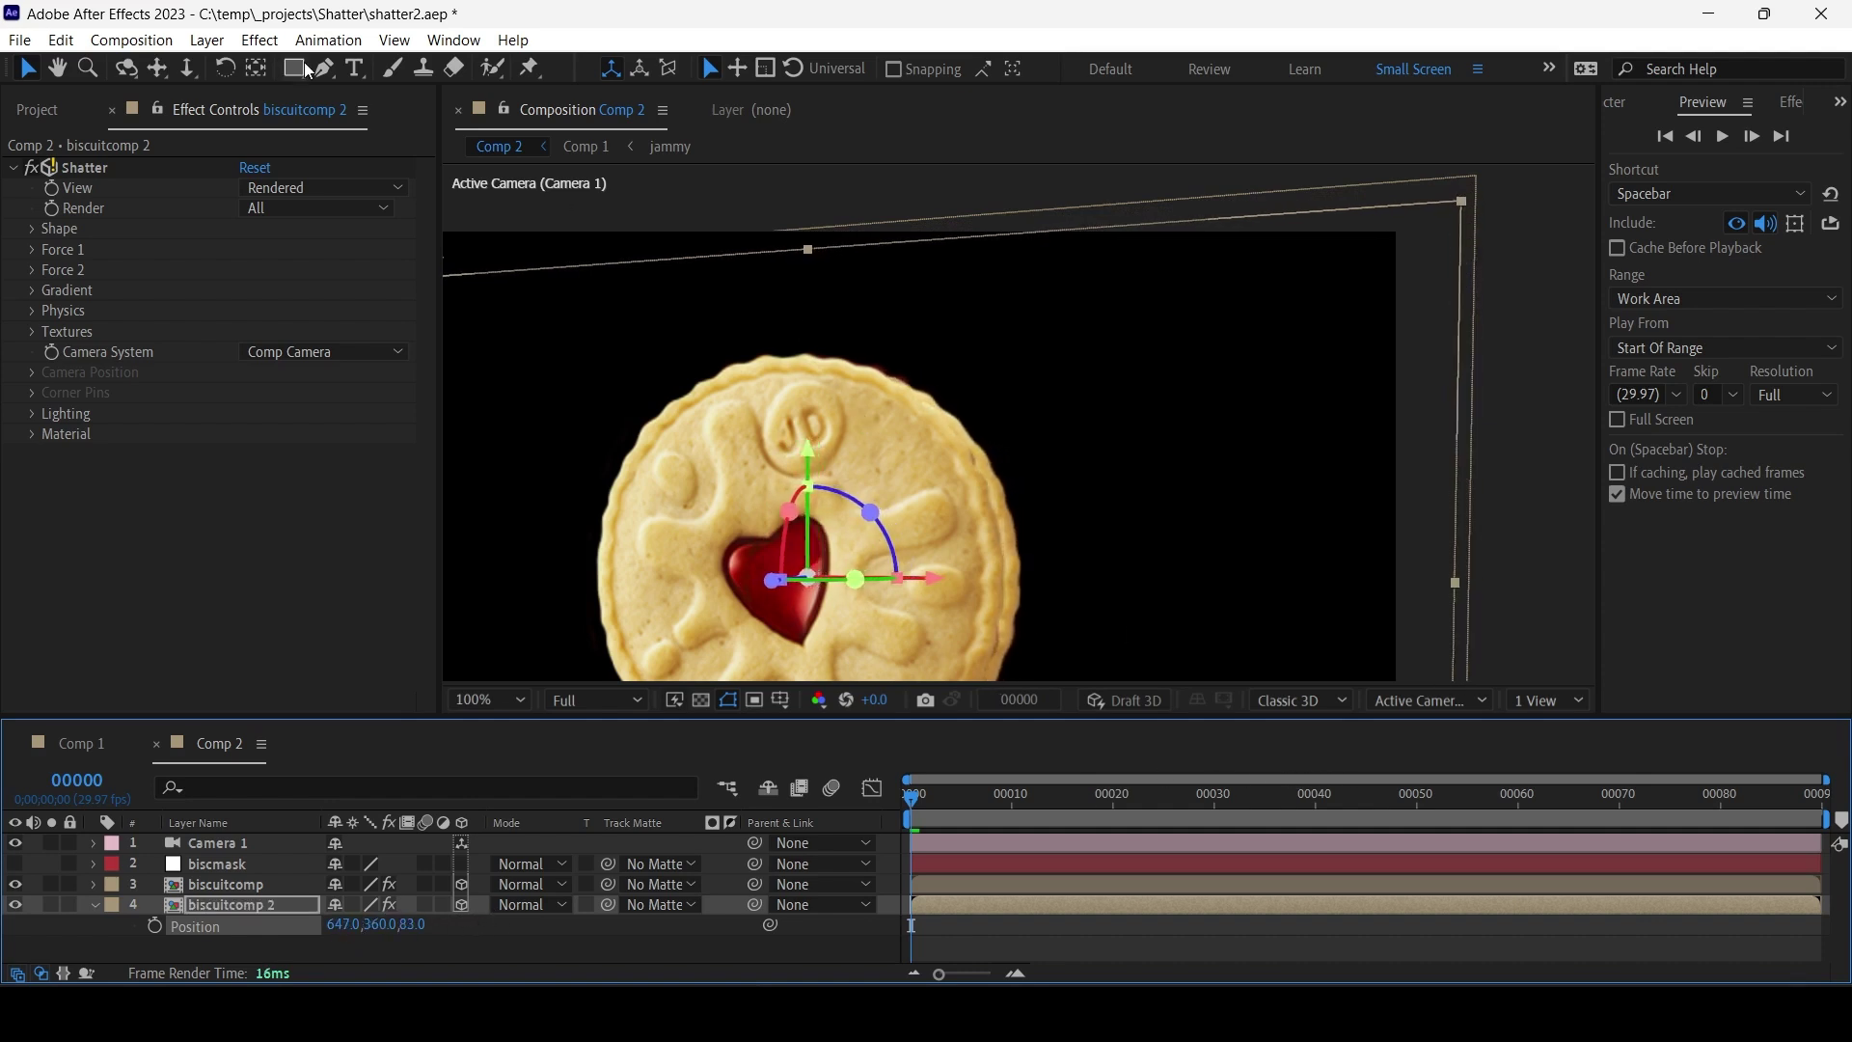
key("c")
mouse_move(980, 488)
left_mouse_down()
mouse_move(928, 493)
mouse_move(979, 491)
left_mouse_up()
left_click_drag(972, 477, 980, 483)
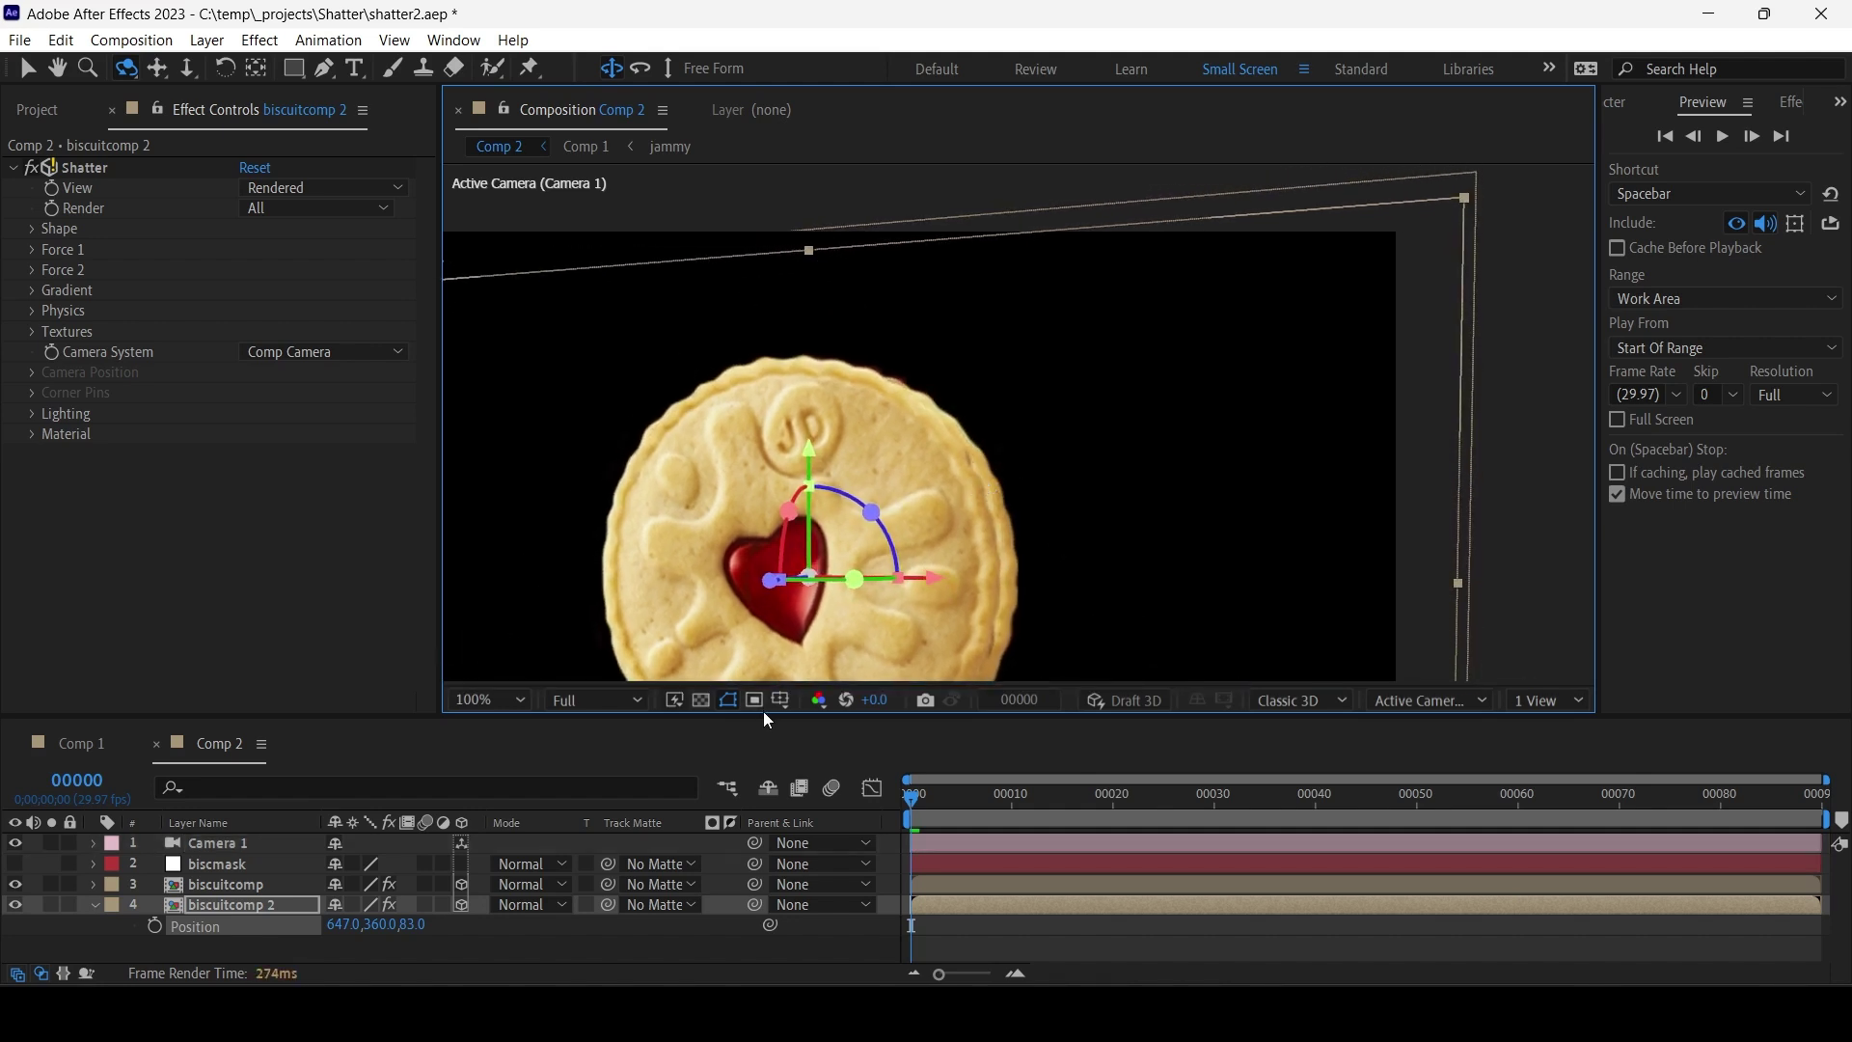
Set biscuitcomp 2's Shatter Repetitions to 200 for finer crumbs.
left_click(271, 905)
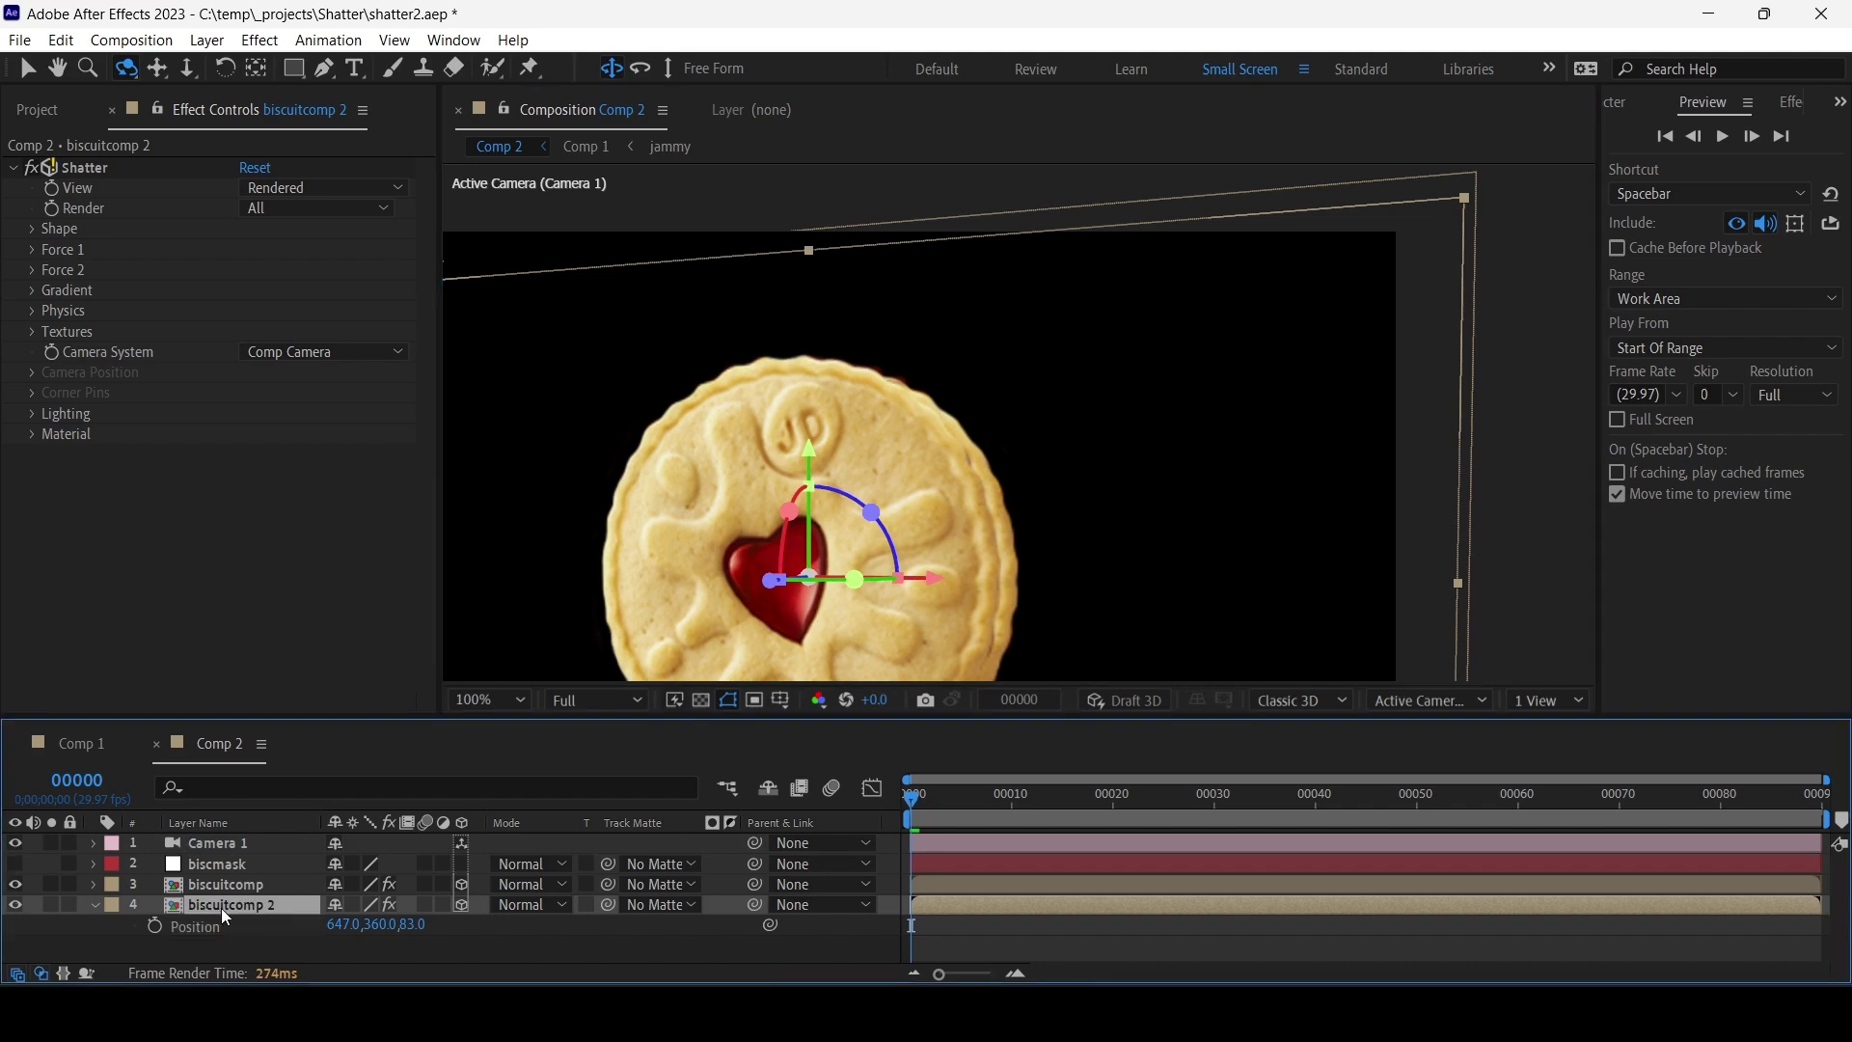
left_click(33, 229)
left_click(261, 312)
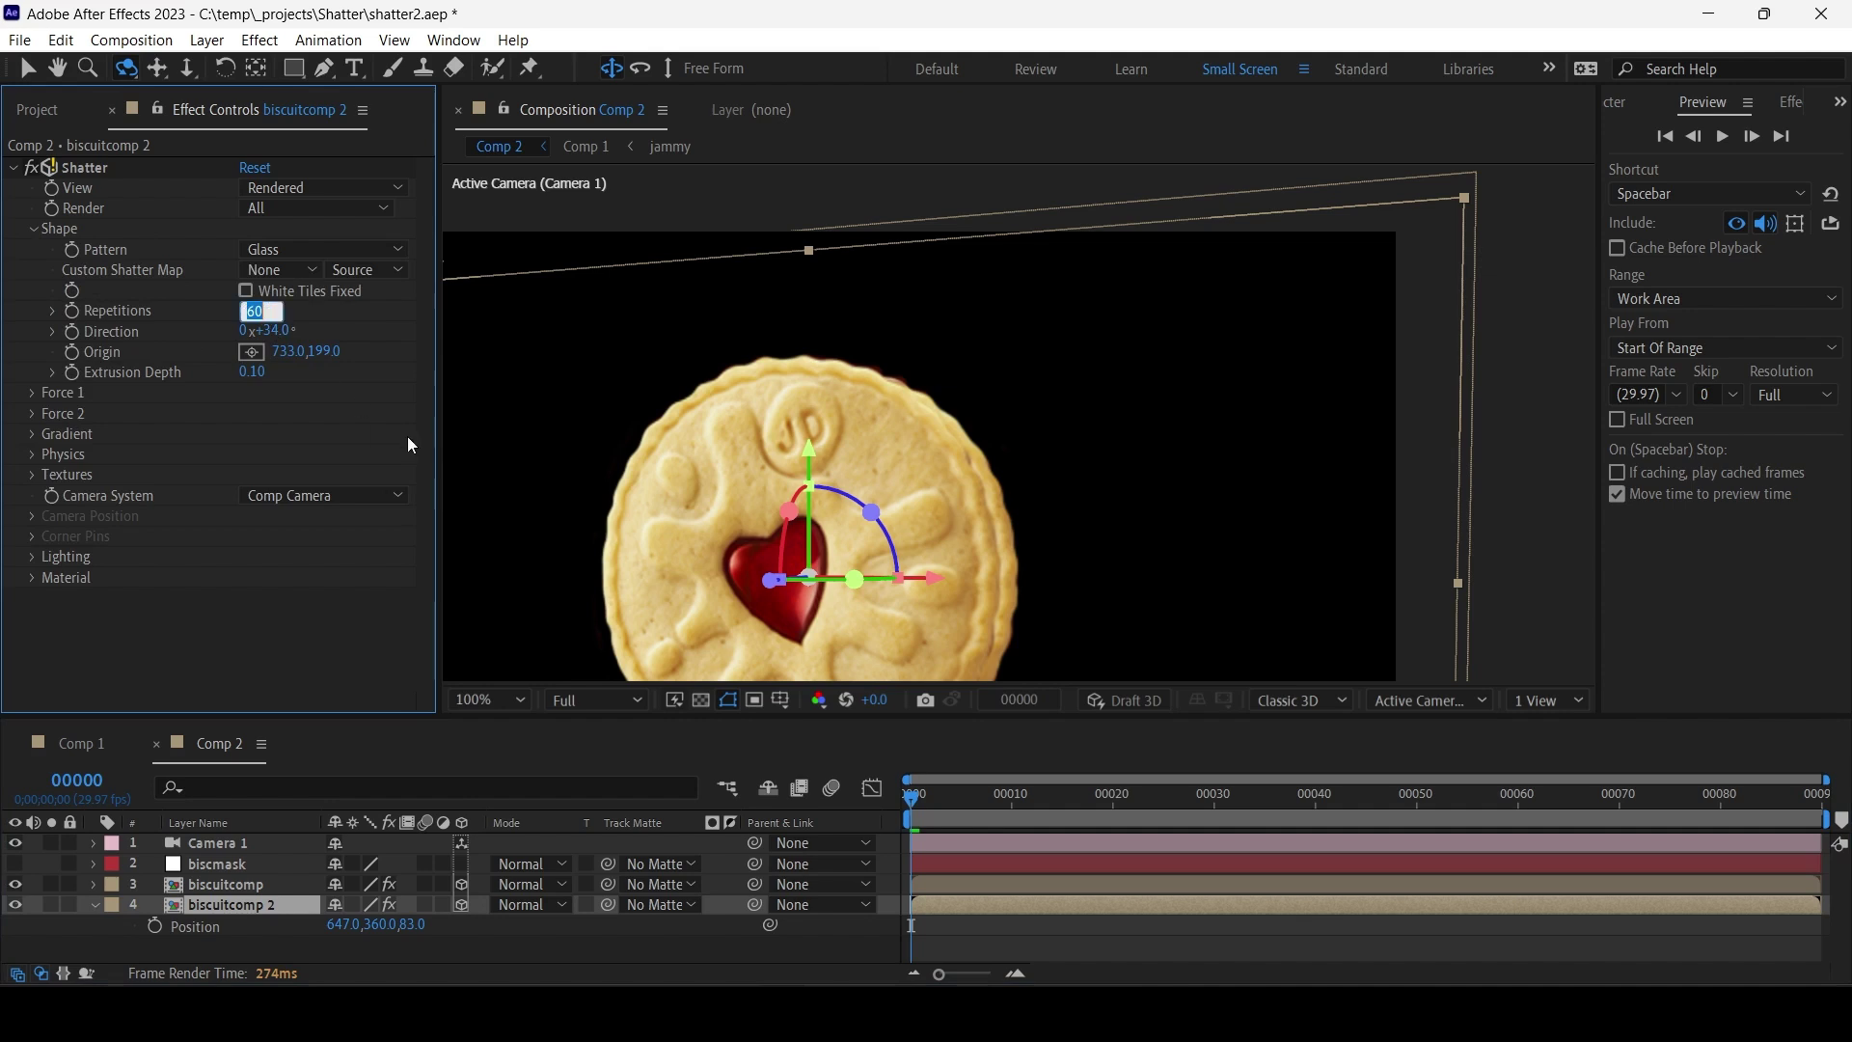
type("200")
key("Return")
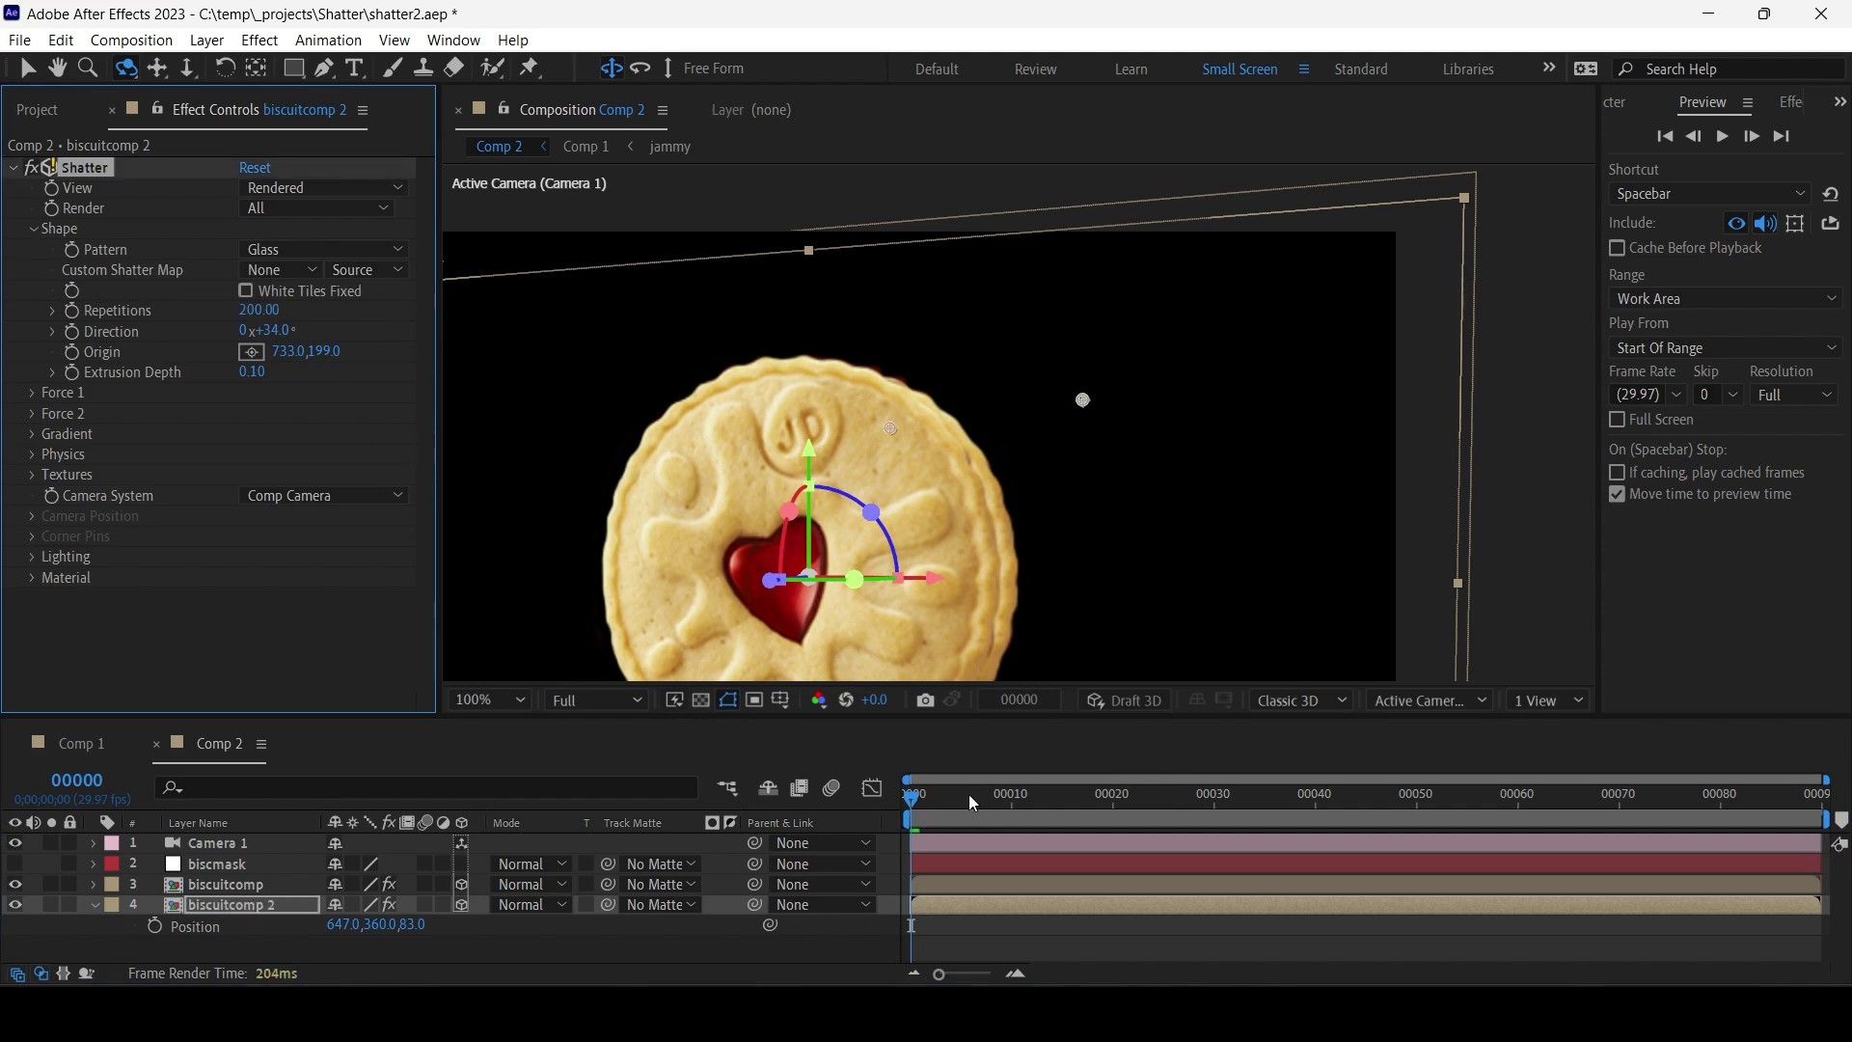
left_click(972, 797)
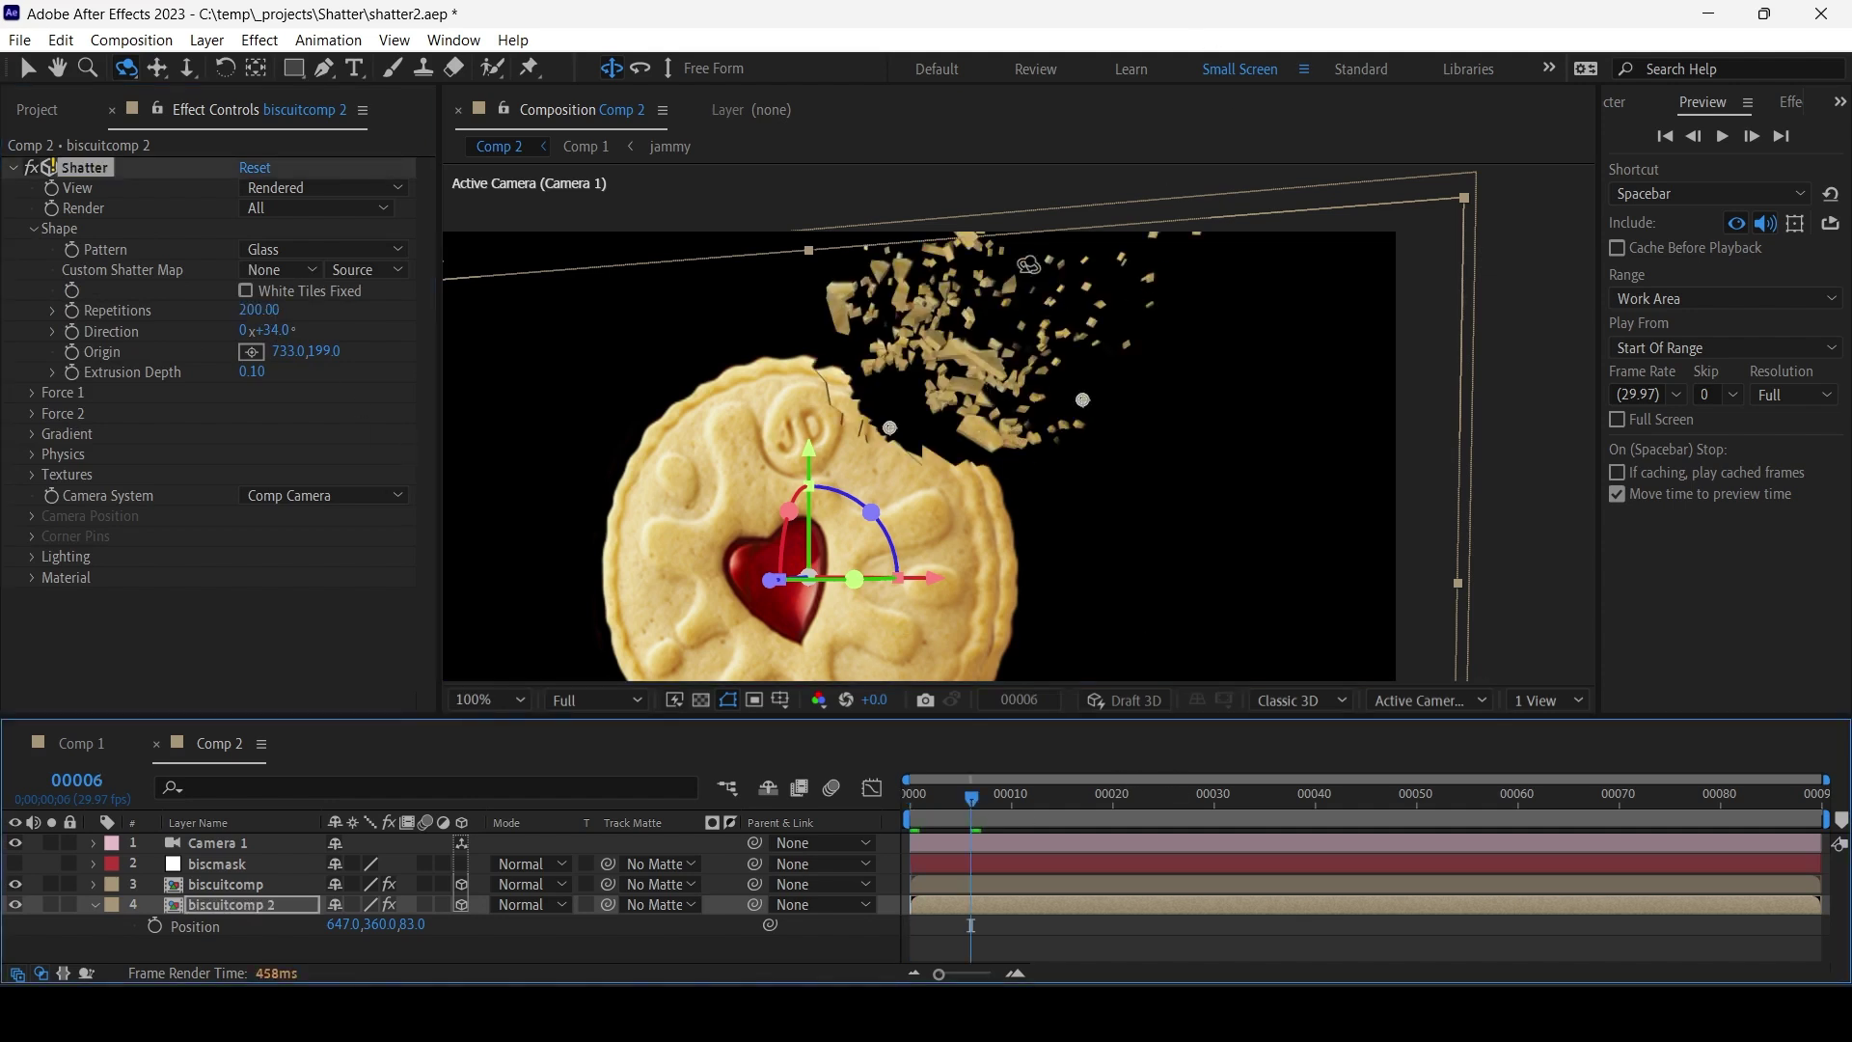
Set randomness 0.28, viscosity 0.19 and extrusion depth 0.01, then preview the burst.
left_click(35, 453)
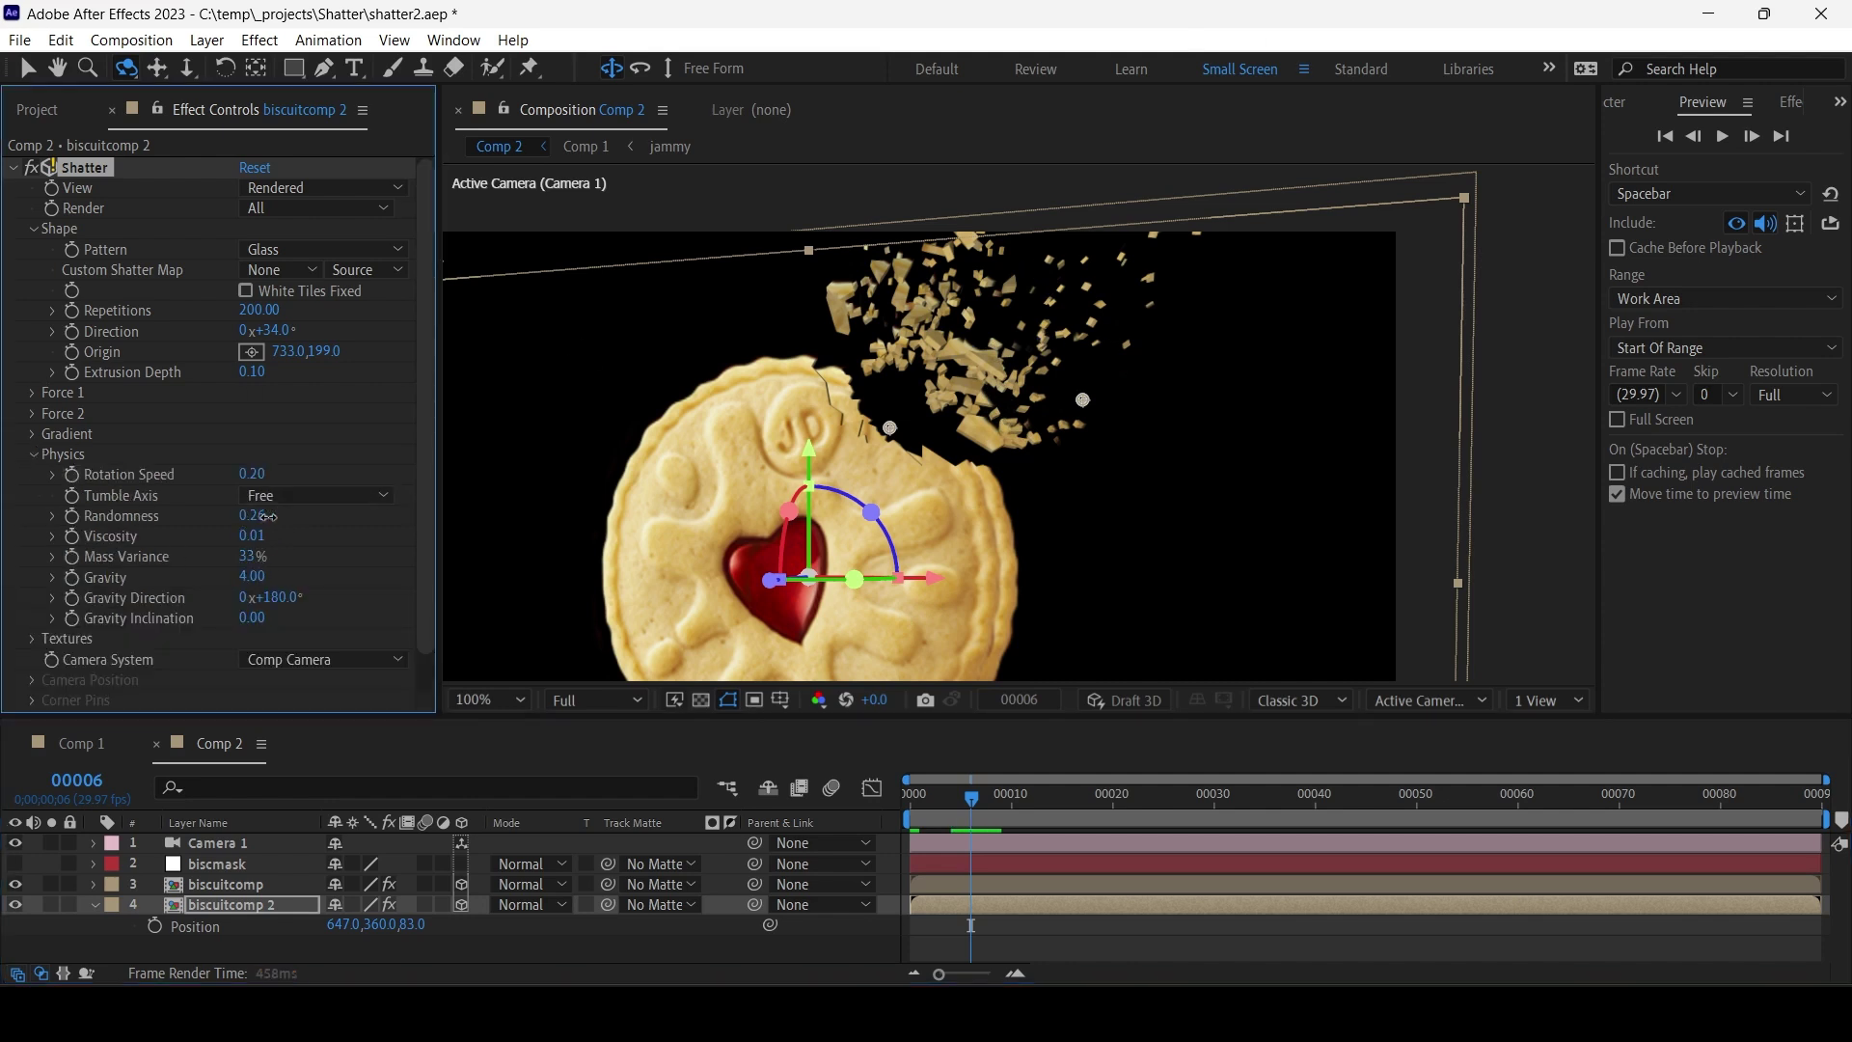
left_click_drag(270, 517, 272, 517)
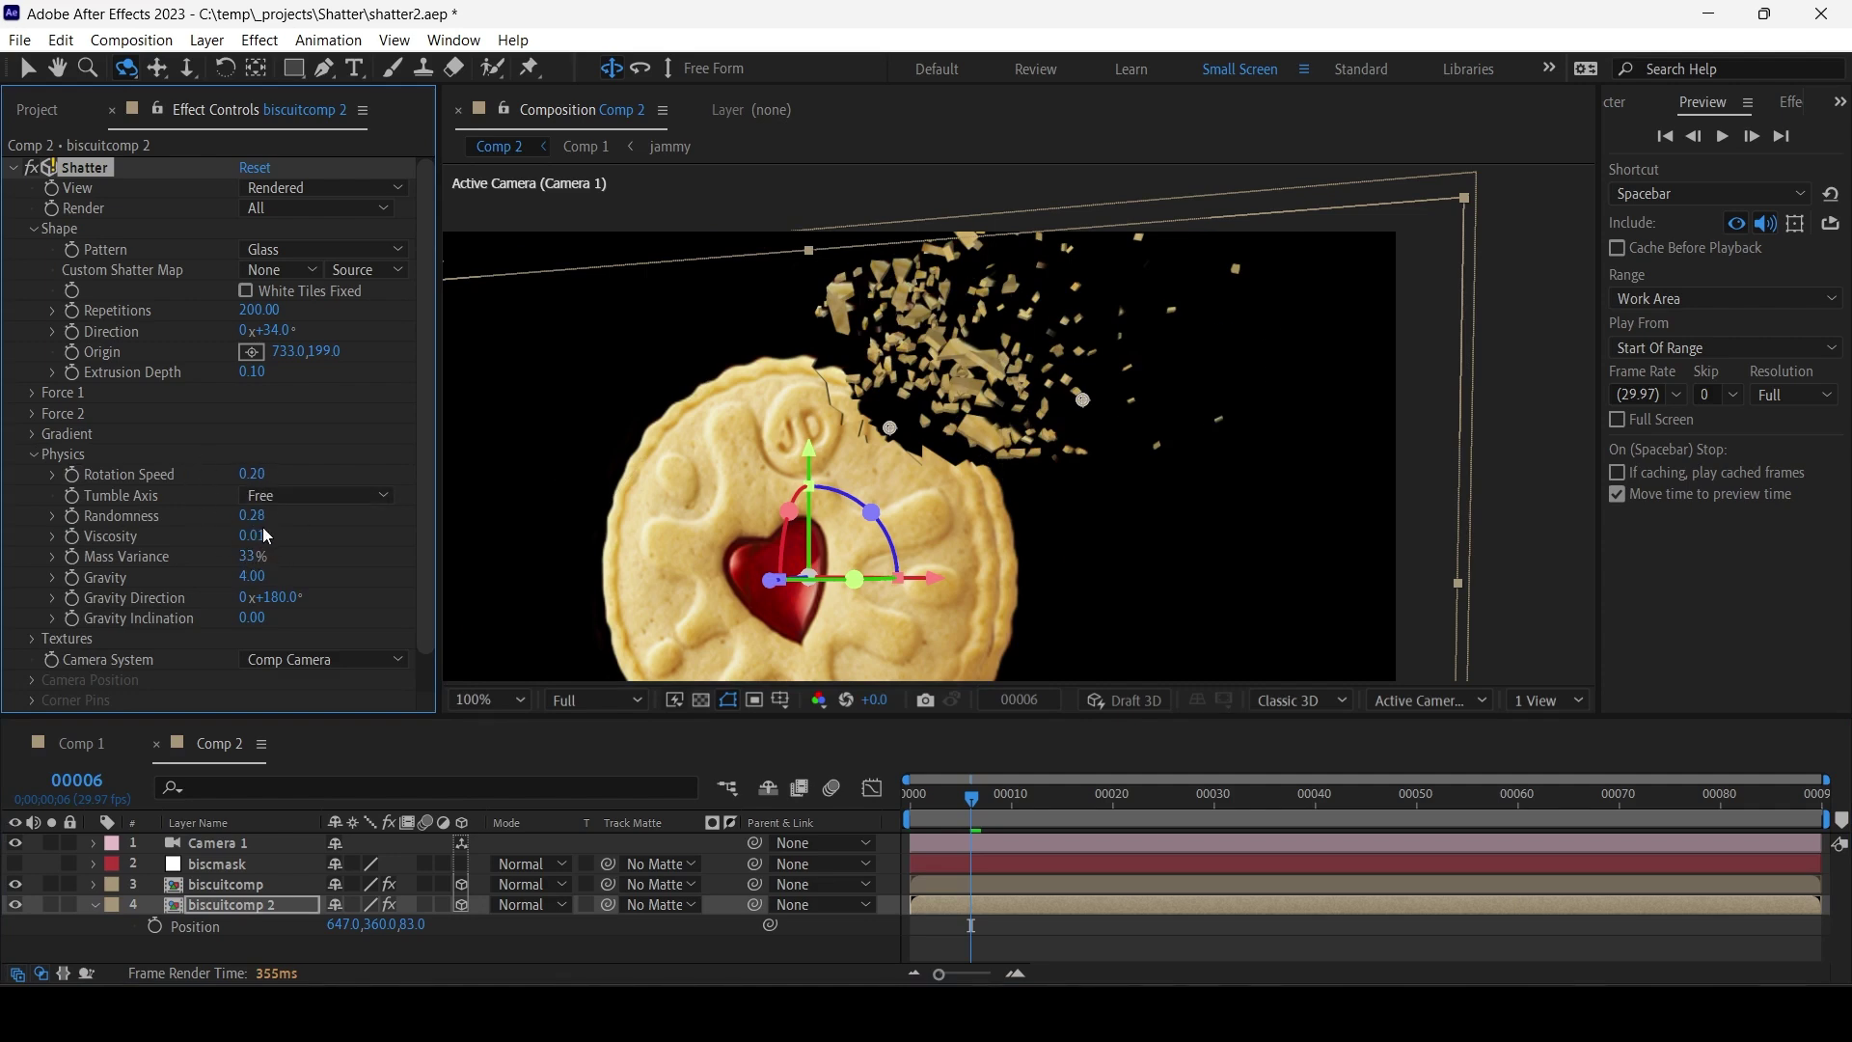
left_click_drag(256, 542, 265, 582)
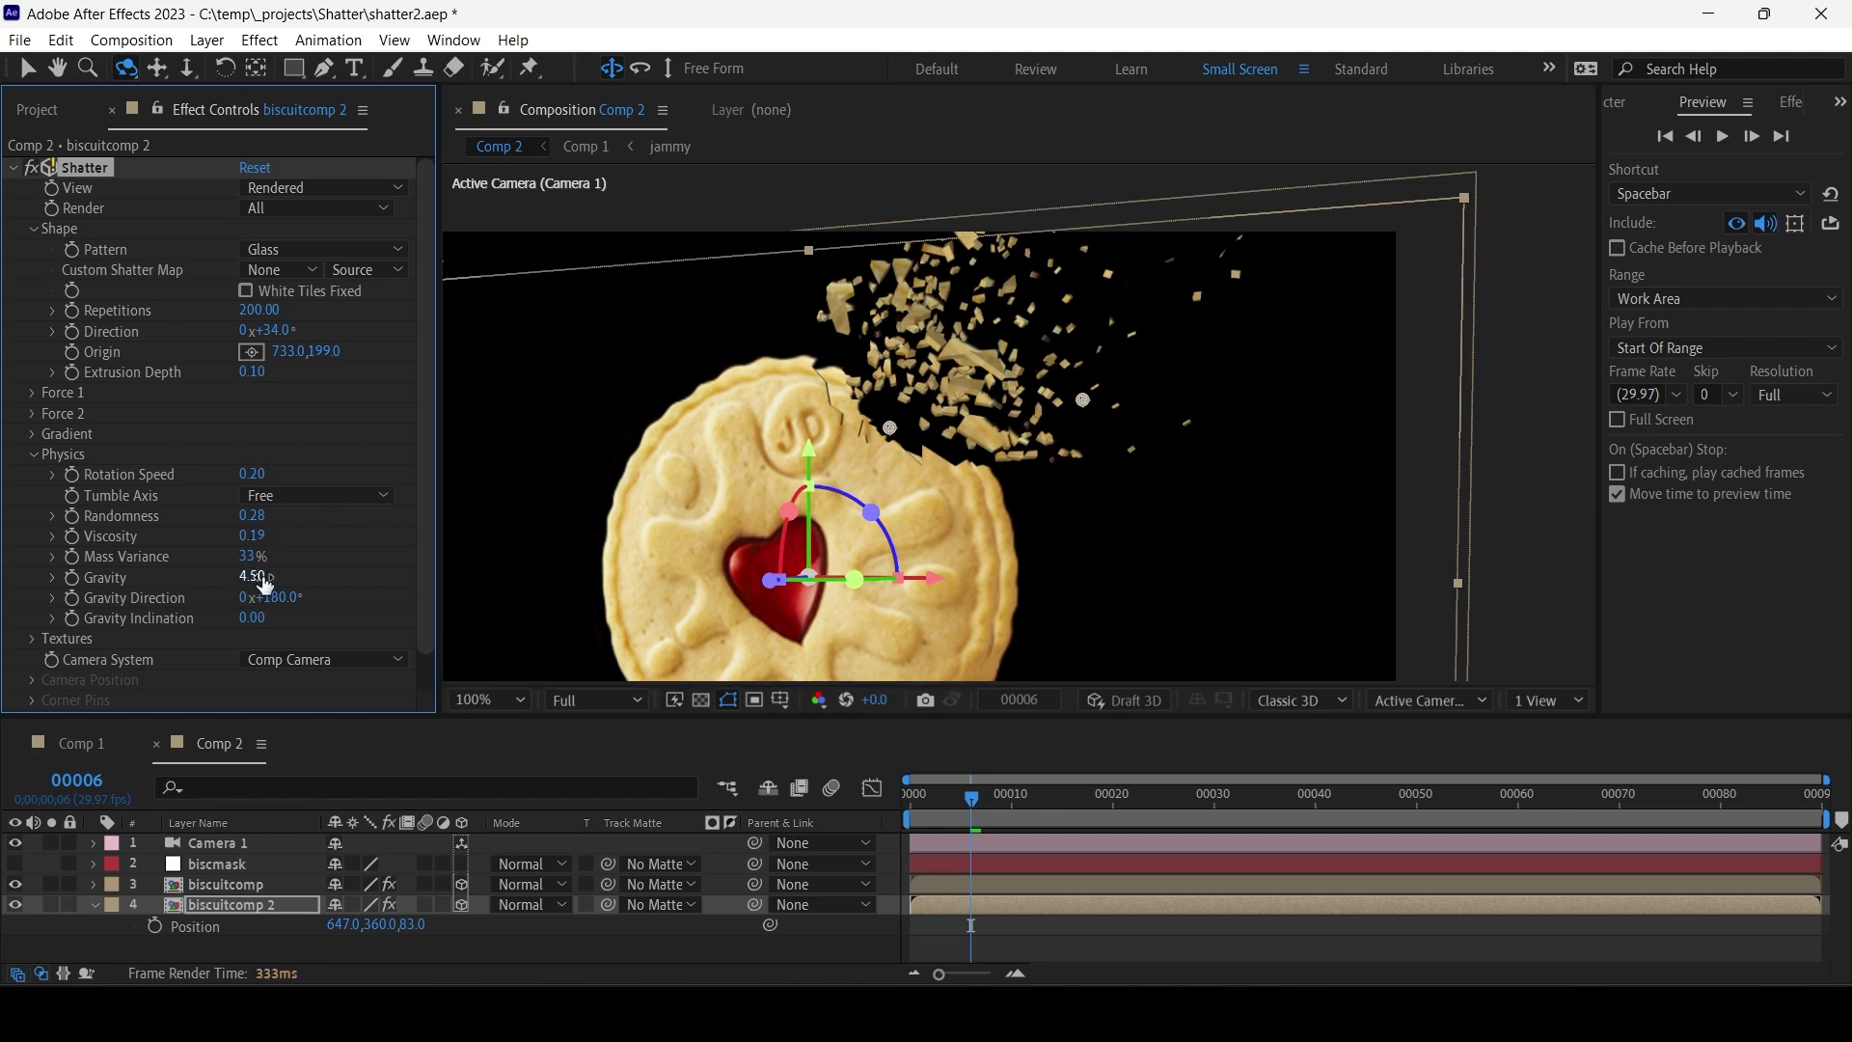
left_click(259, 372)
type("0.01t")
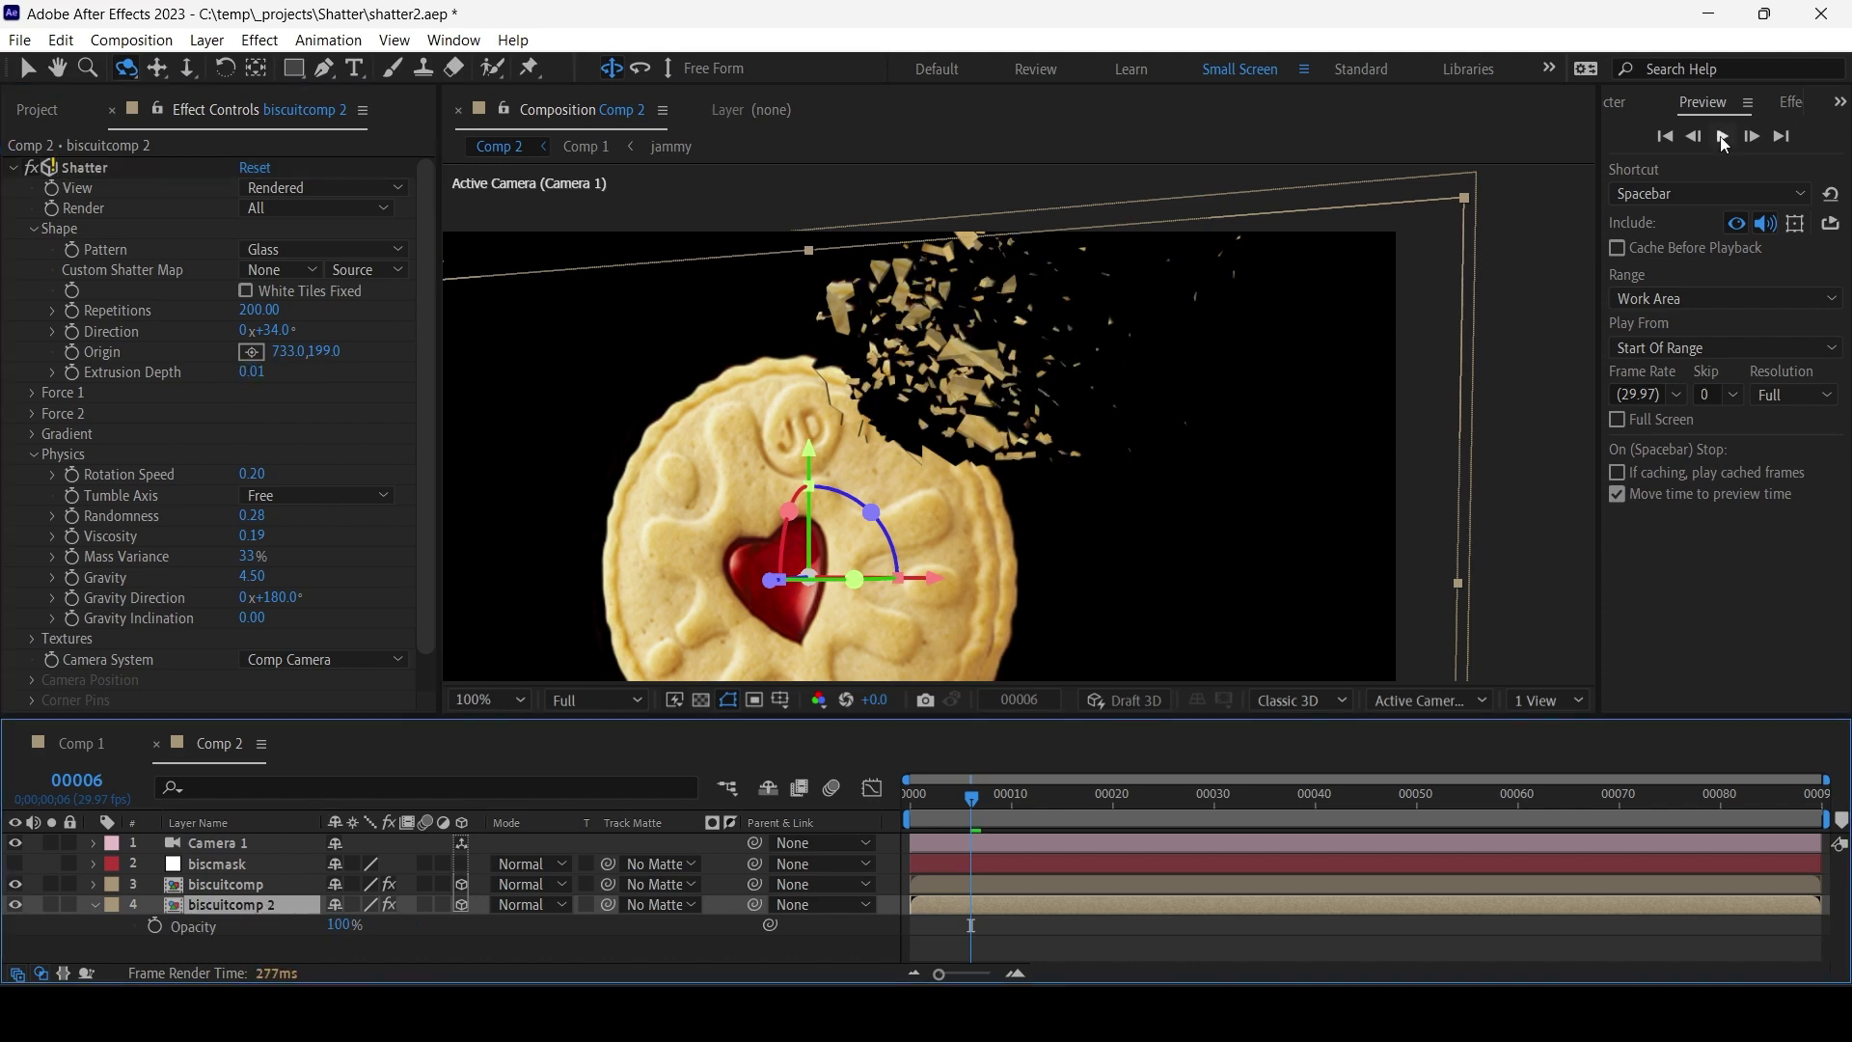
left_click(1722, 137)
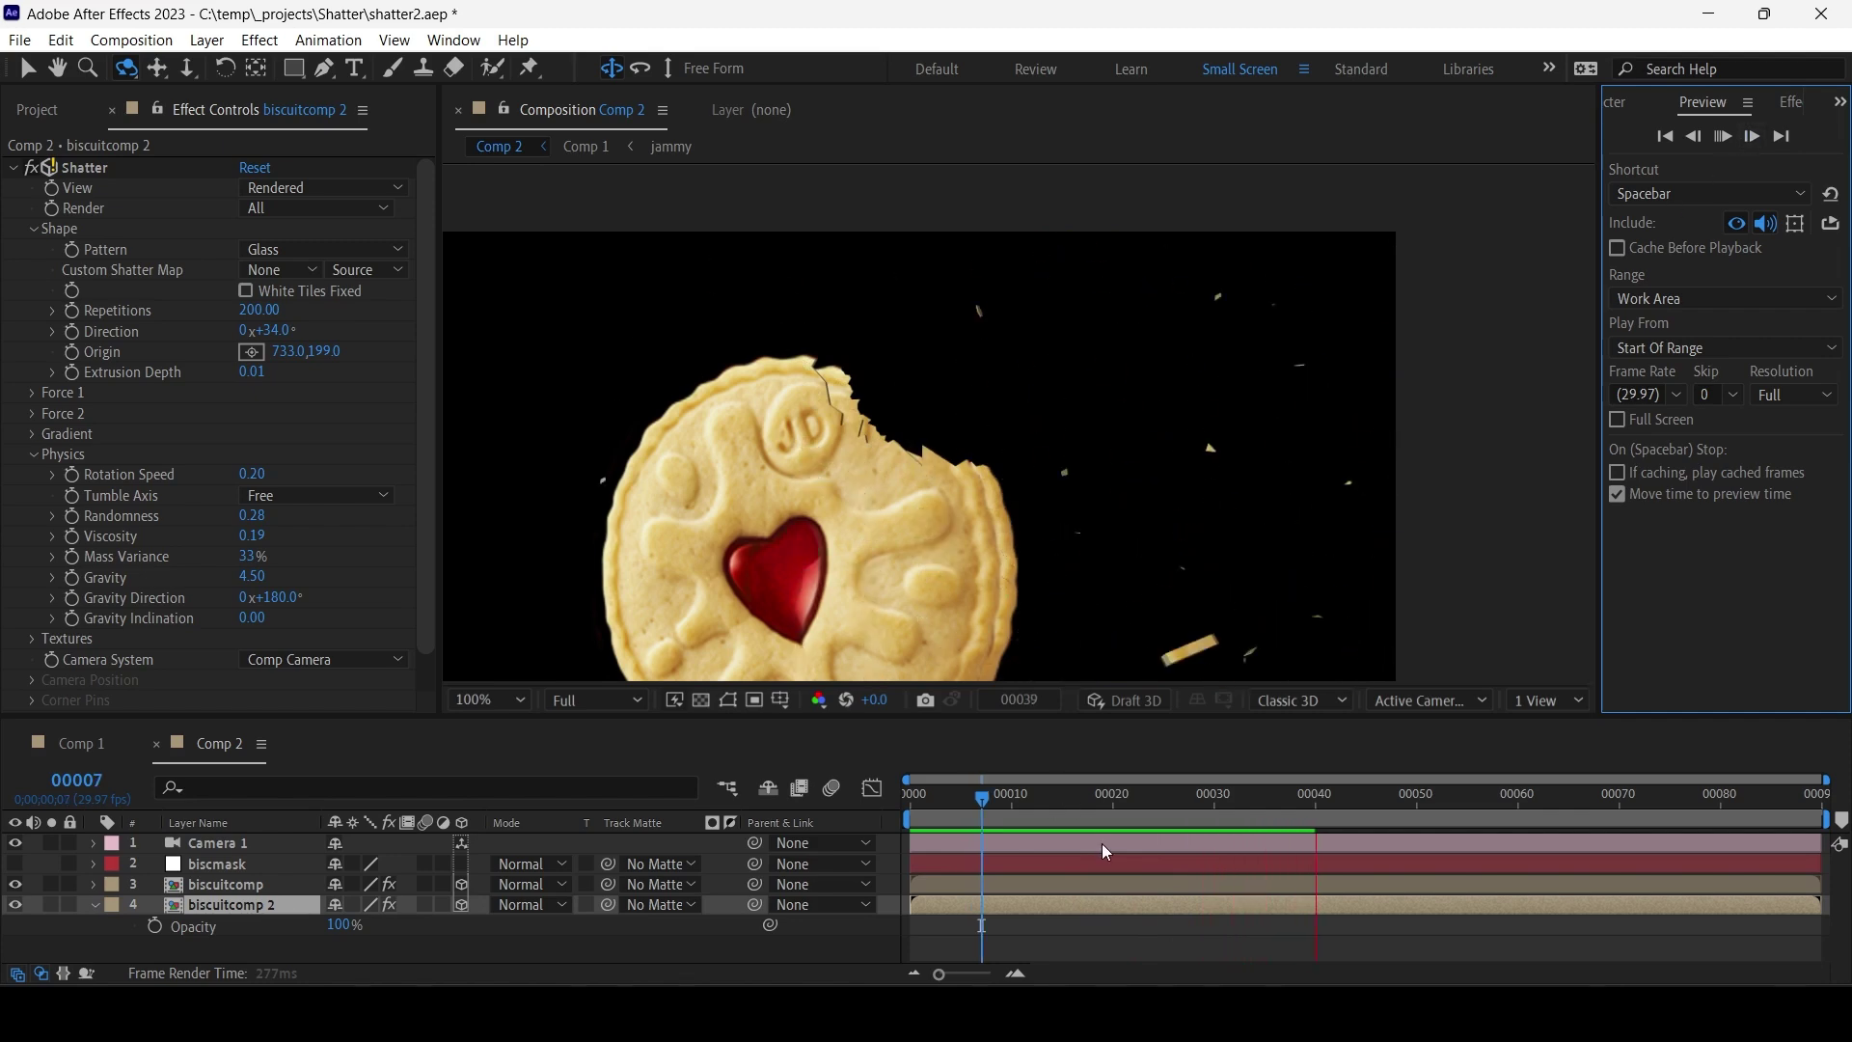
left_click(988, 814)
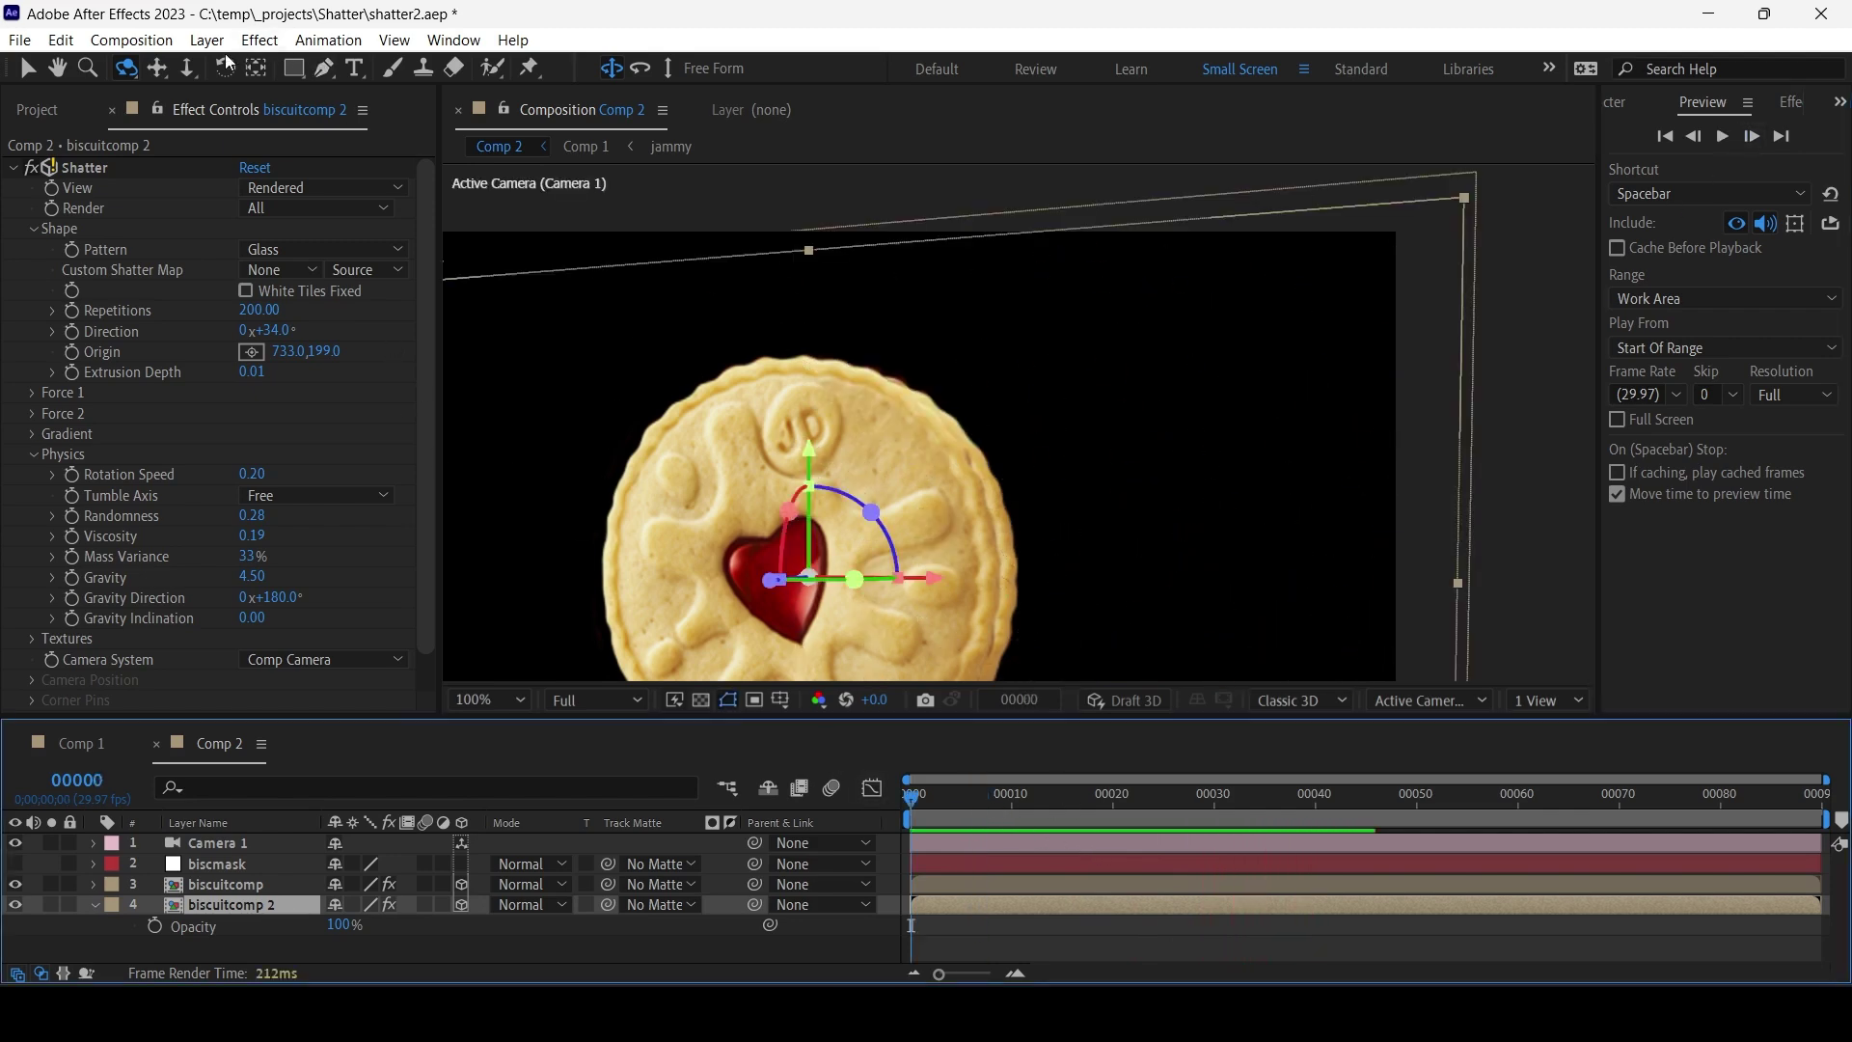
Add a 3D null object named camNull at the top of the layer stack.
left_click(206, 39)
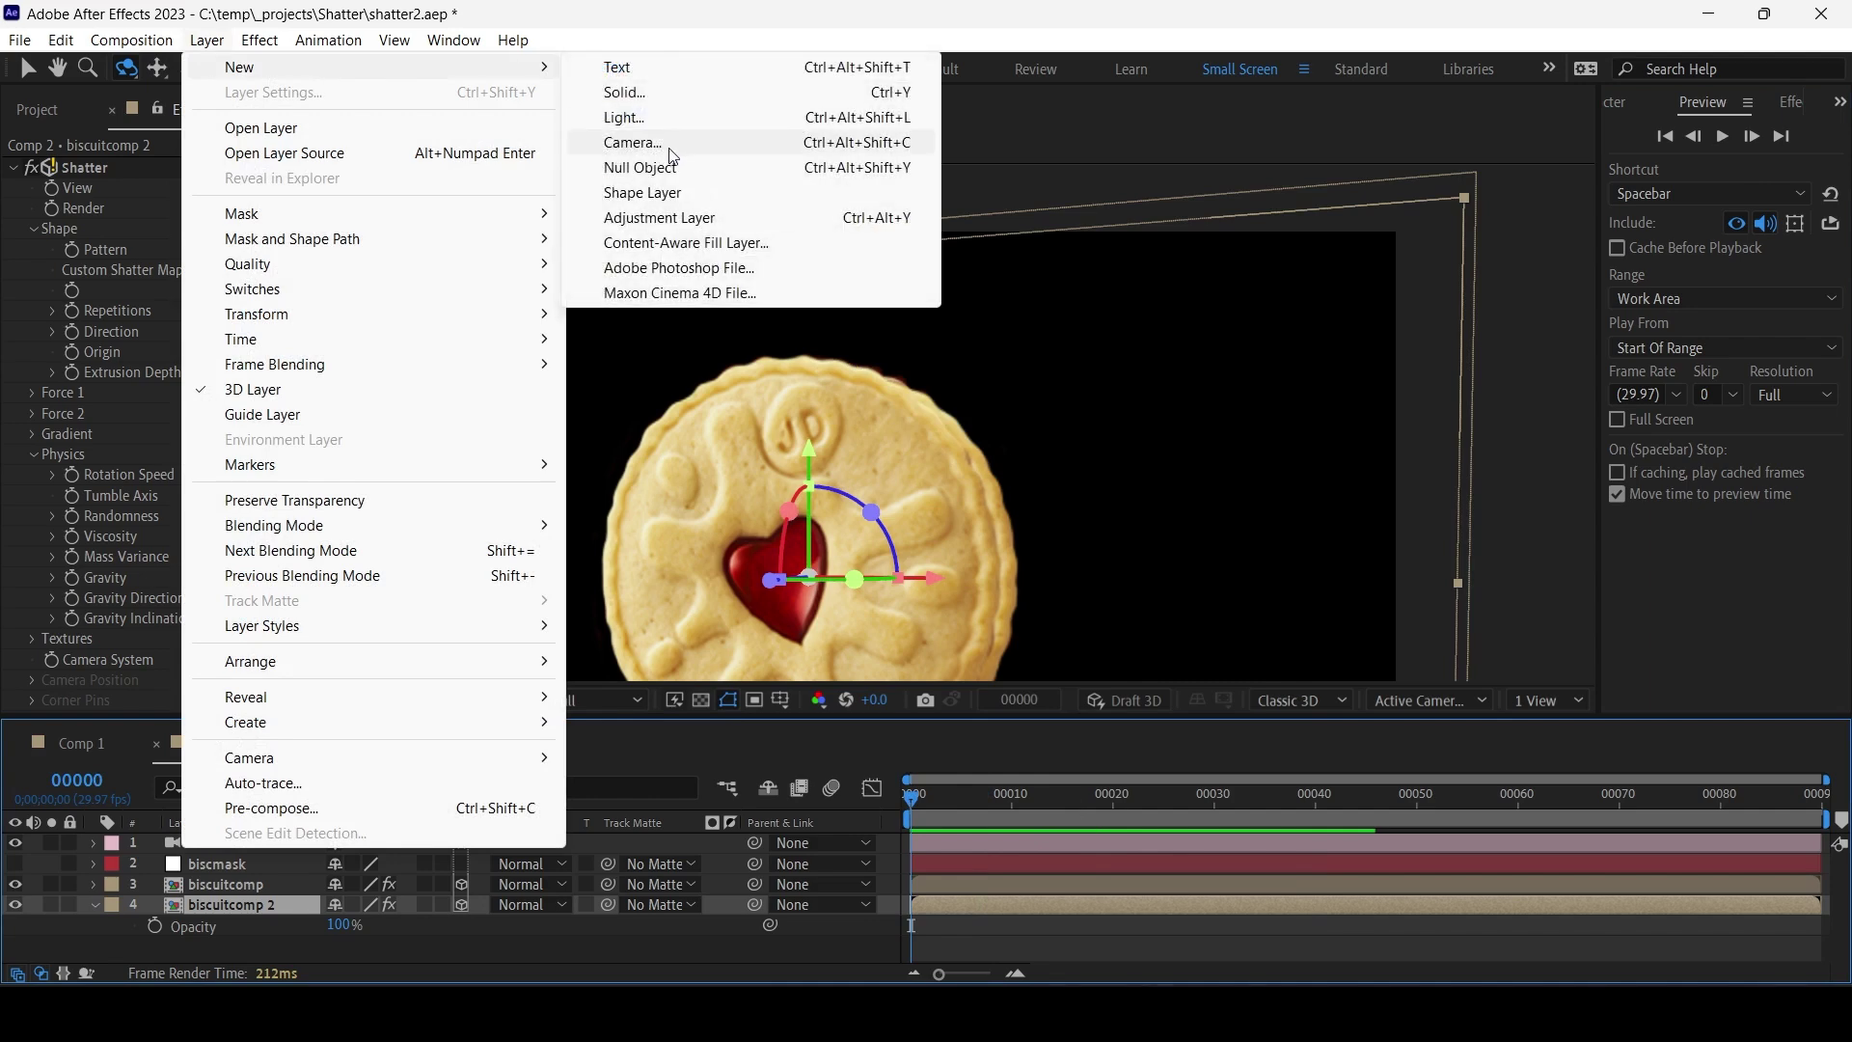
mouse_move(463, 66)
left_click(691, 171)
left_click_drag(249, 901, 264, 837)
key("Return")
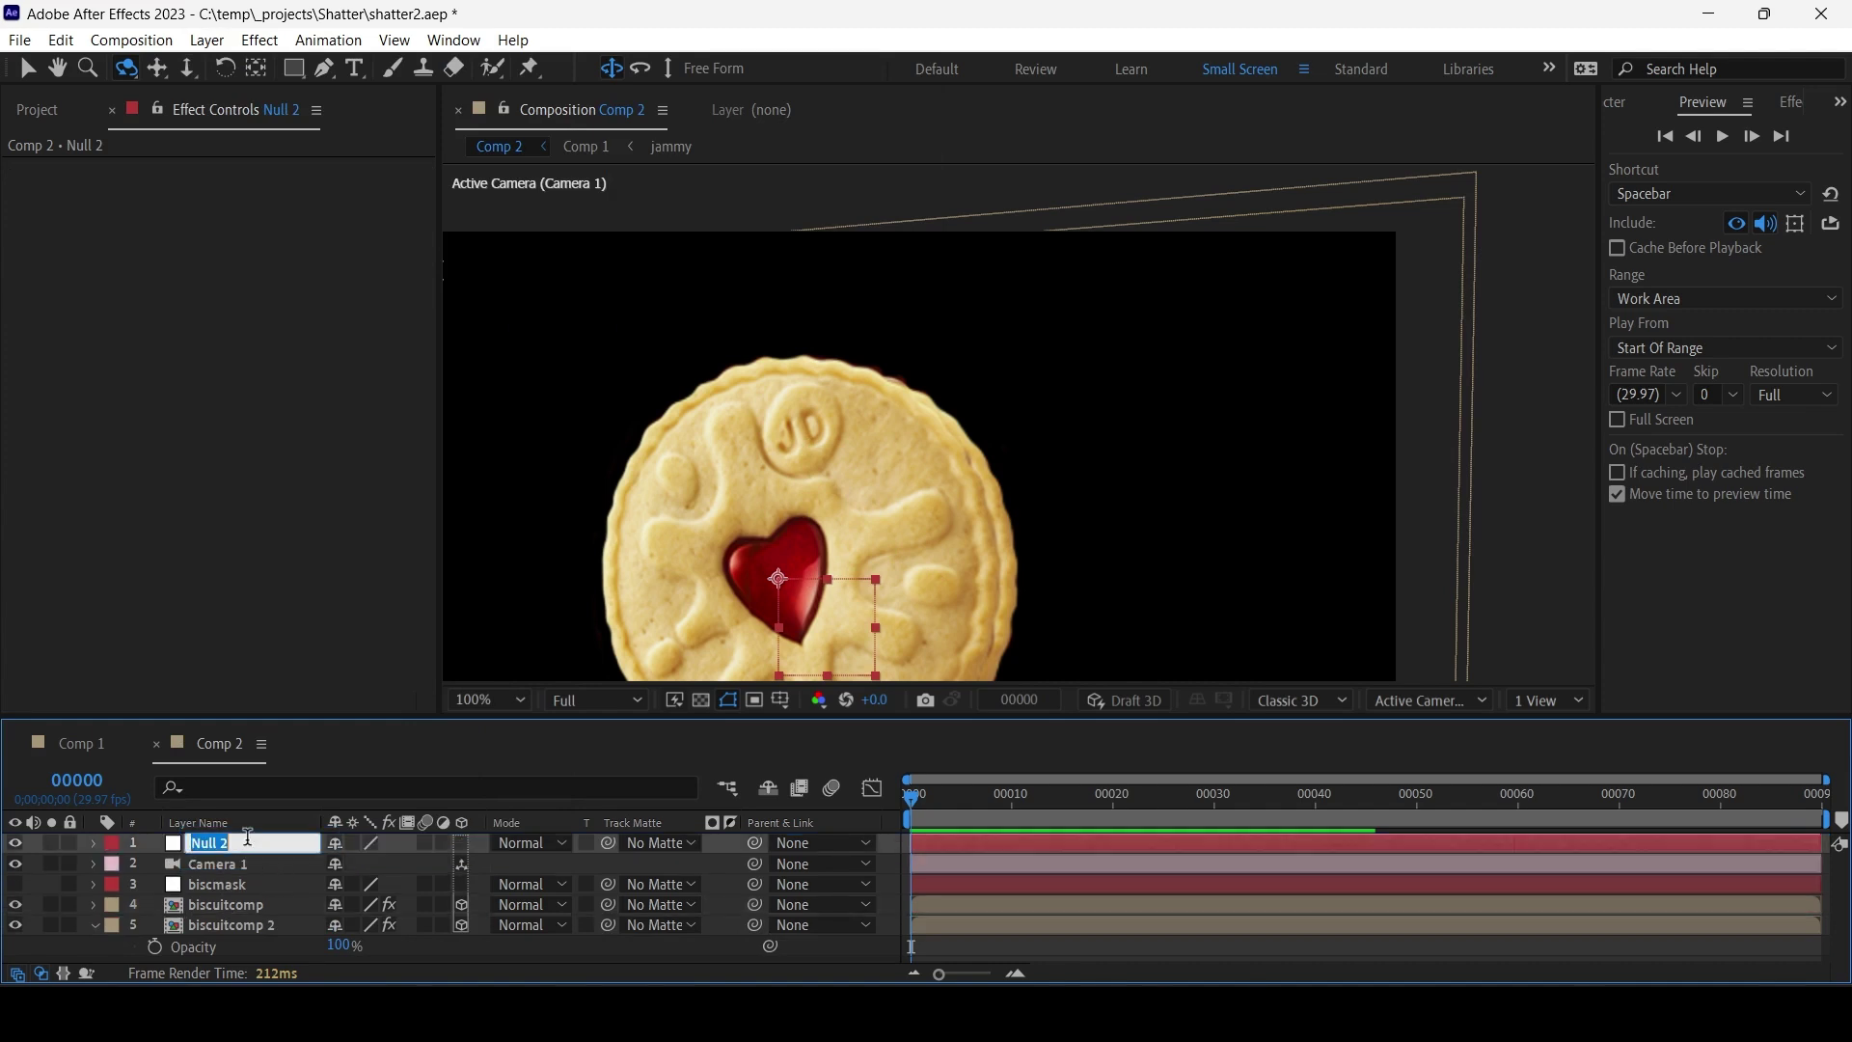
type("camNull")
key("Return")
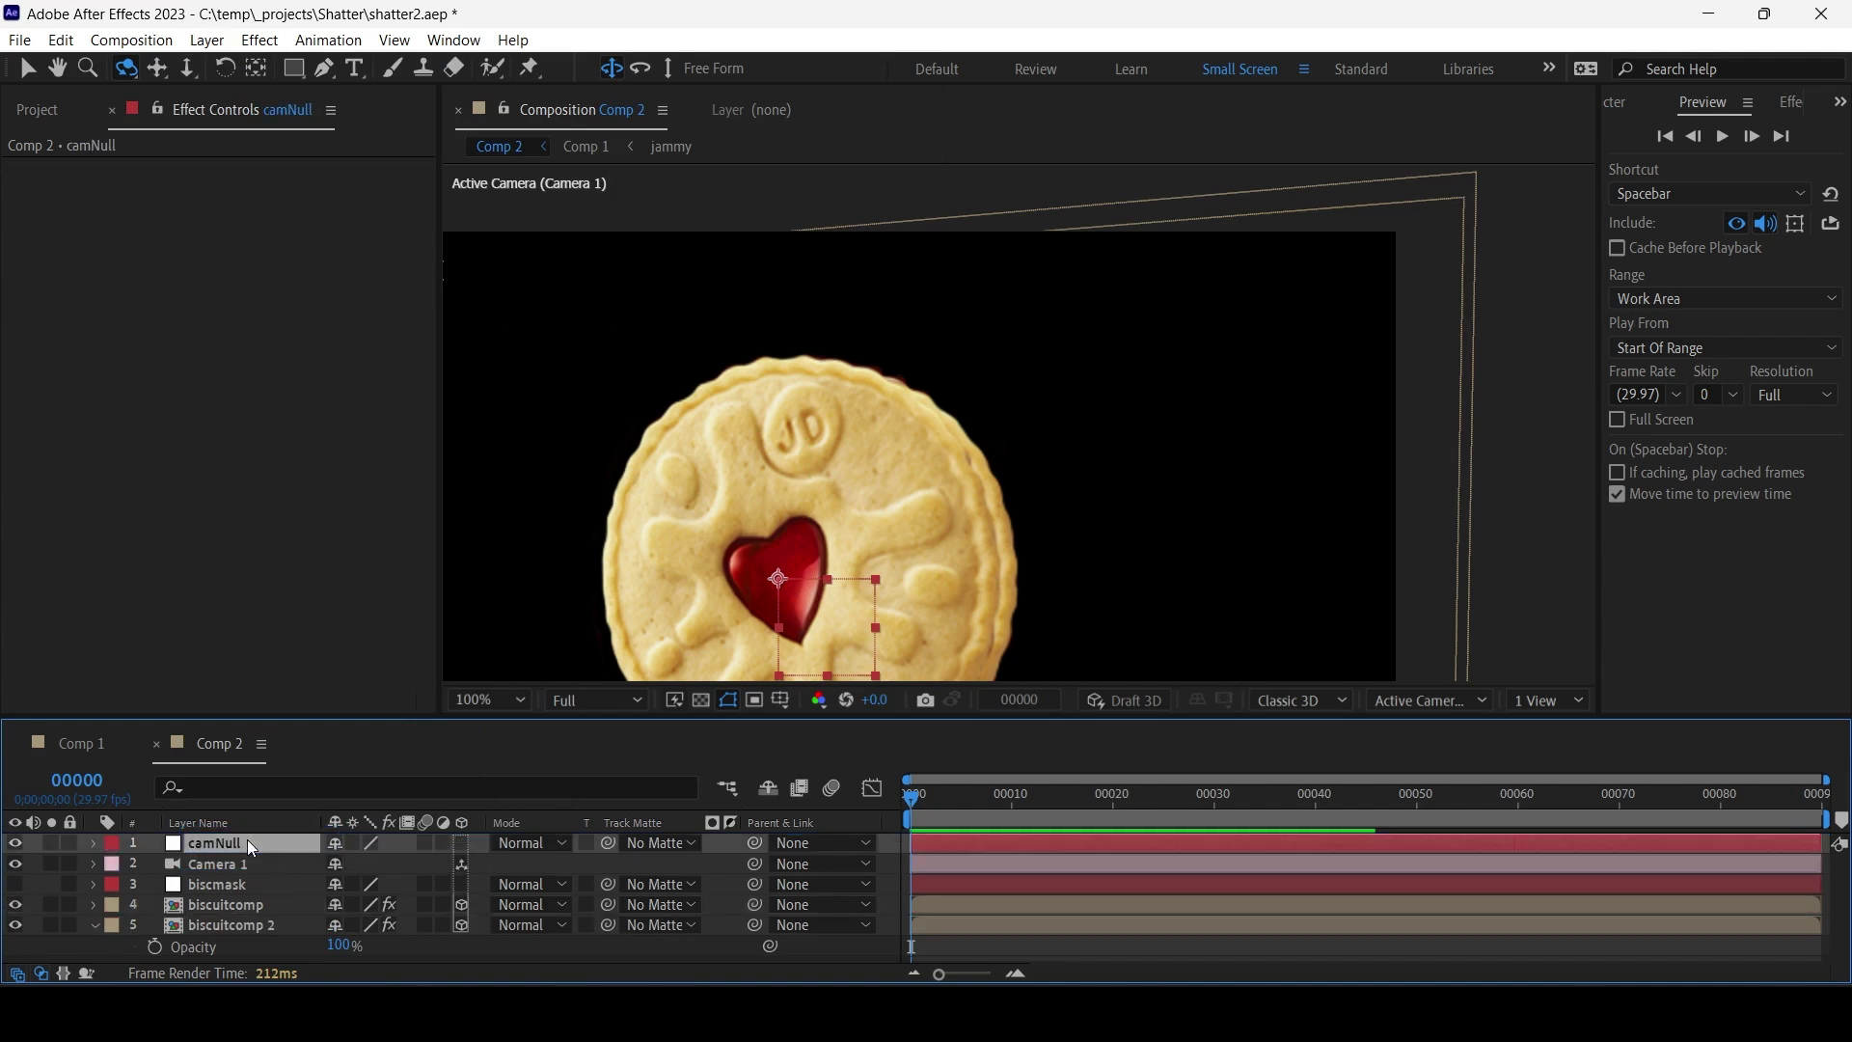
left_click(464, 843)
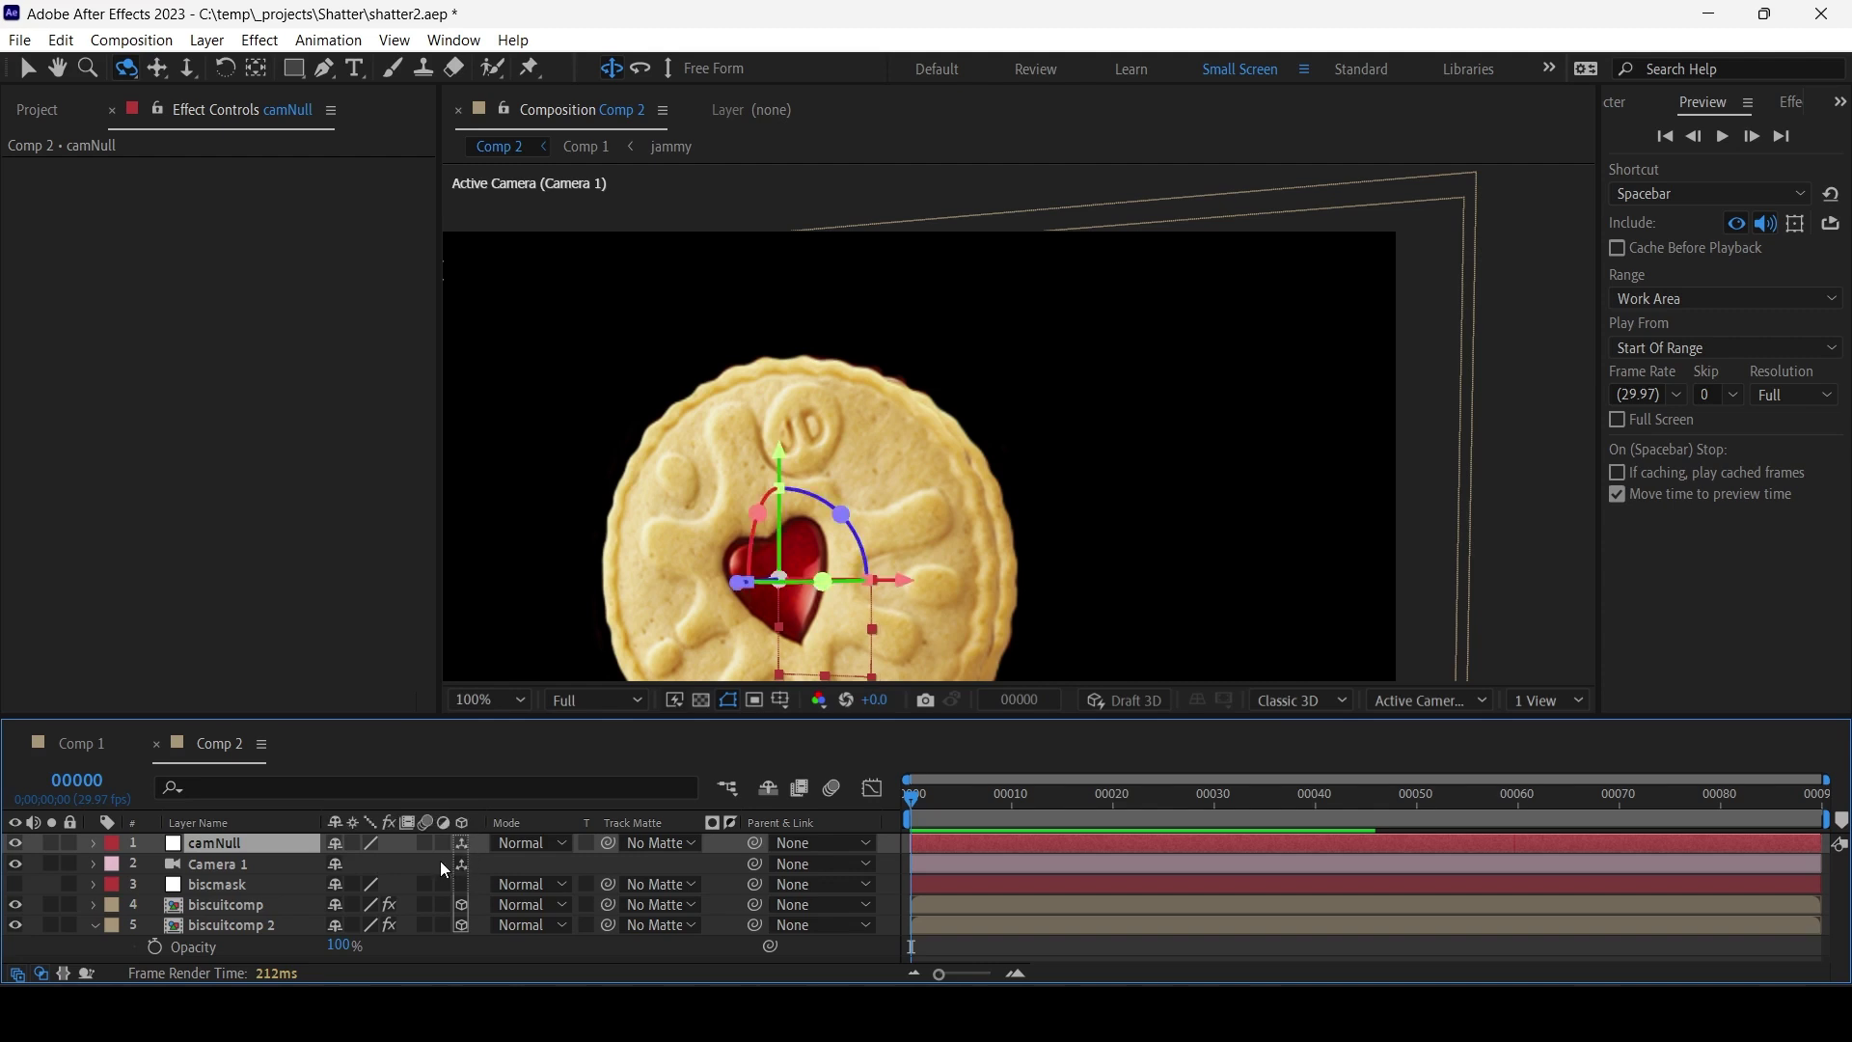
Reset Camera 1's transform and parent it to camNull.
left_click(223, 868)
left_click(92, 864)
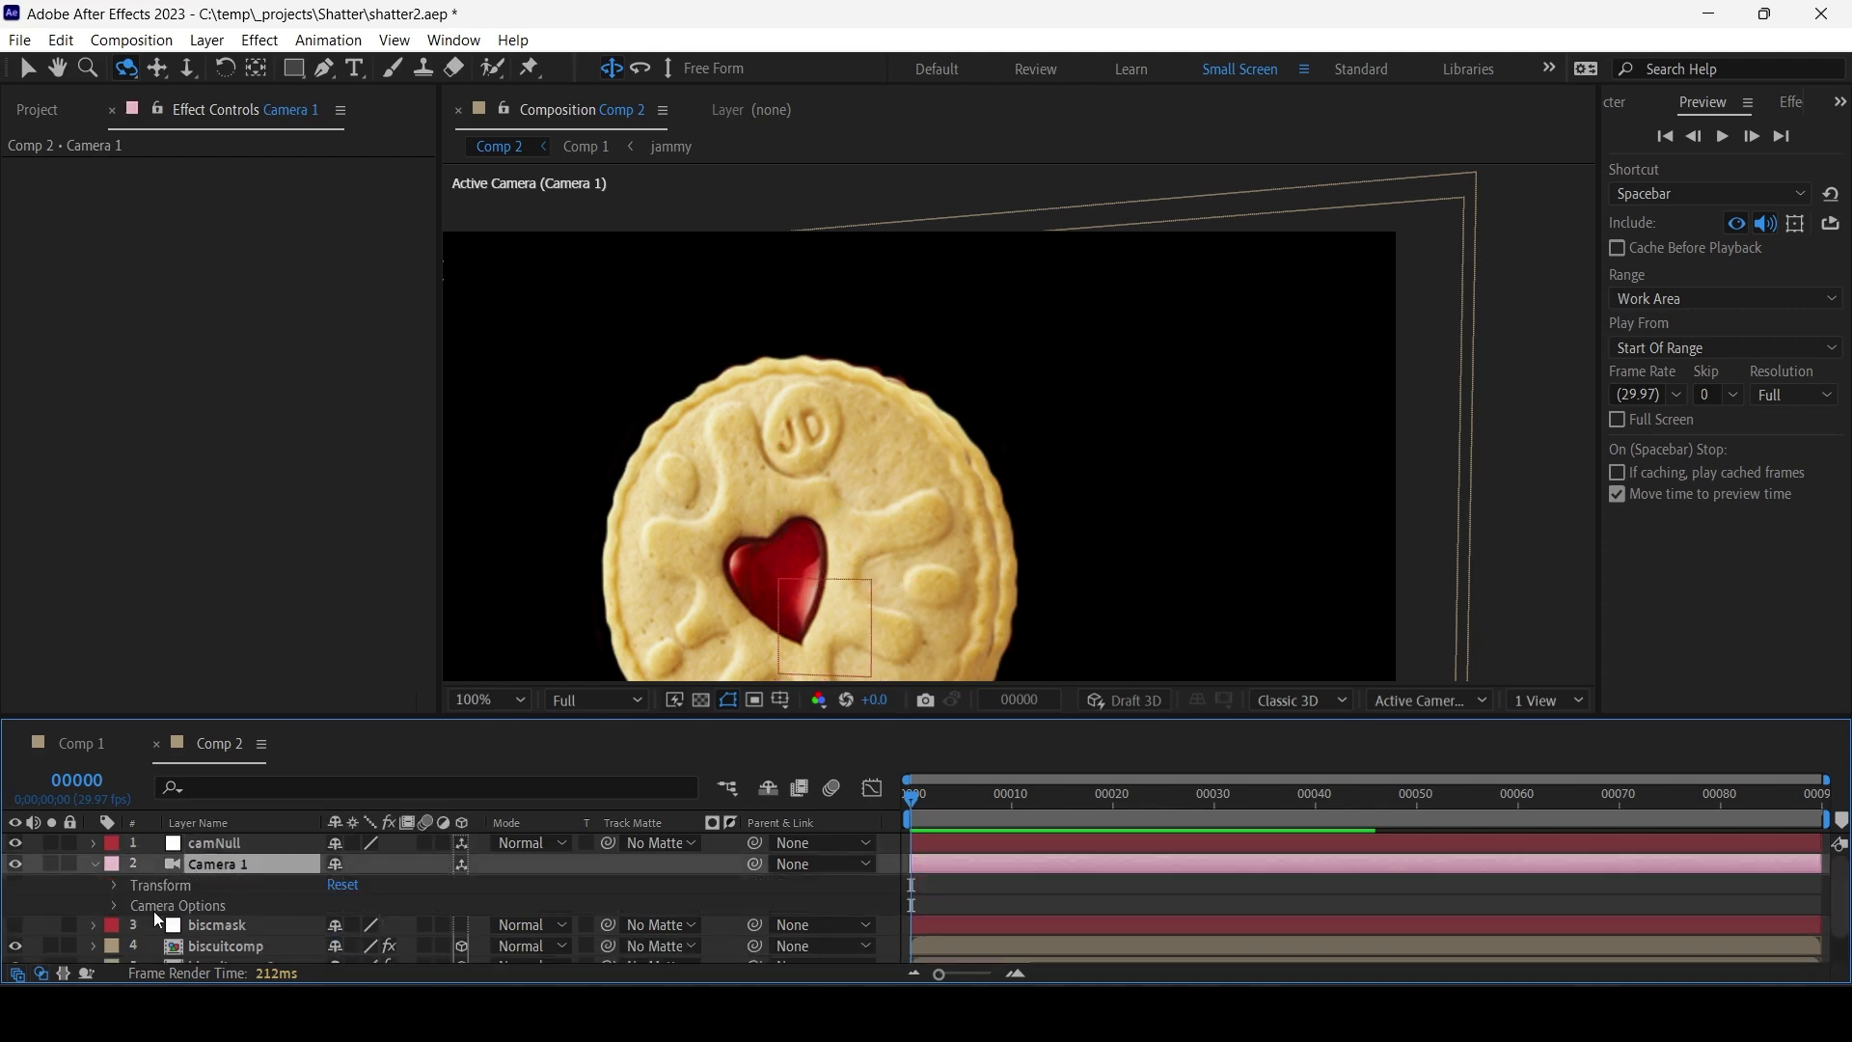
left_click(343, 886)
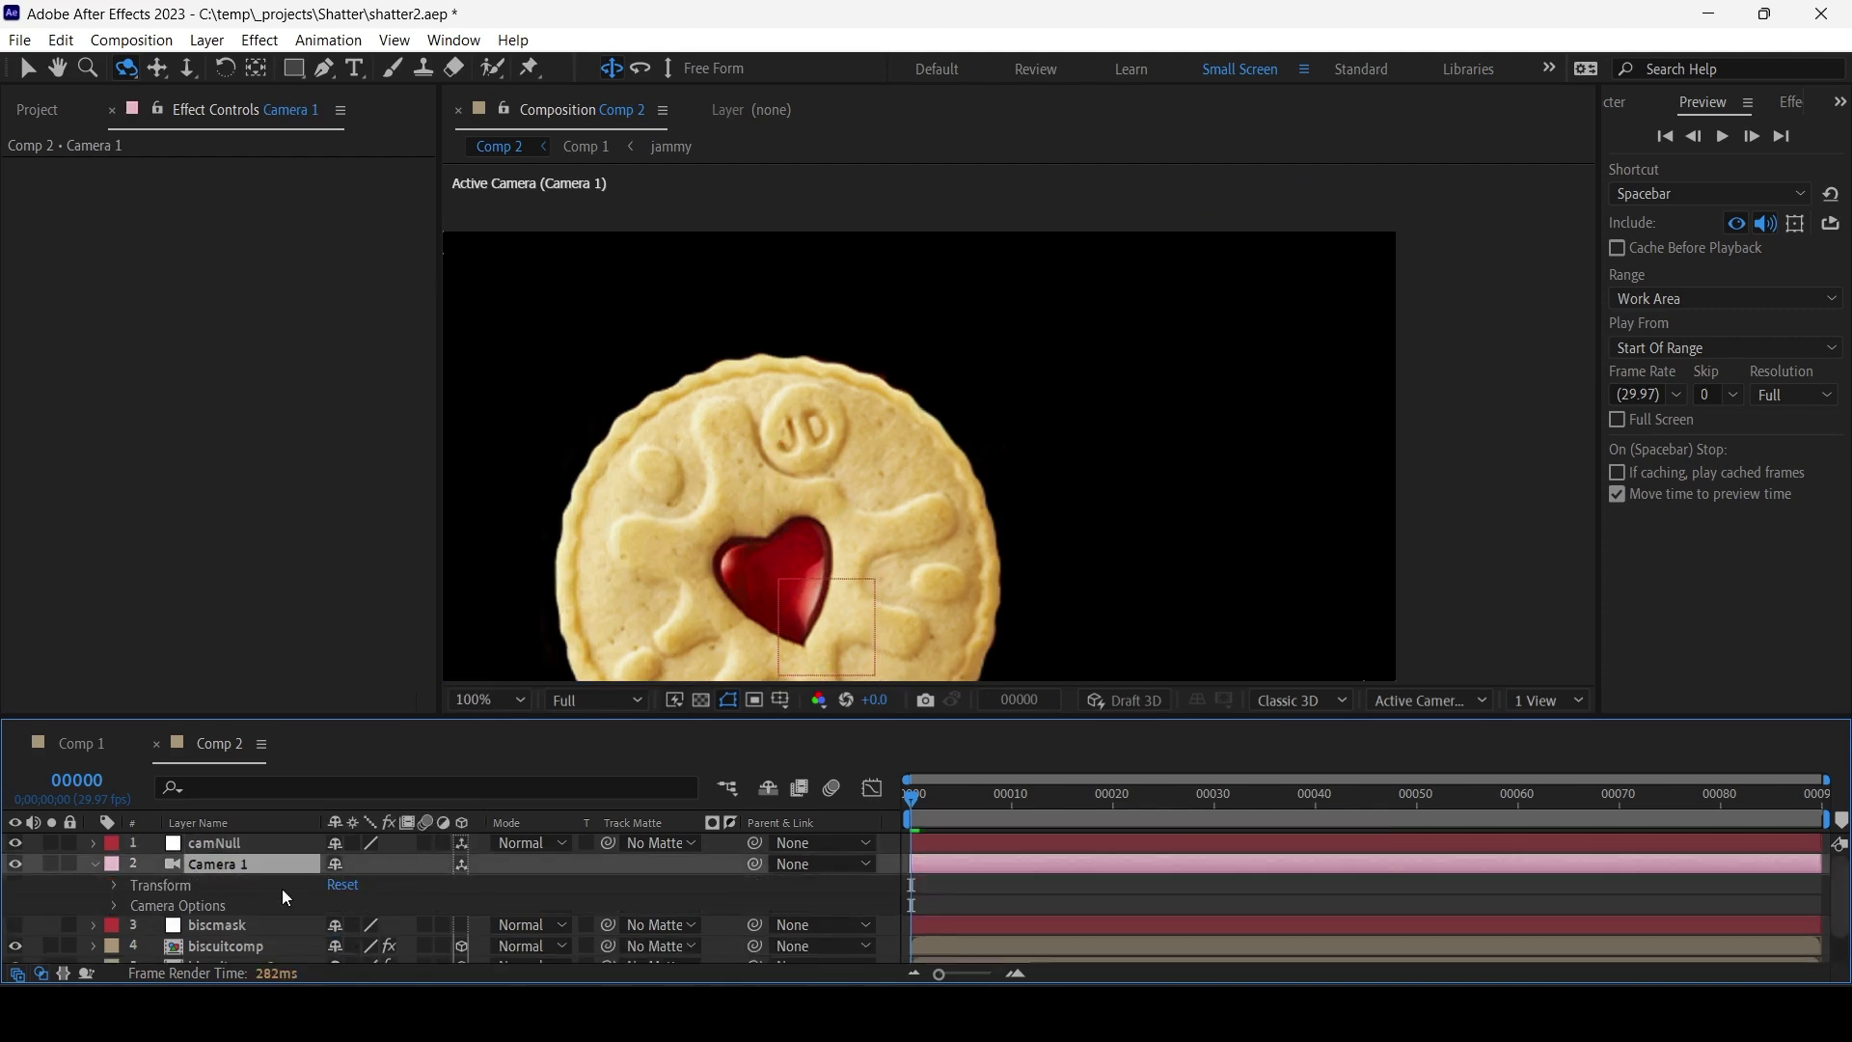
left_click(824, 864)
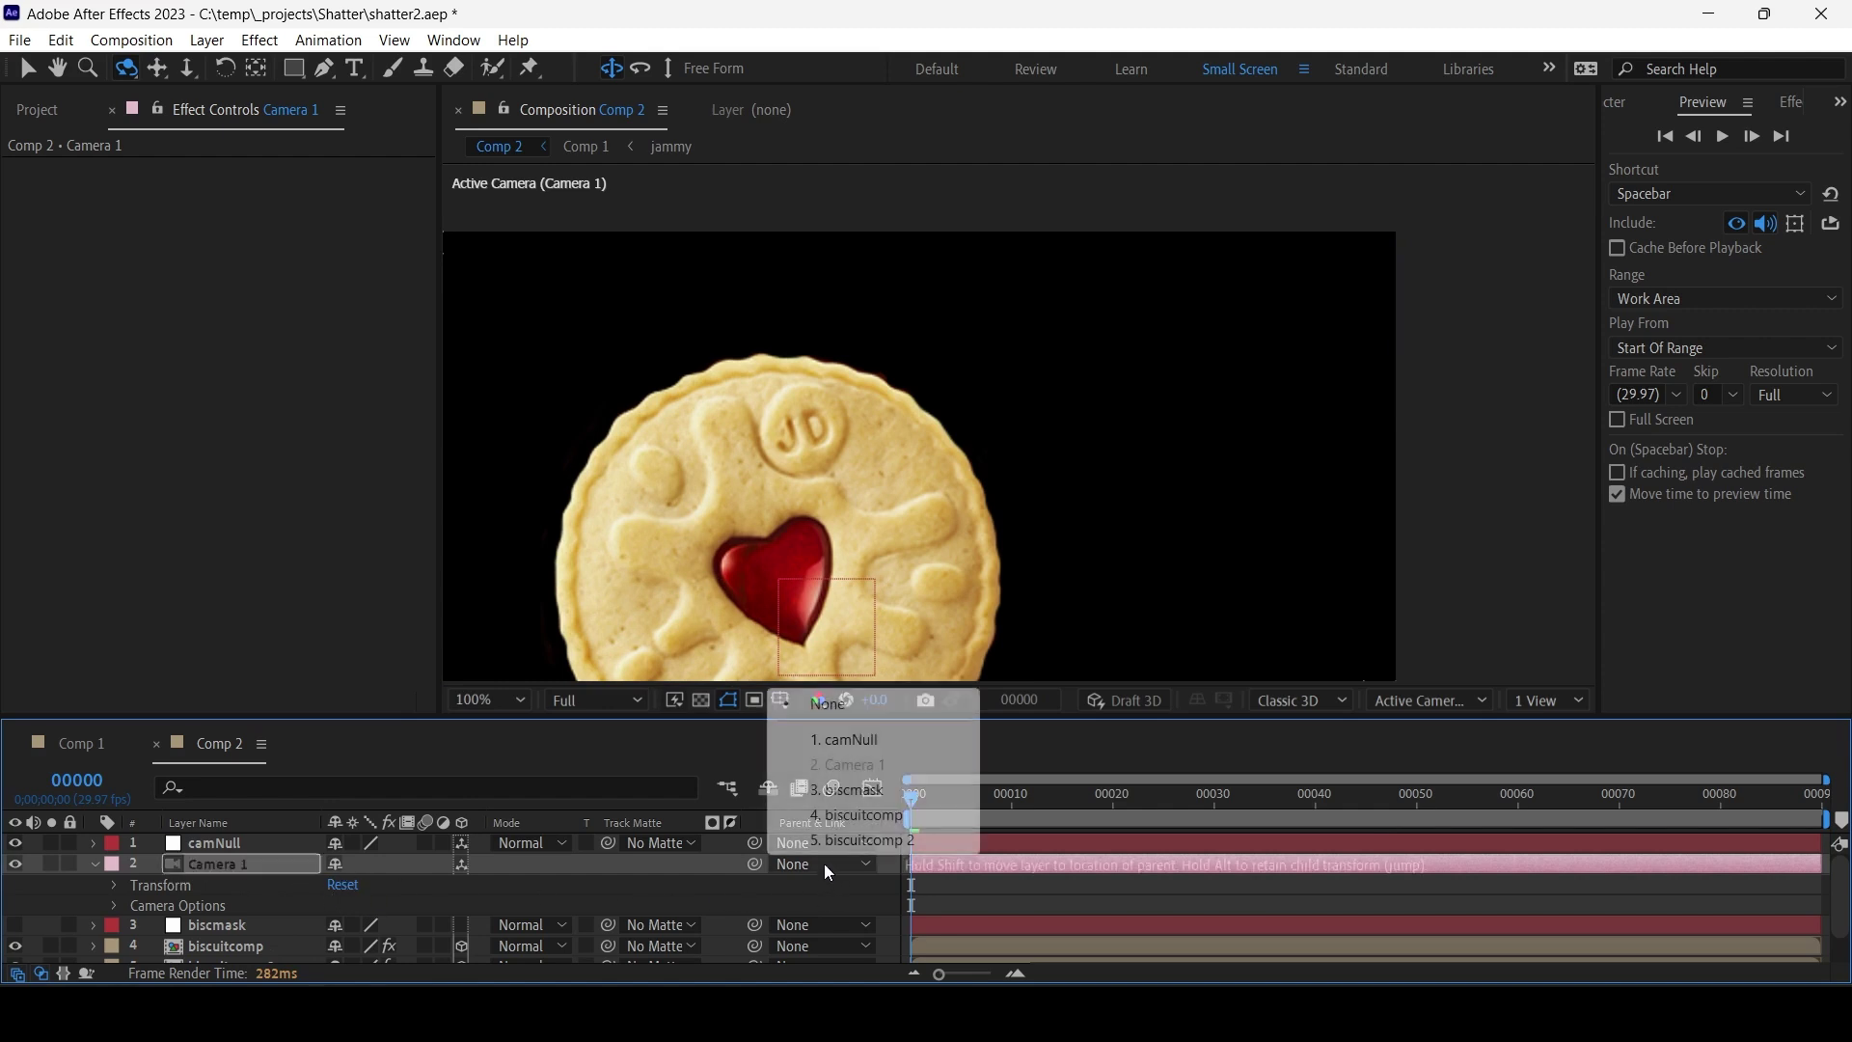
left_click(866, 739)
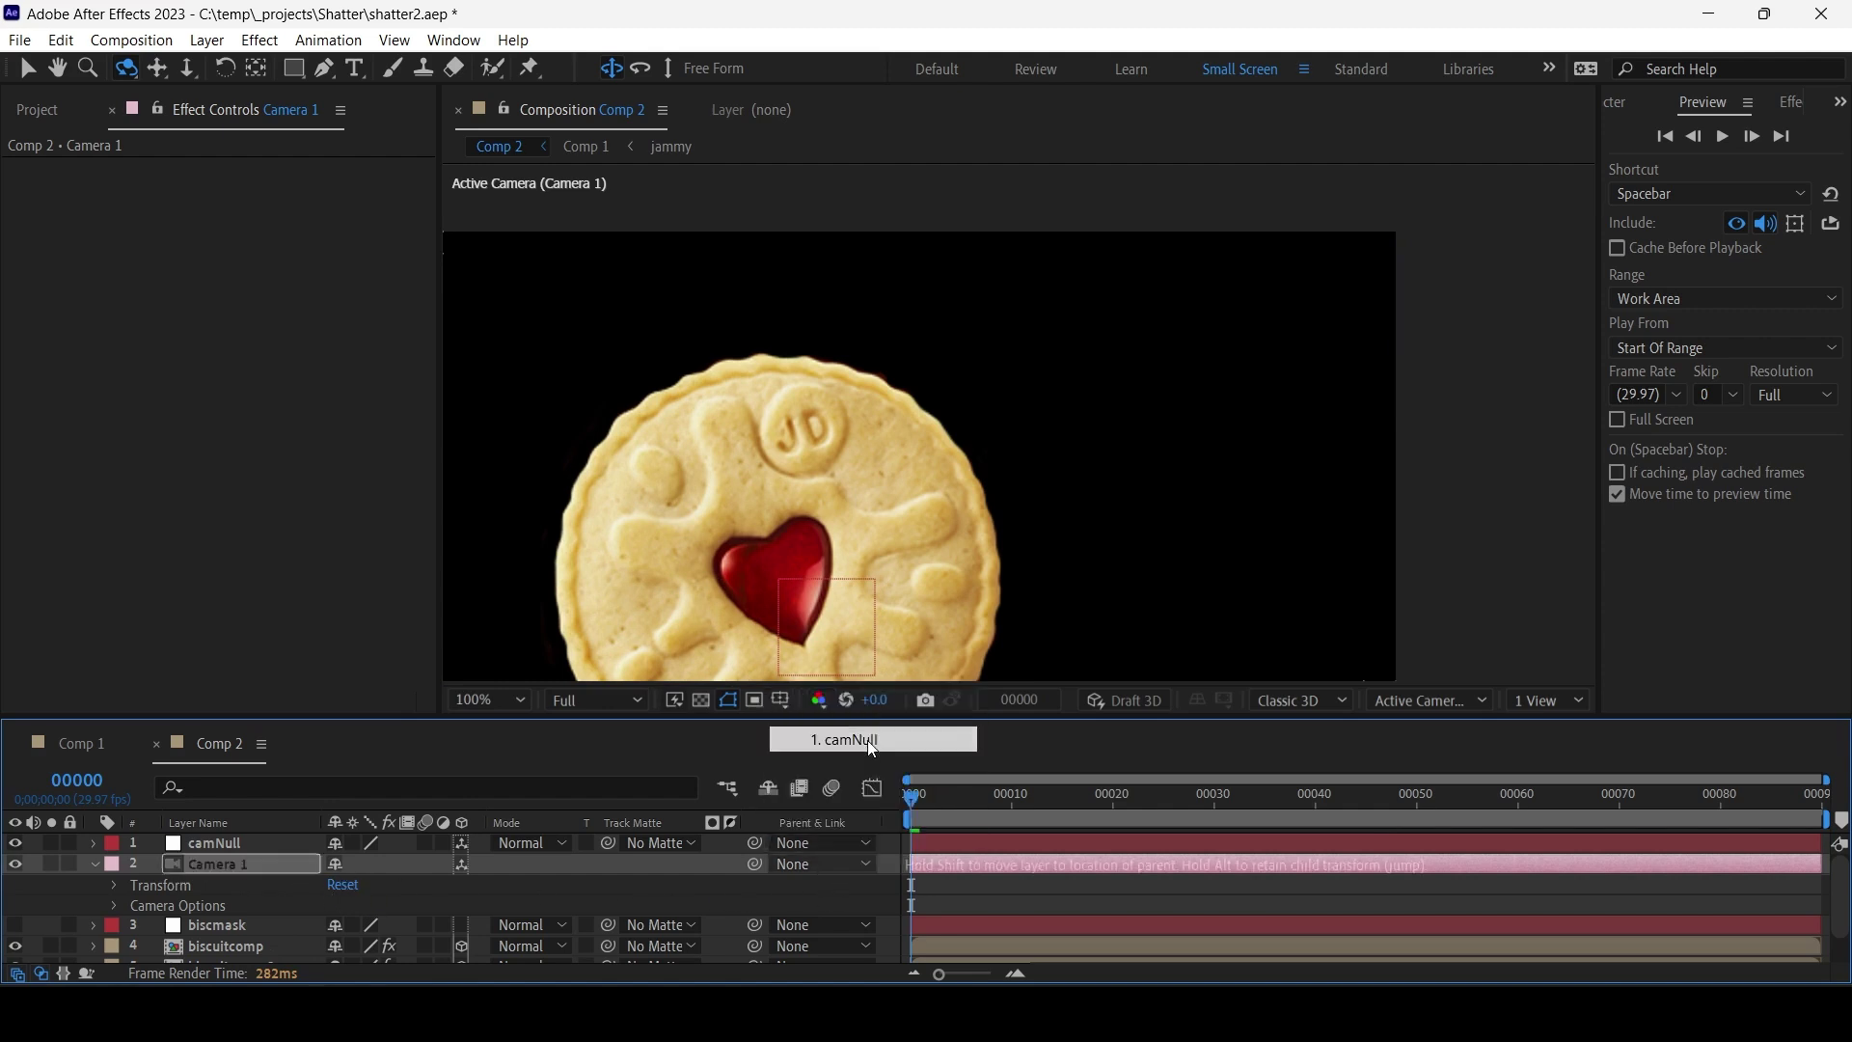
left_click(220, 841)
Keyframe camNull's Y Rotation at -21° on frame 0 and -5° on frame 89.
key("r")
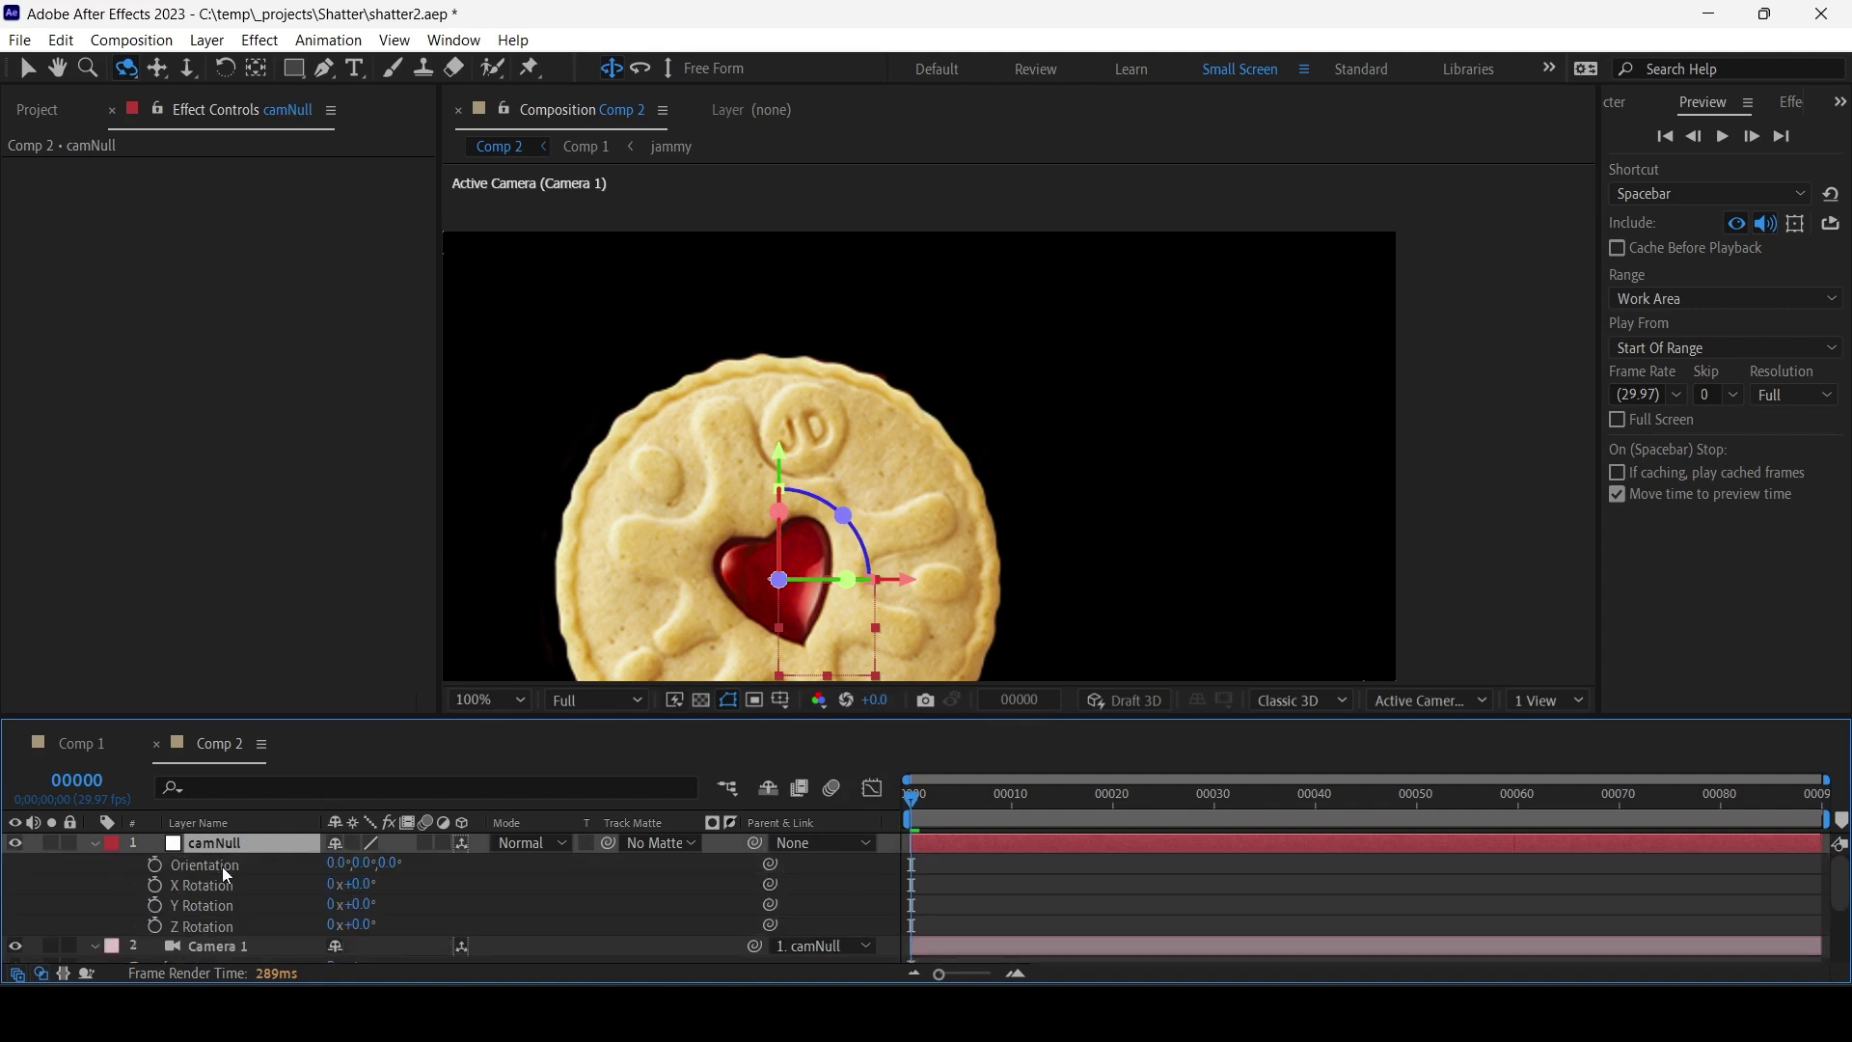
left_click(155, 904)
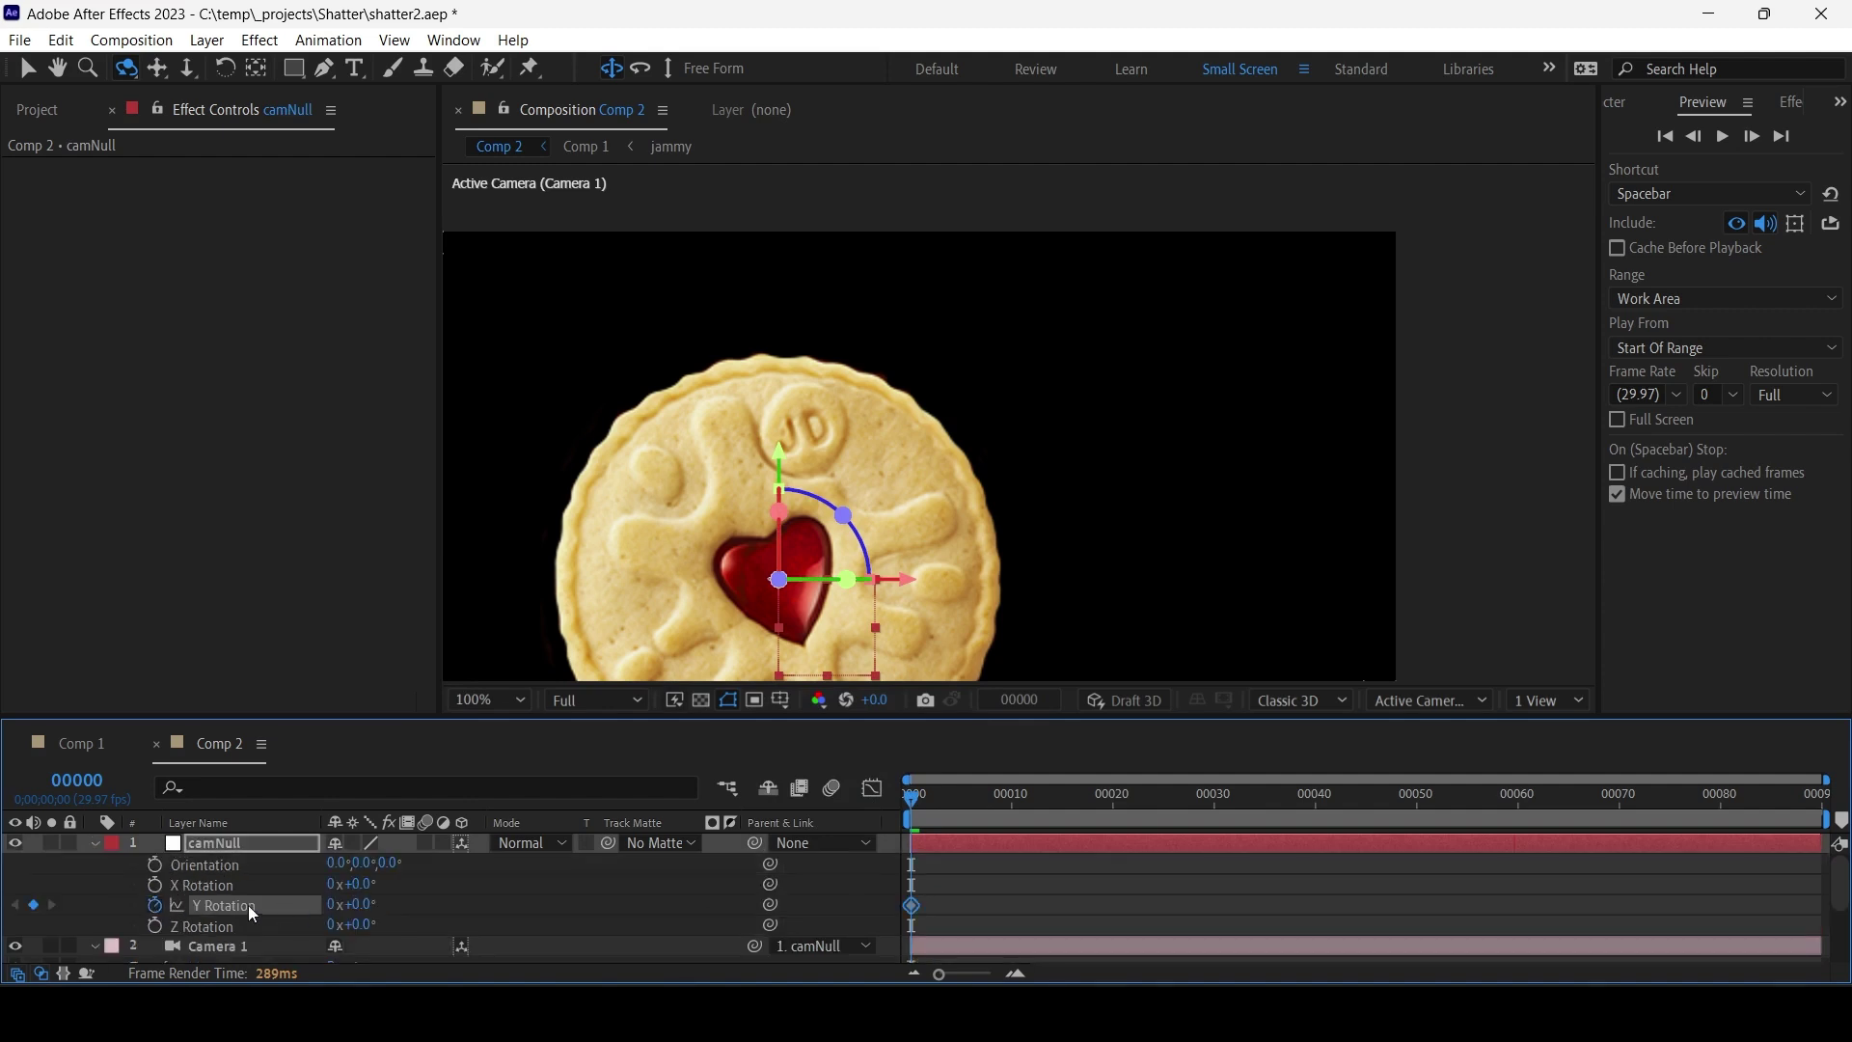
left_click_drag(359, 904, 341, 907)
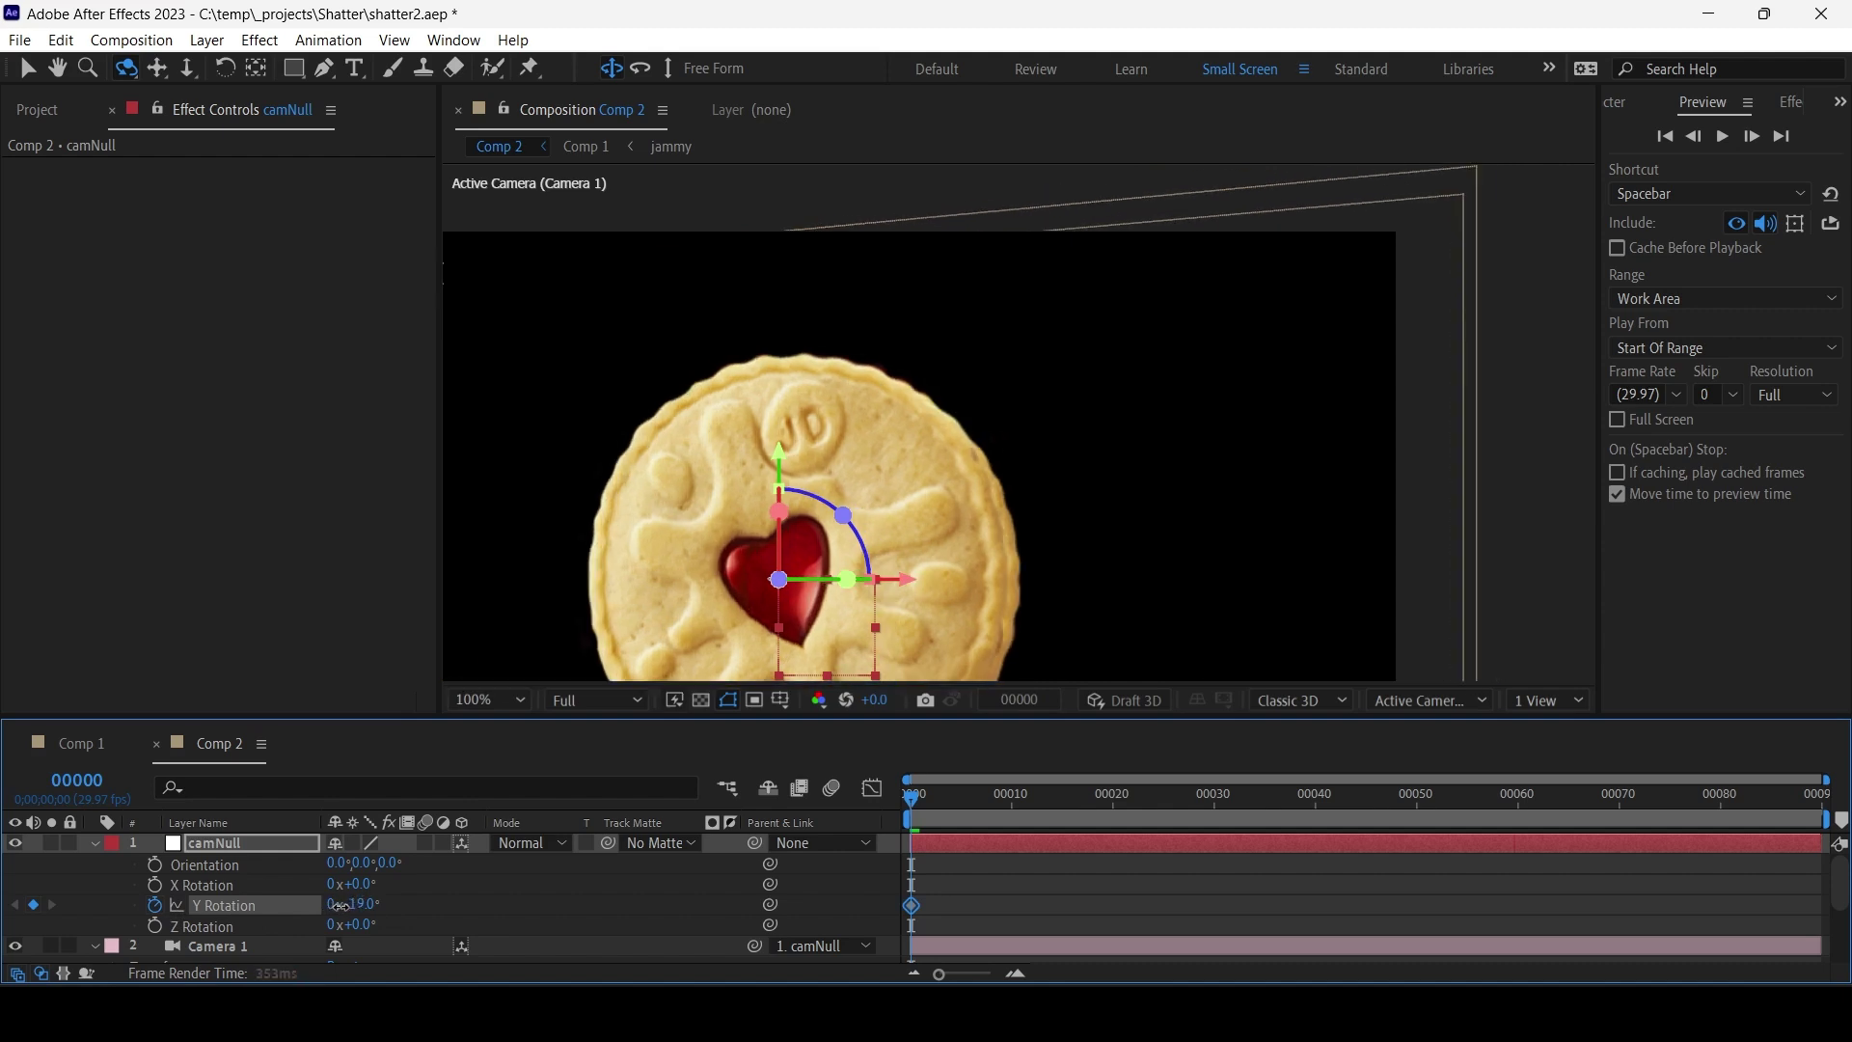
key("h")
left_click_drag(628, 583, 608, 506)
left_click(1813, 797)
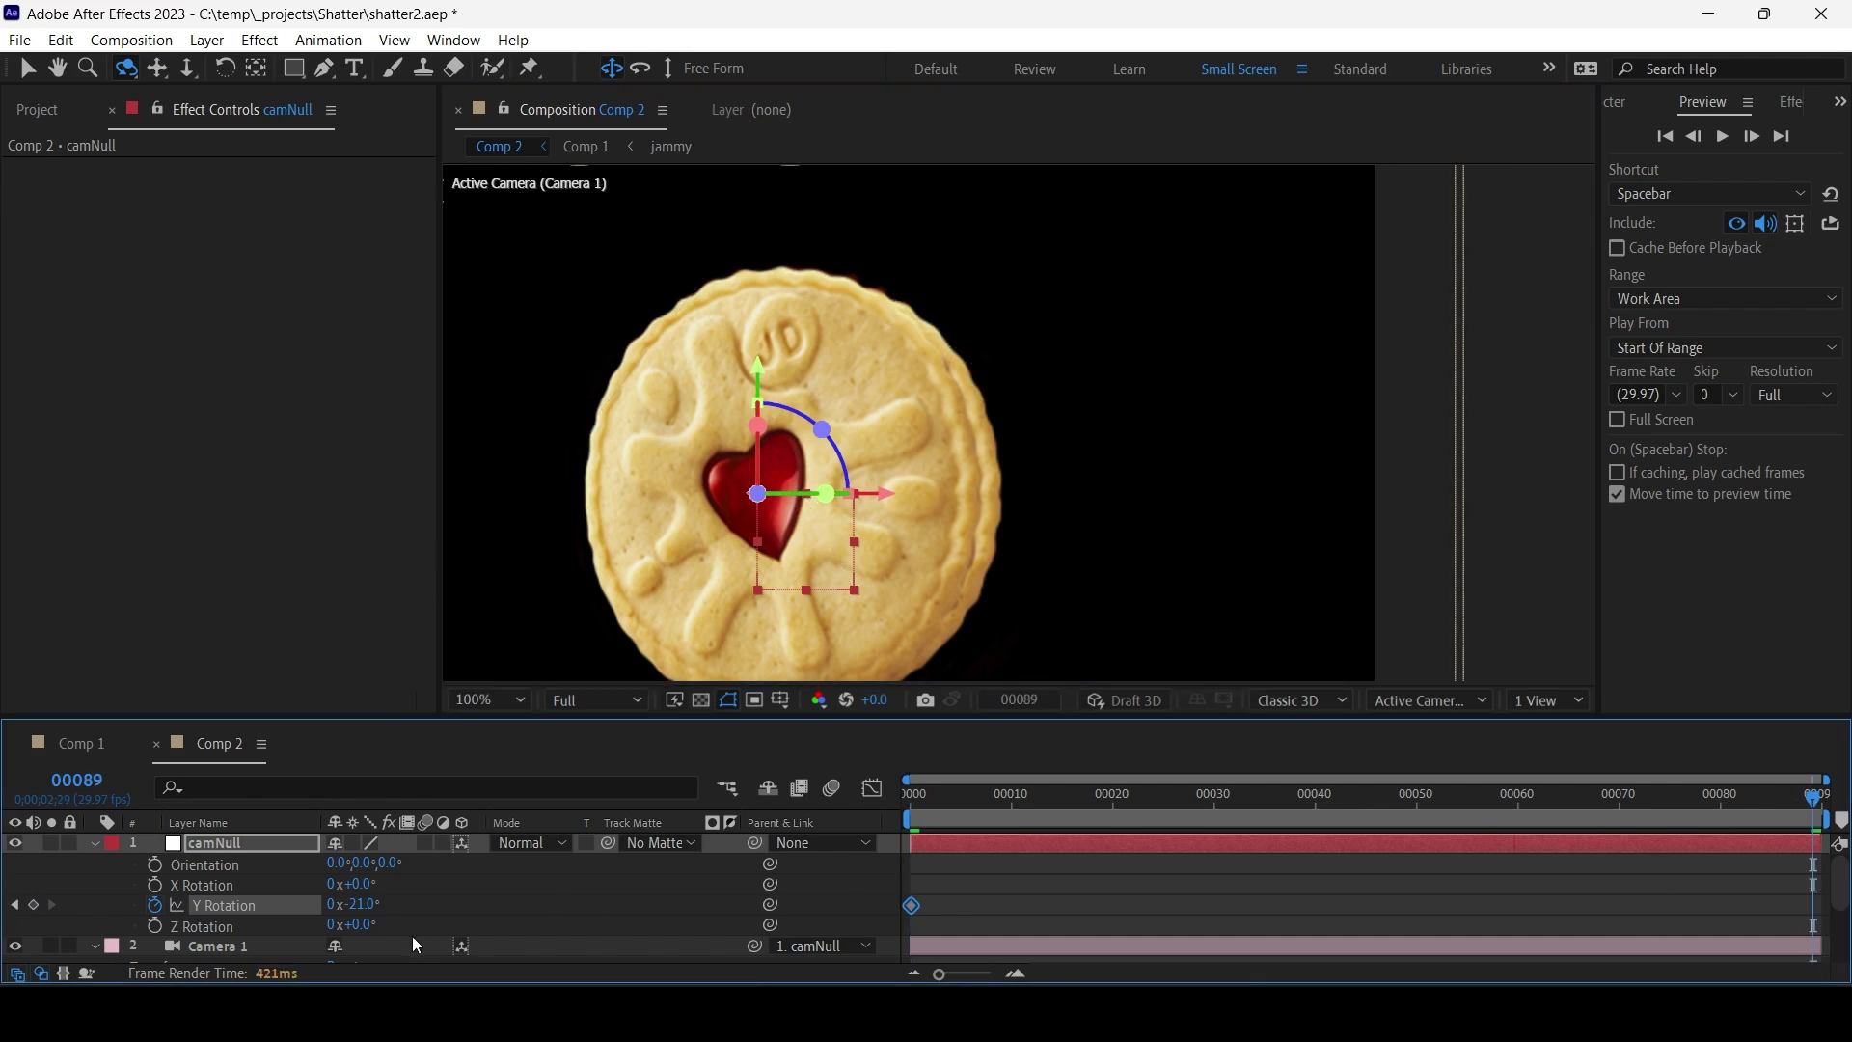
left_click(364, 906)
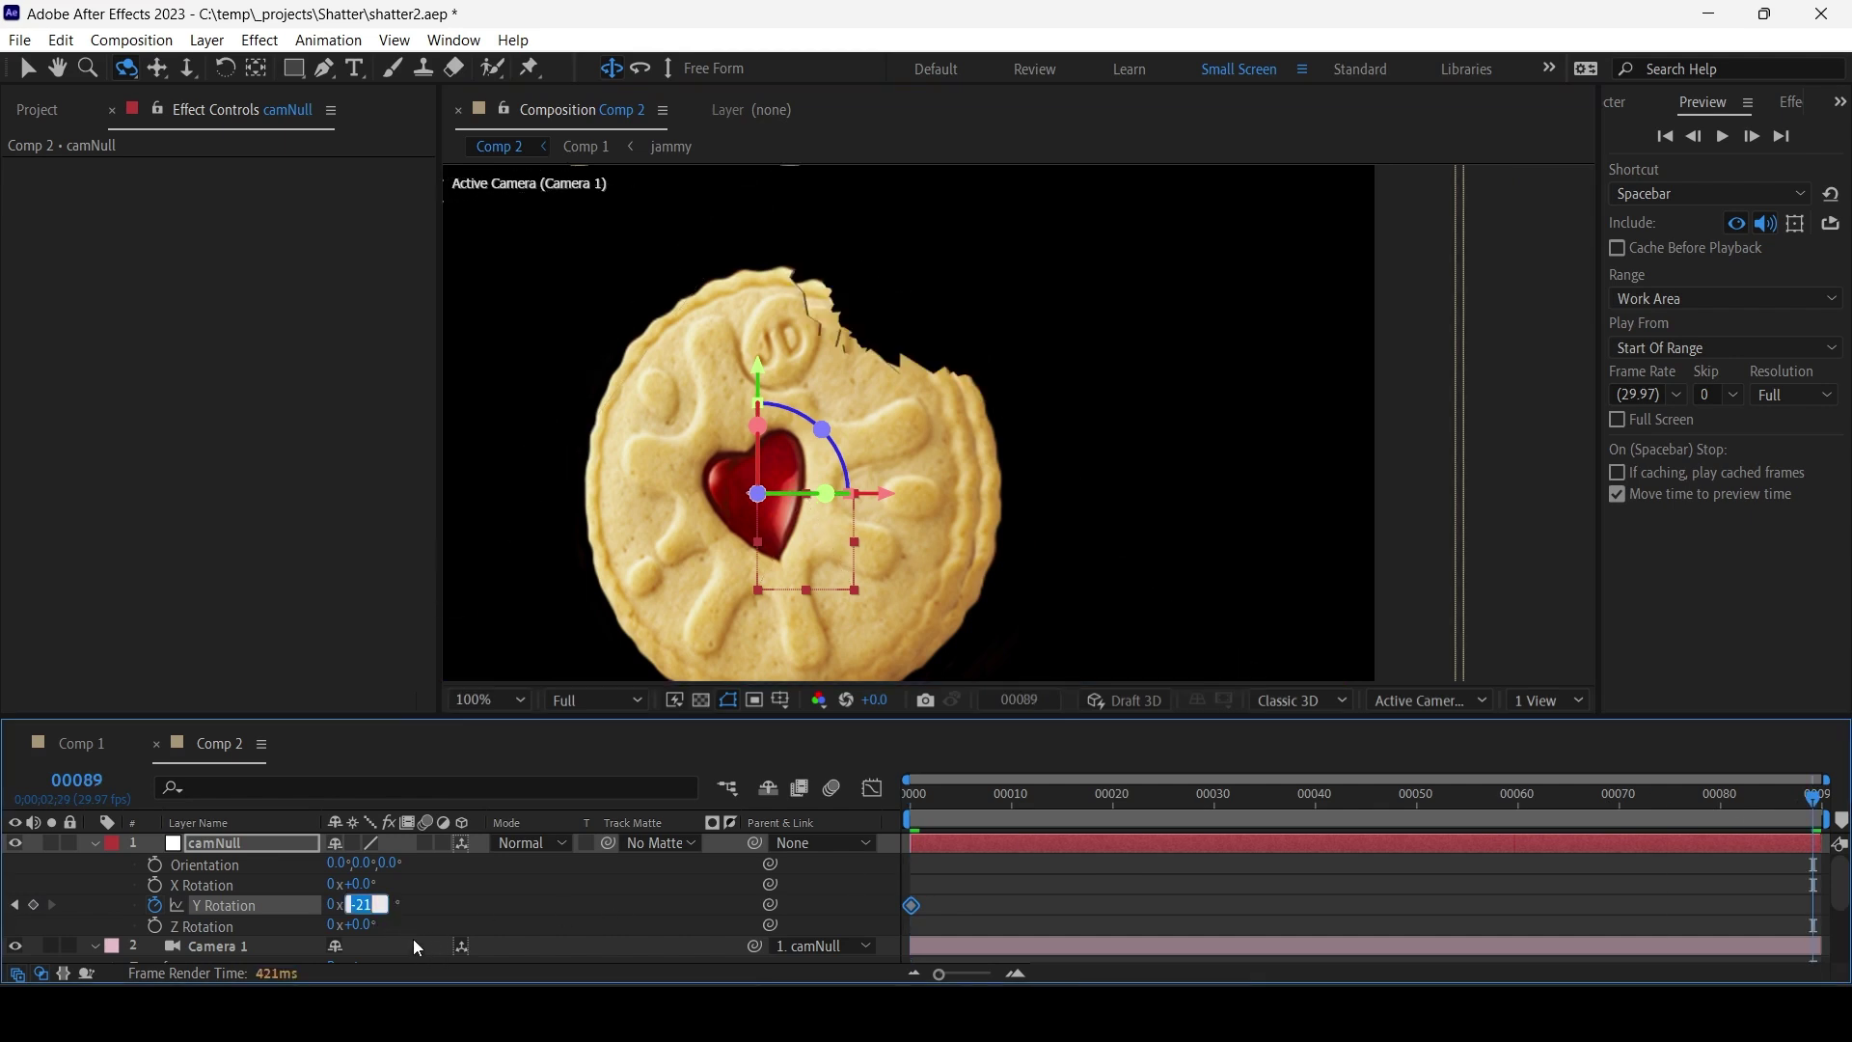
type("-5")
key("Return")
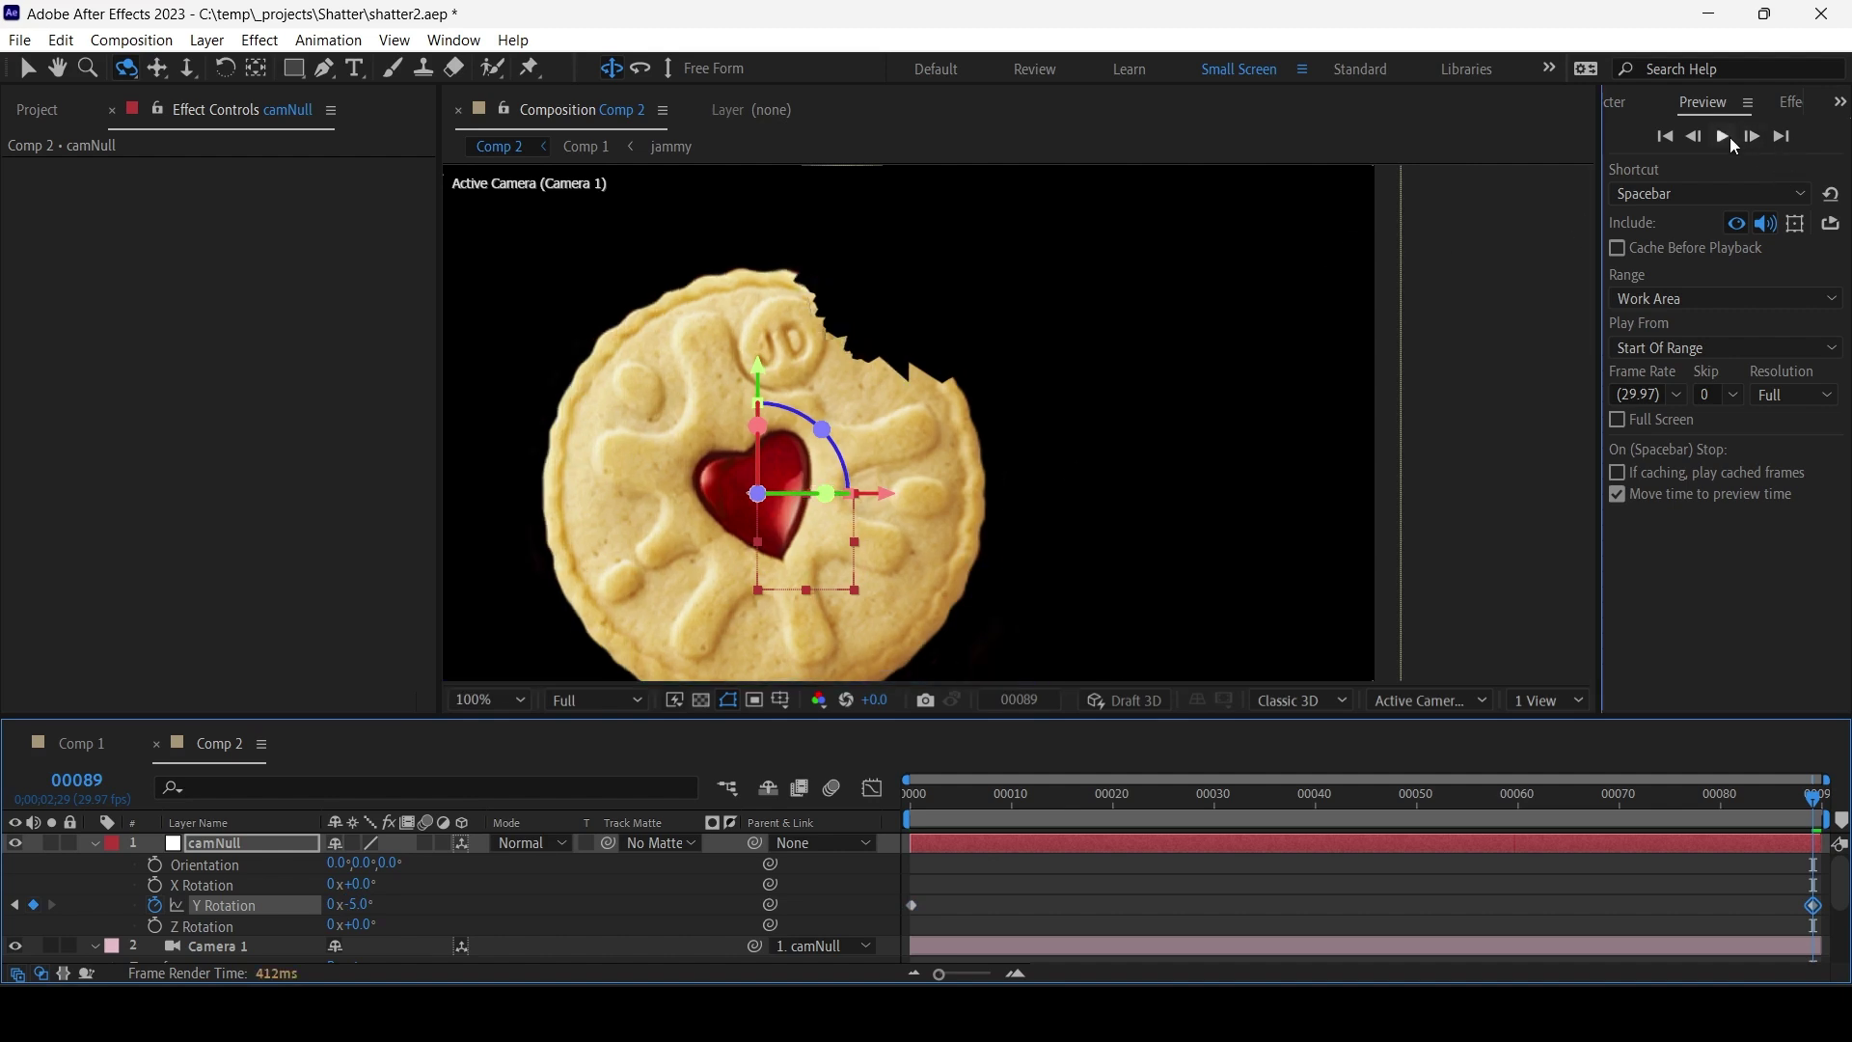
Preview the camera slowly orbiting the shatter, with the timeline enlarged to show more layers.
left_click(1729, 137)
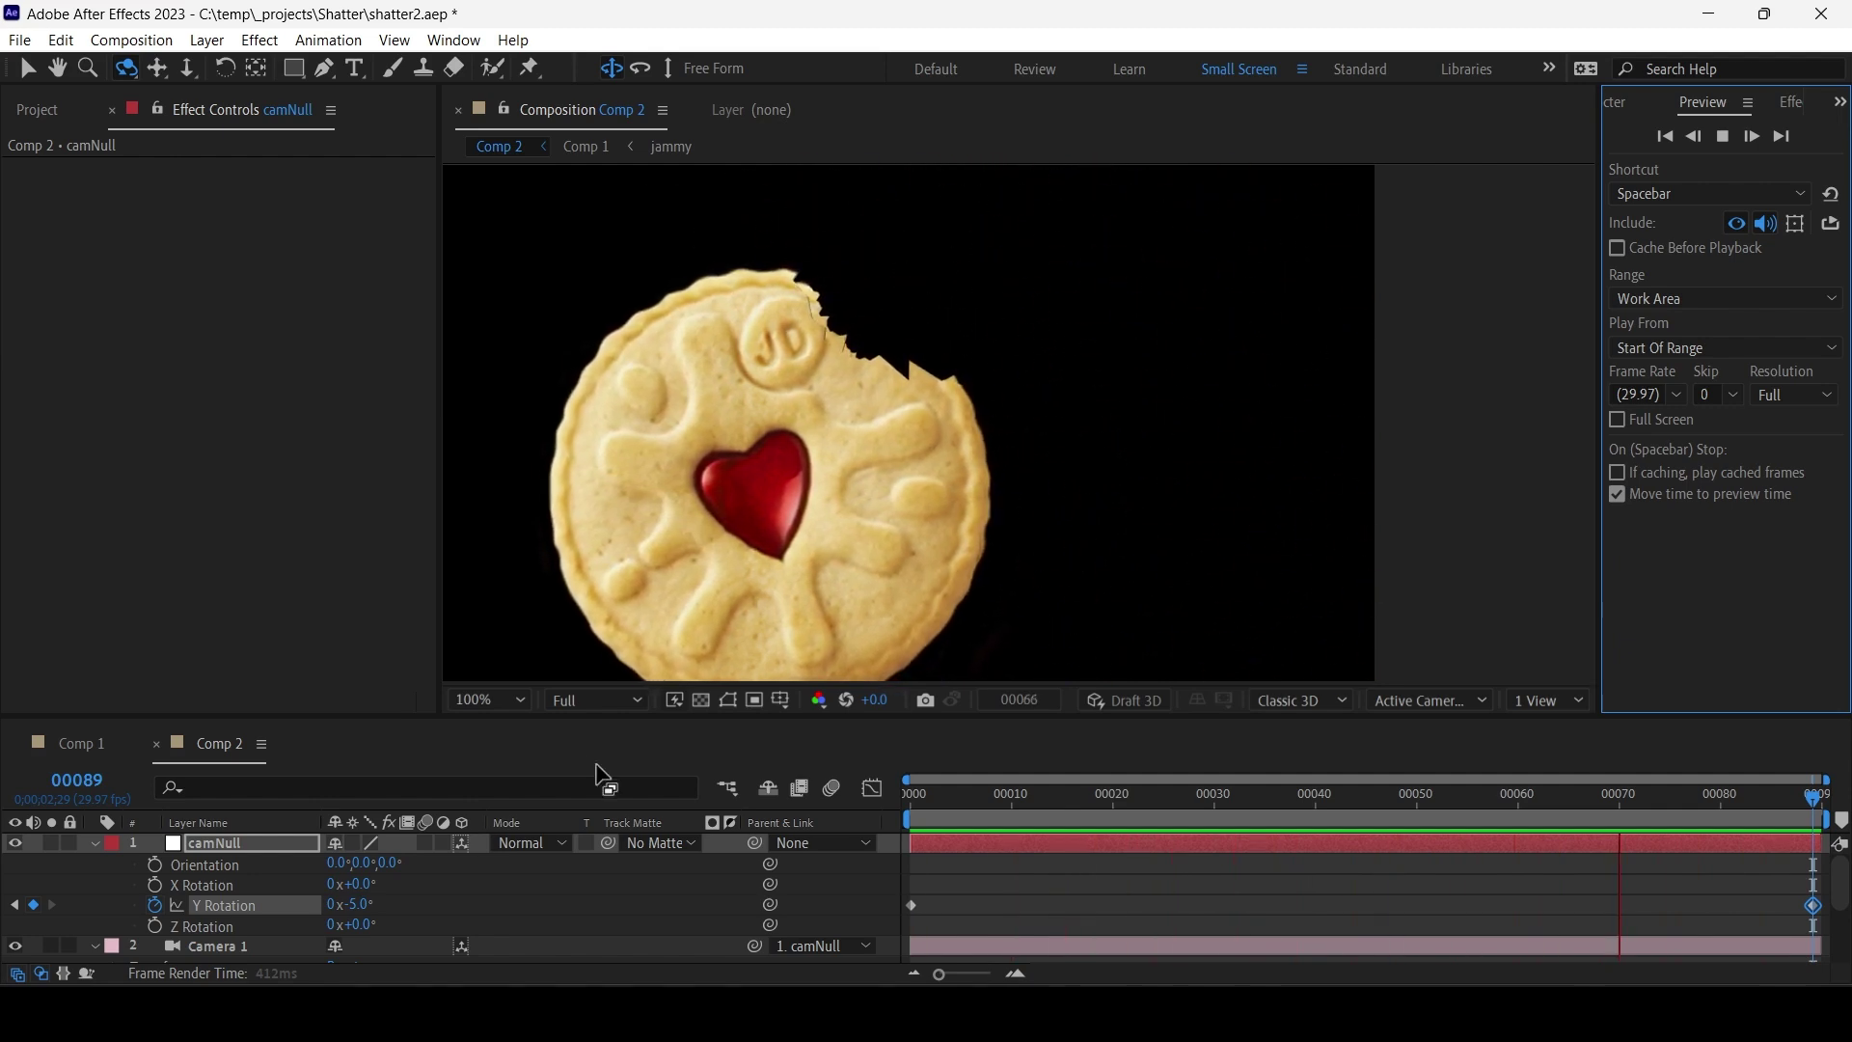
left_click_drag(586, 730, 585, 636)
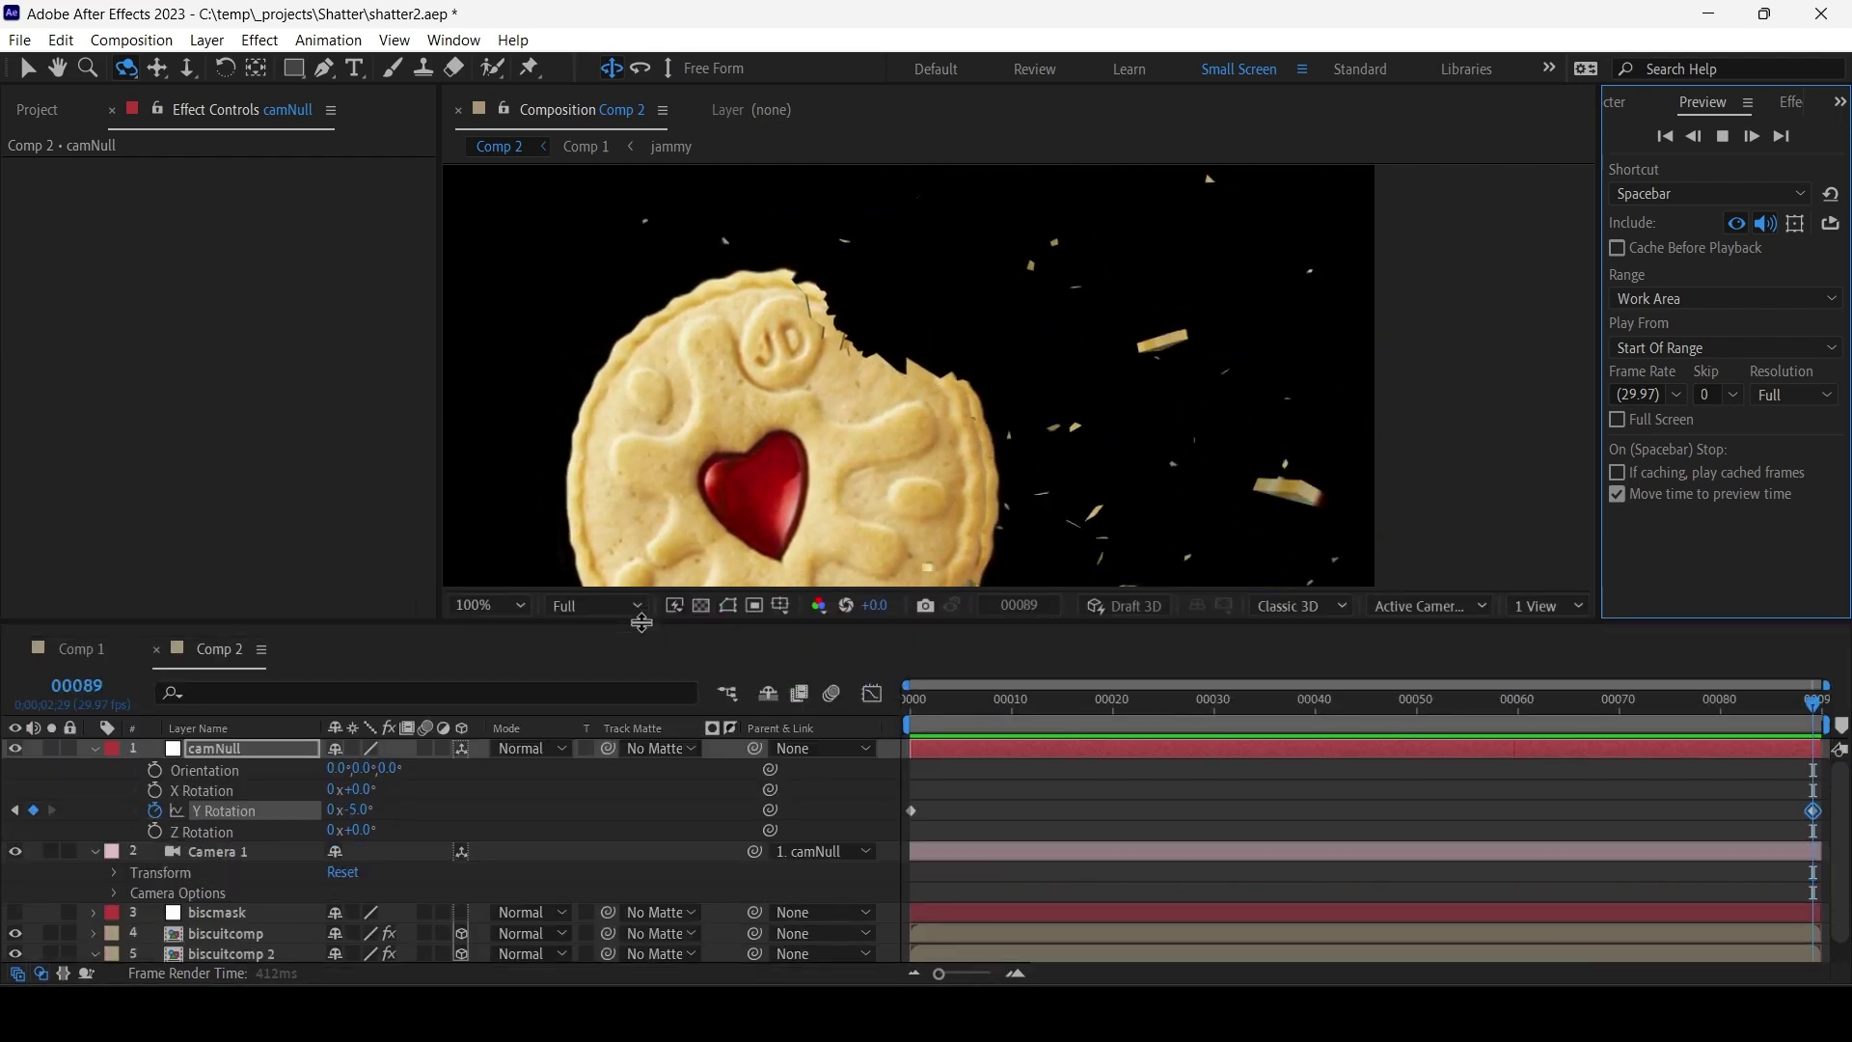
key("space")
Select the biscuitcomp layer to bring its Shatter settings back into view.
left_click(280, 932)
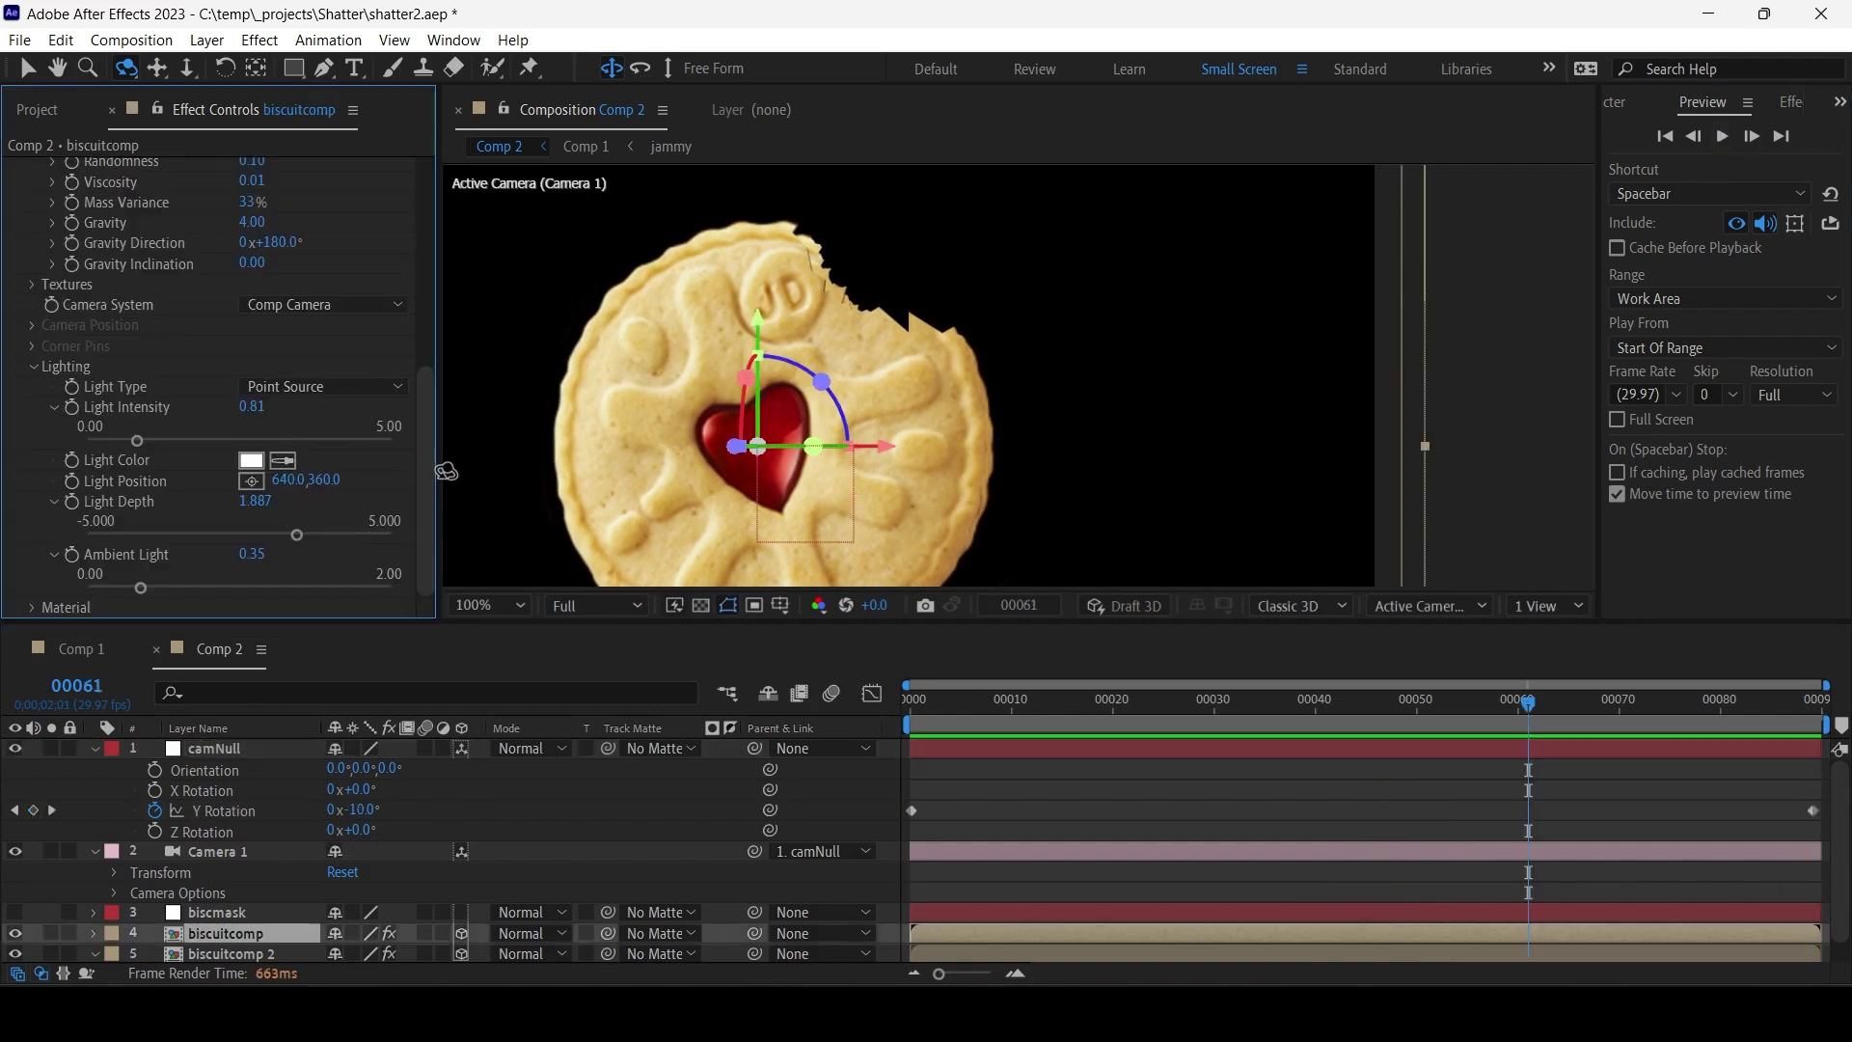
scroll(432, 413, "down", 5)
scroll(442, 333, "up", 3)
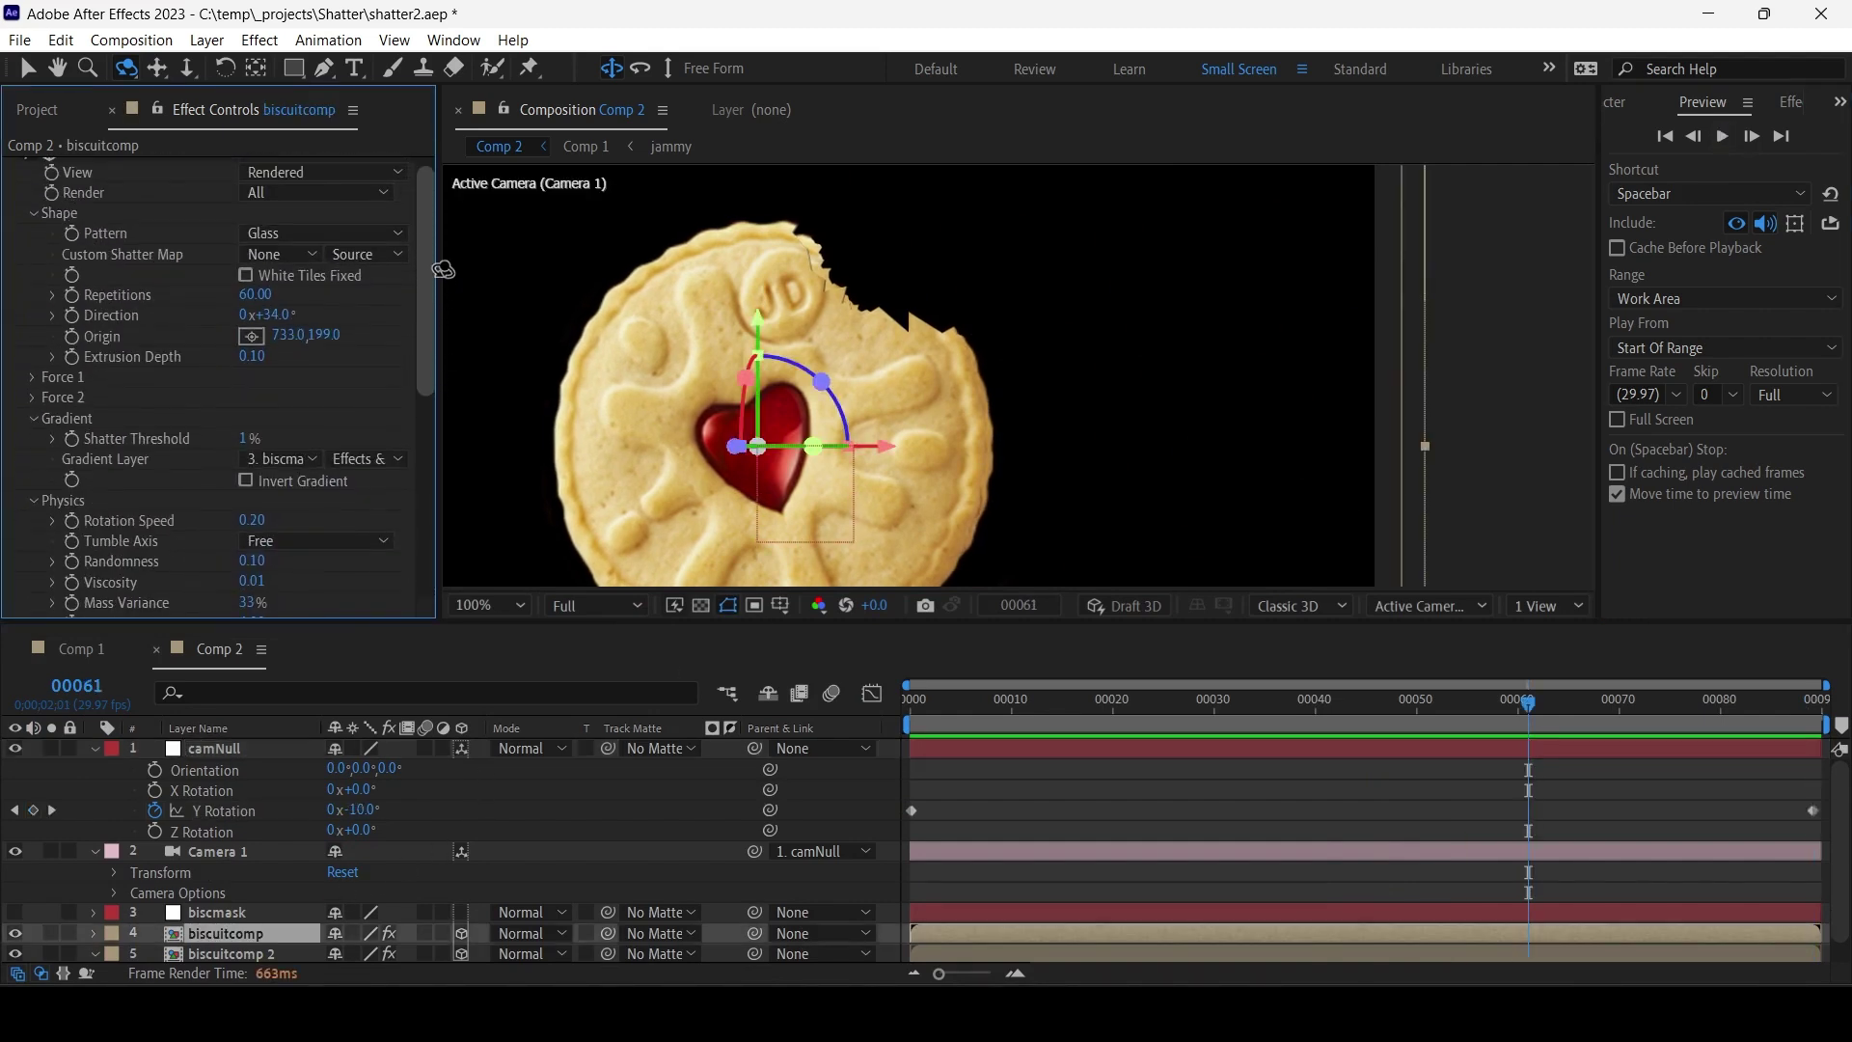